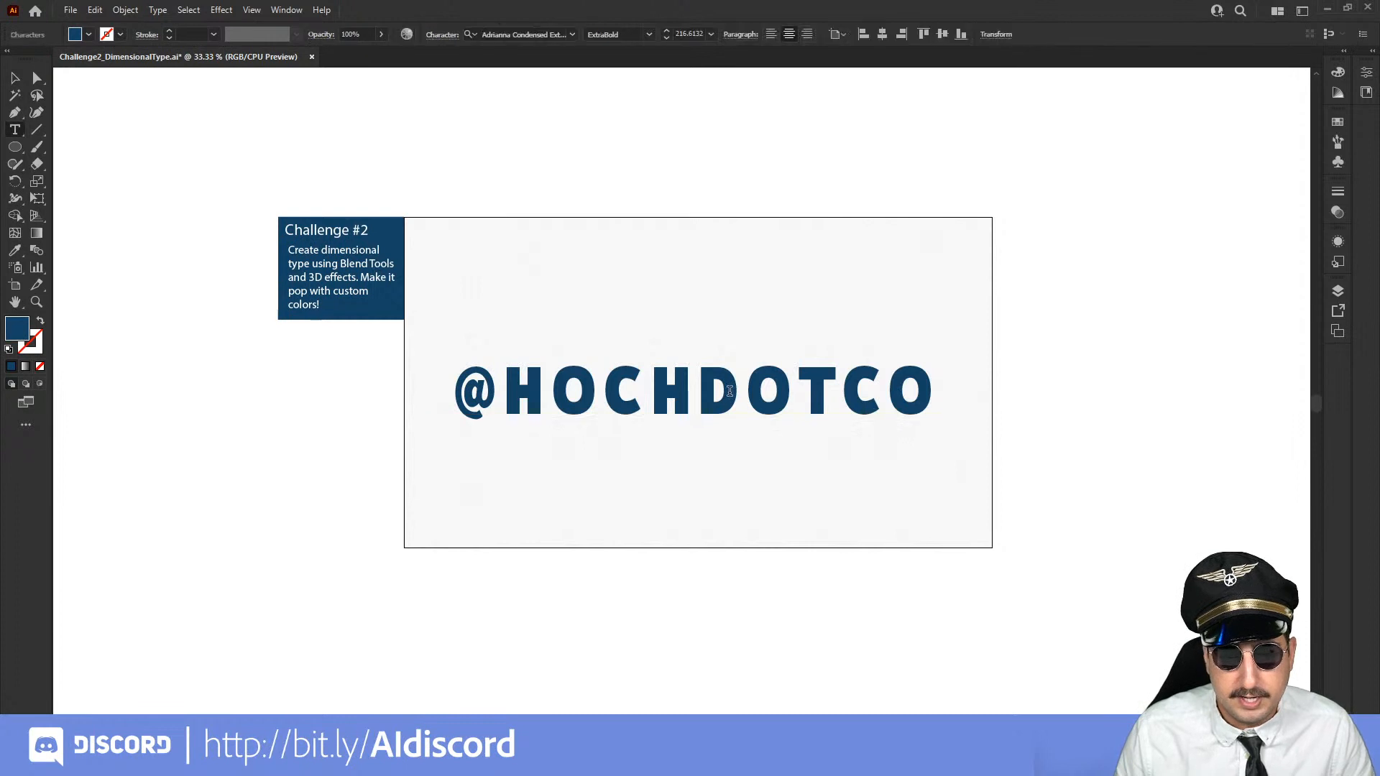
{"action": "key", "text": "ctrl+a"}
{"action": "type", "text": "ADOBE"}
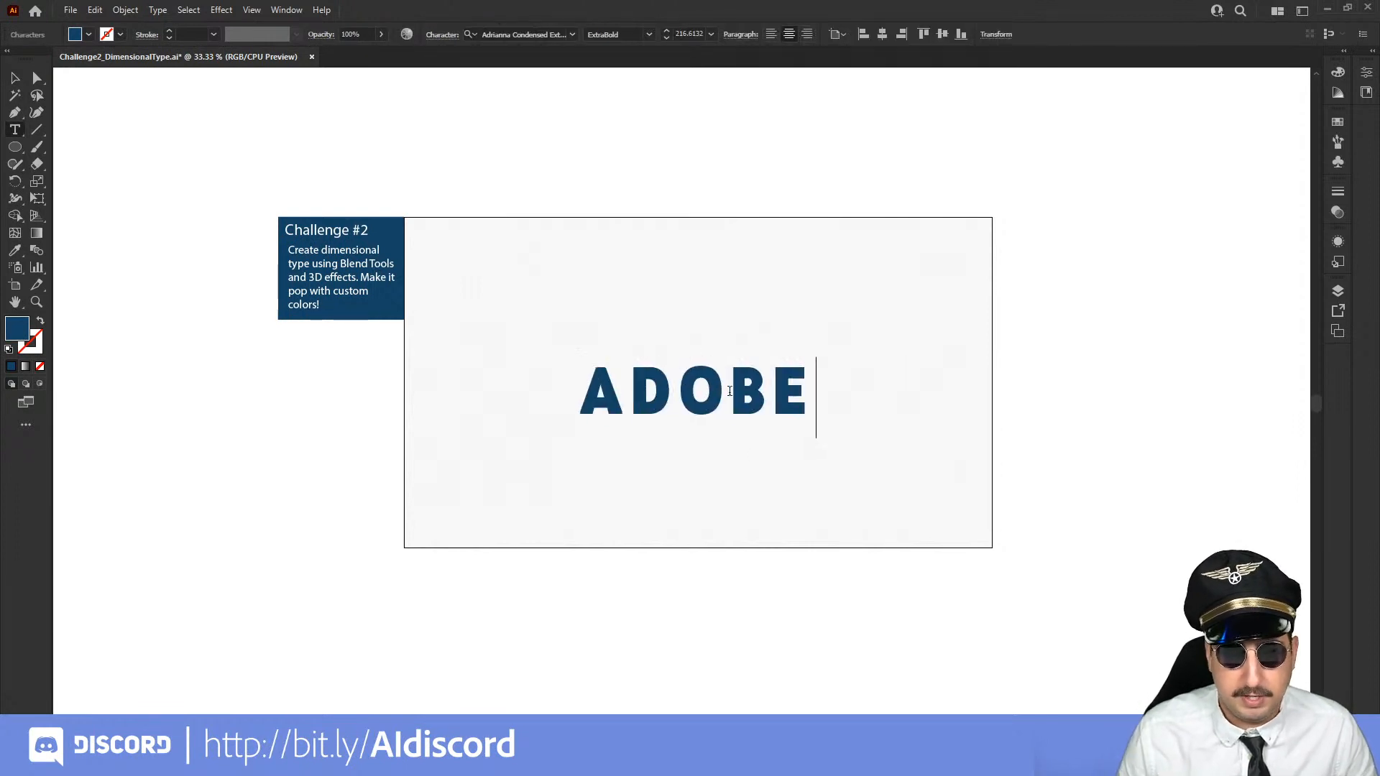
{"action": "left_click", "coordinate": [15, 78]}
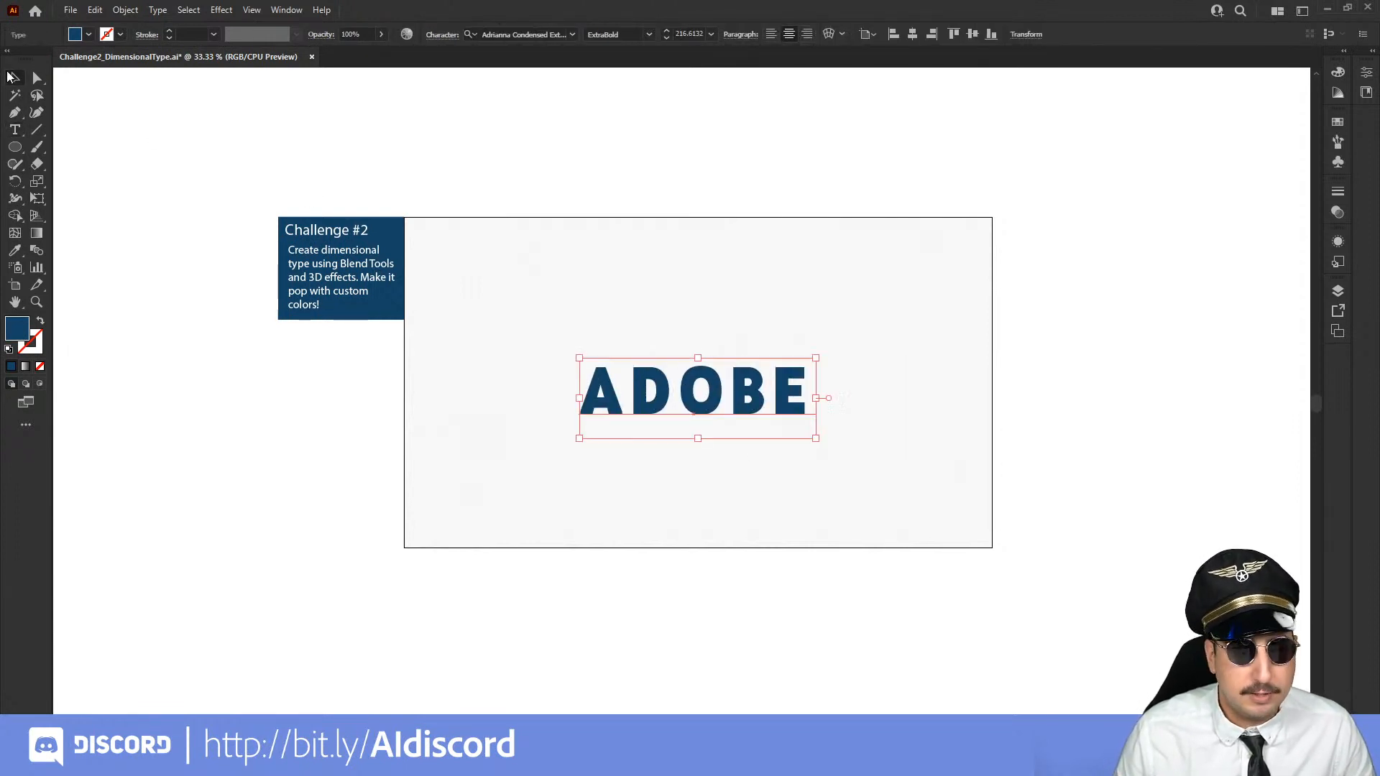
Scale the ADOBE text up to about 398 pt and nudge it slightly down on the artboard
{"action": "key", "text": "s"}
{"action": "left_click_drag", "start_coordinate": [811, 307], "coordinate": [949, 231]}
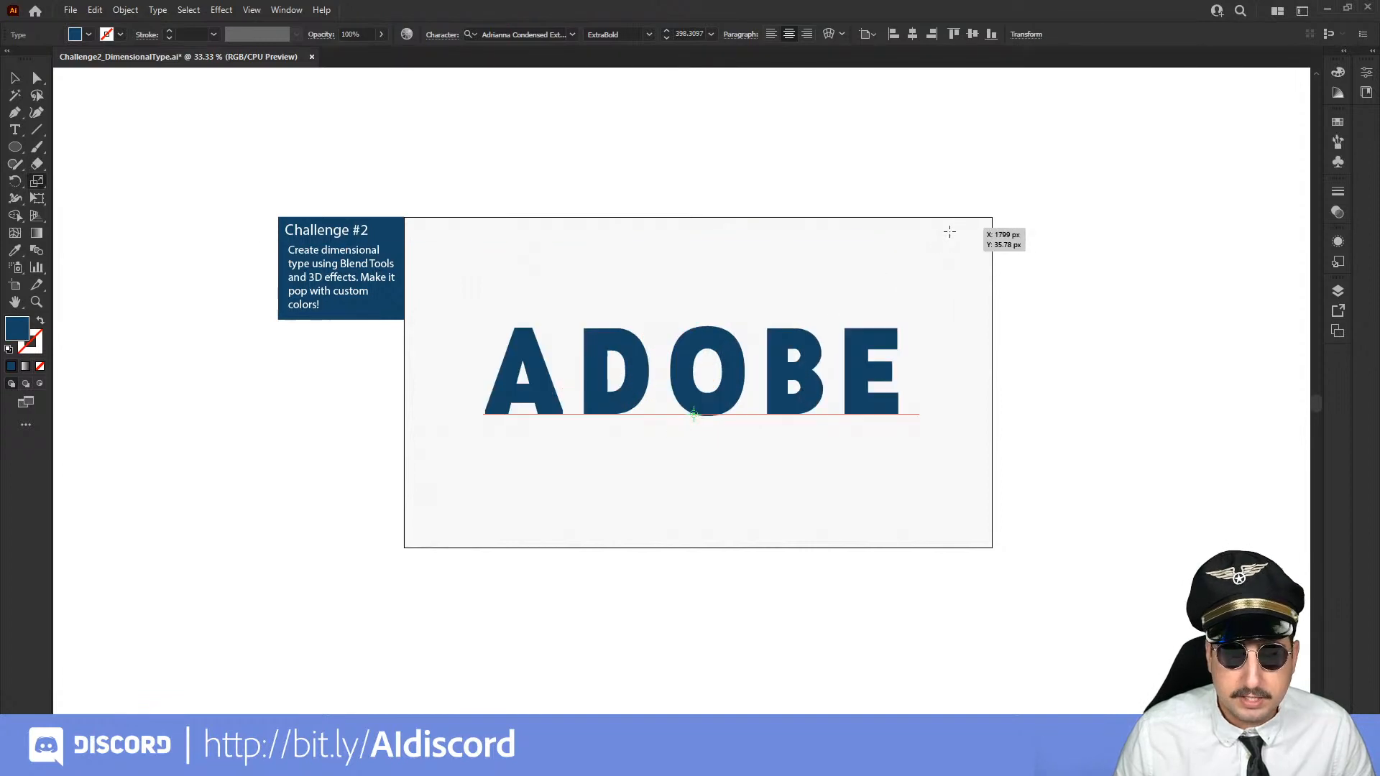
{"action": "key", "text": "v"}
{"action": "left_click_drag", "start_coordinate": [824, 349], "coordinate": [825, 361]}
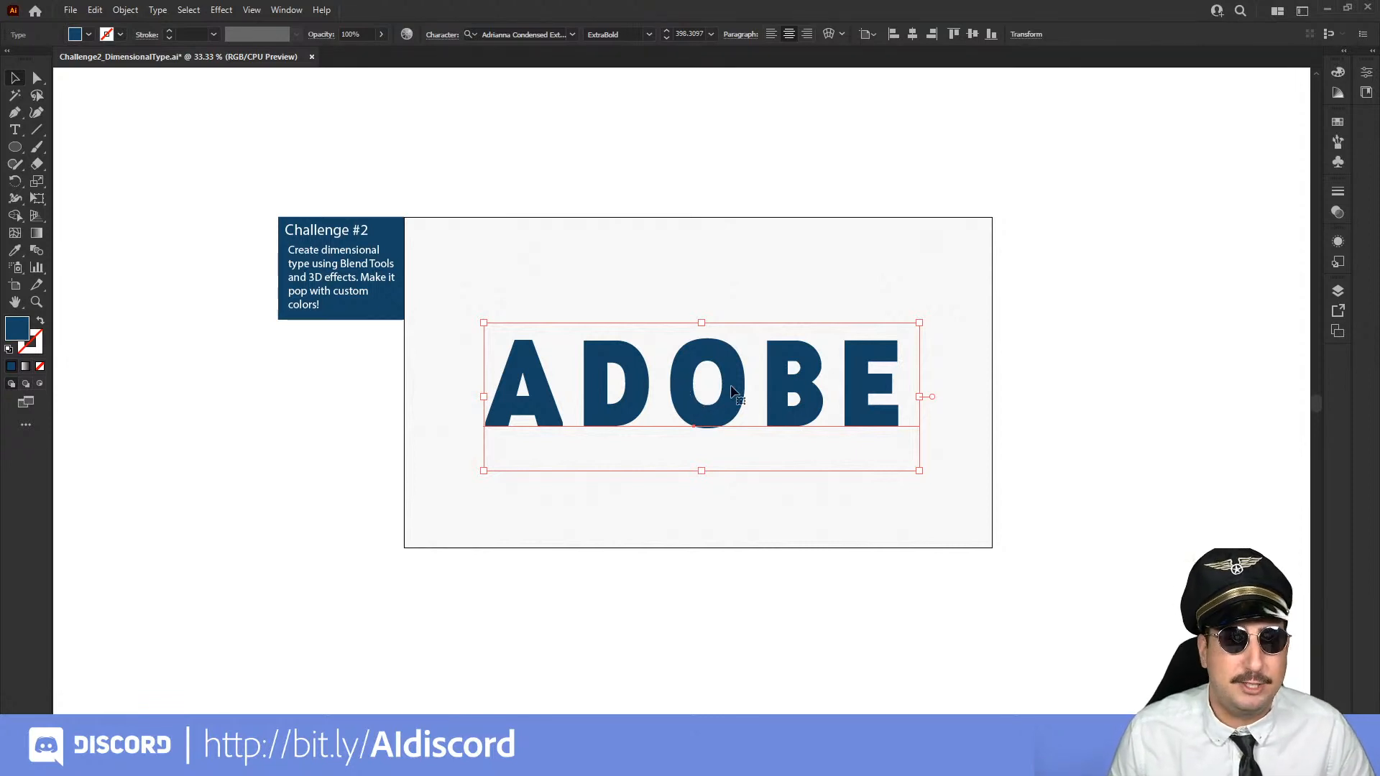
Change the ADOBE text's fill colour to orange using a preset swatch
{"action": "key", "text": "z"}
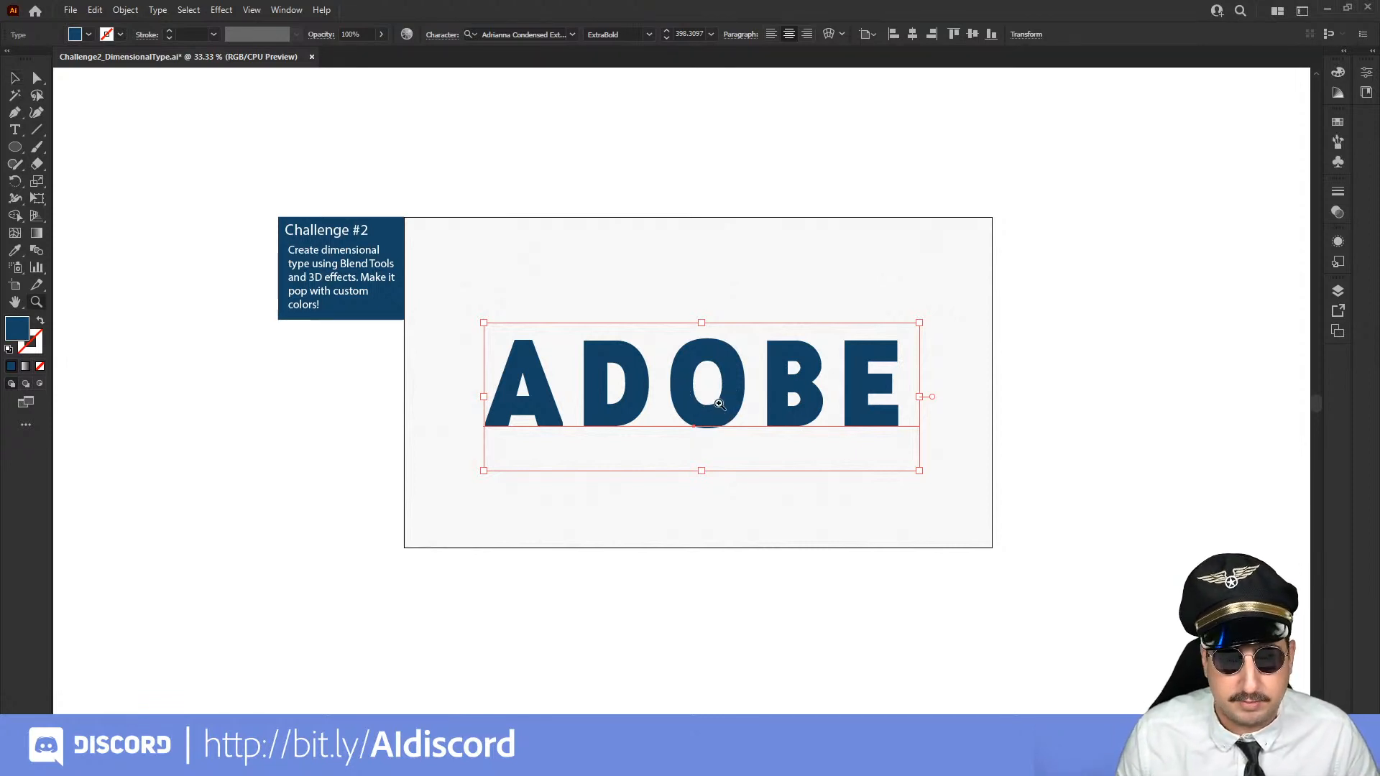
{"action": "left_click", "coordinate": [719, 404]}
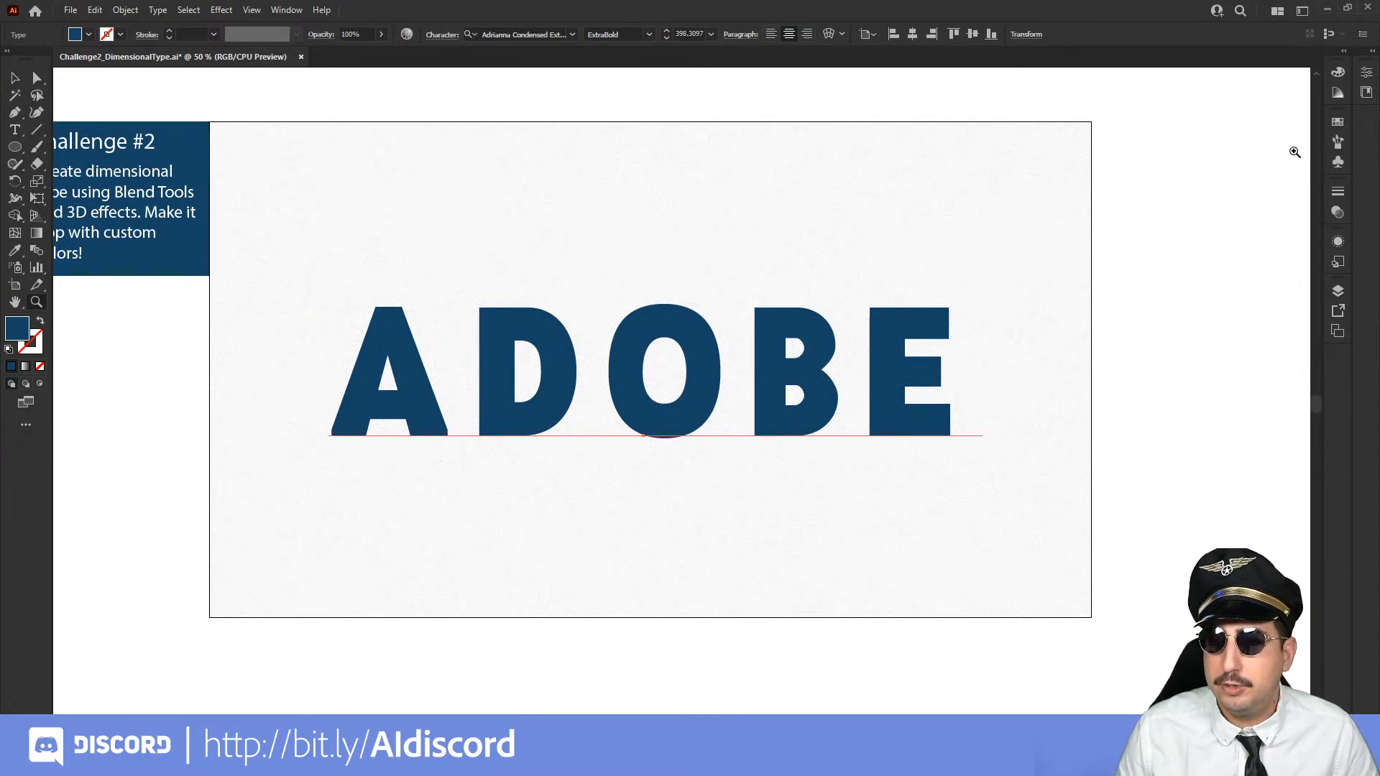
{"action": "left_click", "coordinate": [1336, 123]}
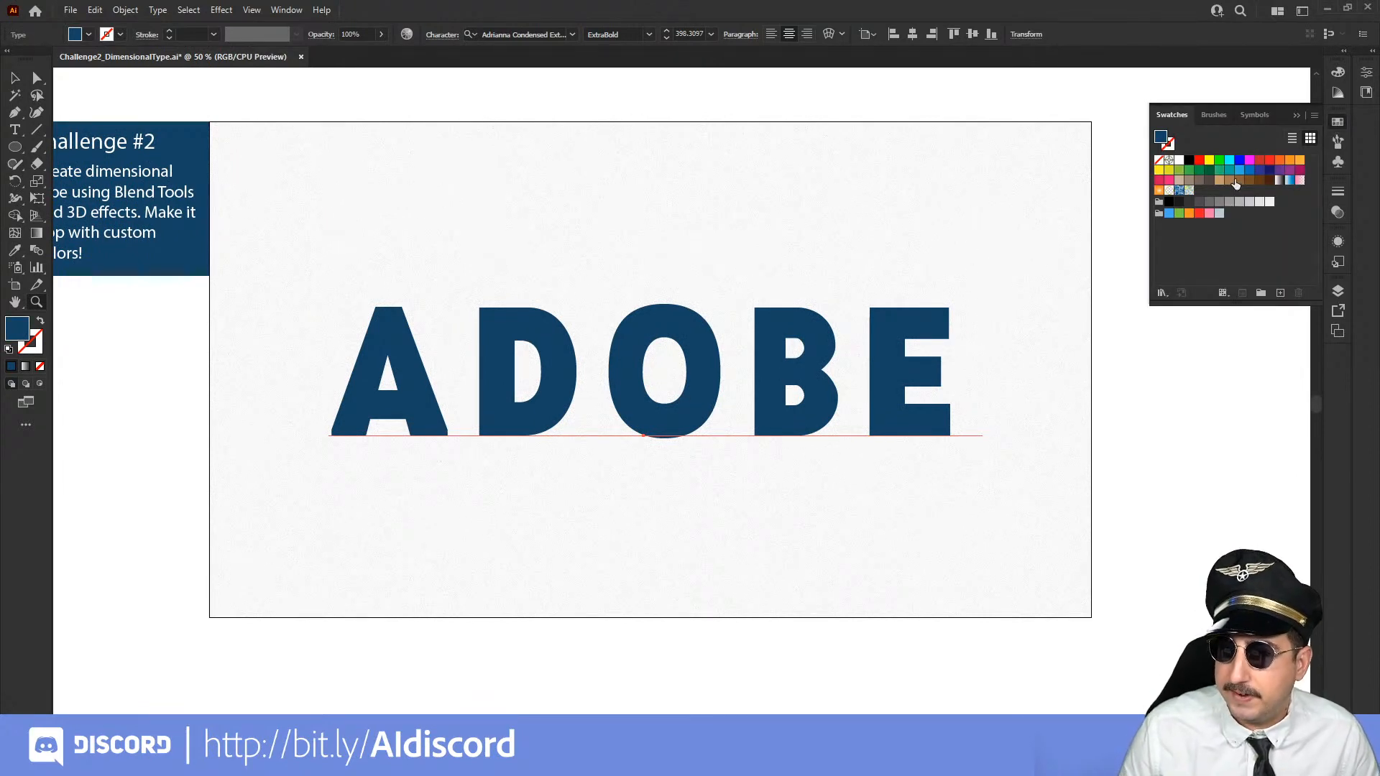
{"action": "left_click", "coordinate": [1279, 160]}
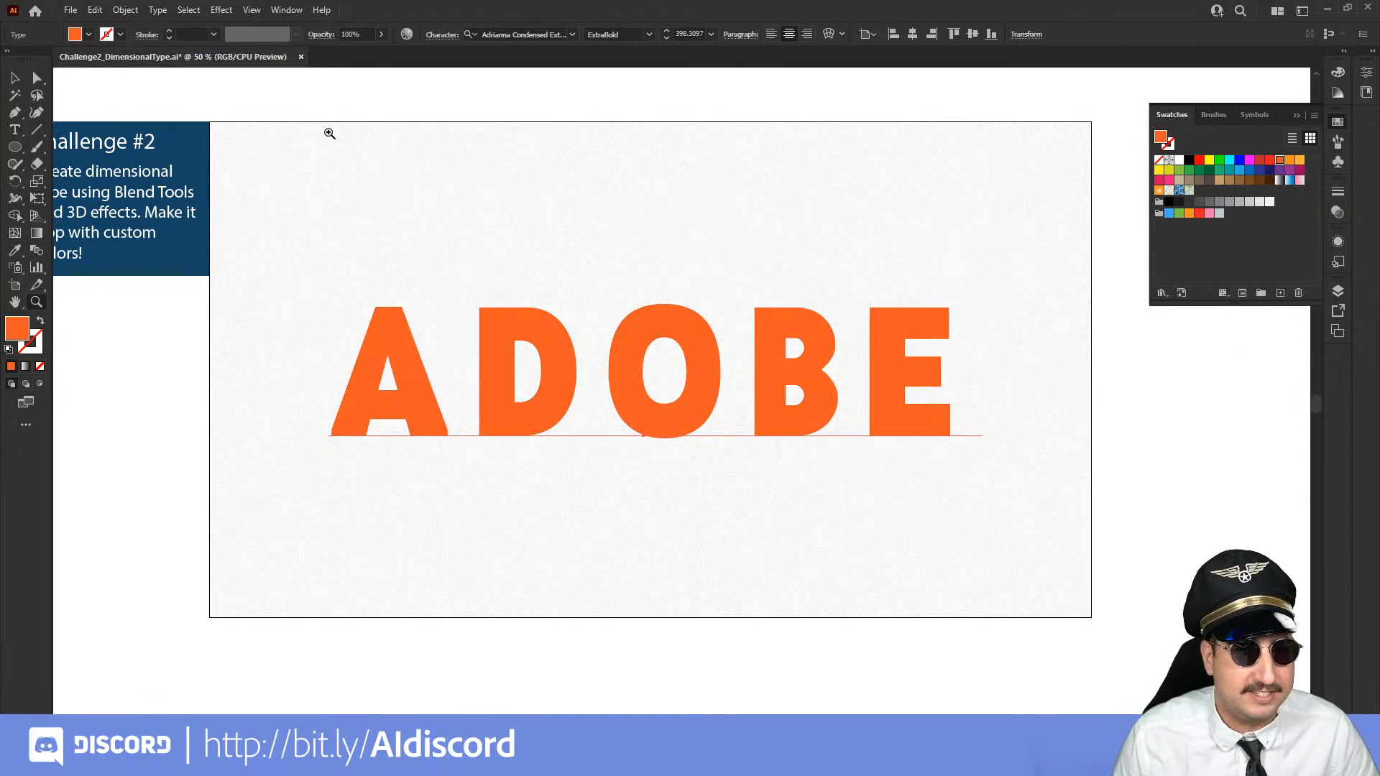
Apply the 3D Extrude & Bevel effect to the ADOBE text and move its settings clear of the lettering
{"action": "left_click", "coordinate": [221, 10]}
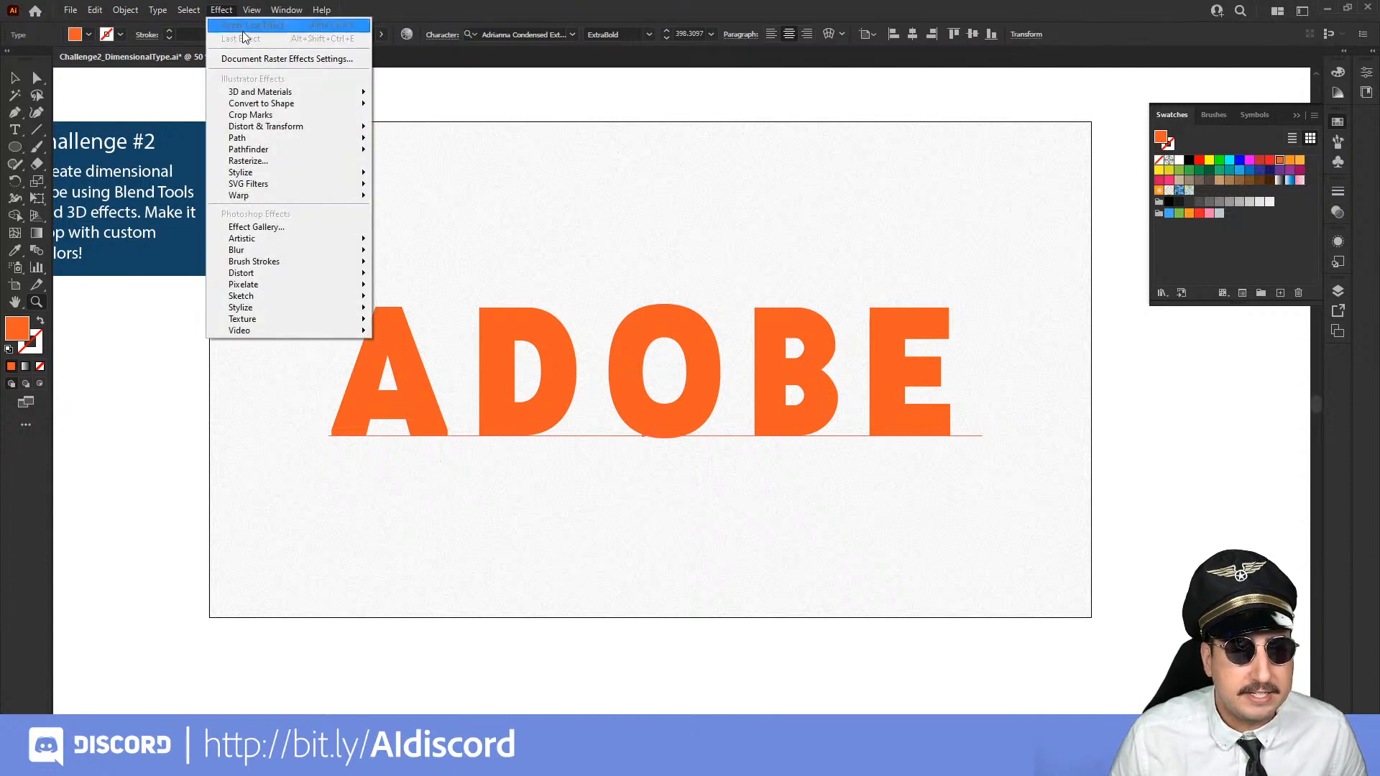
{"action": "mouse_move", "coordinate": [271, 94]}
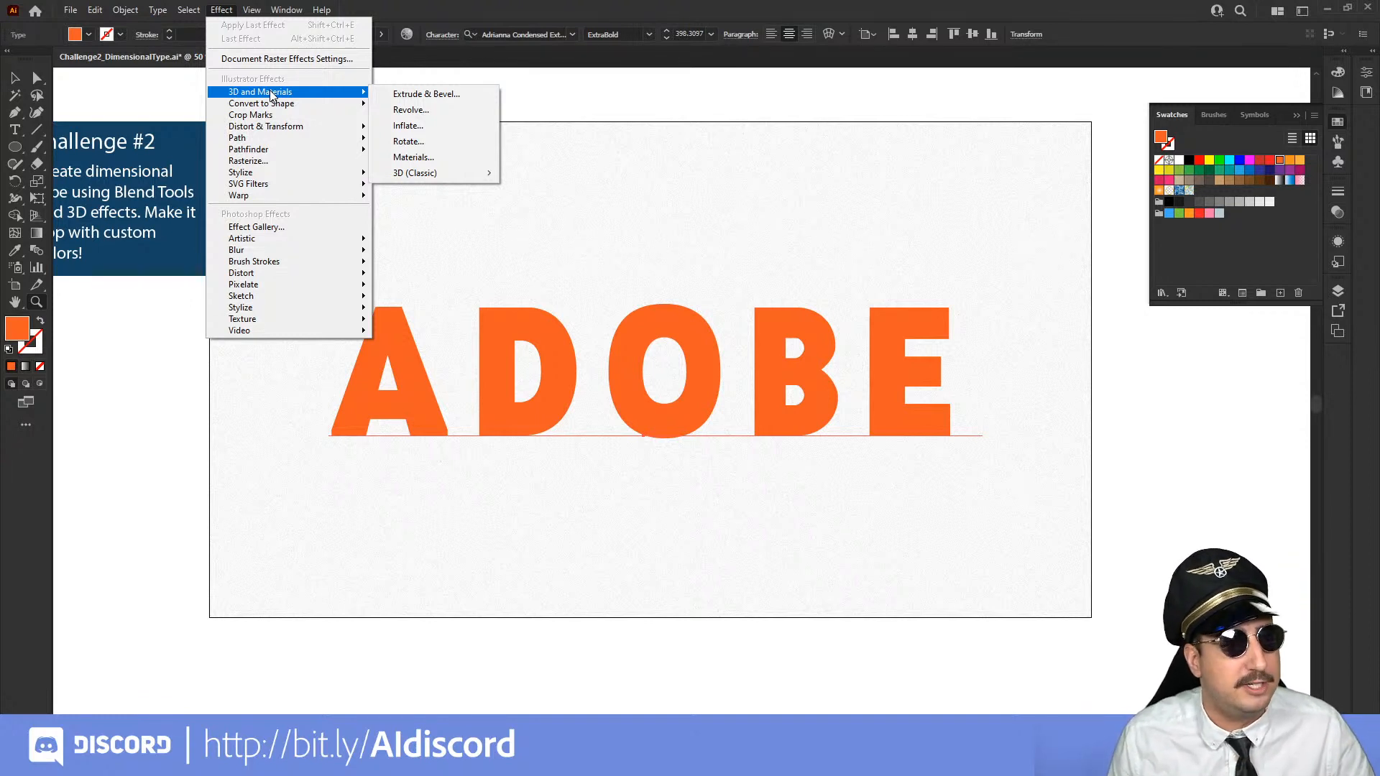
{"action": "left_click", "coordinate": [439, 101]}
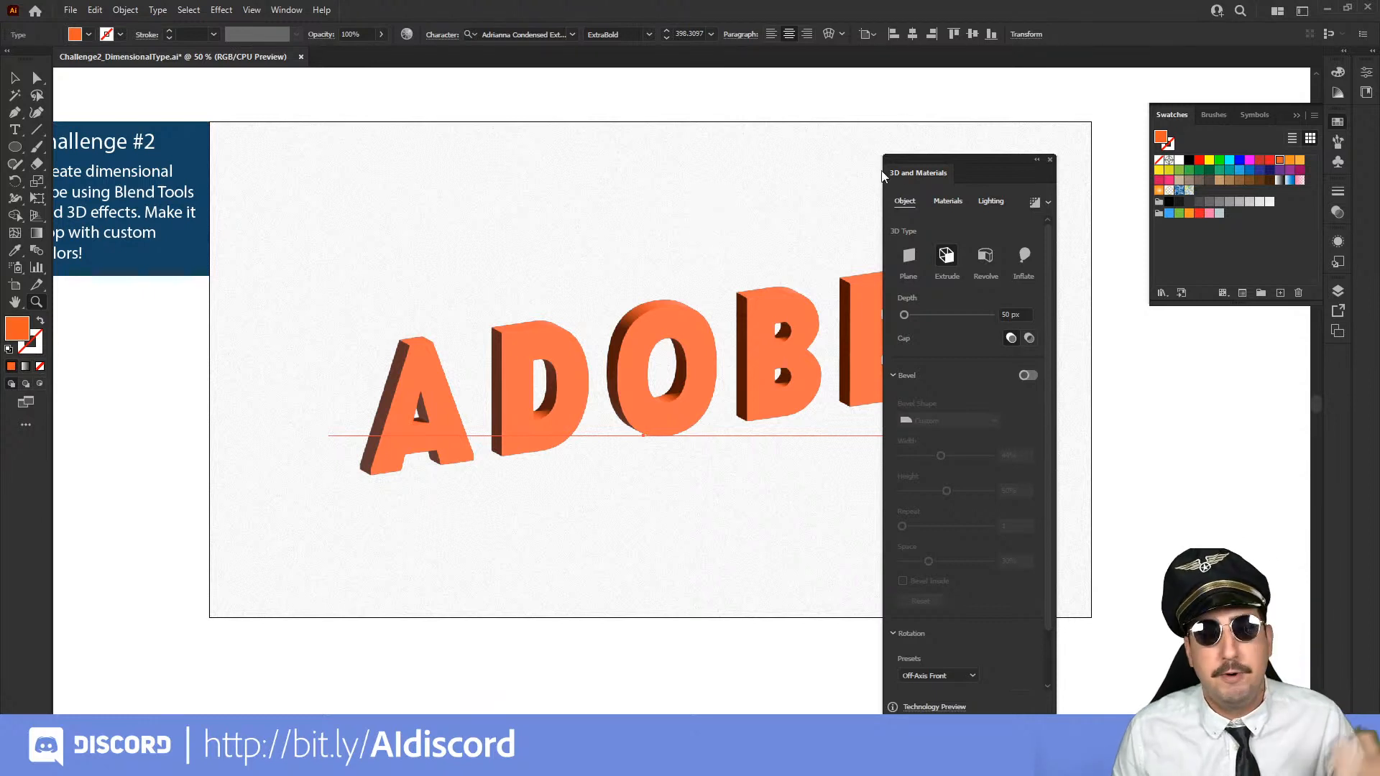
{"action": "left_click_drag", "start_coordinate": [925, 158], "coordinate": [175, 96]}
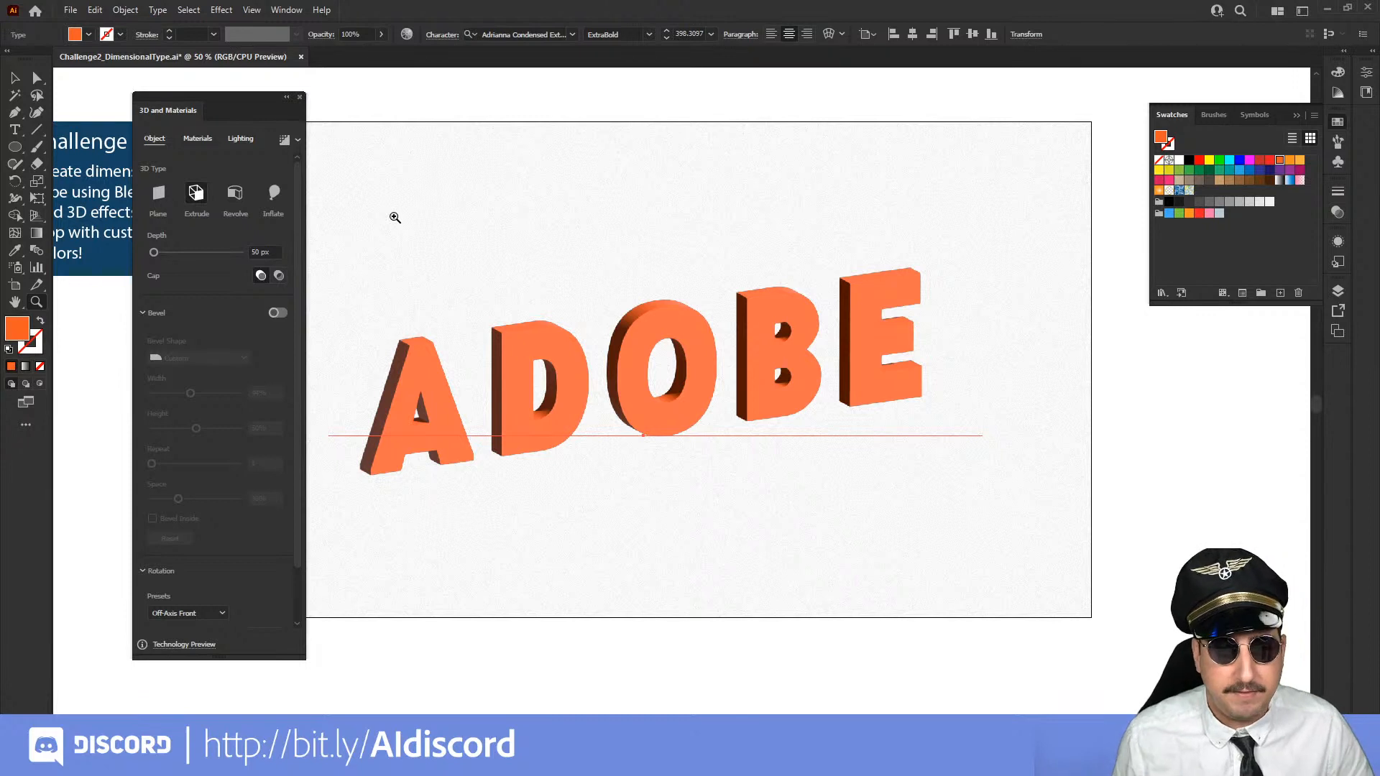
Try replacing the wording of the extruded text with HELLO, then restore ADOBE
{"action": "left_click", "coordinate": [18, 77]}
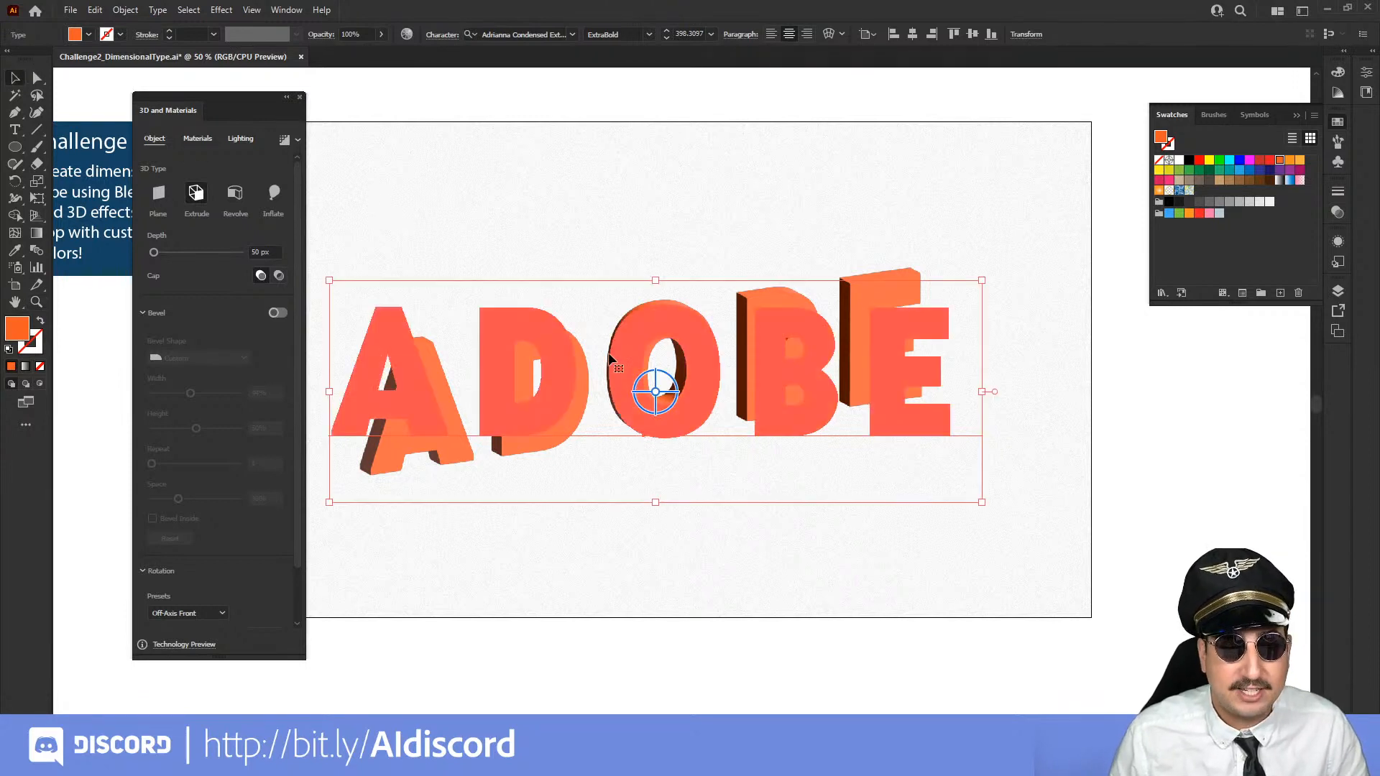
{"action": "key", "text": "t"}
{"action": "left_click", "coordinate": [730, 374]}
{"action": "key", "text": "ctrl+a"}
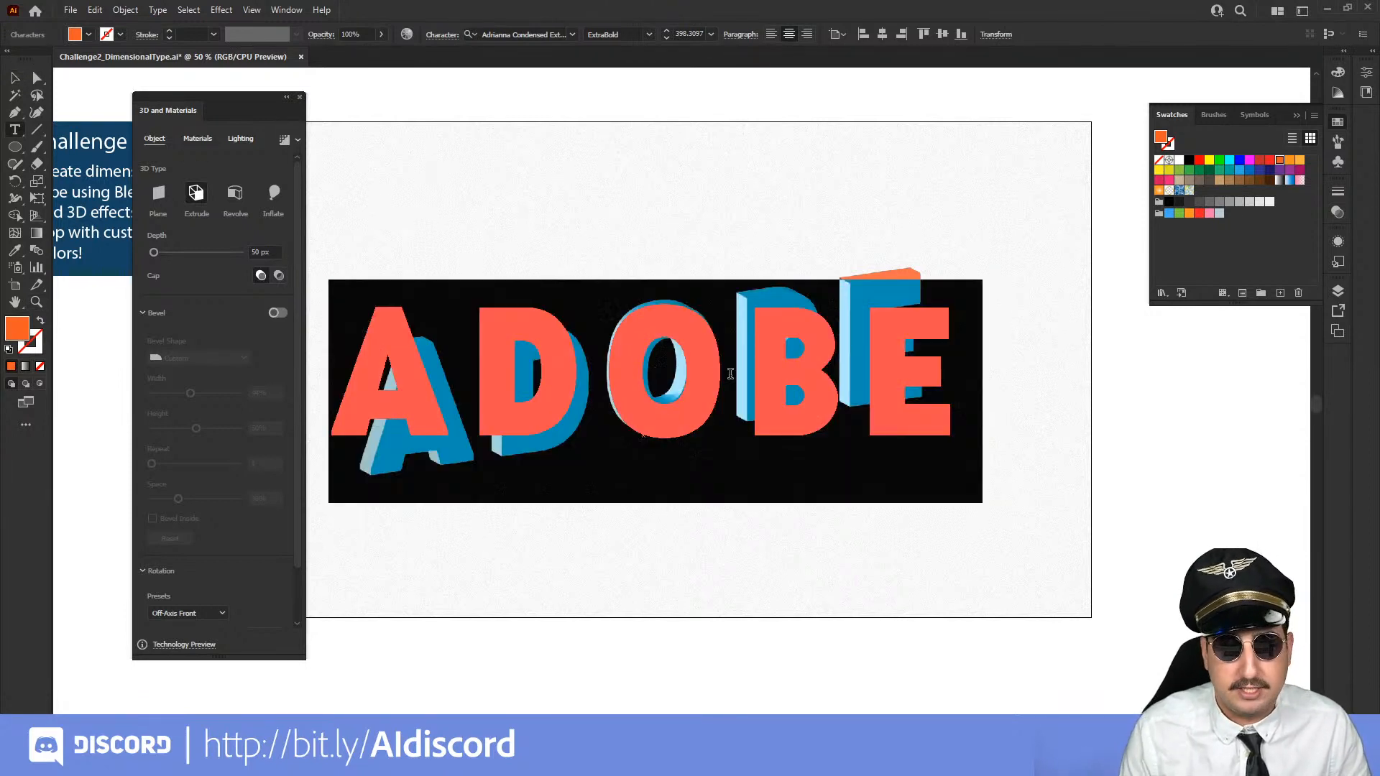
{"action": "type", "text": "HELLO"}
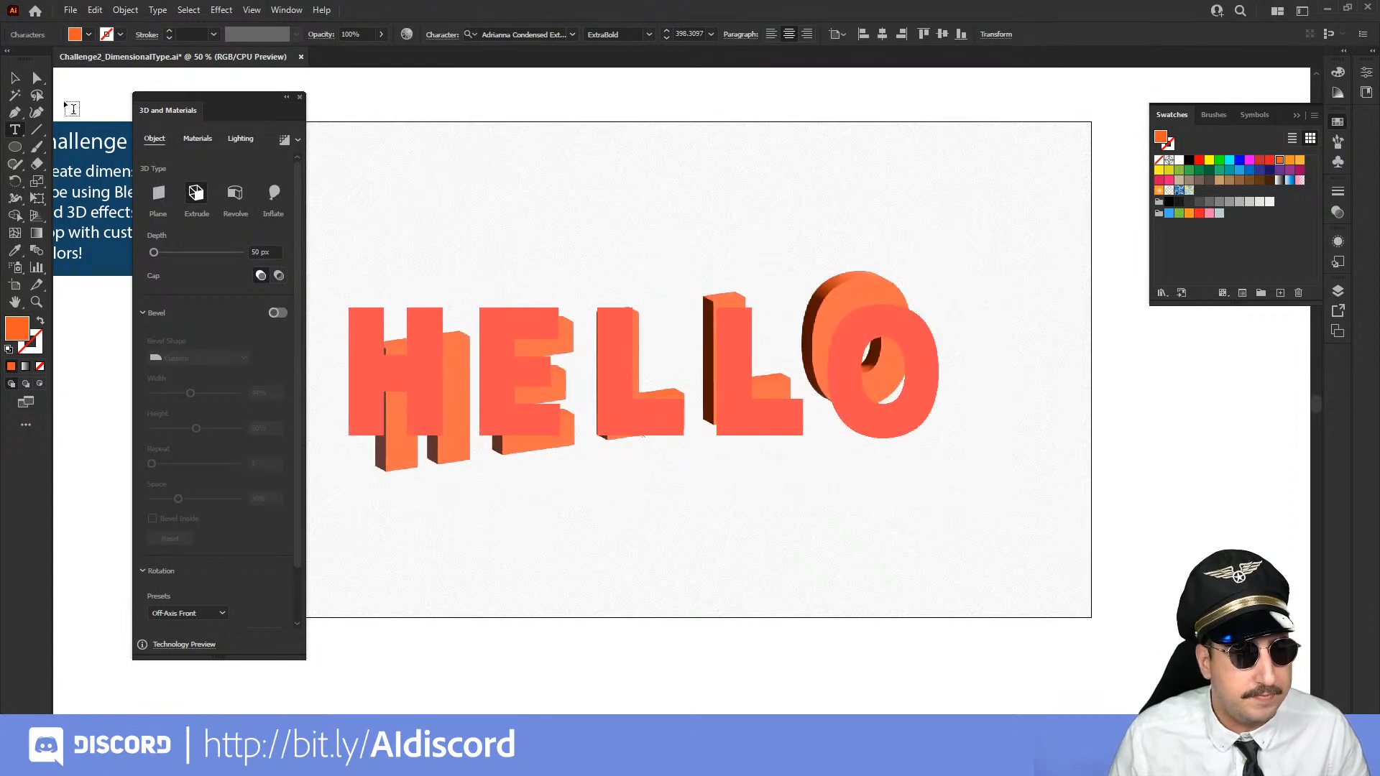
{"action": "key", "text": "Escape"}
{"action": "left_click", "coordinate": [412, 87]}
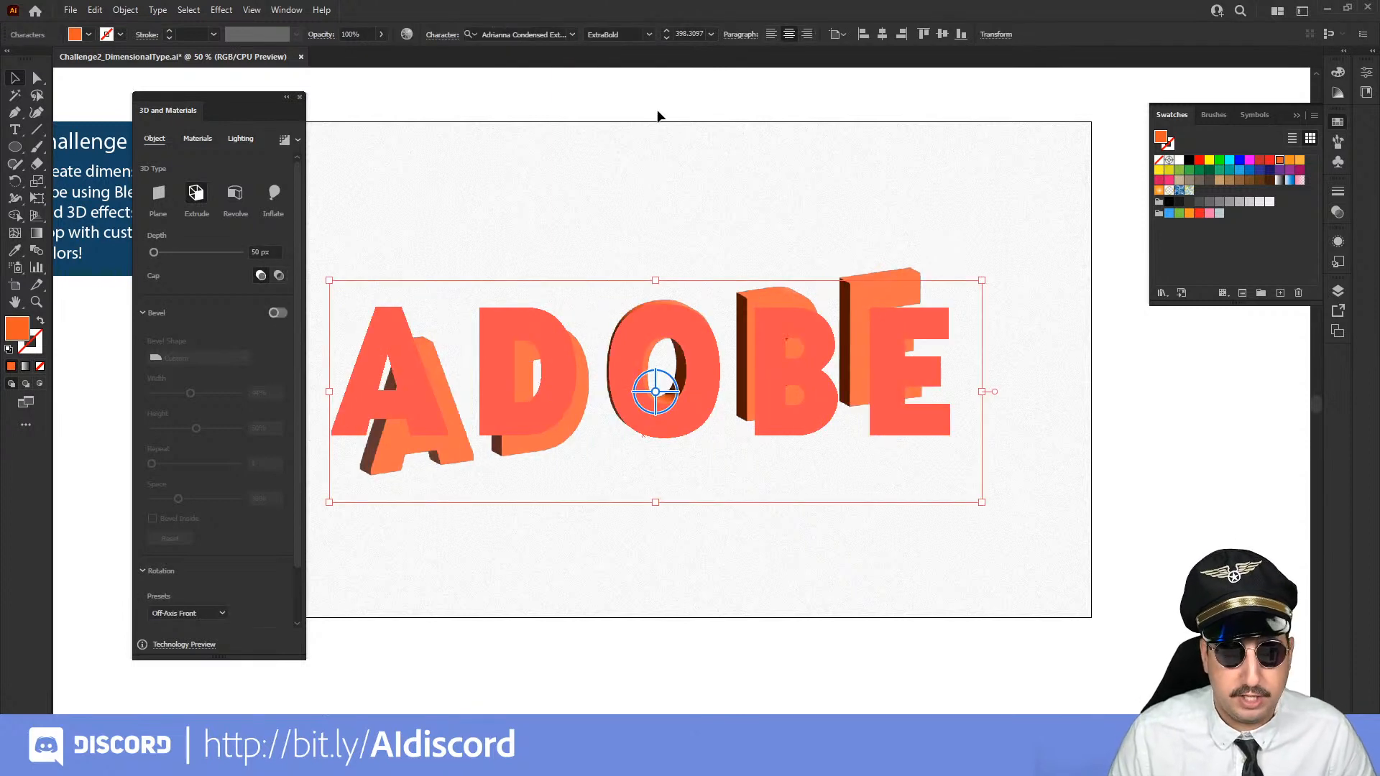
{"action": "left_click", "coordinate": [655, 108]}
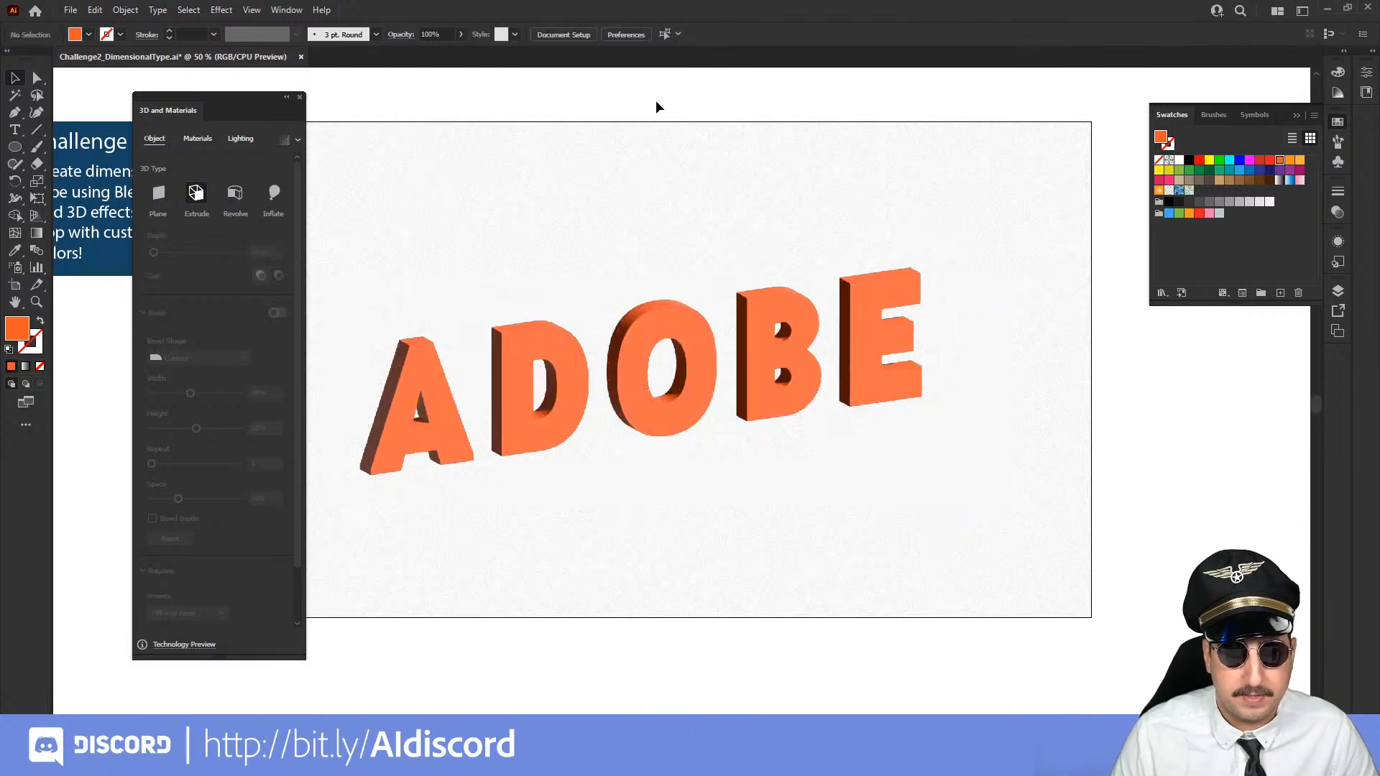
Set the extrusion depth of the ADOBE text to 130 px
{"action": "left_click", "coordinate": [575, 439]}
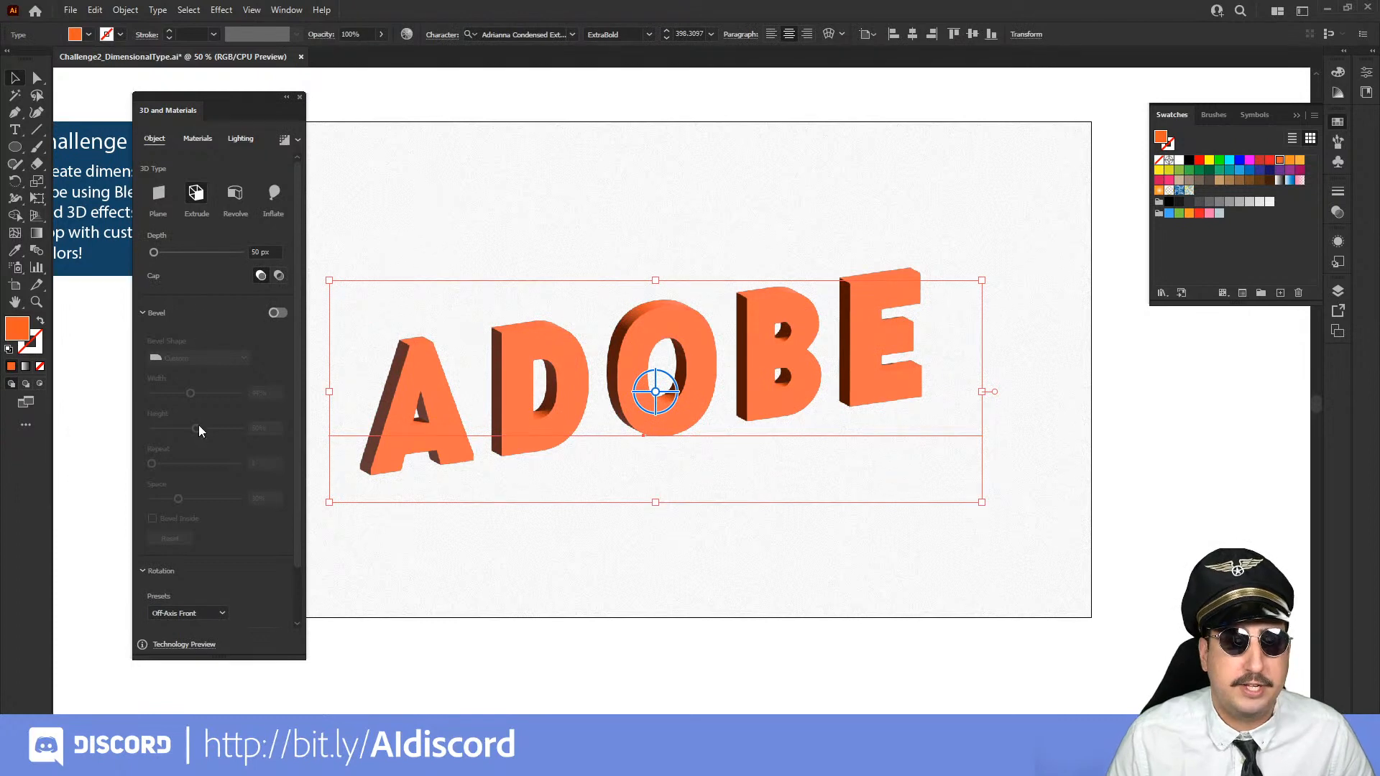
{"action": "left_click", "coordinate": [164, 253]}
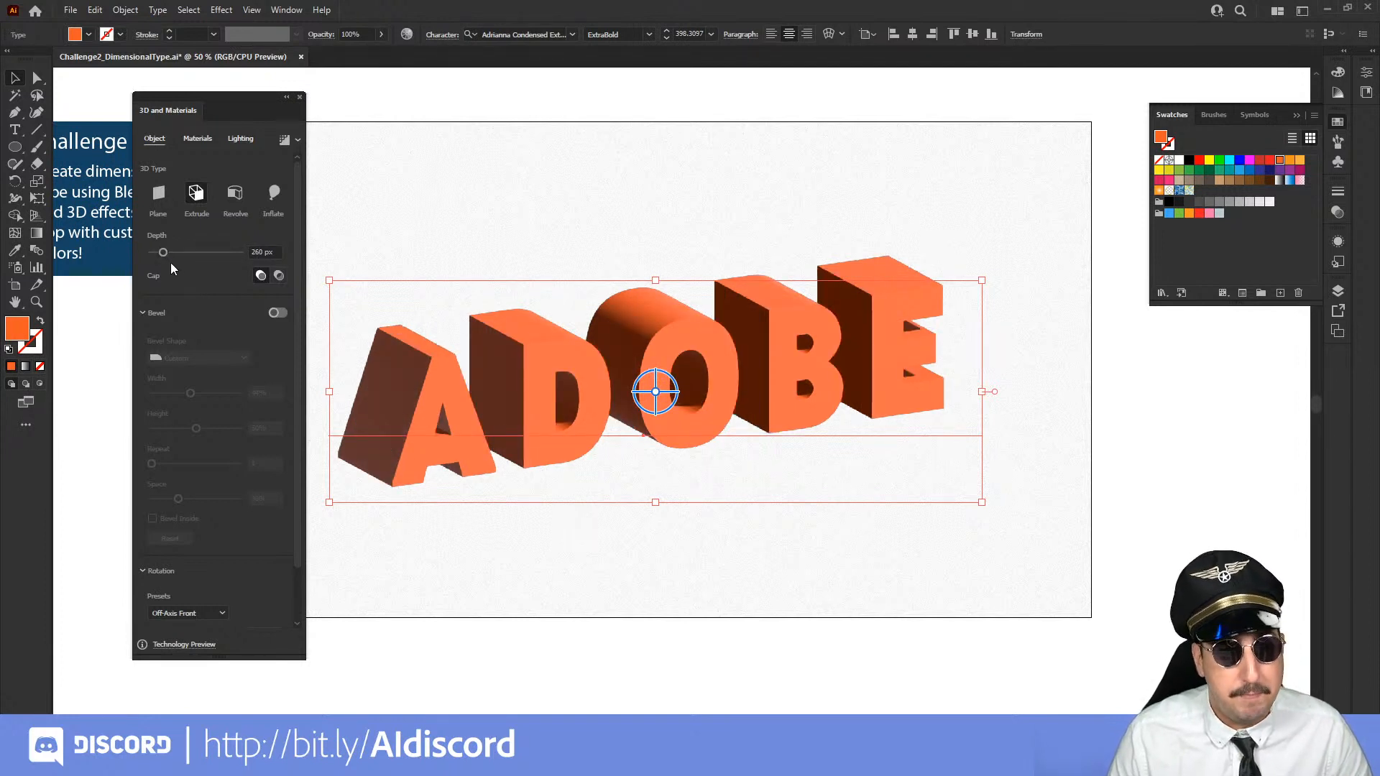
{"action": "left_click_drag", "start_coordinate": [162, 257], "coordinate": [159, 256]}
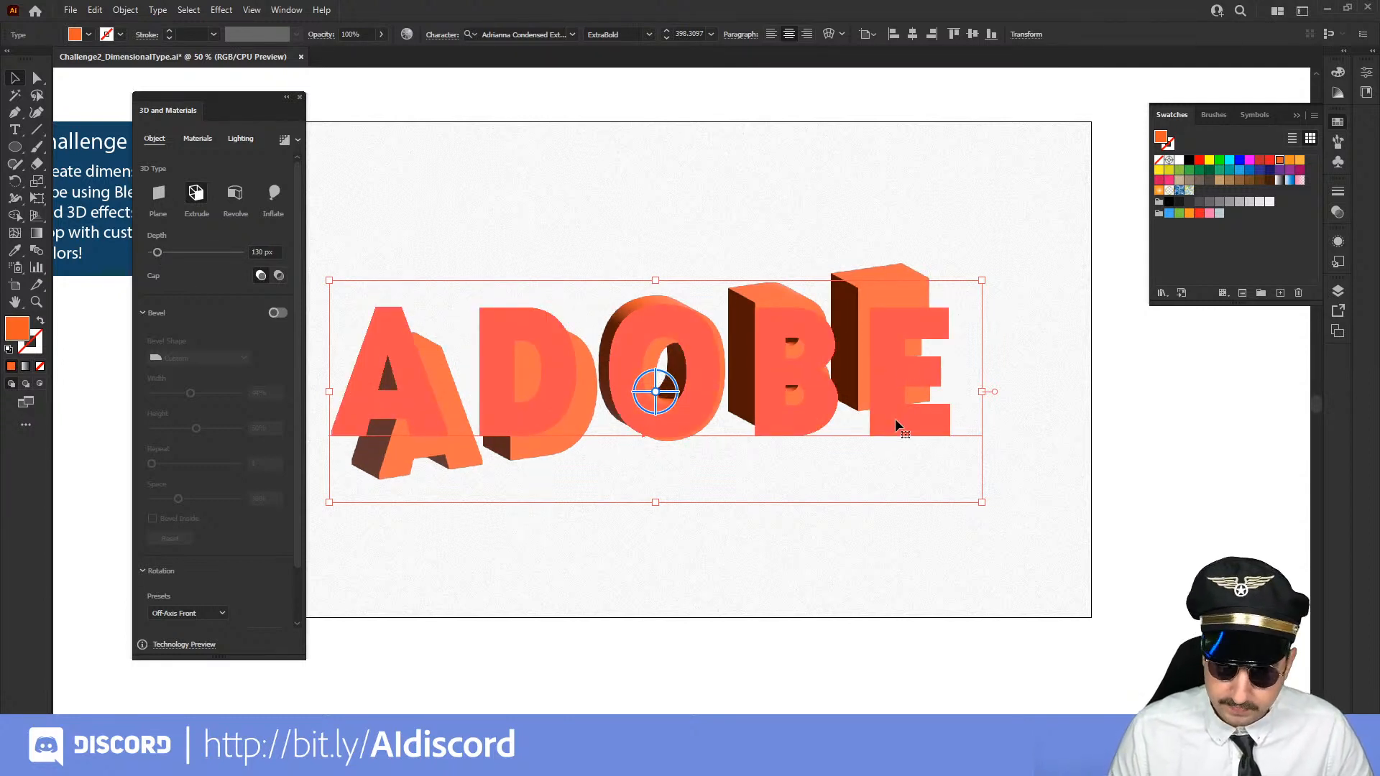
Add a second line reading EXPRESS below ADOBE in the same extruded text object
{"action": "key", "text": "t"}
{"action": "left_click", "coordinate": [933, 367]}
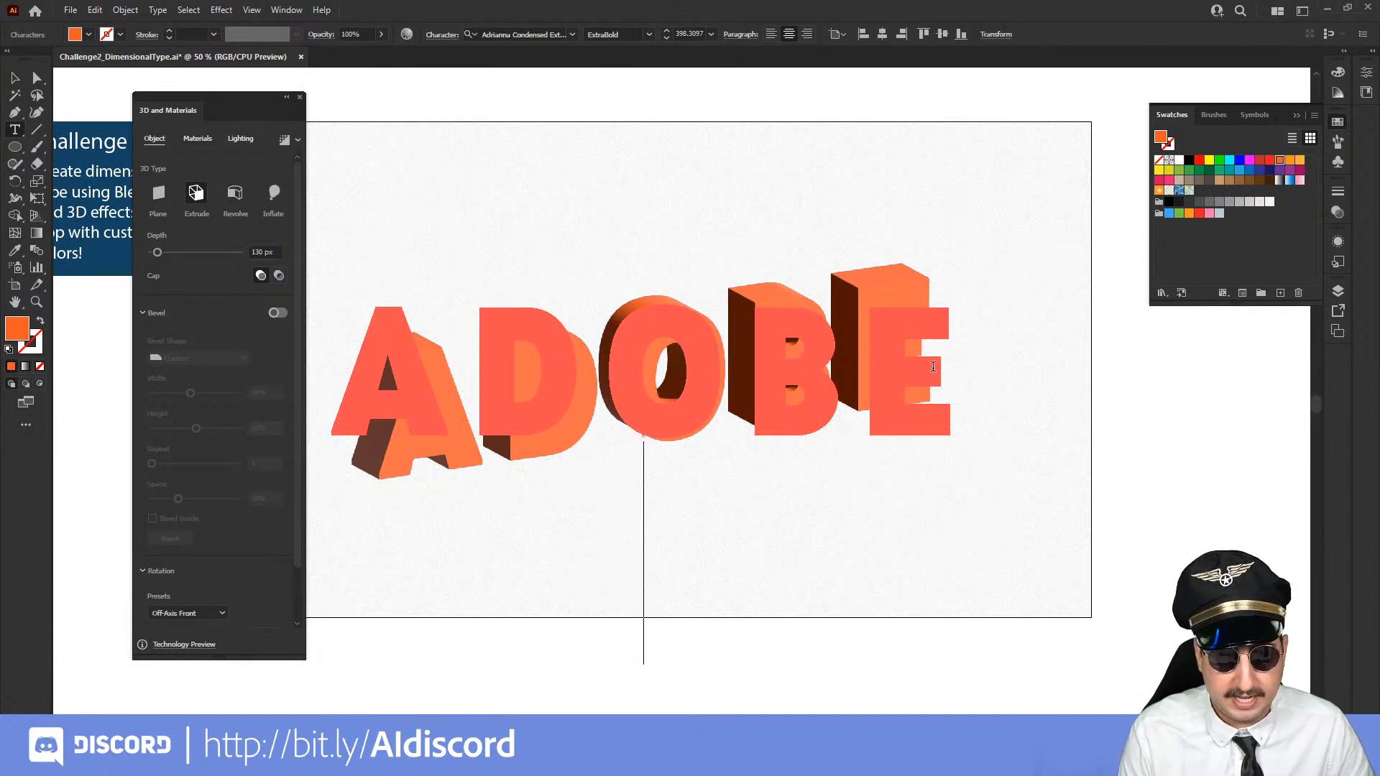
{"action": "type", "text": "CREATE"}
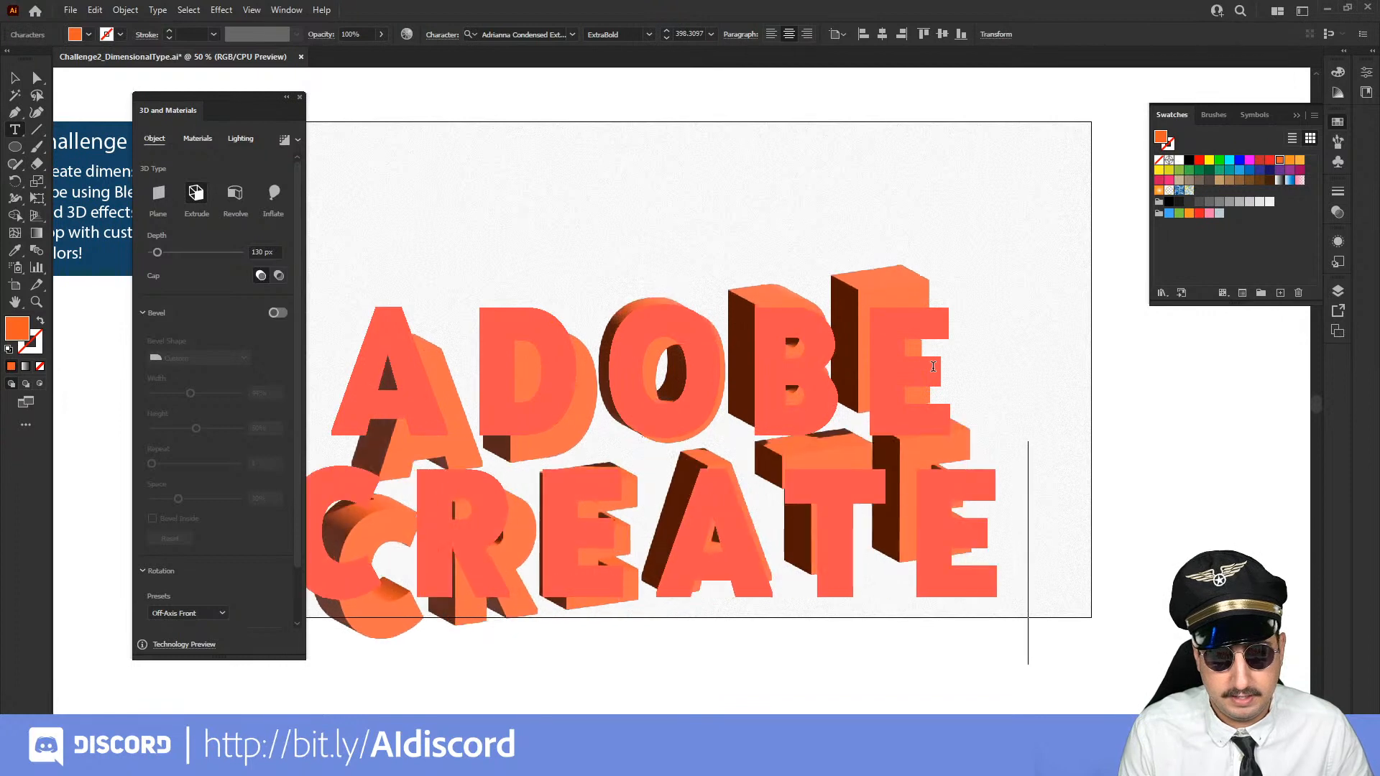
{"action": "key", "text": "BackSpace"}
{"action": "type", "text": "E"}
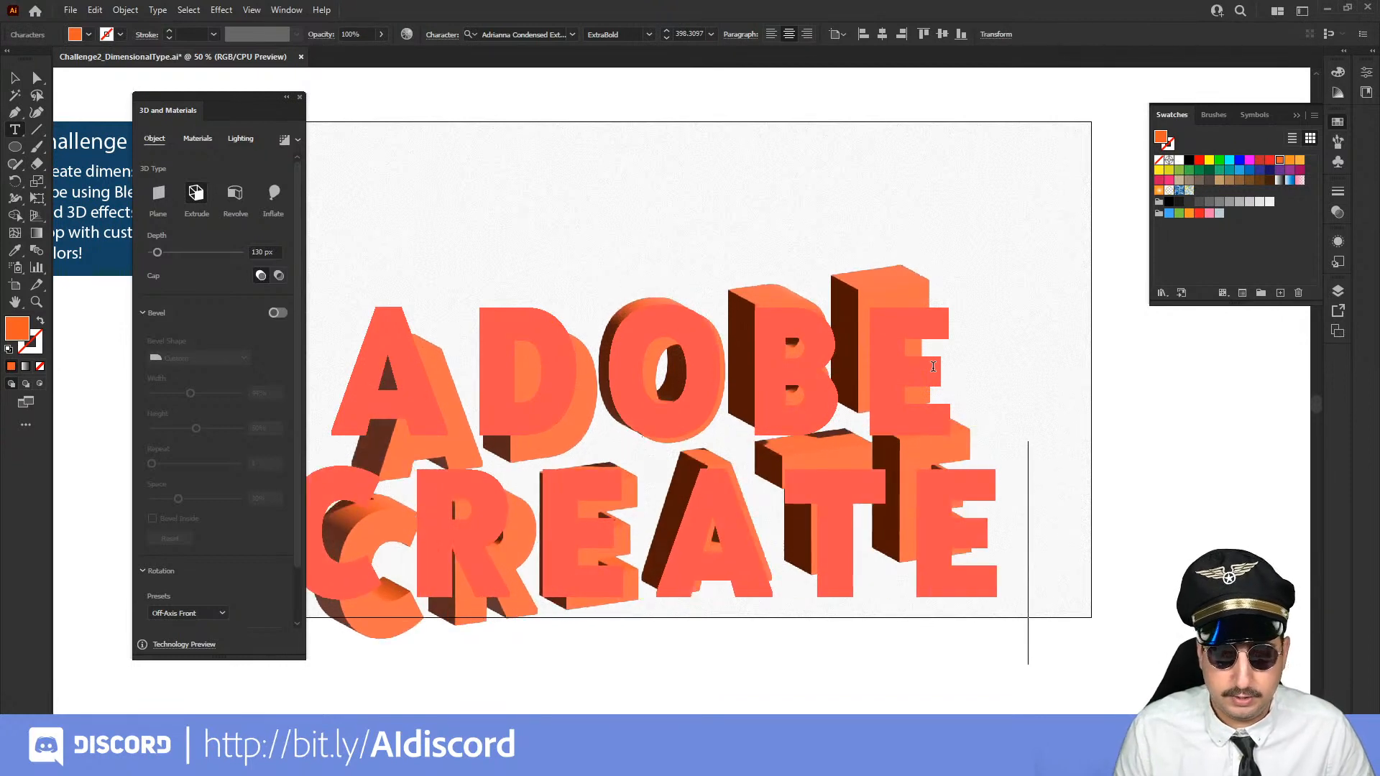
{"action": "key", "text": "BackSpace"}
{"action": "key", "text": "BackSpace"}
{"action": "key", "text": "BackSpace"}
{"action": "key", "text": "BackSpace"}
{"action": "key", "text": "BackSpace"}
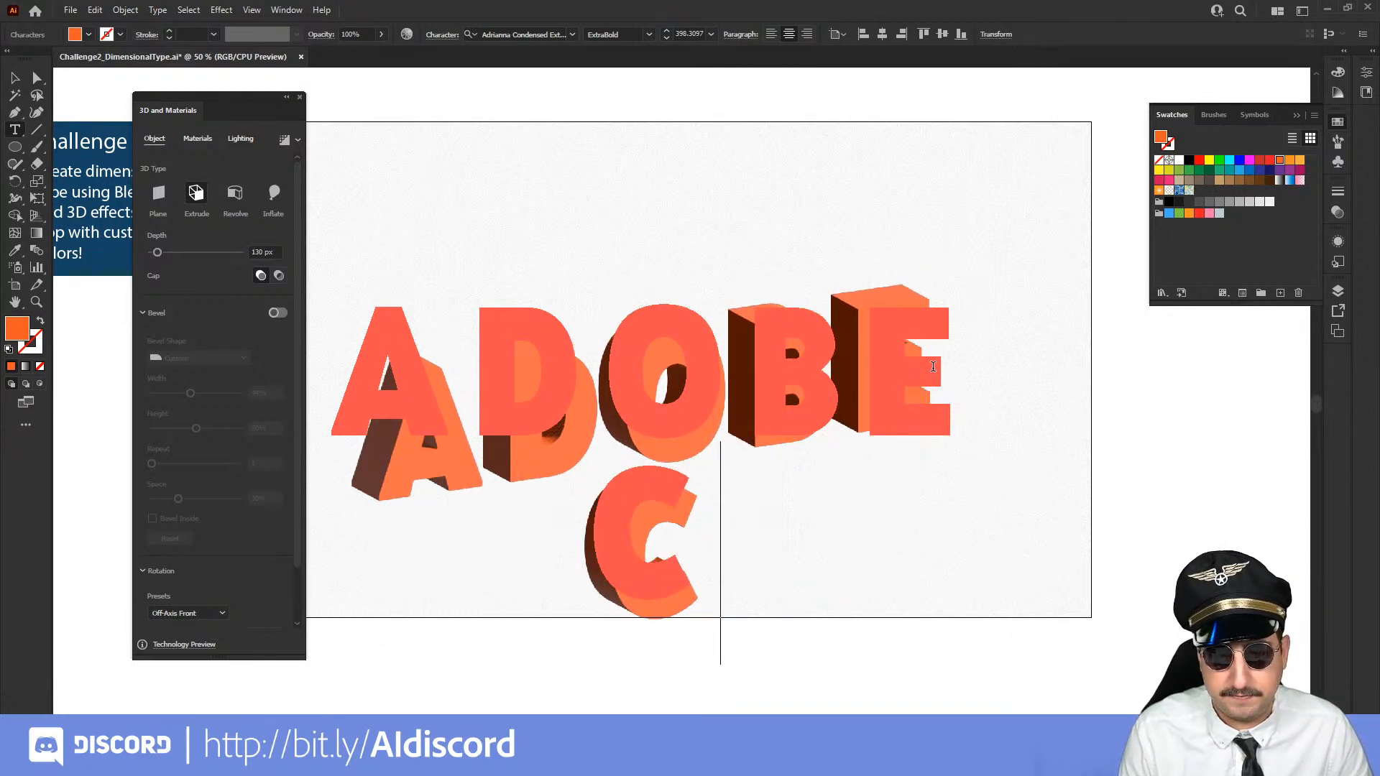
{"action": "key", "text": "BackSpace"}
{"action": "type", "text": "EXPRESS"}
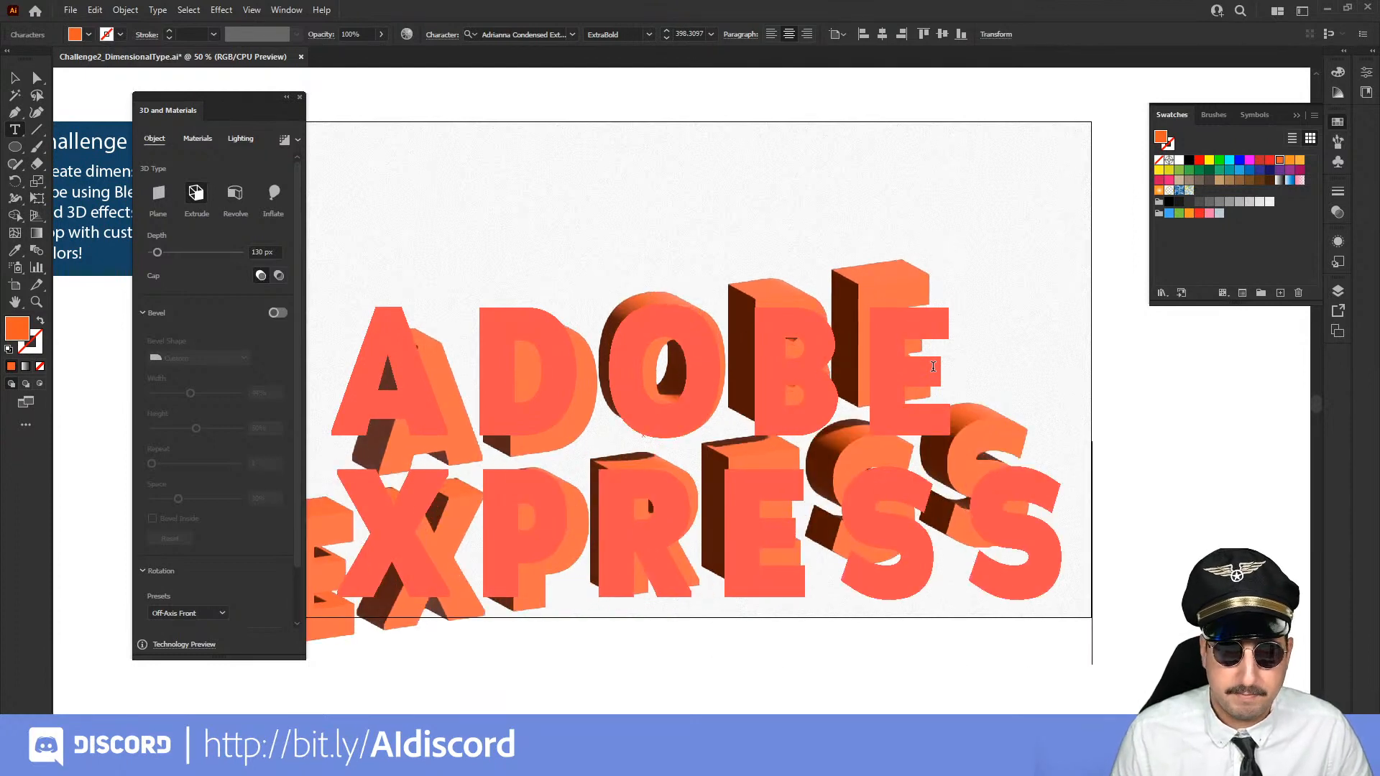
Reduce the font size of the EXPRESS line to 290 pt
{"action": "double_click", "coordinate": [709, 489]}
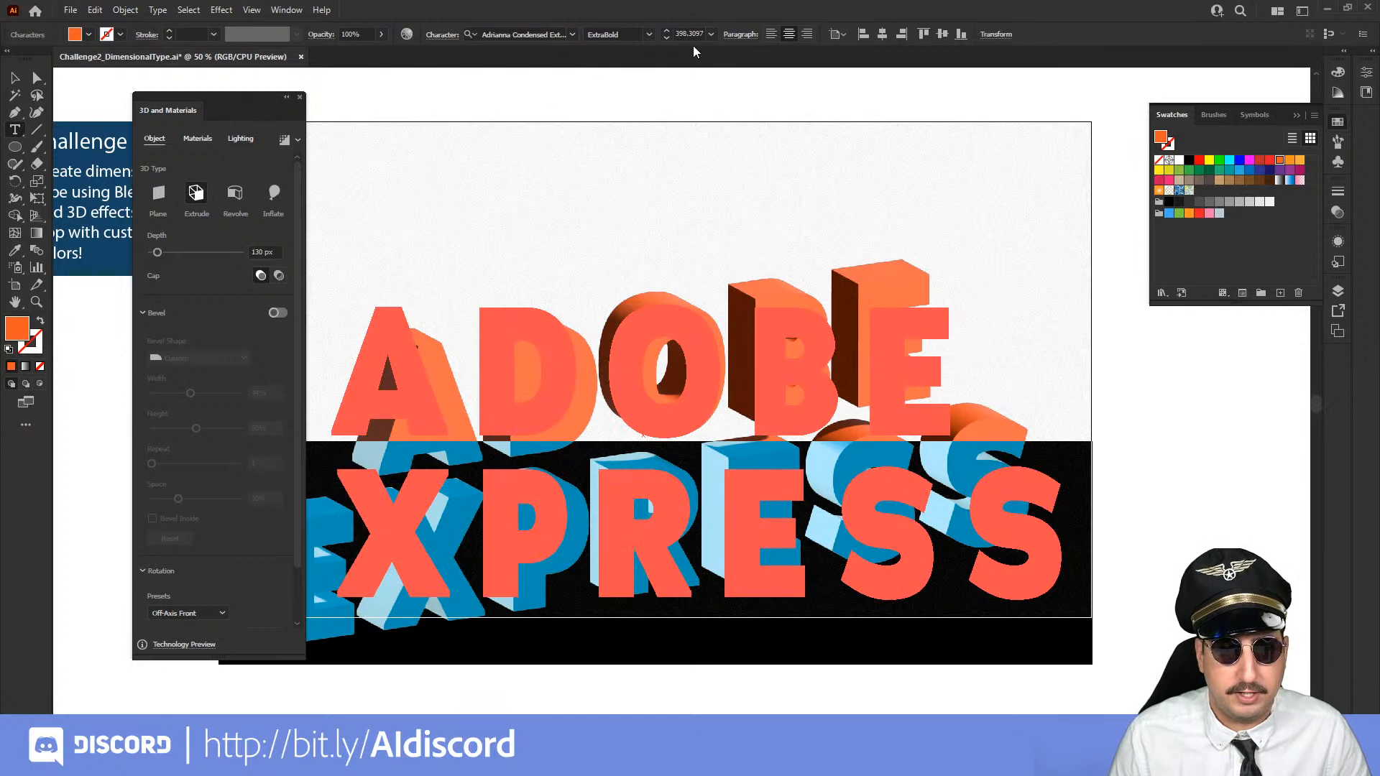
{"action": "double_click", "coordinate": [690, 33]}
{"action": "type", "text": "360"}
{"action": "key", "text": "Return"}
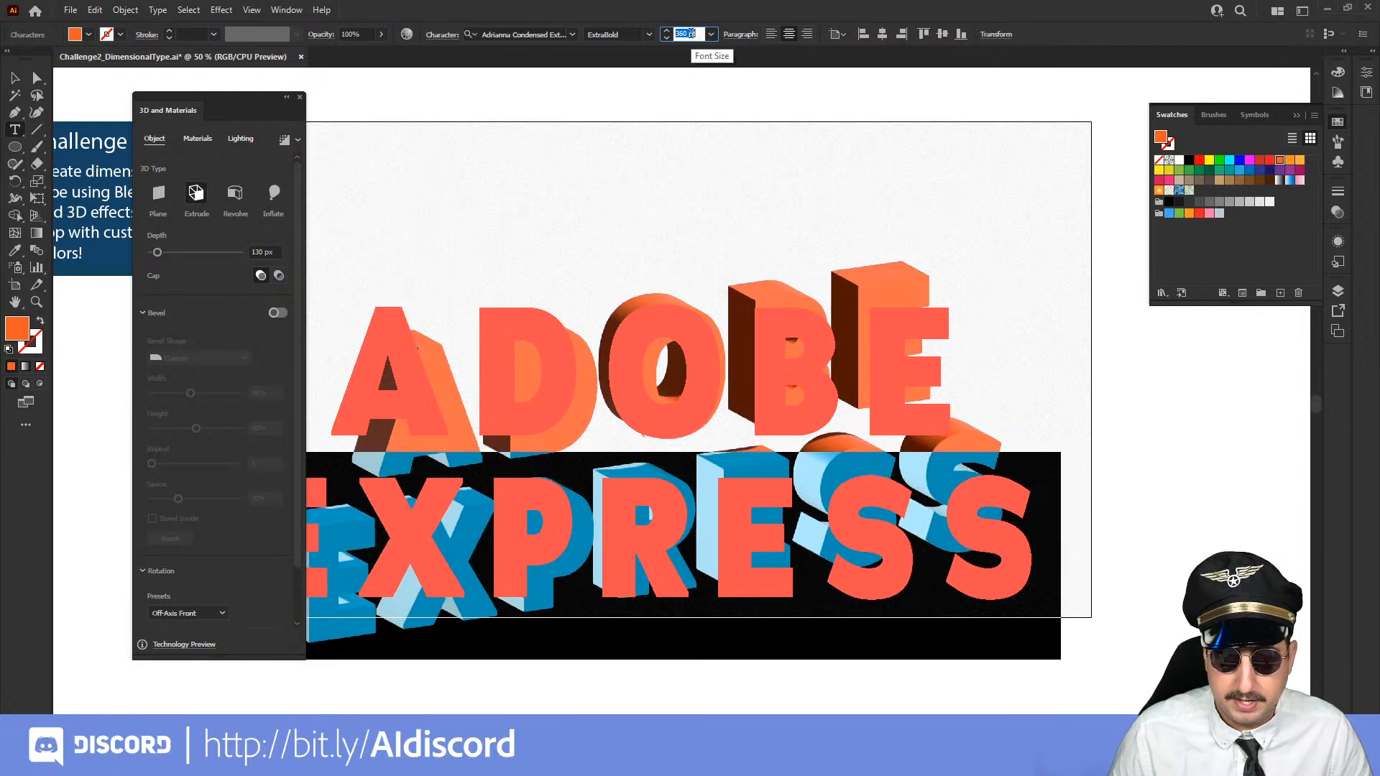
{"action": "key", "text": "shift+Down"}
{"action": "key", "text": "shift+Down"}
{"action": "key", "text": "shift+Down"}
{"action": "key", "text": "shift+Down"}
{"action": "key", "text": "shift+Down"}
{"action": "key", "text": "shift+Down"}
{"action": "key", "text": "shift+Down"}
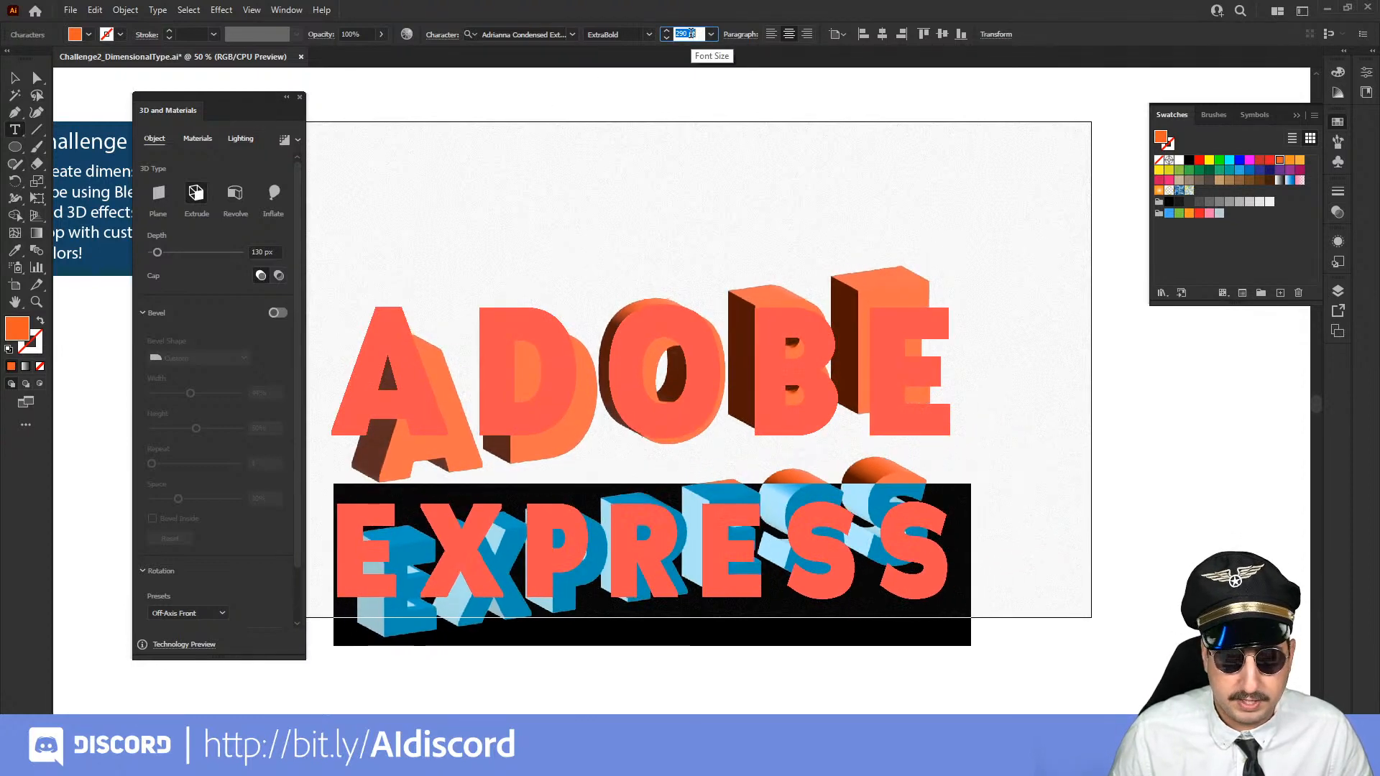
Set the leading of the EXPRESS line to 250 pt to tighten the gap below ADOBE
{"action": "key", "text": "ctrl+t"}
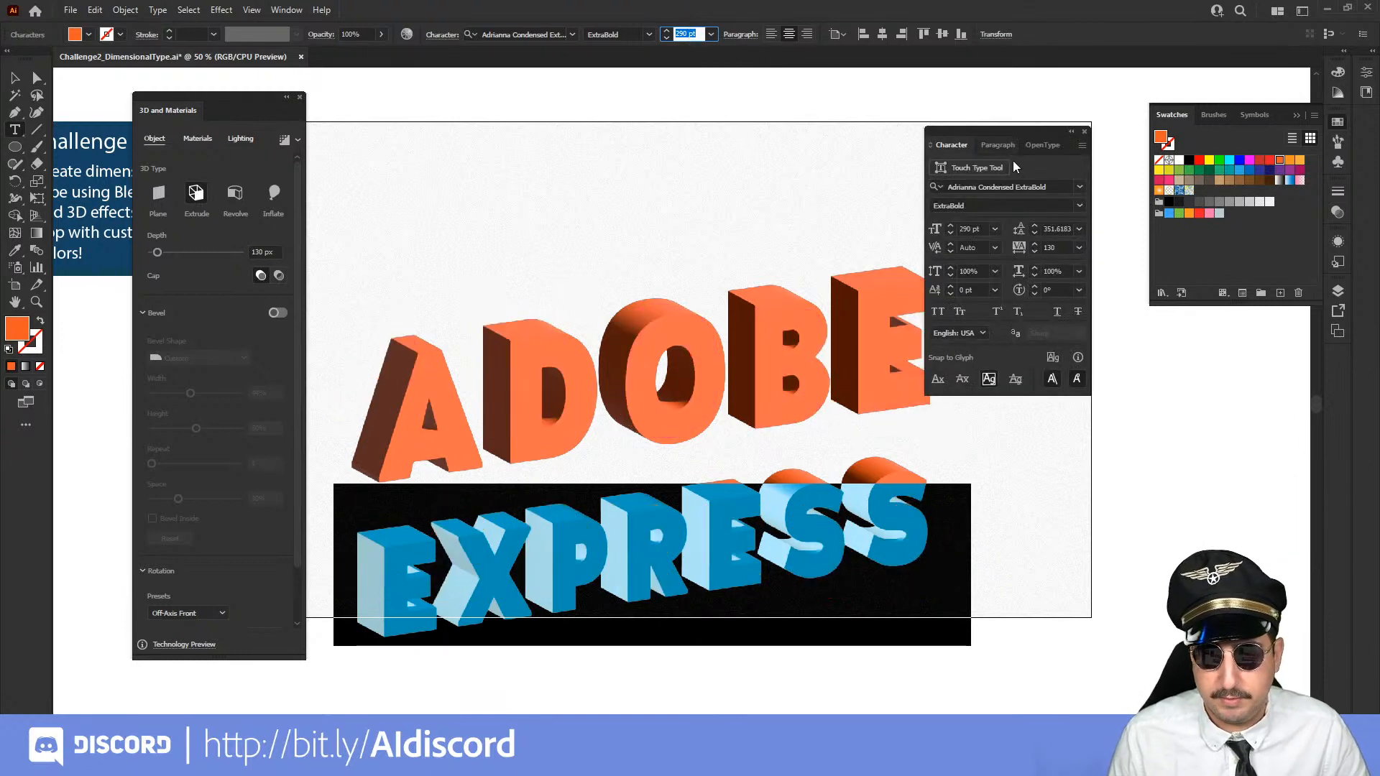
{"action": "left_click", "coordinate": [1054, 228]}
{"action": "type", "text": "290"}
{"action": "key", "text": "Return"}
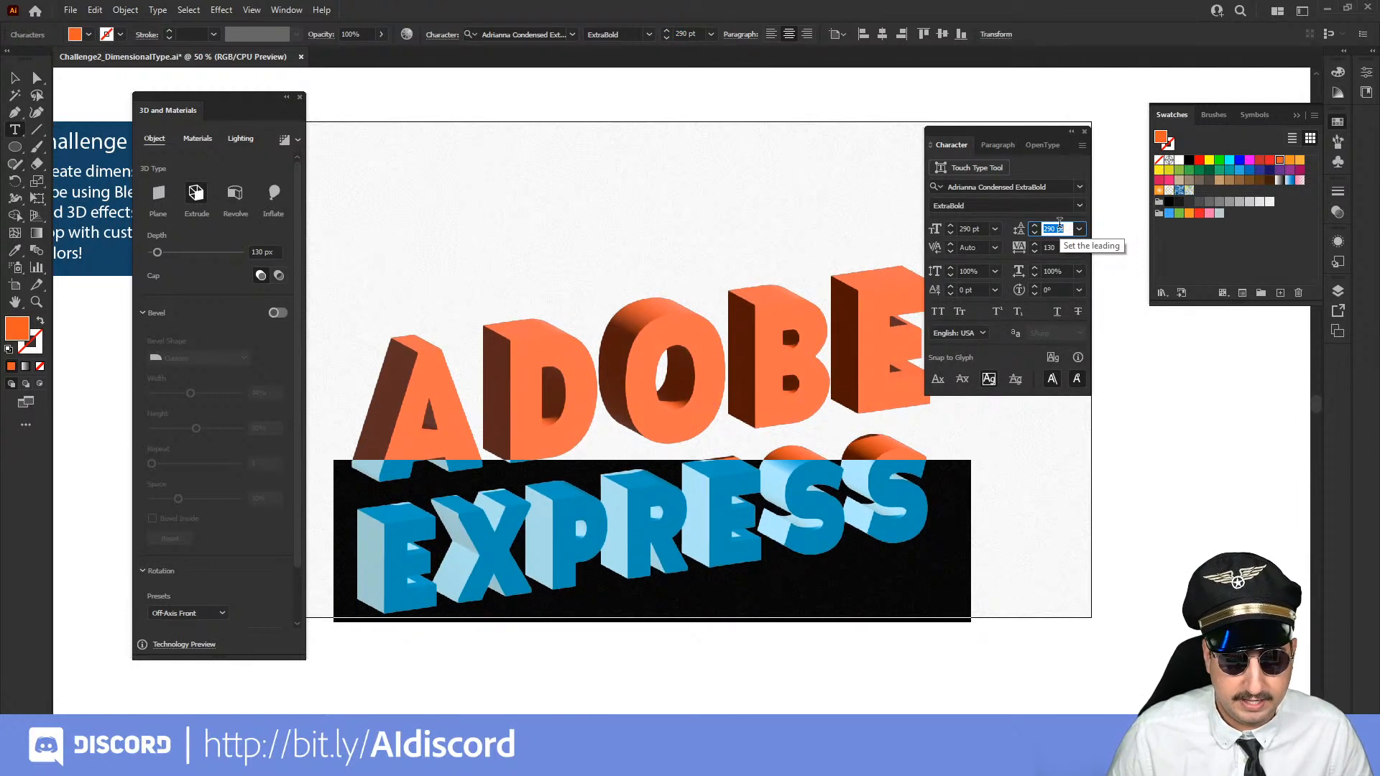
{"action": "key", "text": "shift+Down"}
{"action": "key", "text": "shift+Down"}
{"action": "key", "text": "shift+Down"}
{"action": "key", "text": "shift+Down"}
{"action": "key", "text": "shift+Down"}
{"action": "key", "text": "shift+Down"}
{"action": "key", "text": "shift+Down"}
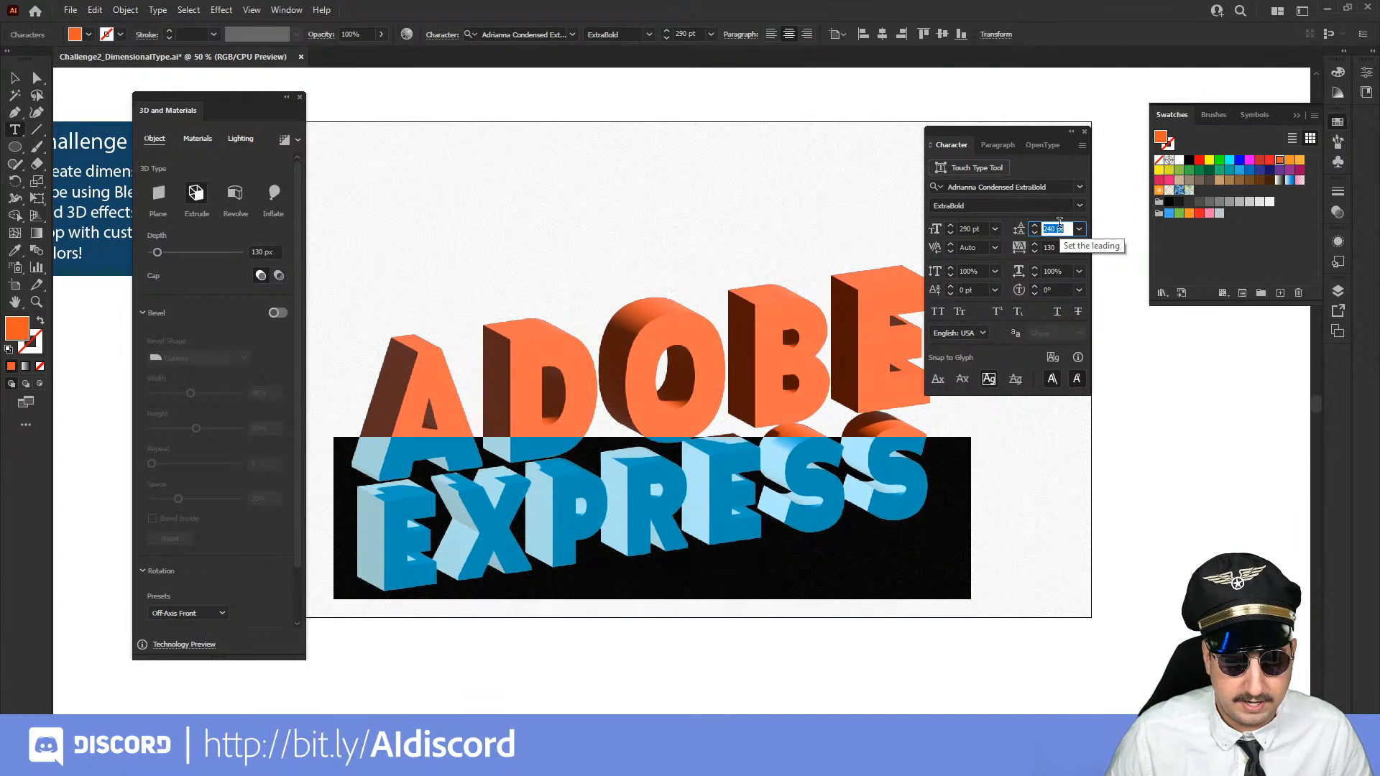
{"action": "key", "text": "shift+Up"}
{"action": "key", "text": "shift+Up"}
{"action": "key", "text": "shift+Up"}
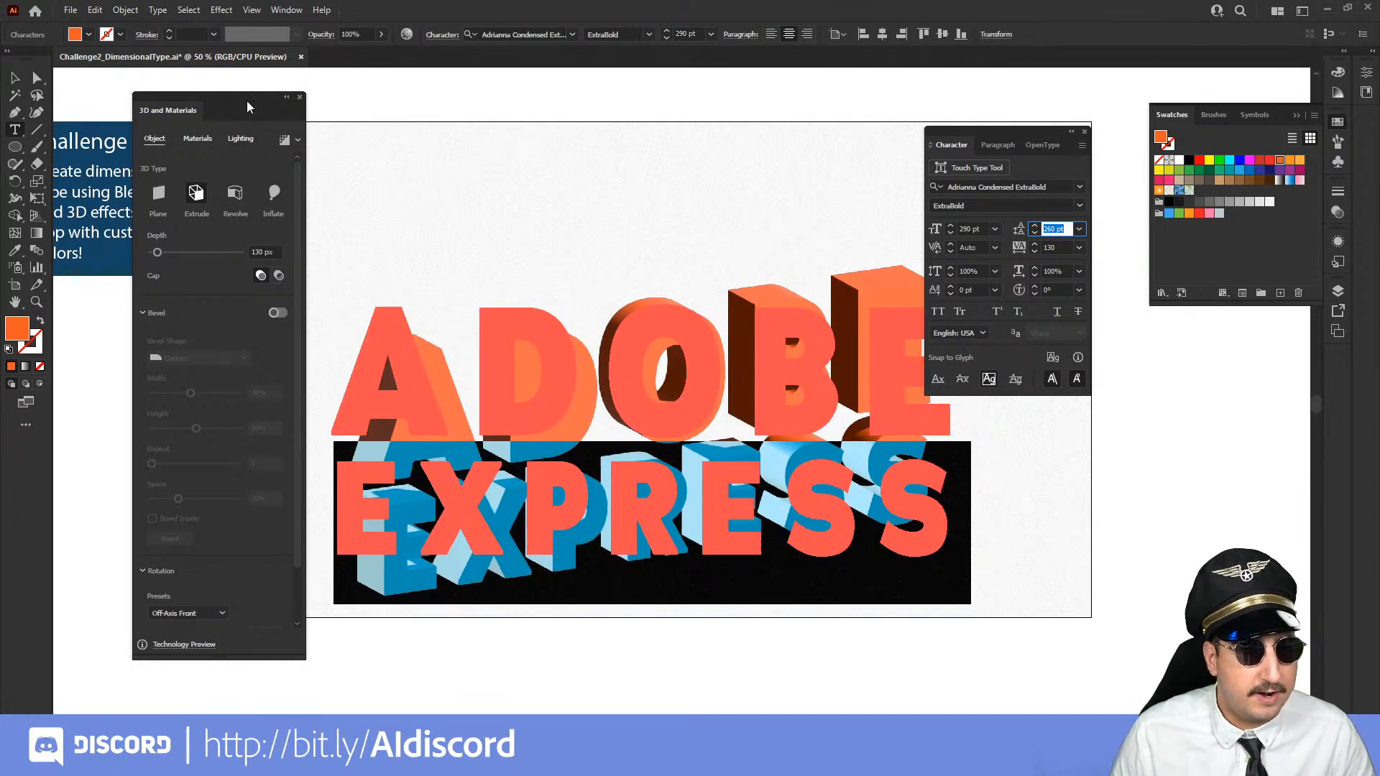
Move the two-line ADOBE EXPRESS text up on the artboard, close the character settings, and keep the text selected
{"action": "left_click", "coordinate": [19, 78]}
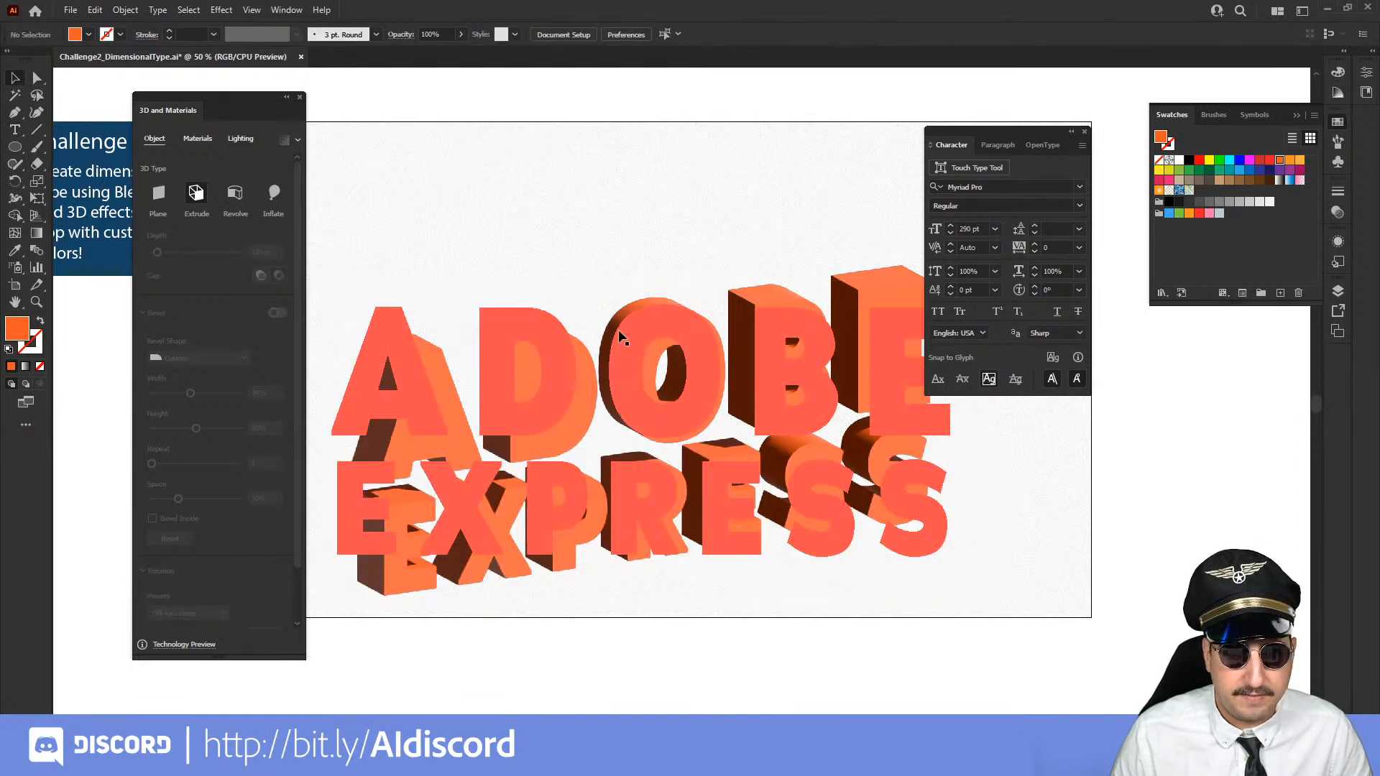
{"action": "left_click_drag", "start_coordinate": [631, 379], "coordinate": [641, 325]}
{"action": "left_click", "coordinate": [1085, 134]}
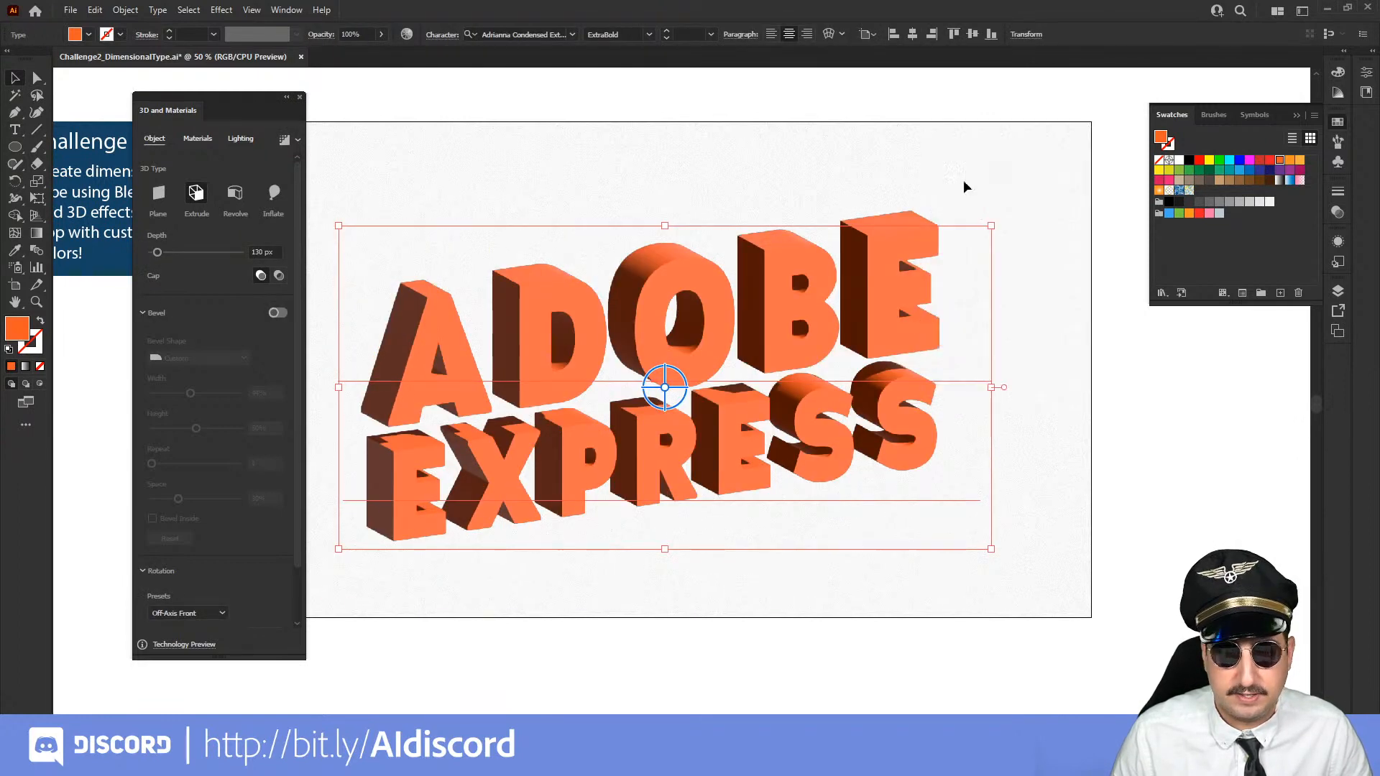
{"action": "left_click", "coordinate": [1127, 361]}
{"action": "left_click", "coordinate": [921, 337]}
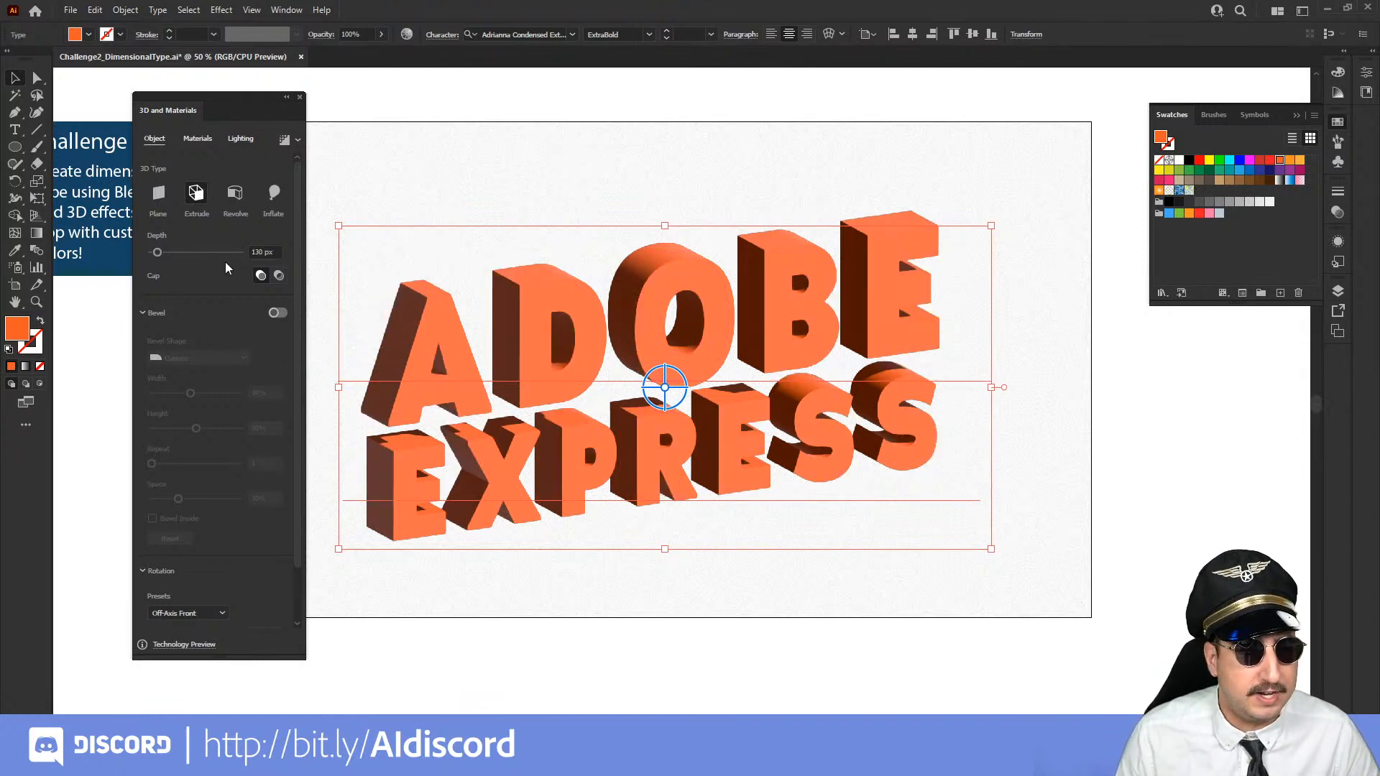
Turn on the bevel for the extruded ADOBE EXPRESS text and choose the Round bevel shape
{"action": "left_click", "coordinate": [277, 313]}
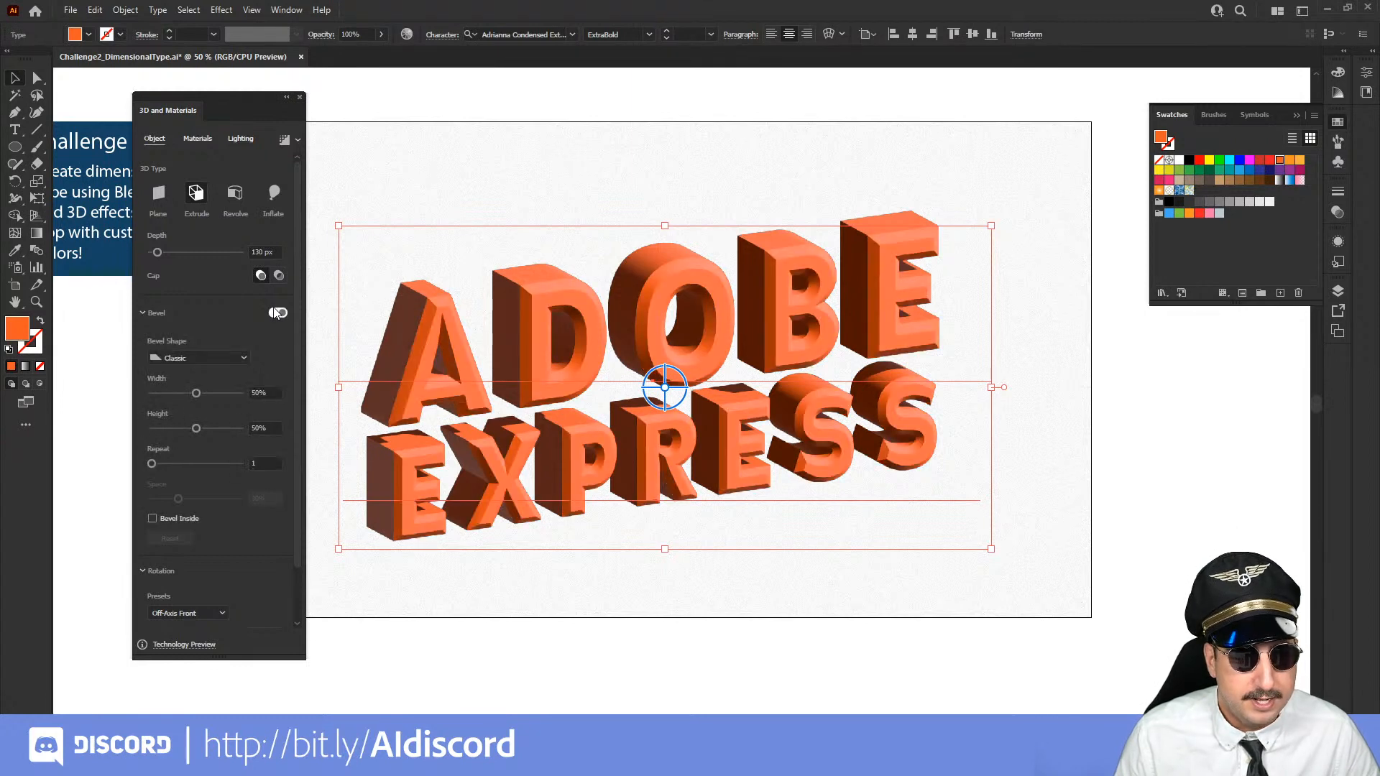
{"action": "left_click", "coordinate": [217, 355]}
{"action": "left_click", "coordinate": [210, 386]}
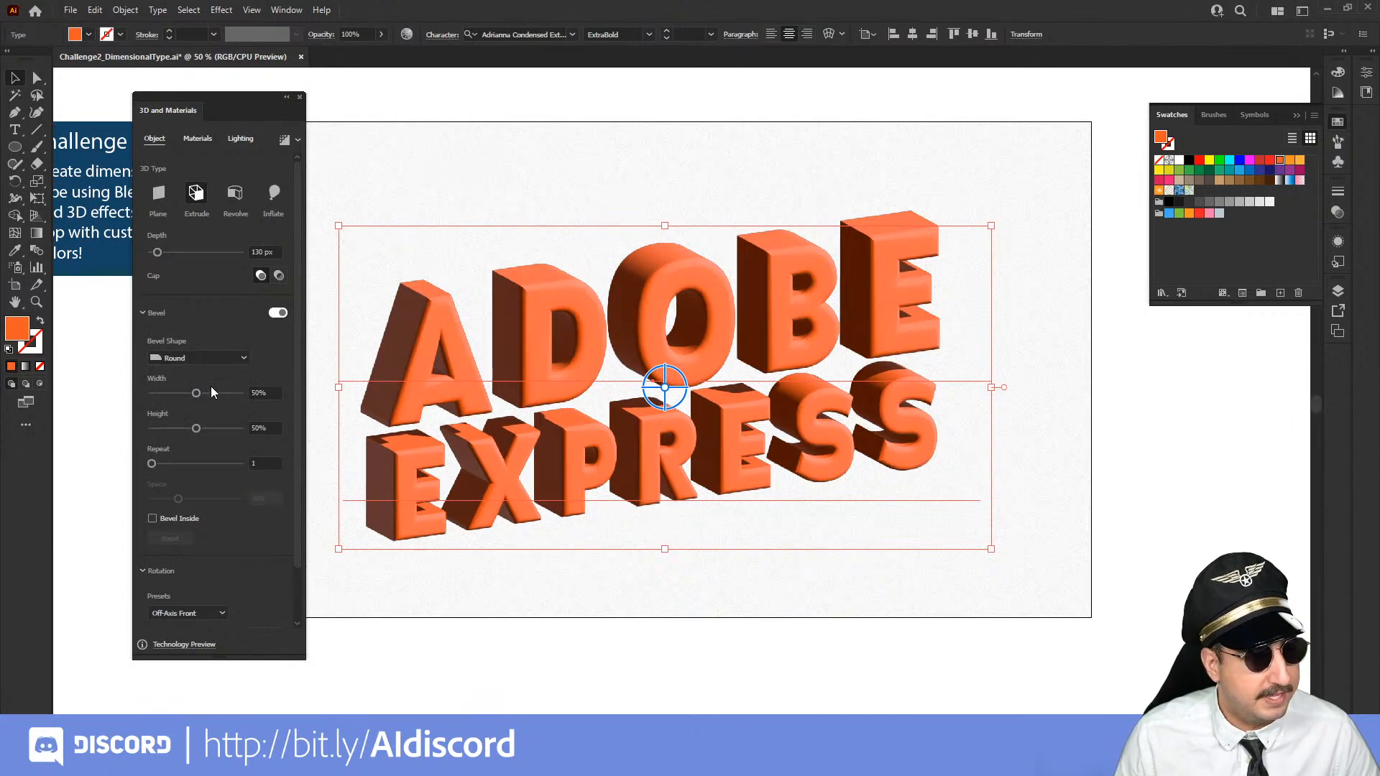
Adjust the text's bevel to a width of 42% and a height of 27%
{"action": "left_click", "coordinate": [173, 393]}
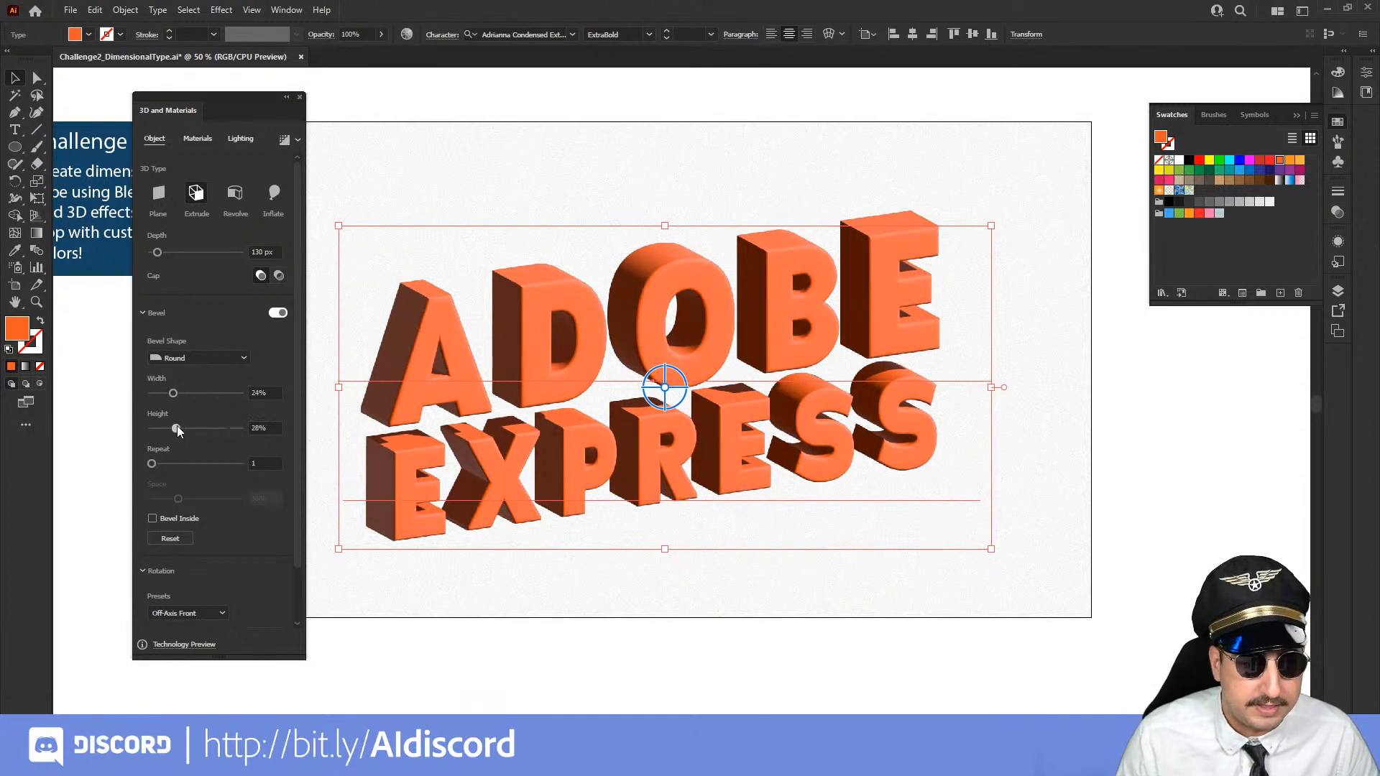
{"action": "left_click", "coordinate": [215, 429]}
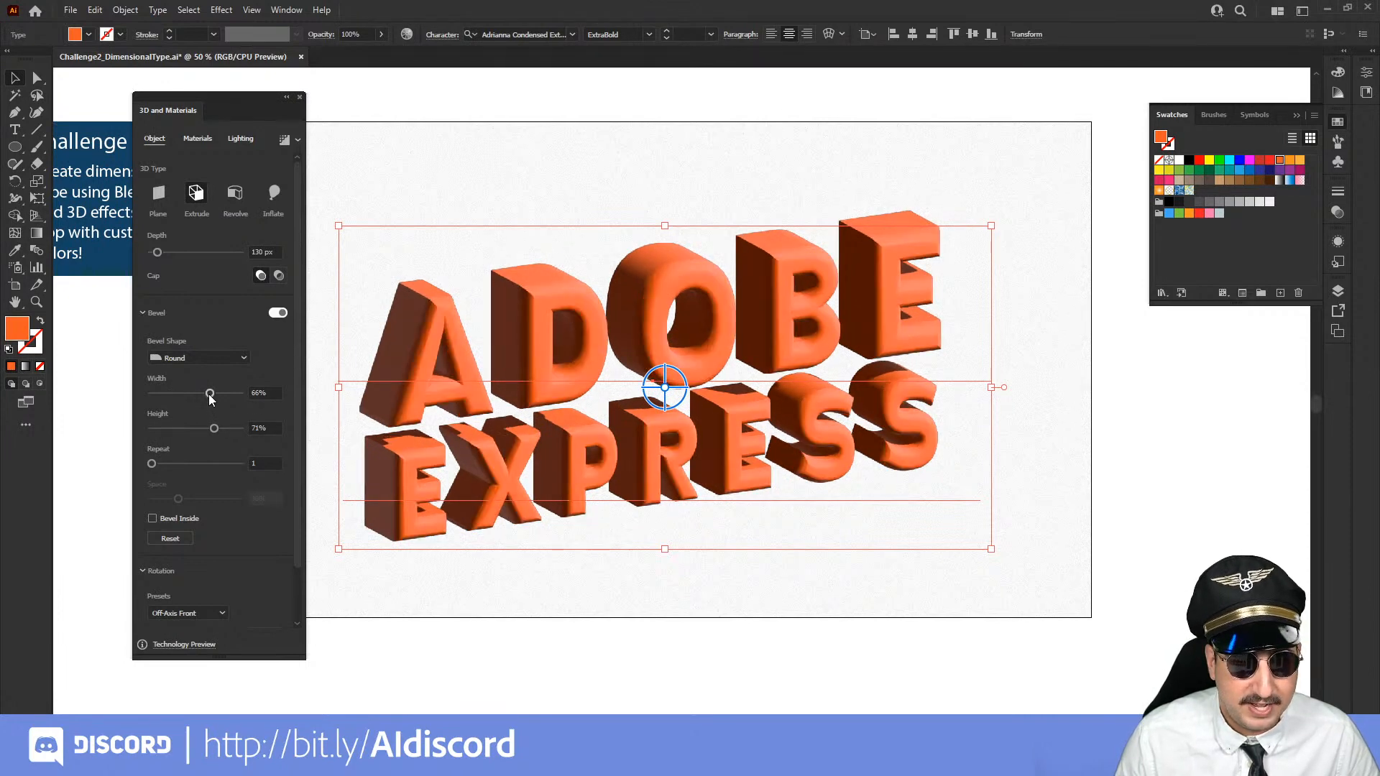
{"action": "left_click_drag", "start_coordinate": [211, 399], "coordinate": [193, 395]}
{"action": "left_click", "coordinate": [176, 427]}
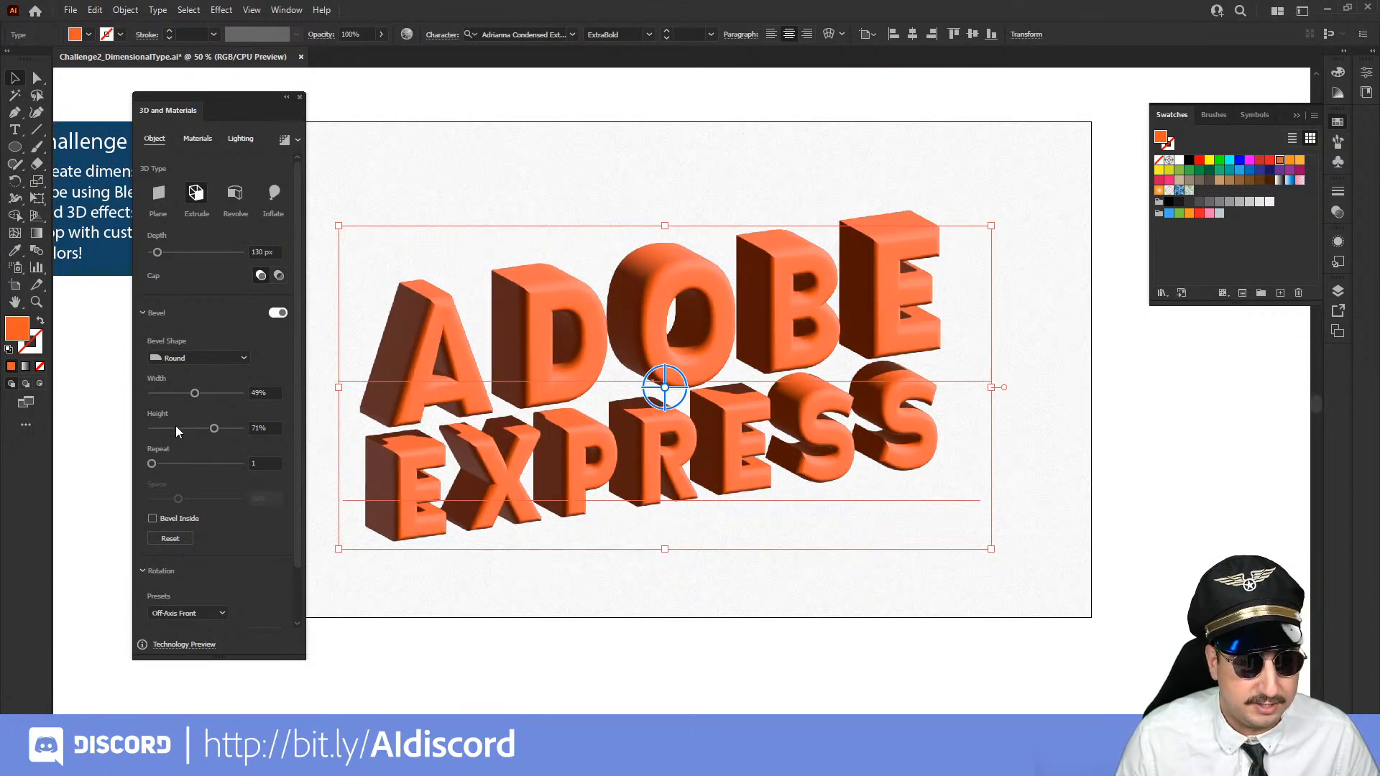
{"action": "left_click", "coordinate": [179, 393]}
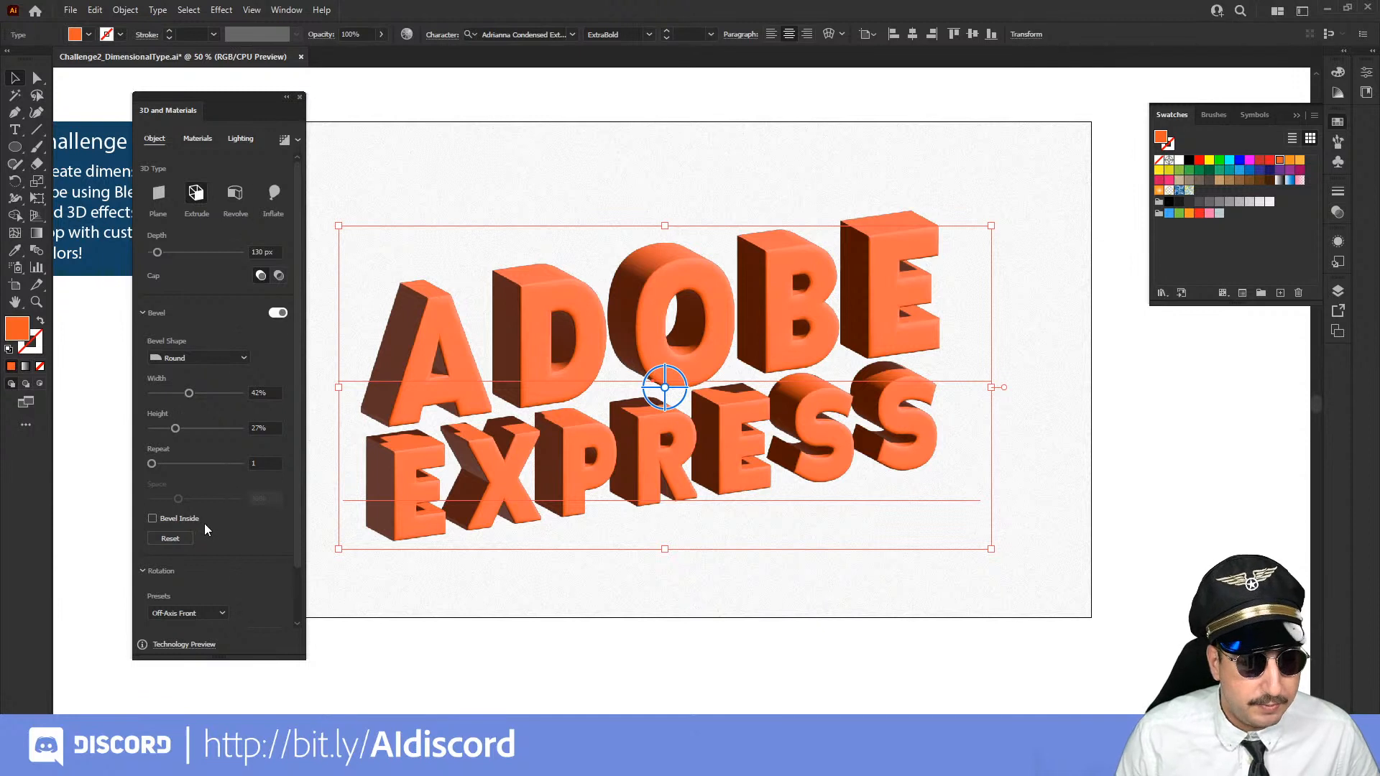
Try the Front, Isometric Top, Isometric Right, Isometric Bottom and Off-Axis Left rotation presets on the text, returning to Off-Axis Front
{"action": "scroll", "coordinate": [204, 523], "scroll_direction": "down", "scroll_amount": 2}
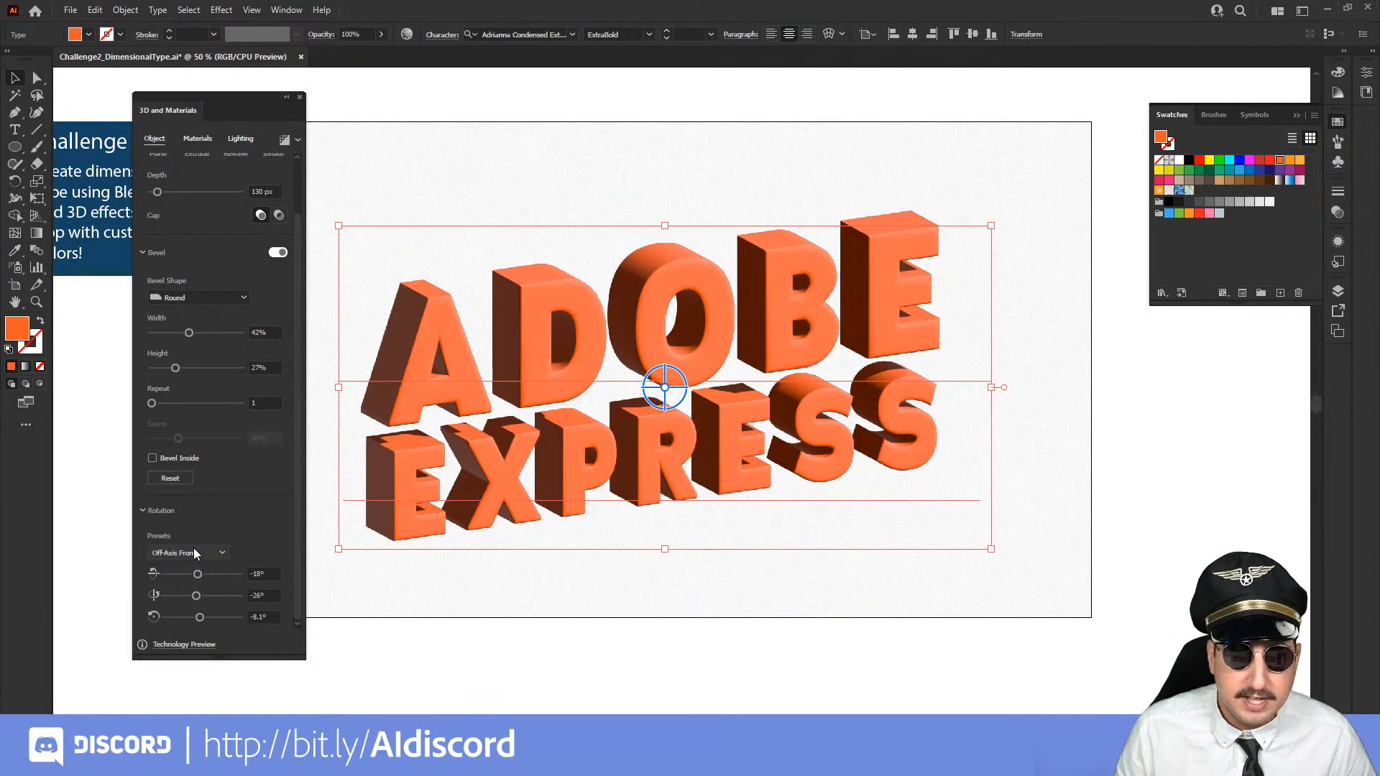
{"action": "left_click", "coordinate": [194, 552]}
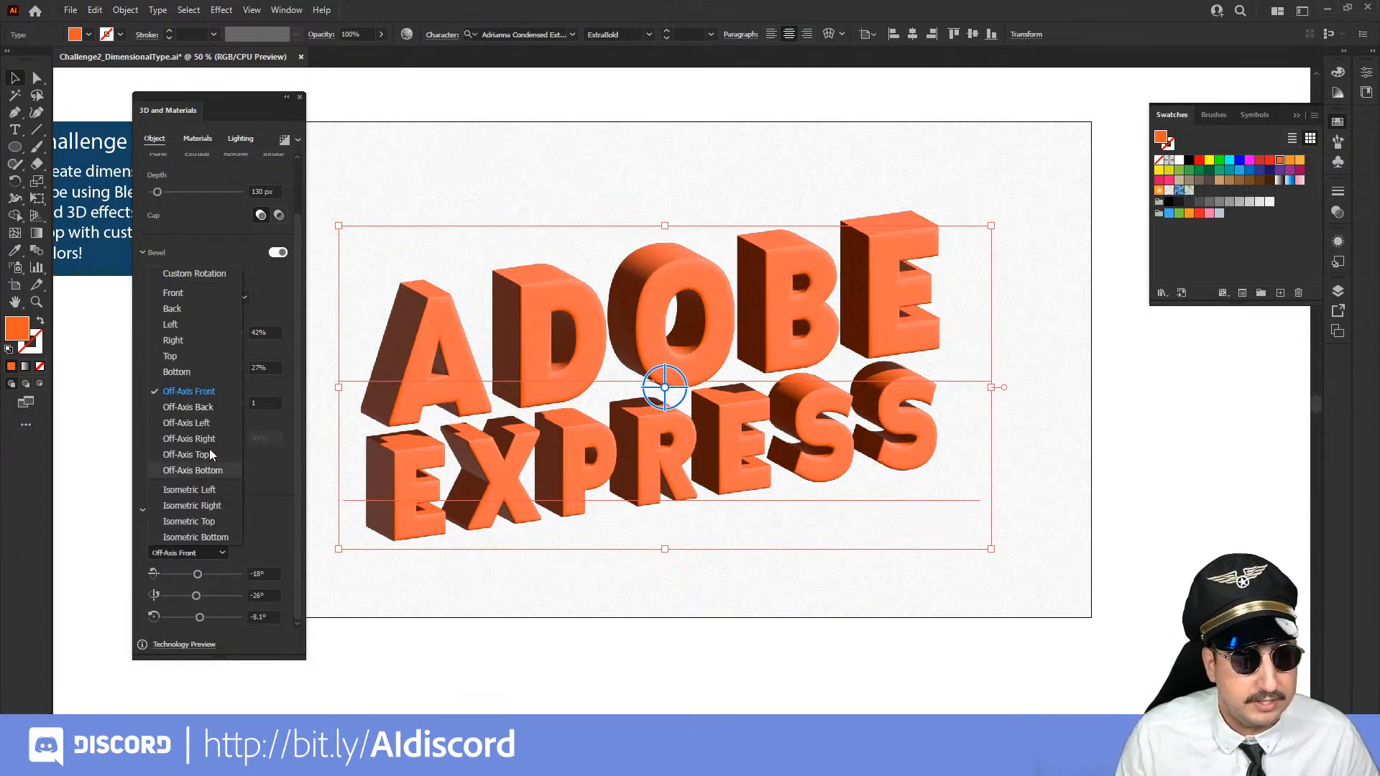
{"action": "left_click", "coordinate": [187, 293]}
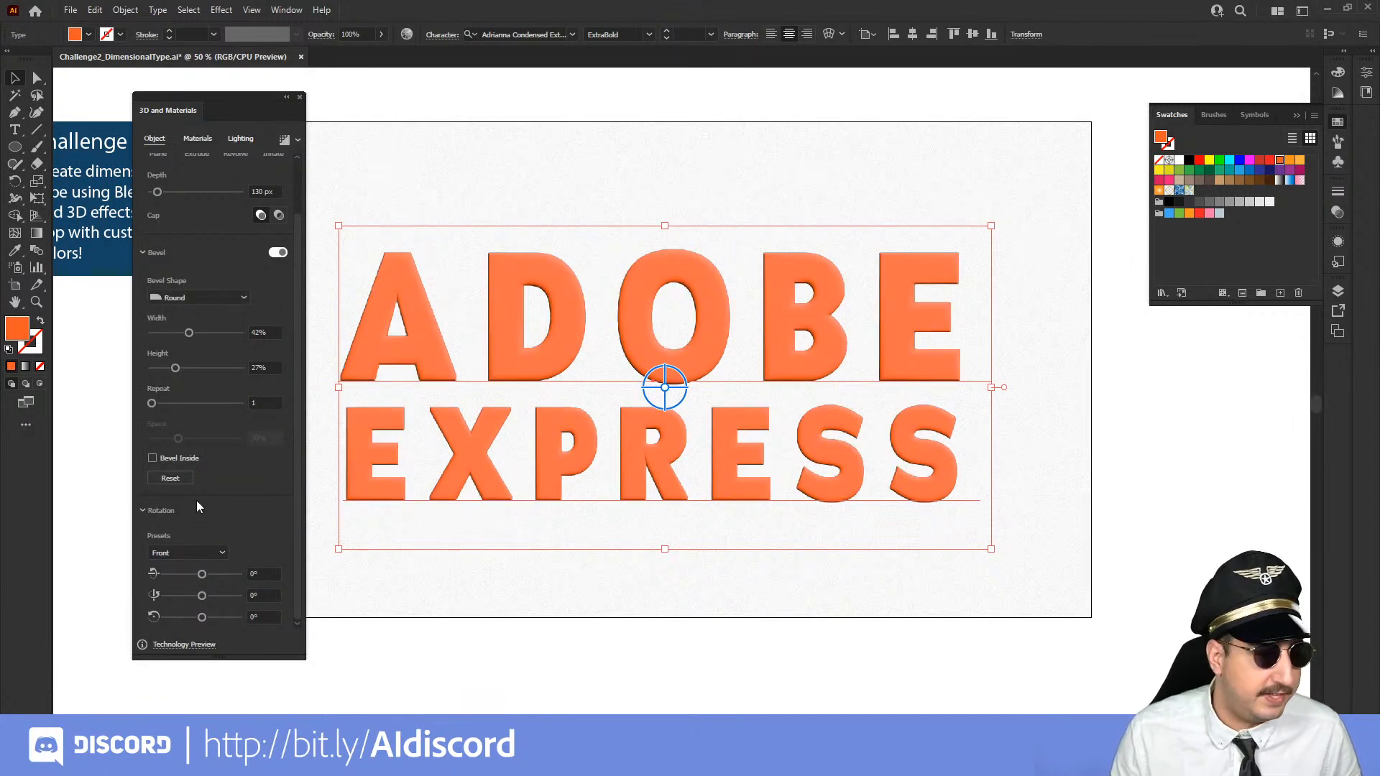
{"action": "left_click", "coordinate": [196, 549]}
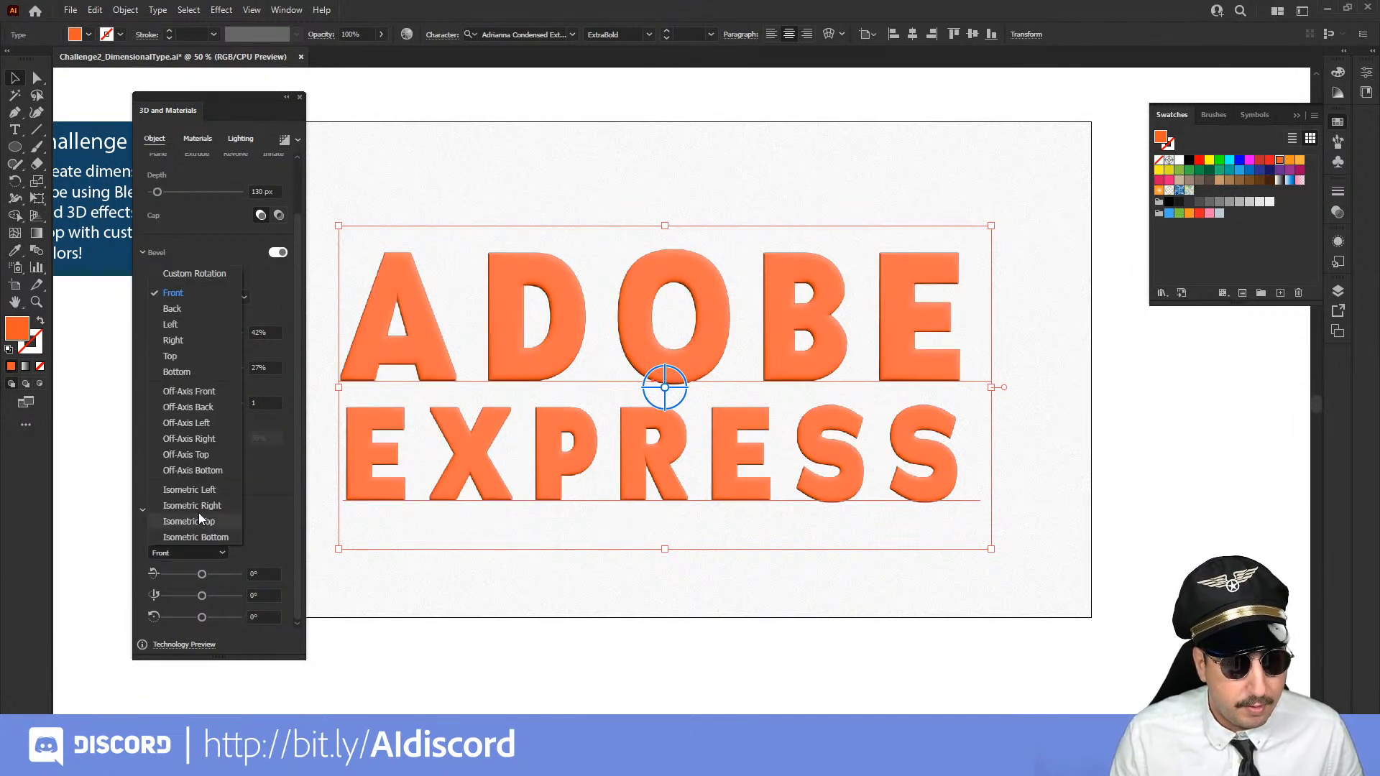
{"action": "left_click", "coordinate": [197, 520]}
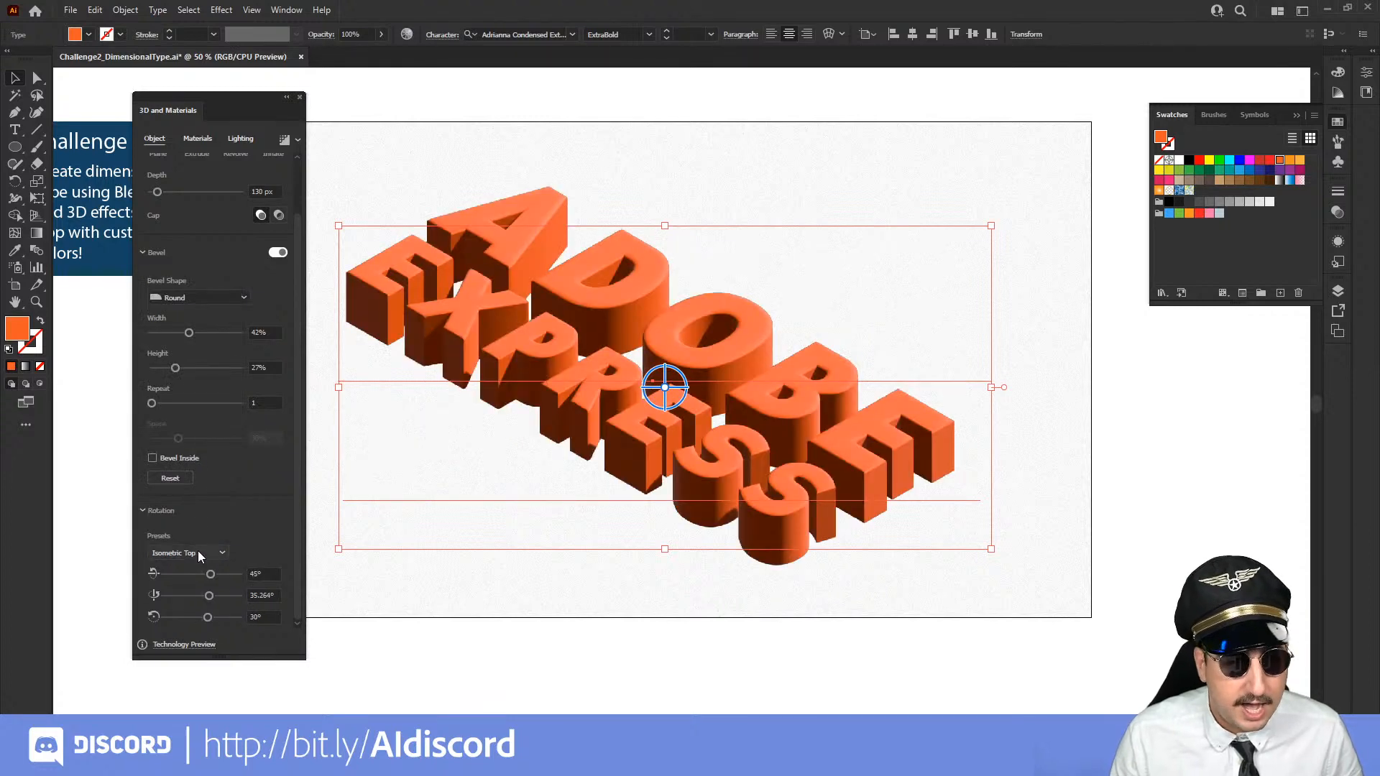
{"action": "left_click", "coordinate": [197, 552]}
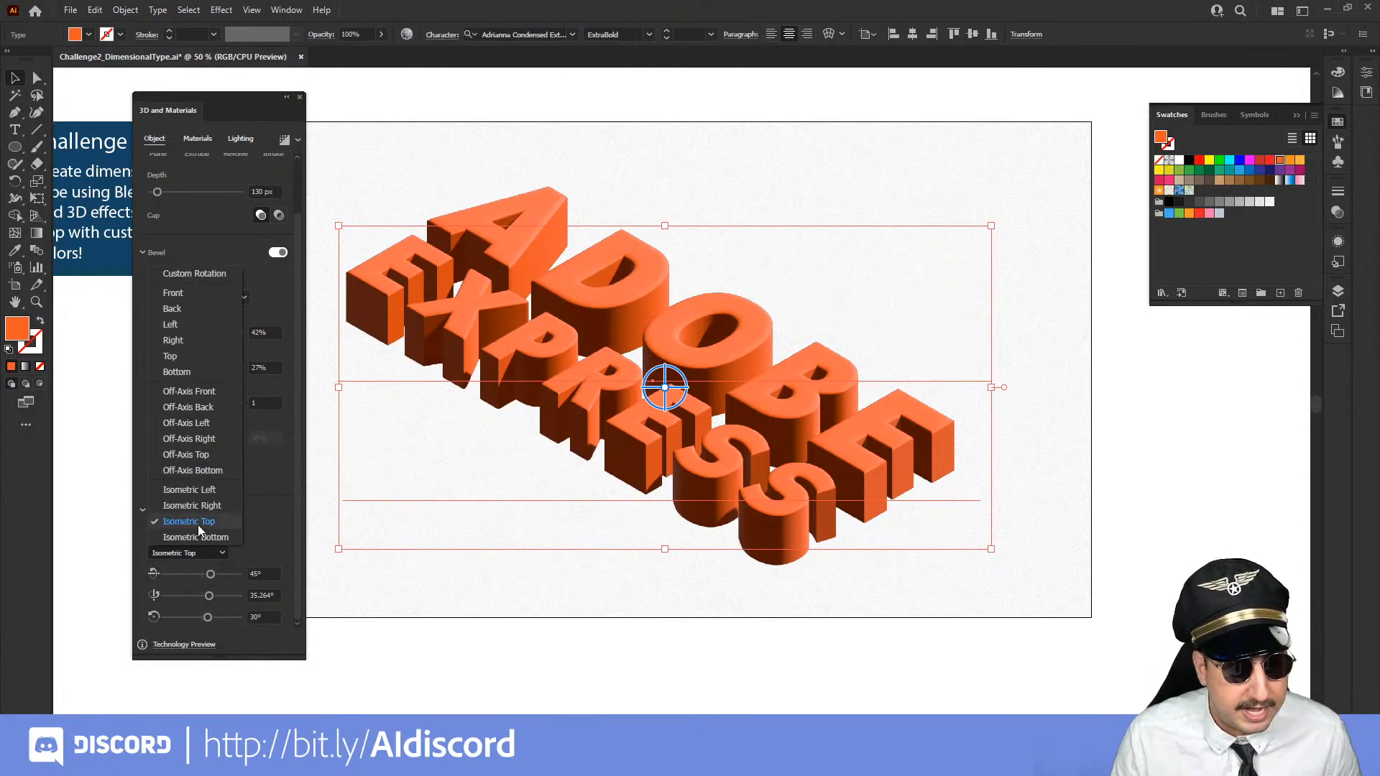
{"action": "left_click", "coordinate": [200, 506]}
{"action": "left_click", "coordinate": [197, 551]}
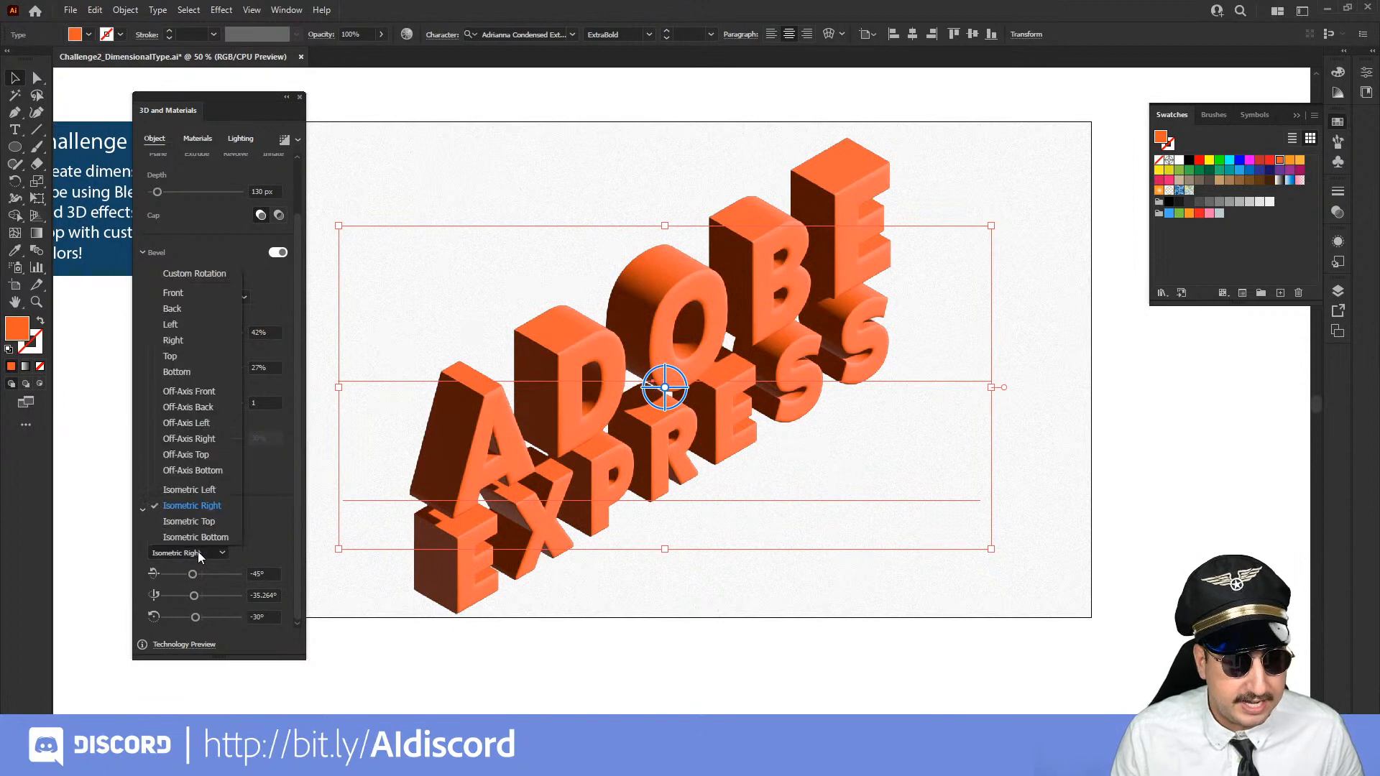
{"action": "left_click", "coordinate": [201, 537]}
{"action": "left_click", "coordinate": [202, 546]}
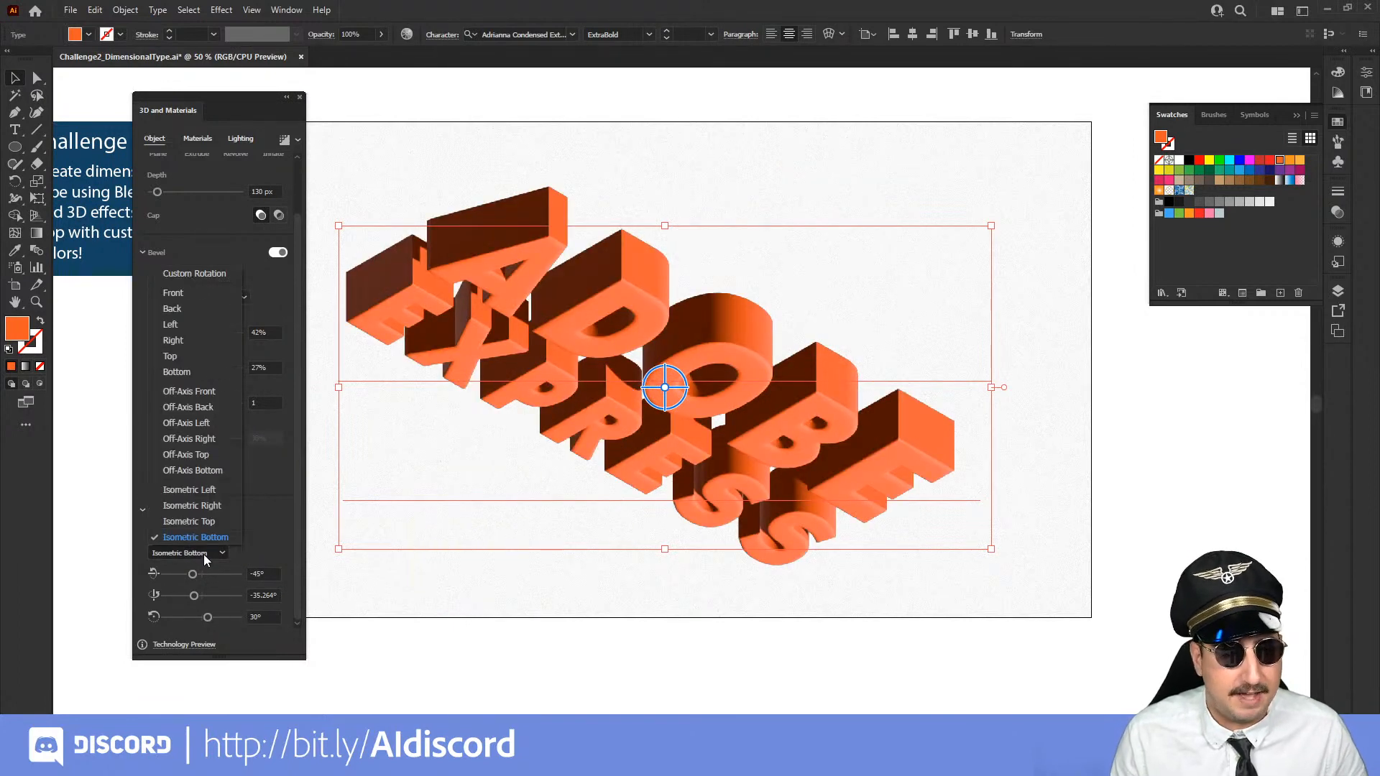
{"action": "left_click", "coordinate": [210, 422]}
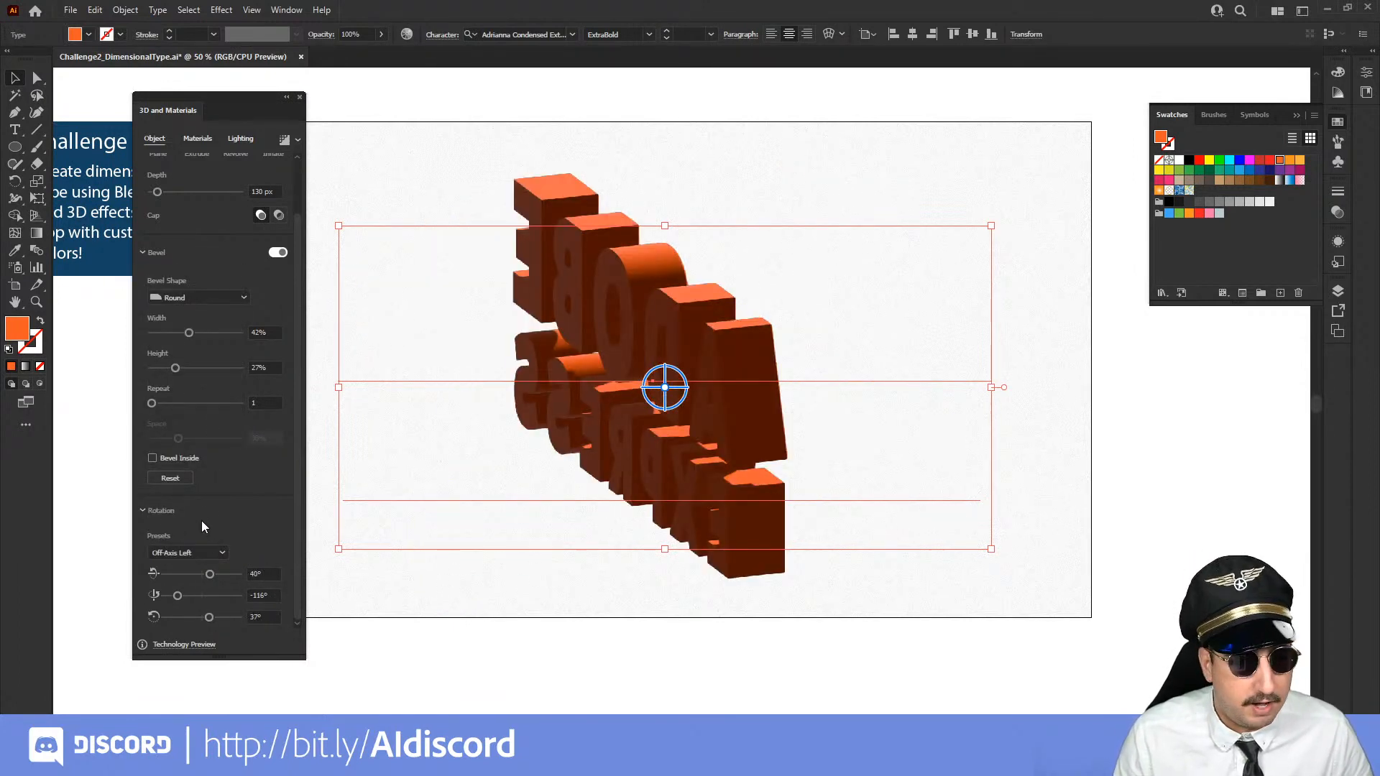
{"action": "left_click", "coordinate": [201, 553]}
{"action": "left_click", "coordinate": [205, 411]}
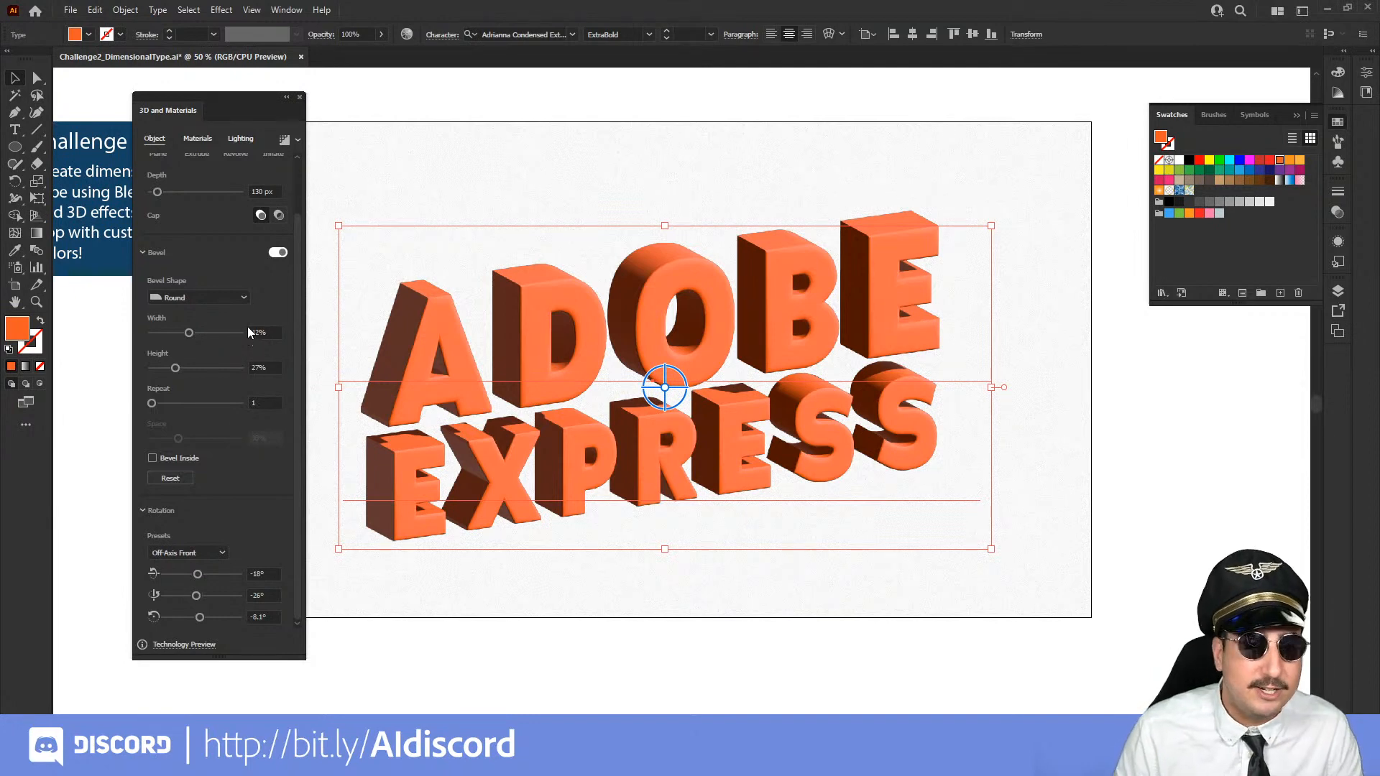
Switch the text's bevel shape to Classic
{"action": "scroll", "coordinate": [247, 292], "scroll_direction": "up", "scroll_amount": 1}
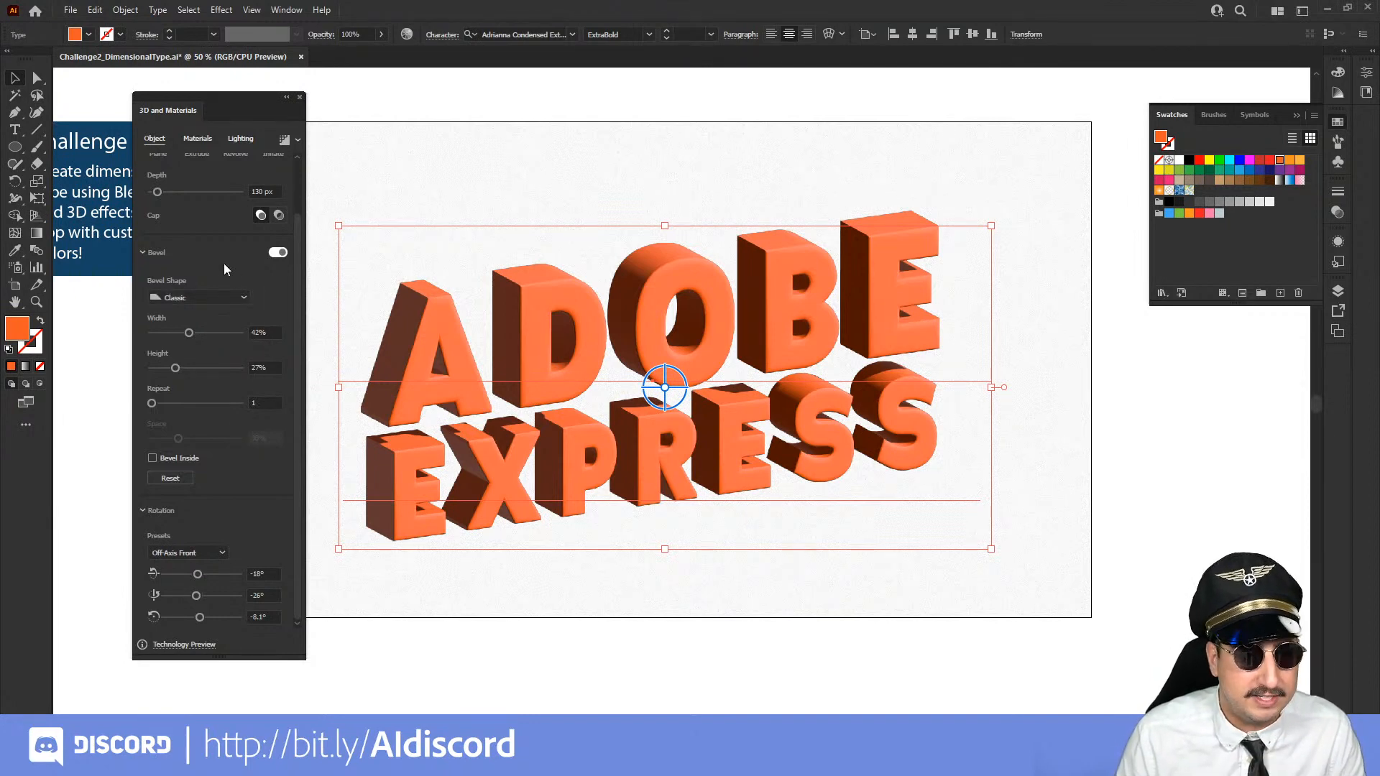
{"action": "scroll", "coordinate": [223, 263], "scroll_direction": "up", "scroll_amount": 2}
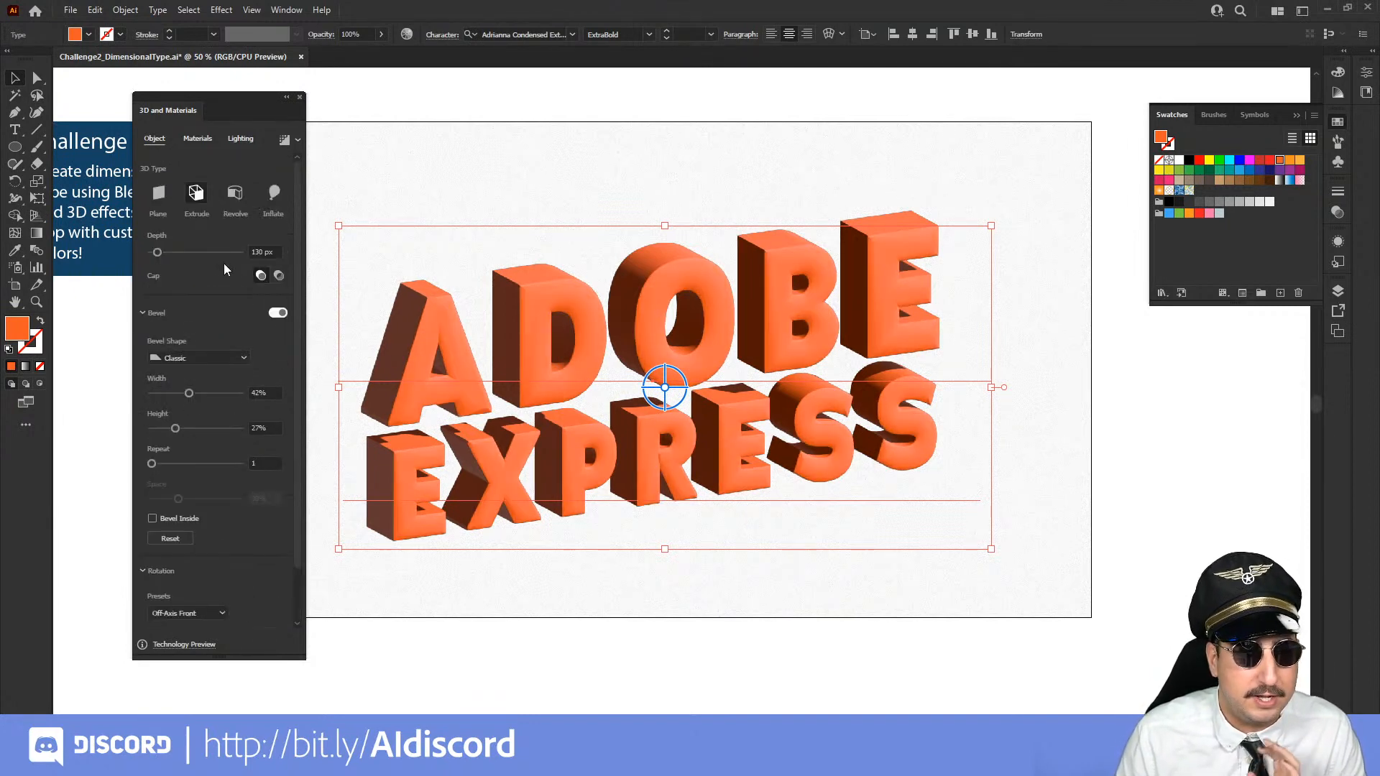
Try the Diffuse, Top Left and Right lighting presets on the 3D text, returning to Standard
{"action": "left_click", "coordinate": [240, 140]}
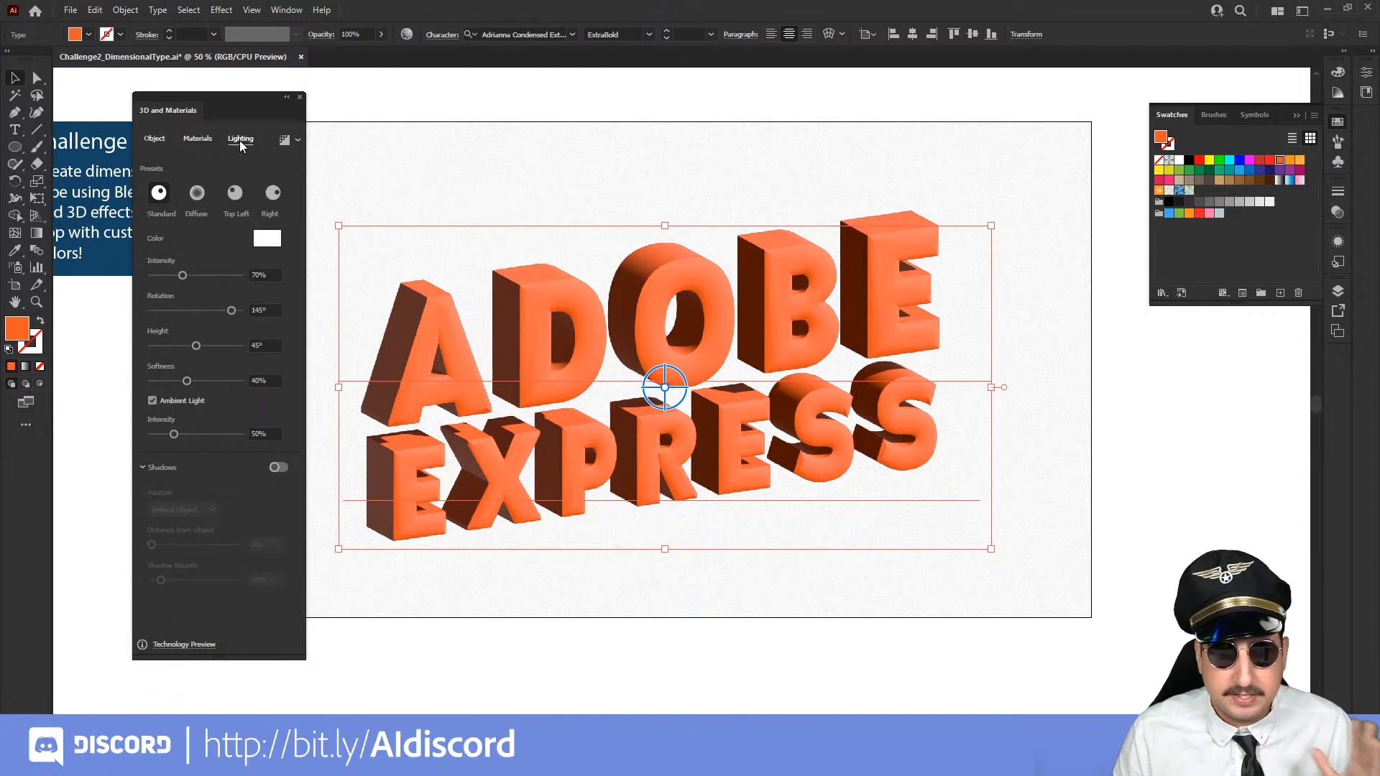
{"action": "left_click", "coordinate": [198, 194]}
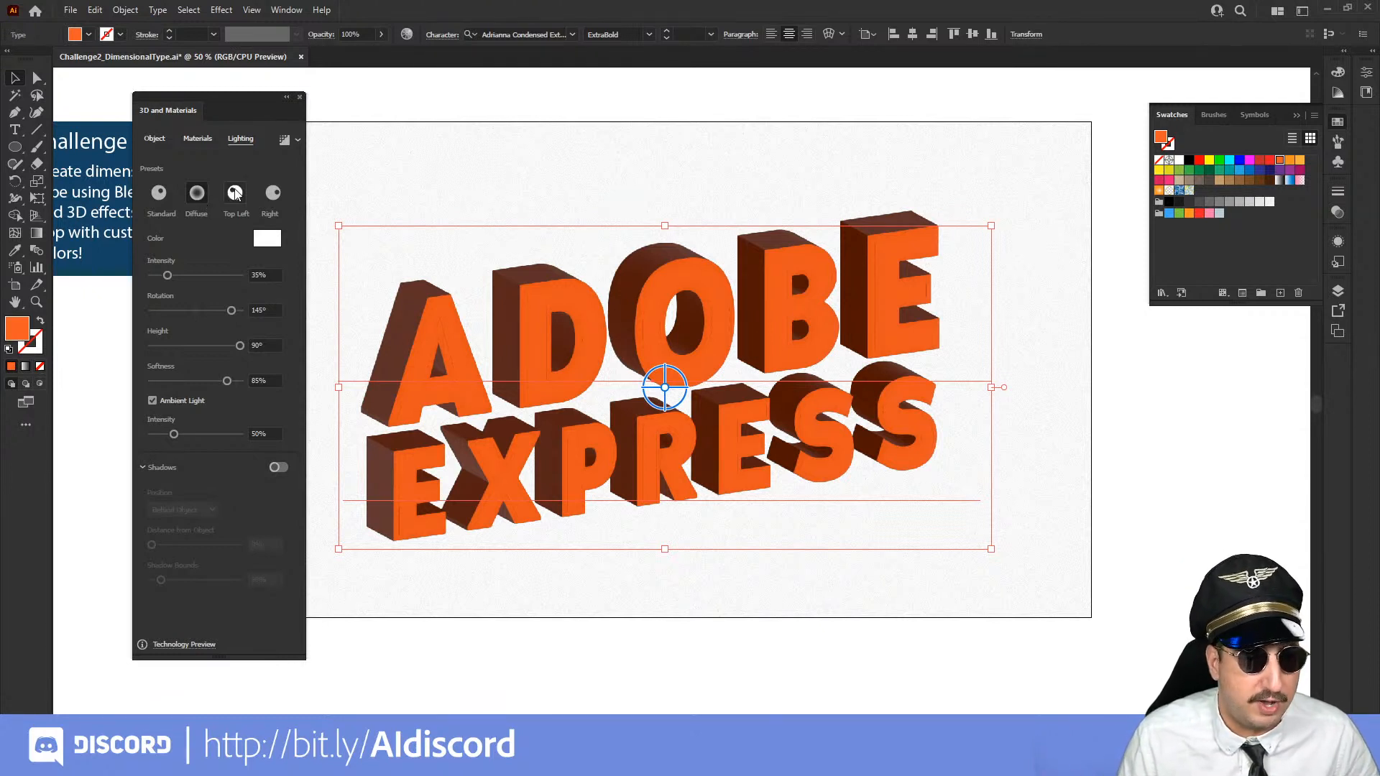
{"action": "left_click", "coordinate": [235, 192]}
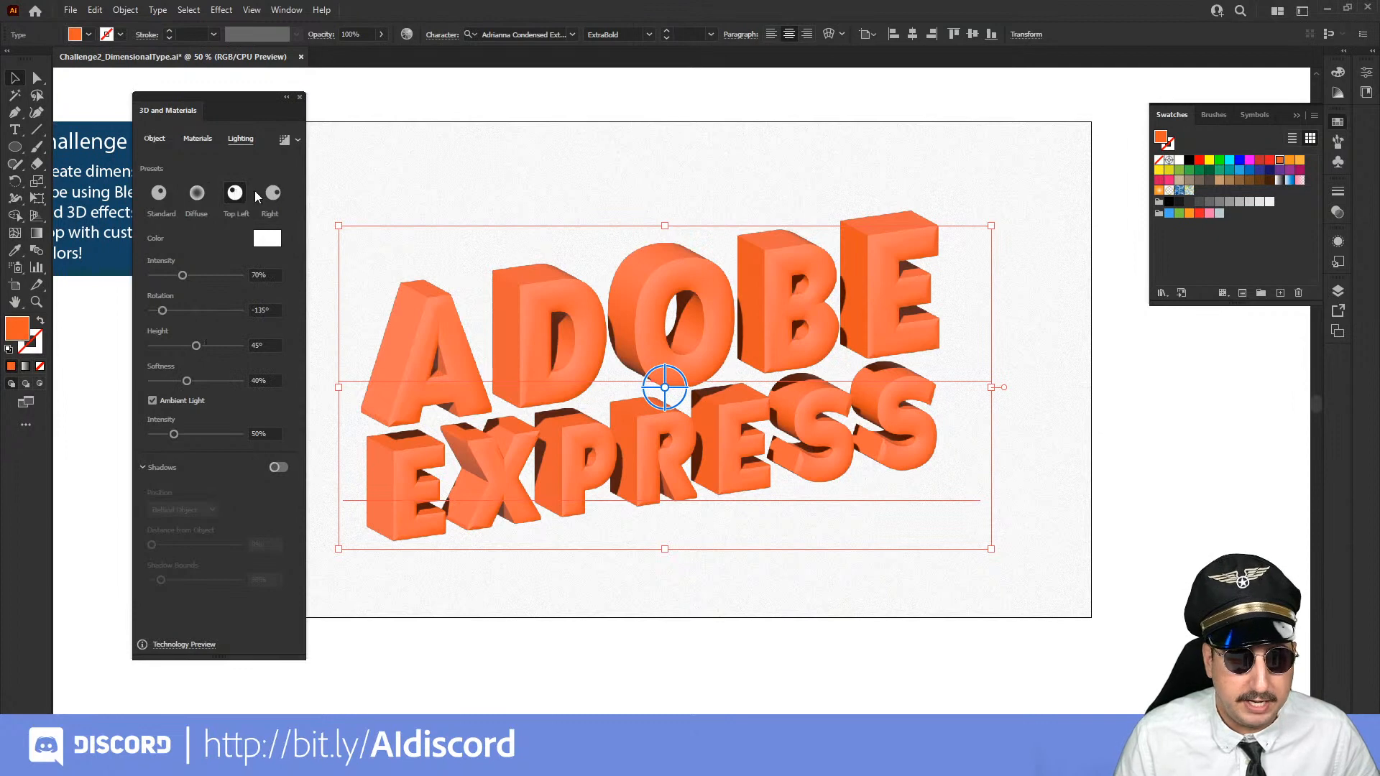
{"action": "left_click", "coordinate": [272, 193]}
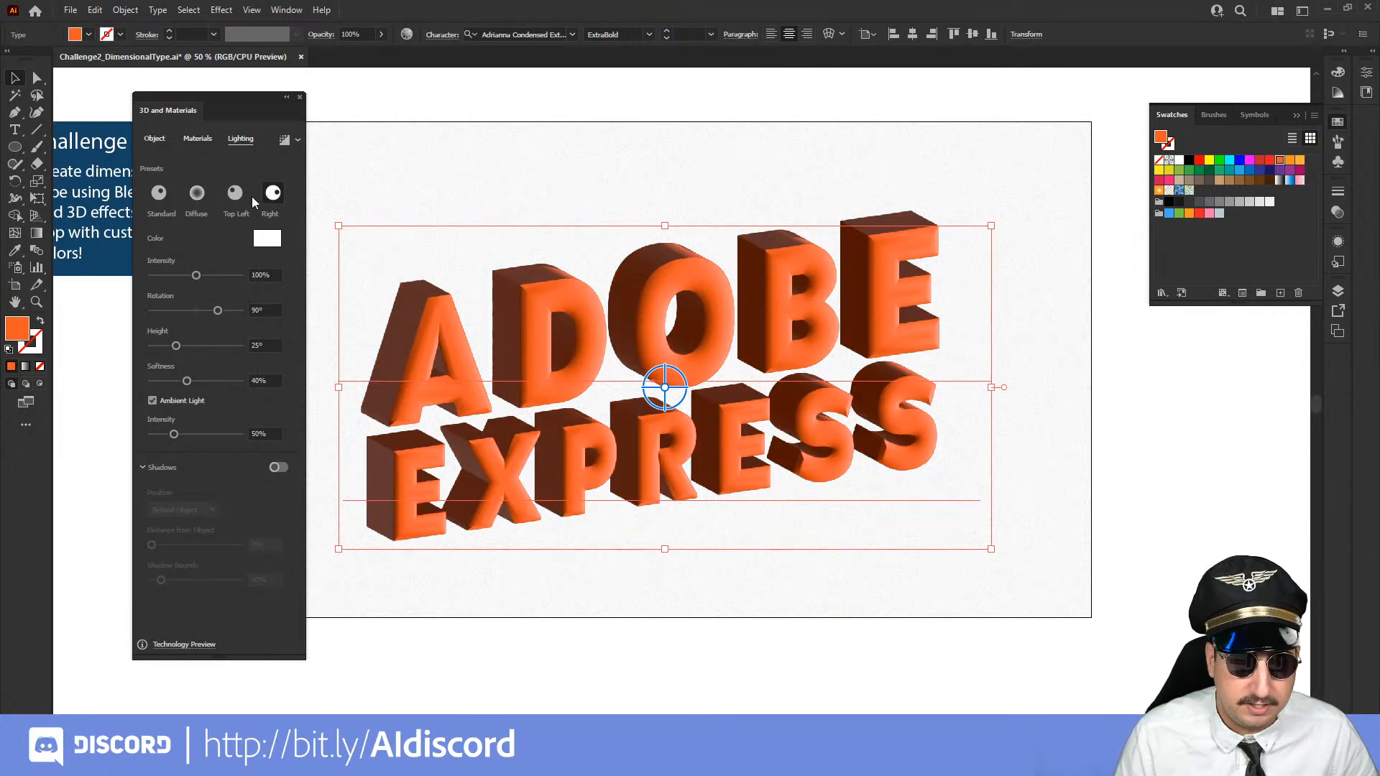
{"action": "left_click", "coordinate": [157, 192]}
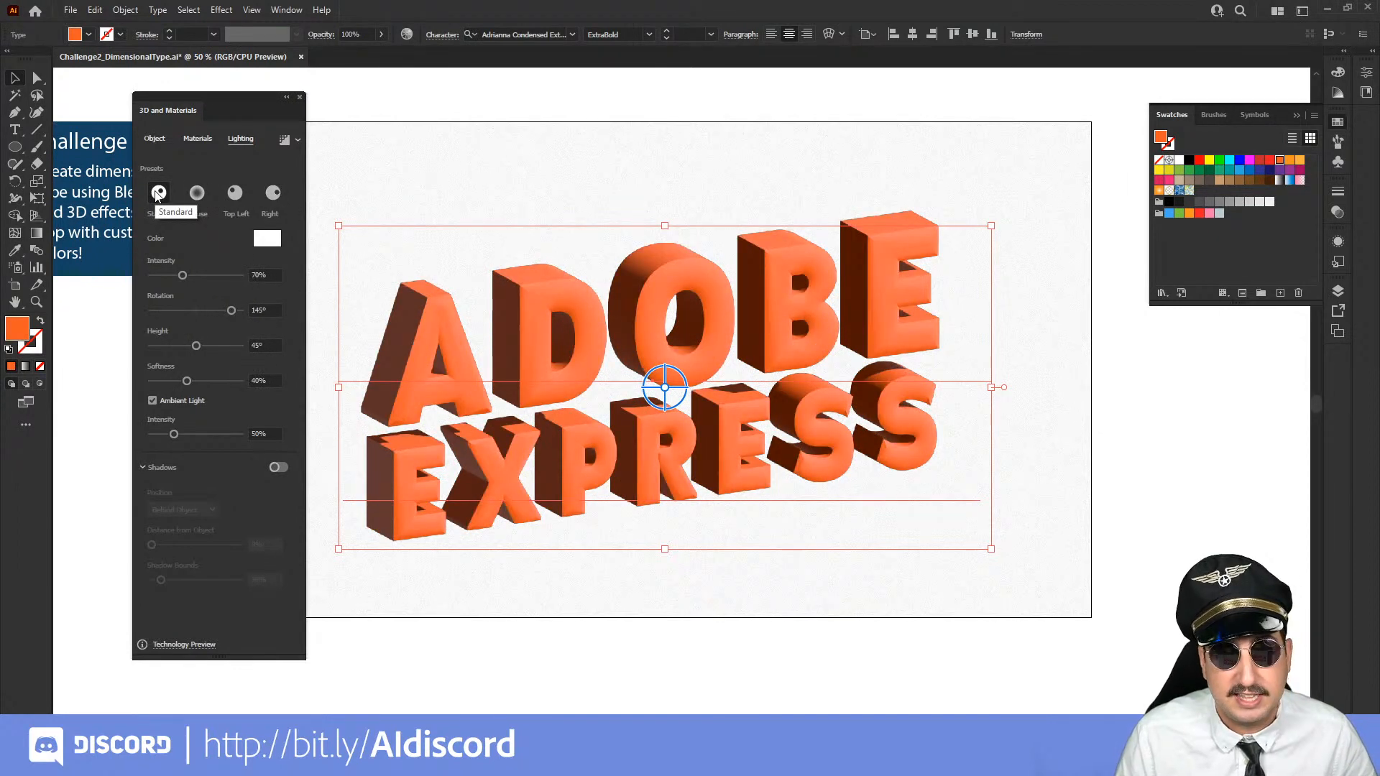
Set the light on the 3D text to 41% intensity and 174° rotation
{"action": "left_click", "coordinate": [206, 276]}
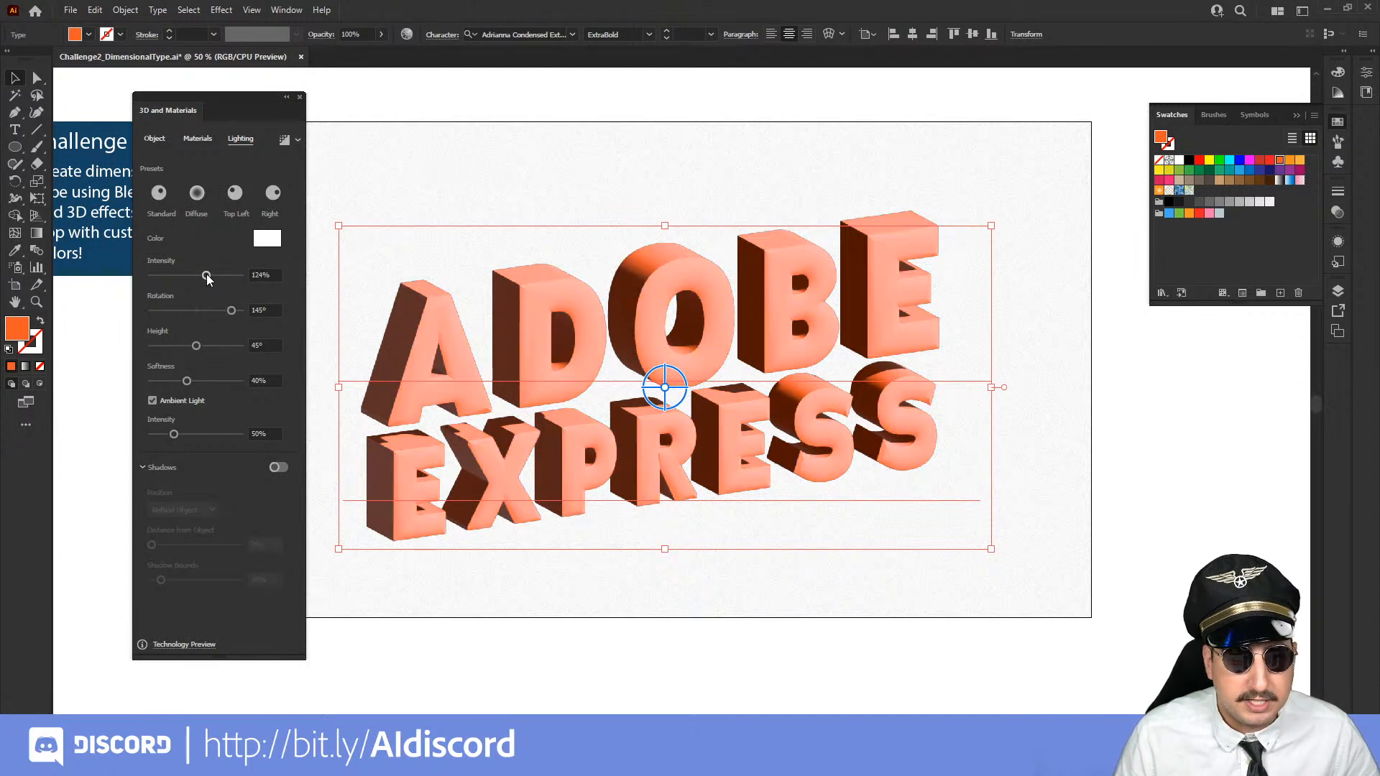
{"action": "left_click", "coordinate": [168, 276]}
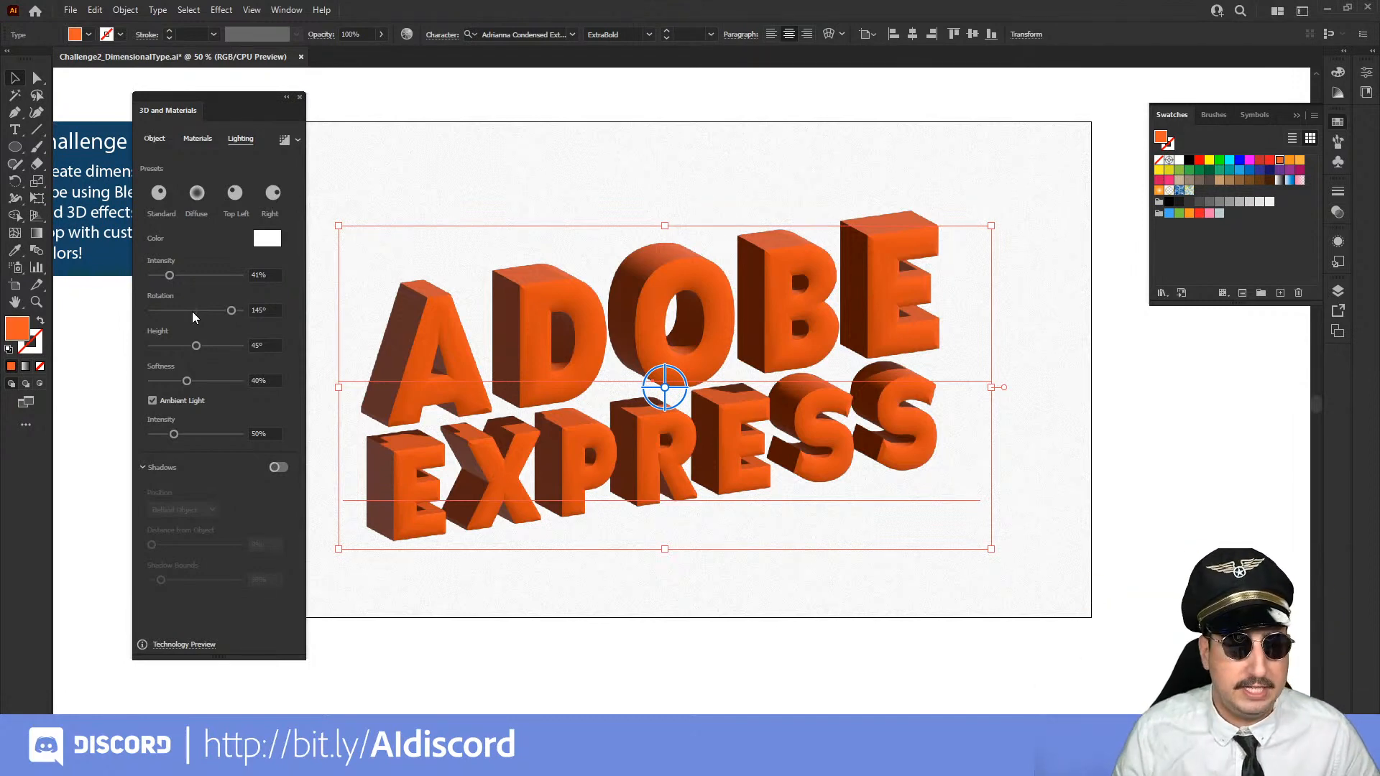
{"action": "left_click_drag", "start_coordinate": [222, 308], "coordinate": [212, 310]}
{"action": "left_click", "coordinate": [249, 311]}
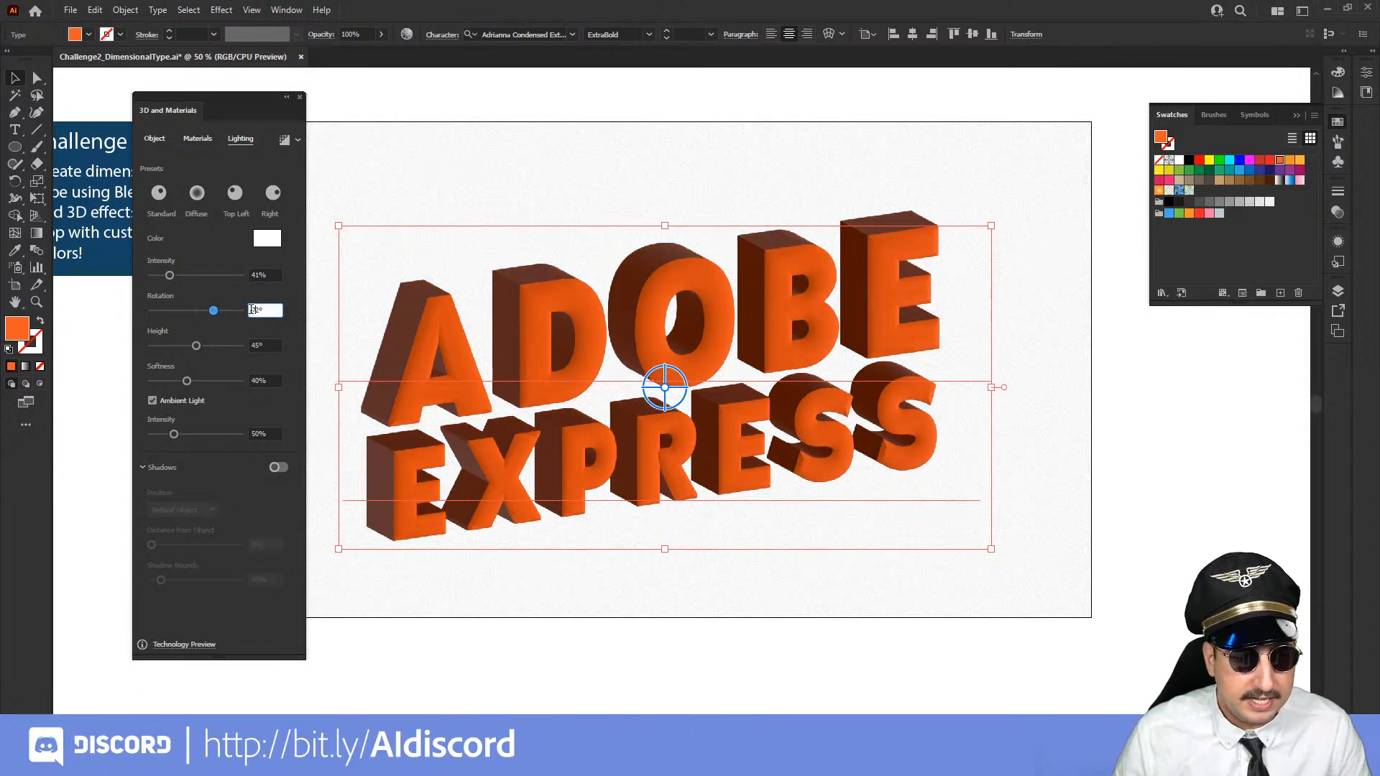
{"action": "left_click", "coordinate": [204, 312]}
{"action": "mouse_move", "coordinate": [204, 313]}
{"action": "left_mouse_down"}
{"action": "mouse_move", "coordinate": [153, 309]}
{"action": "mouse_move", "coordinate": [231, 310]}
{"action": "mouse_move", "coordinate": [190, 311]}
{"action": "left_mouse_up"}
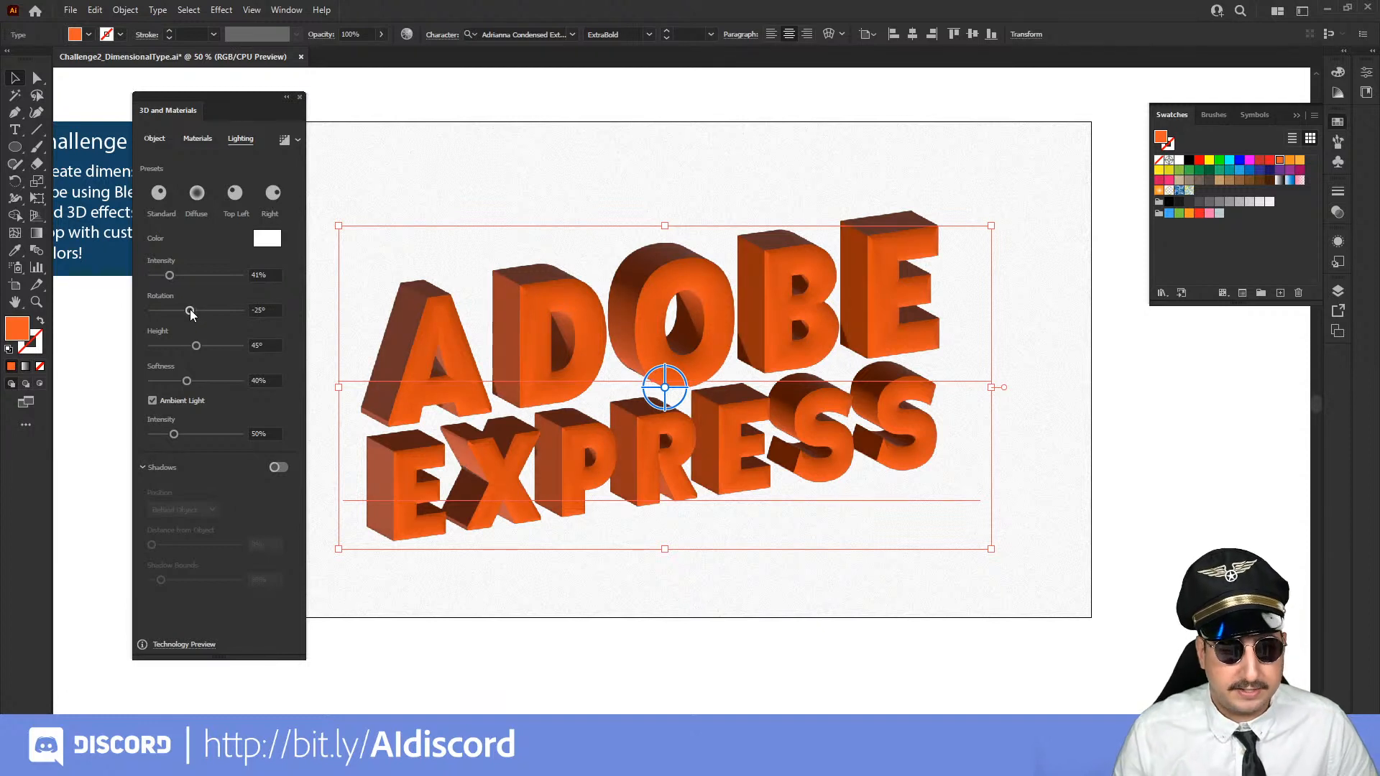
{"action": "left_click_drag", "start_coordinate": [219, 311], "coordinate": [238, 310]}
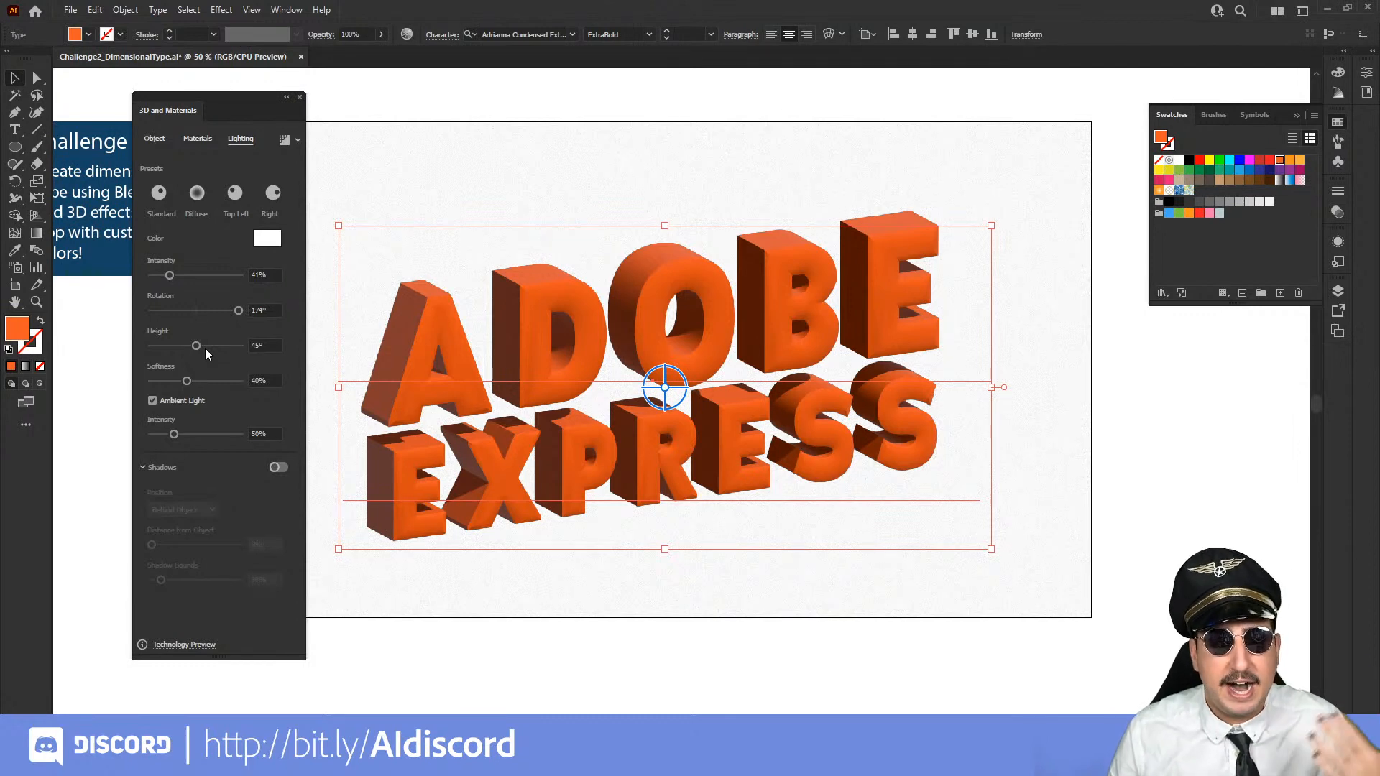
Set the light height to 41°, the softness to 75% and the ambient light intensity to 50%
{"action": "mouse_move", "coordinate": [205, 348]}
{"action": "left_mouse_down"}
{"action": "mouse_move", "coordinate": [217, 344]}
{"action": "mouse_move", "coordinate": [183, 343]}
{"action": "left_mouse_up"}
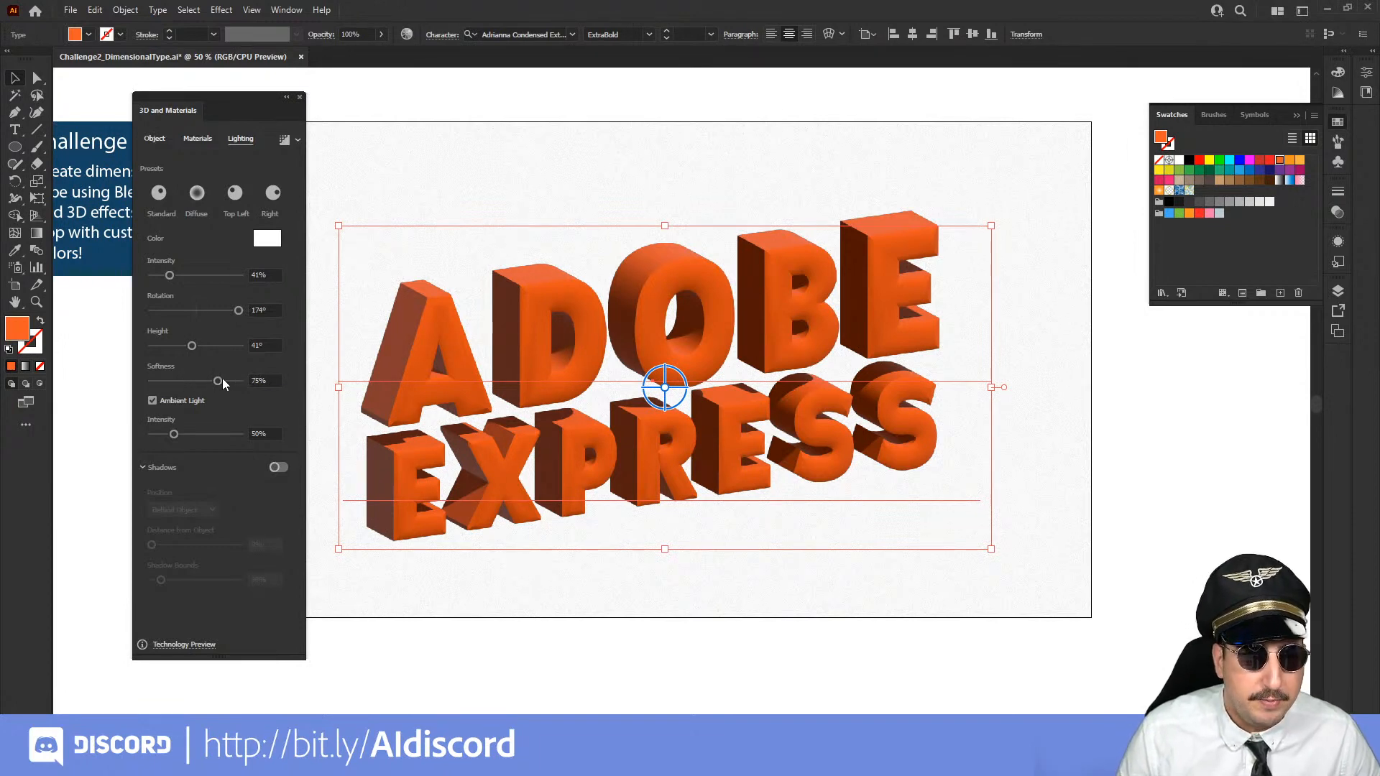
{"action": "left_click", "coordinate": [197, 432]}
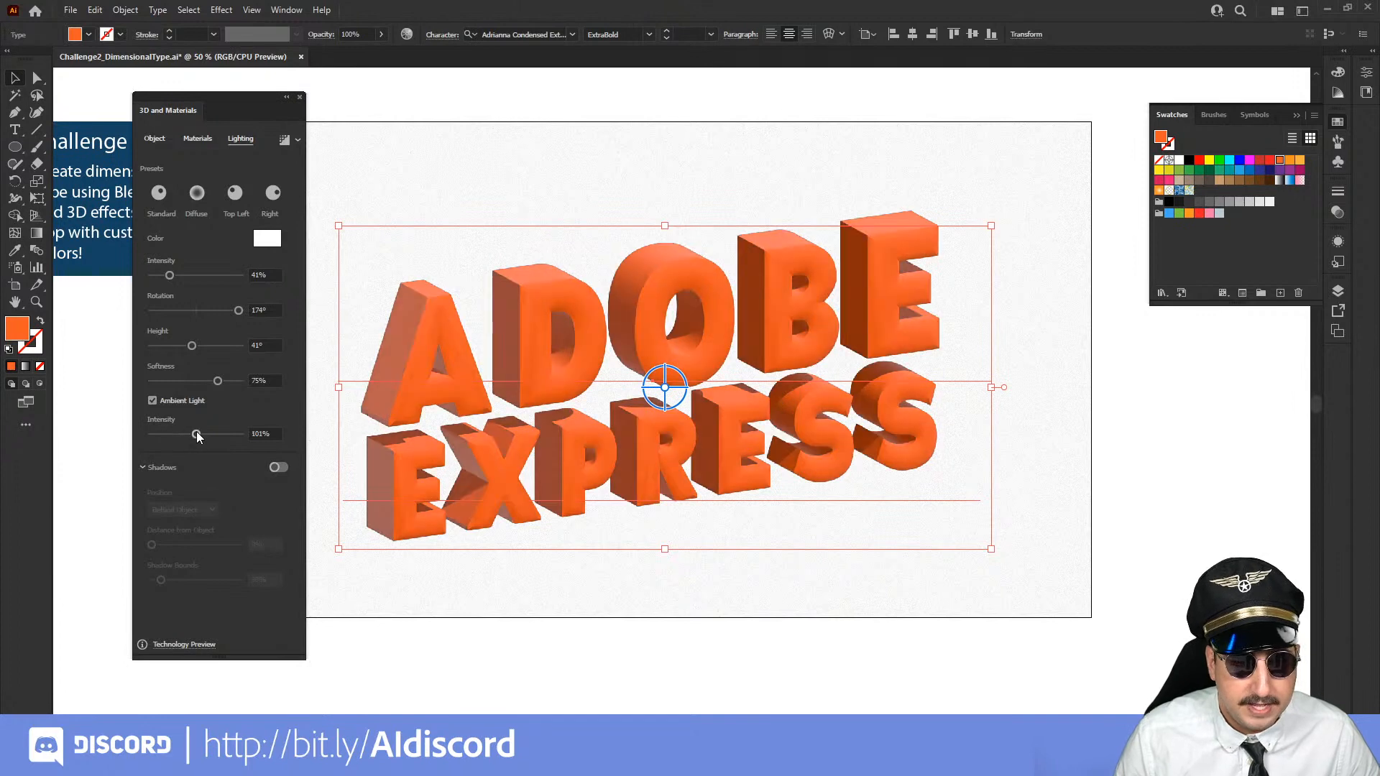
{"action": "left_click", "coordinate": [174, 433]}
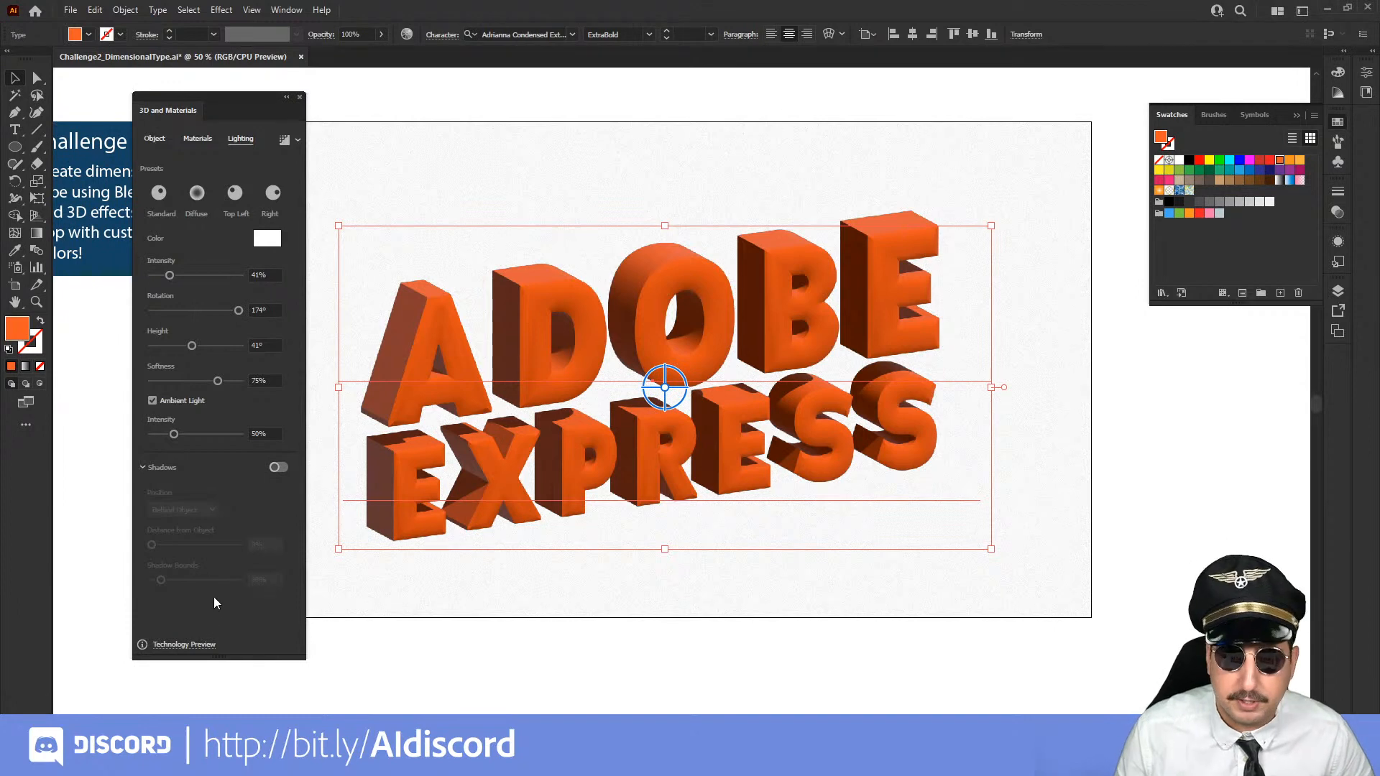
Turn on shadows behind the 3D text with shadow bounds of 295% and 0% distance from the object
{"action": "left_click", "coordinate": [276, 468]}
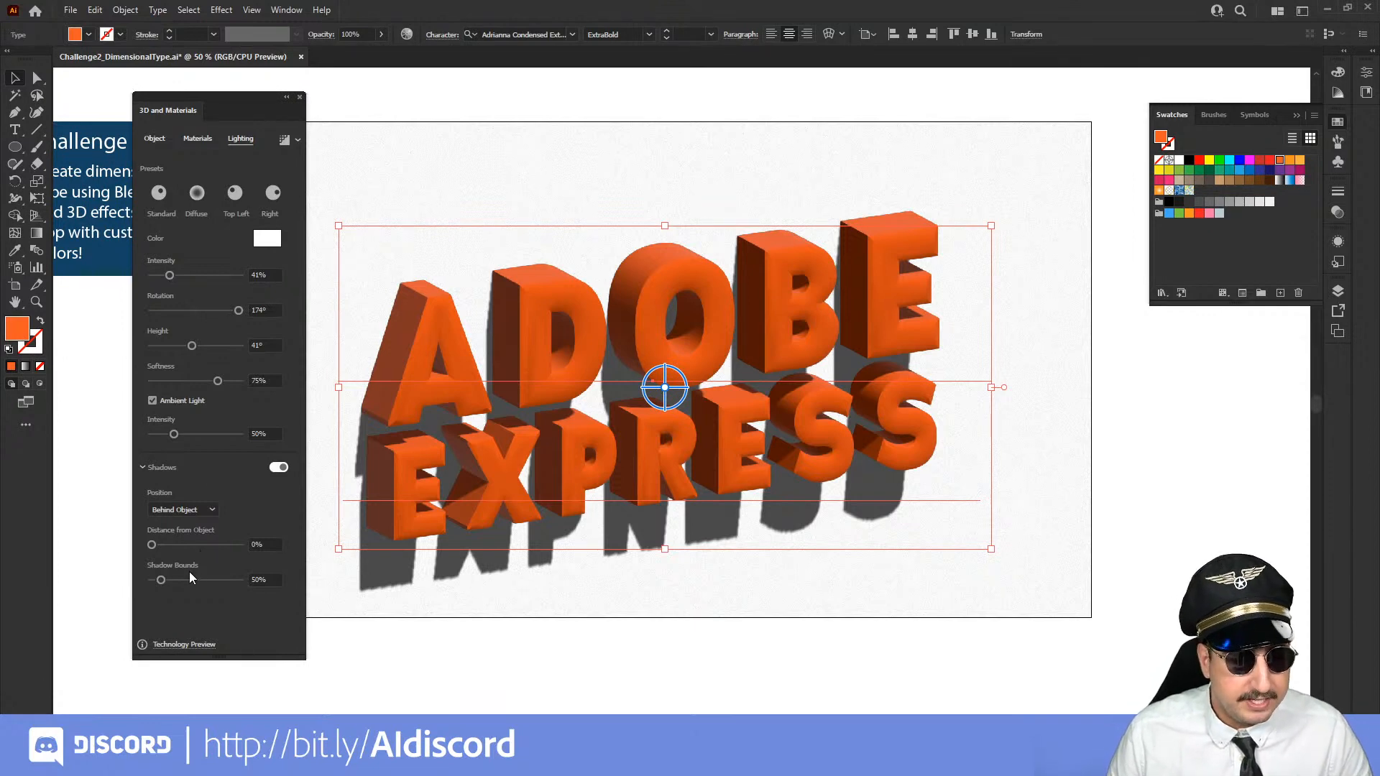
{"action": "left_click", "coordinate": [217, 580]}
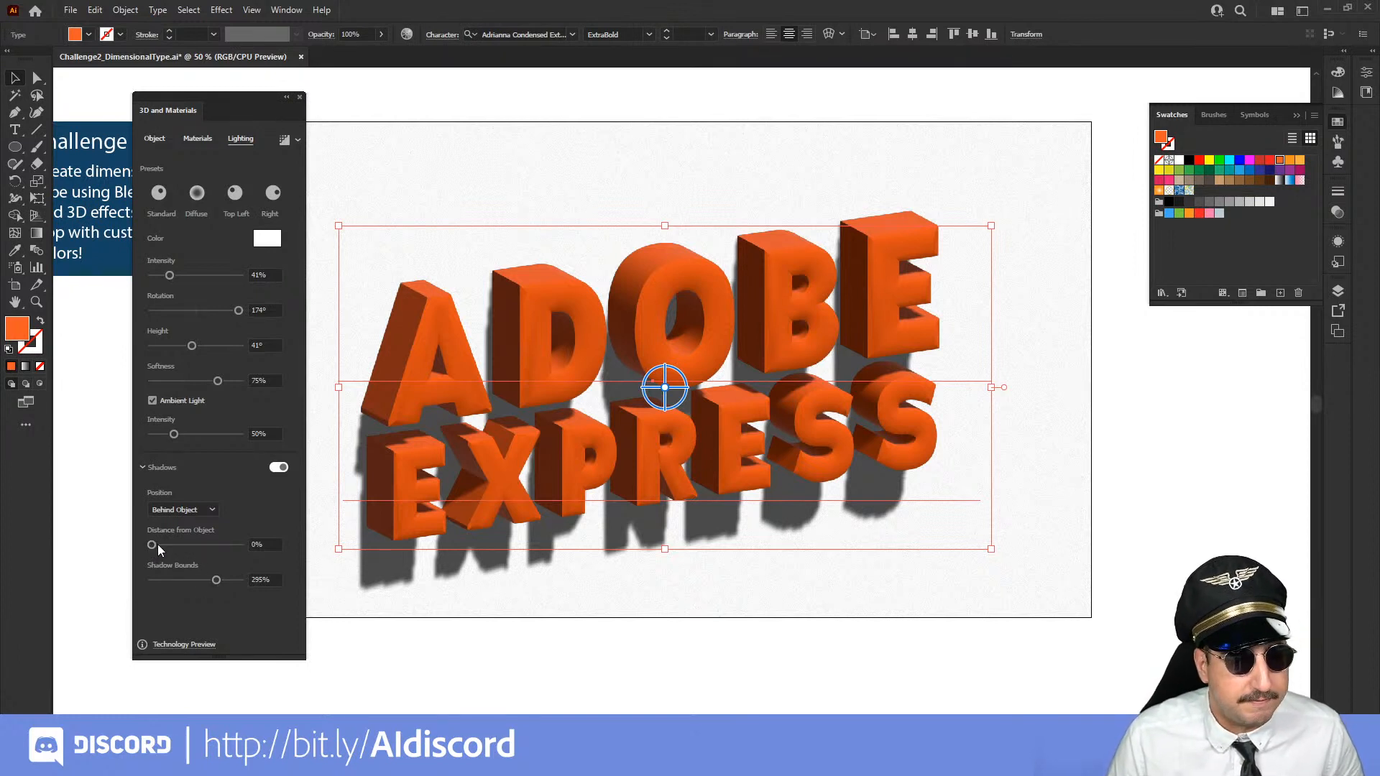
{"action": "left_click_drag", "start_coordinate": [158, 545], "coordinate": [145, 536]}
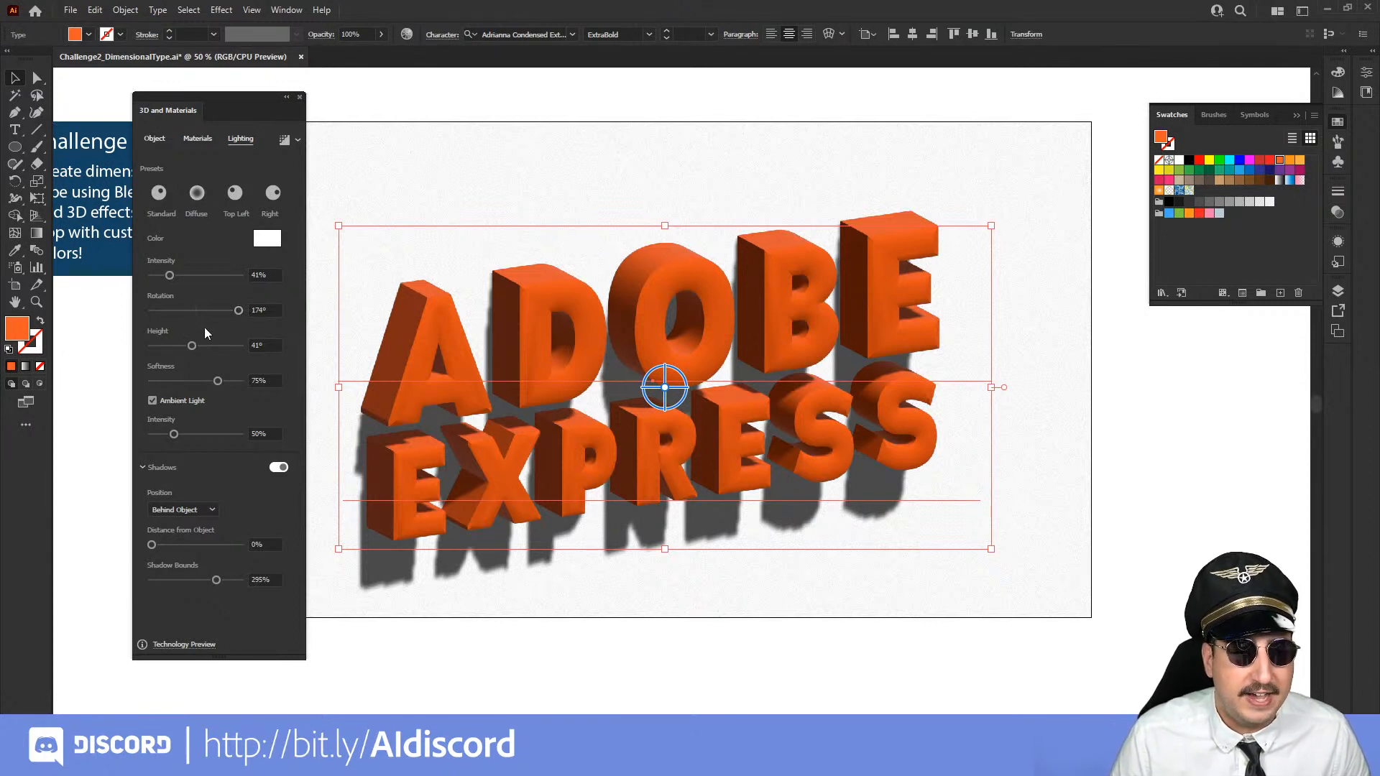
Set the light rotation on the 3D text to 133° and the light height to 60°
{"action": "left_click", "coordinate": [183, 309]}
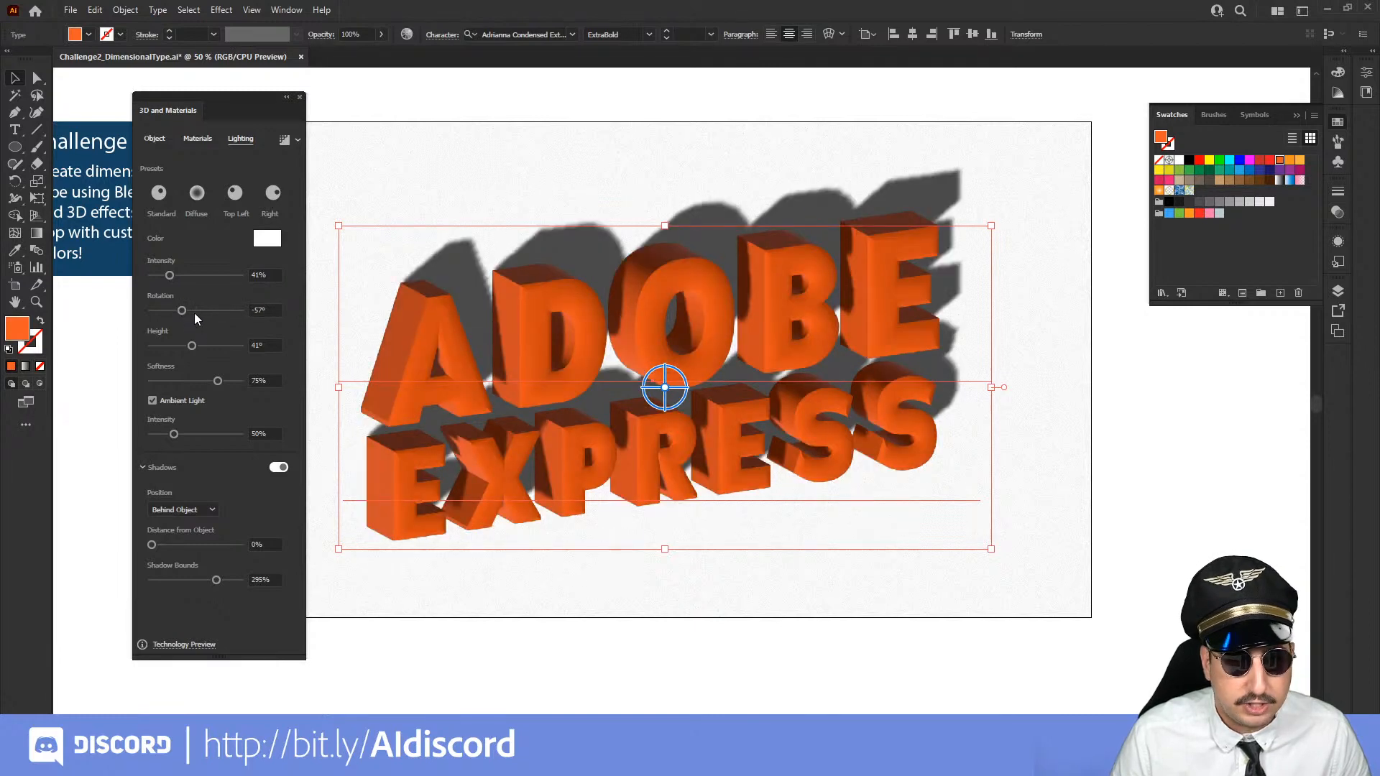
{"action": "left_click_drag", "start_coordinate": [194, 313], "coordinate": [229, 316]}
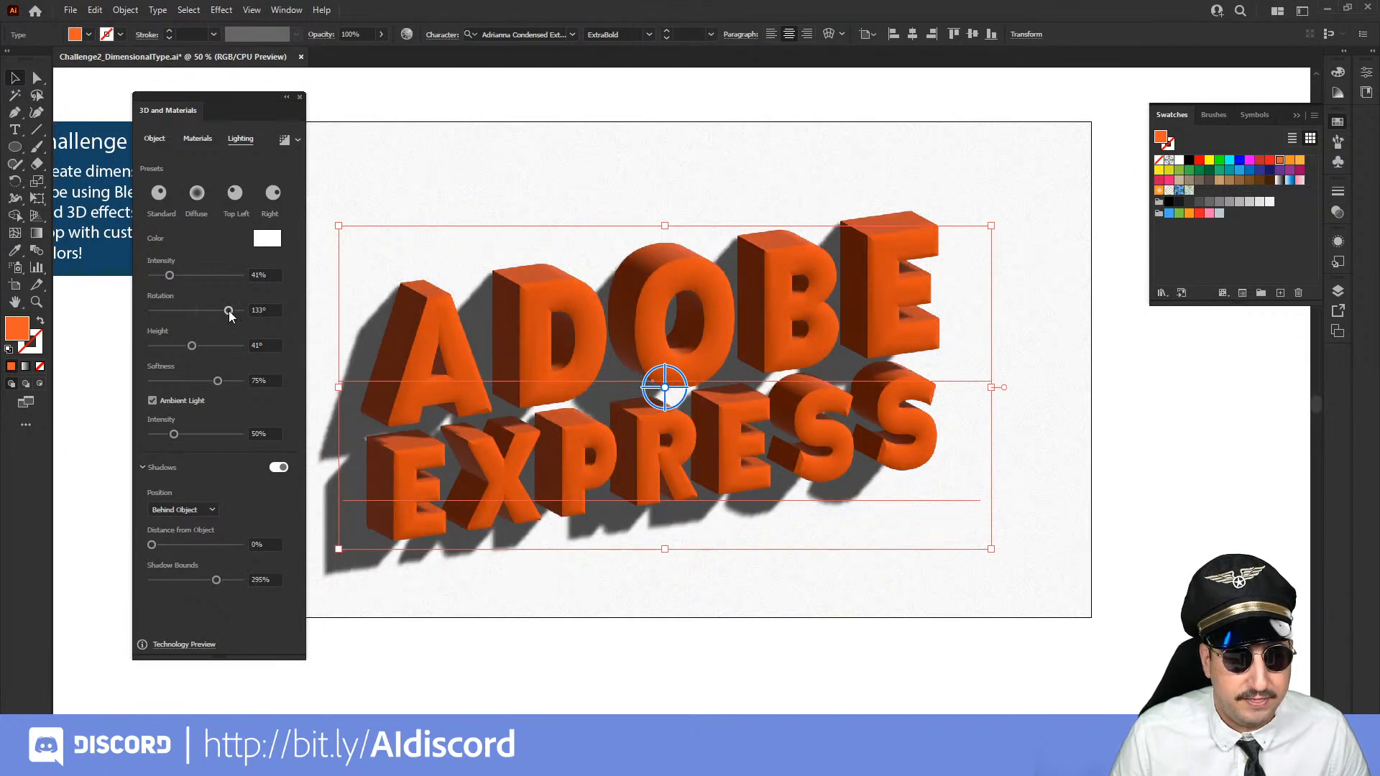
{"action": "left_click", "coordinate": [205, 347]}
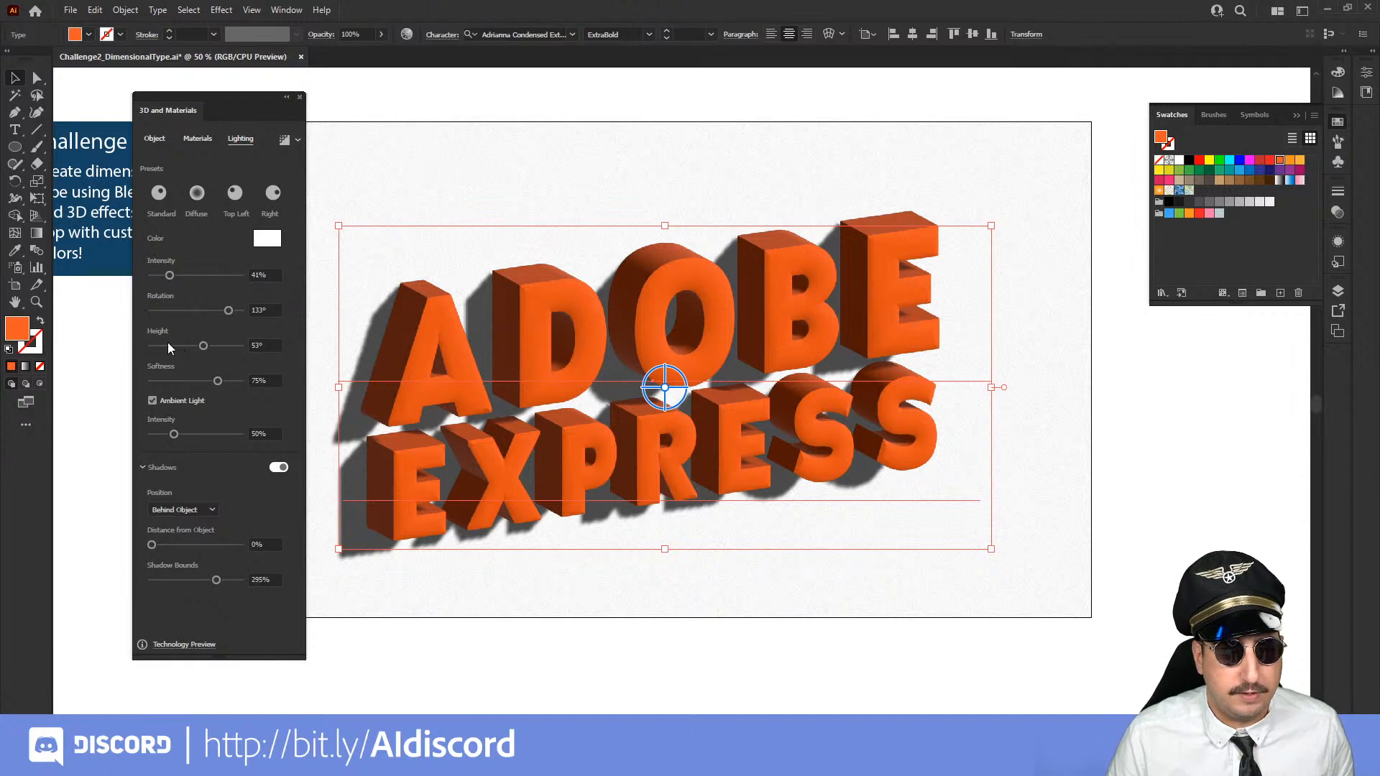
{"action": "left_click", "coordinate": [168, 346]}
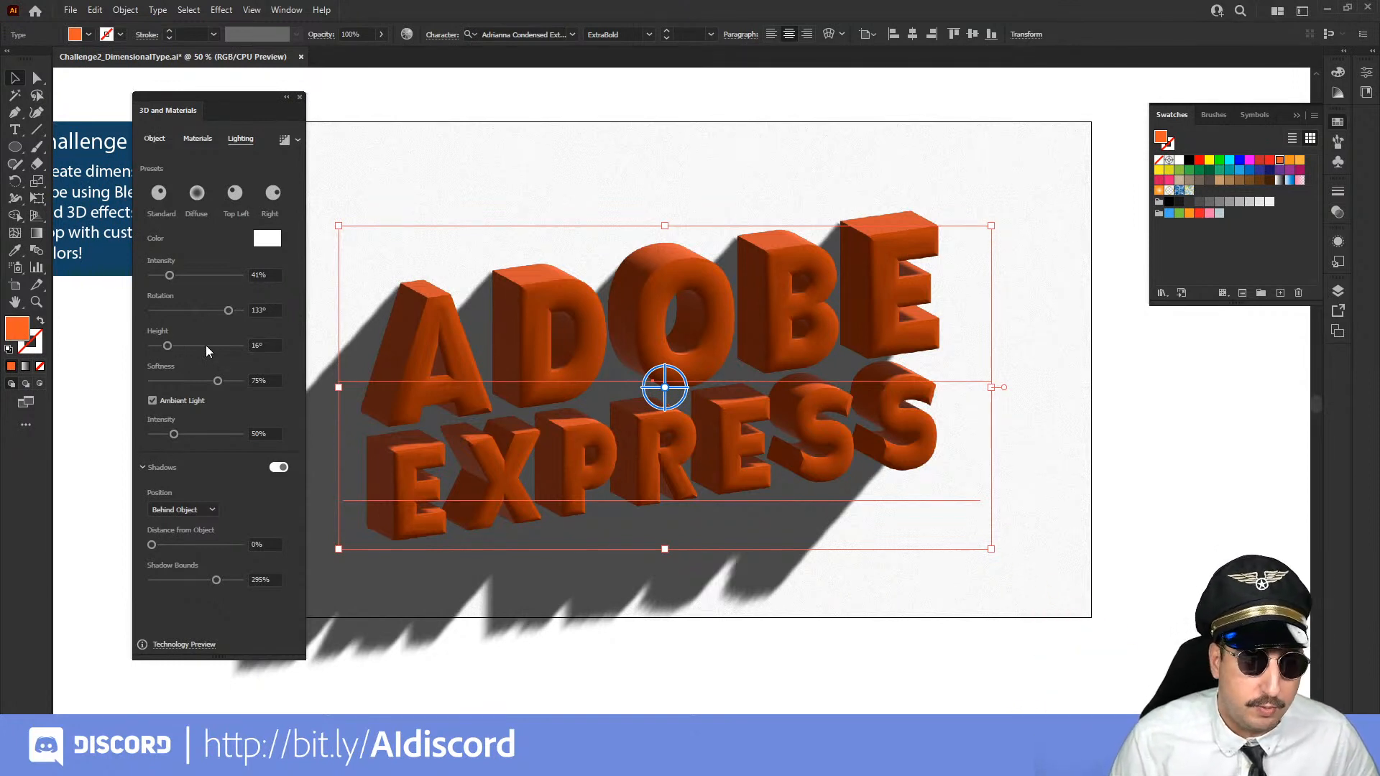
{"action": "left_click", "coordinate": [206, 346]}
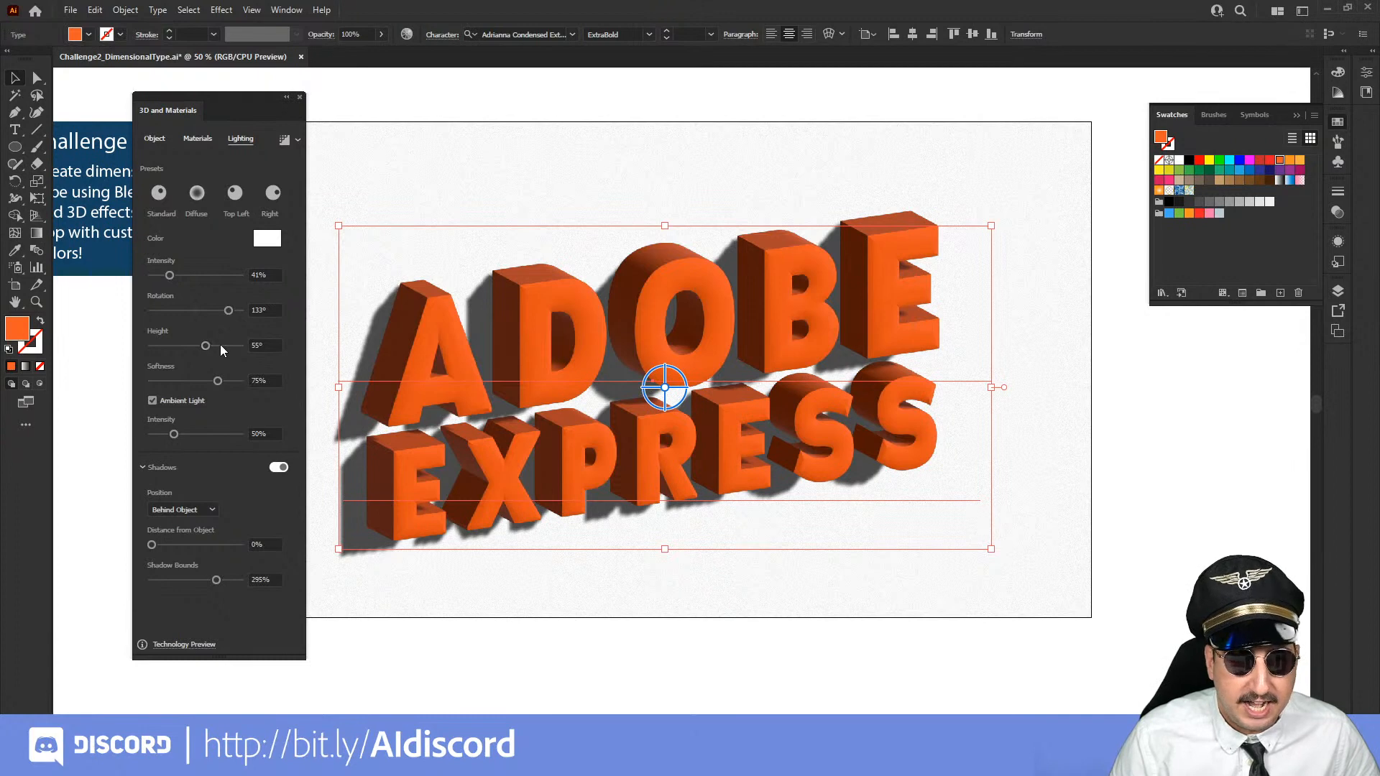
{"action": "left_click", "coordinate": [220, 346]}
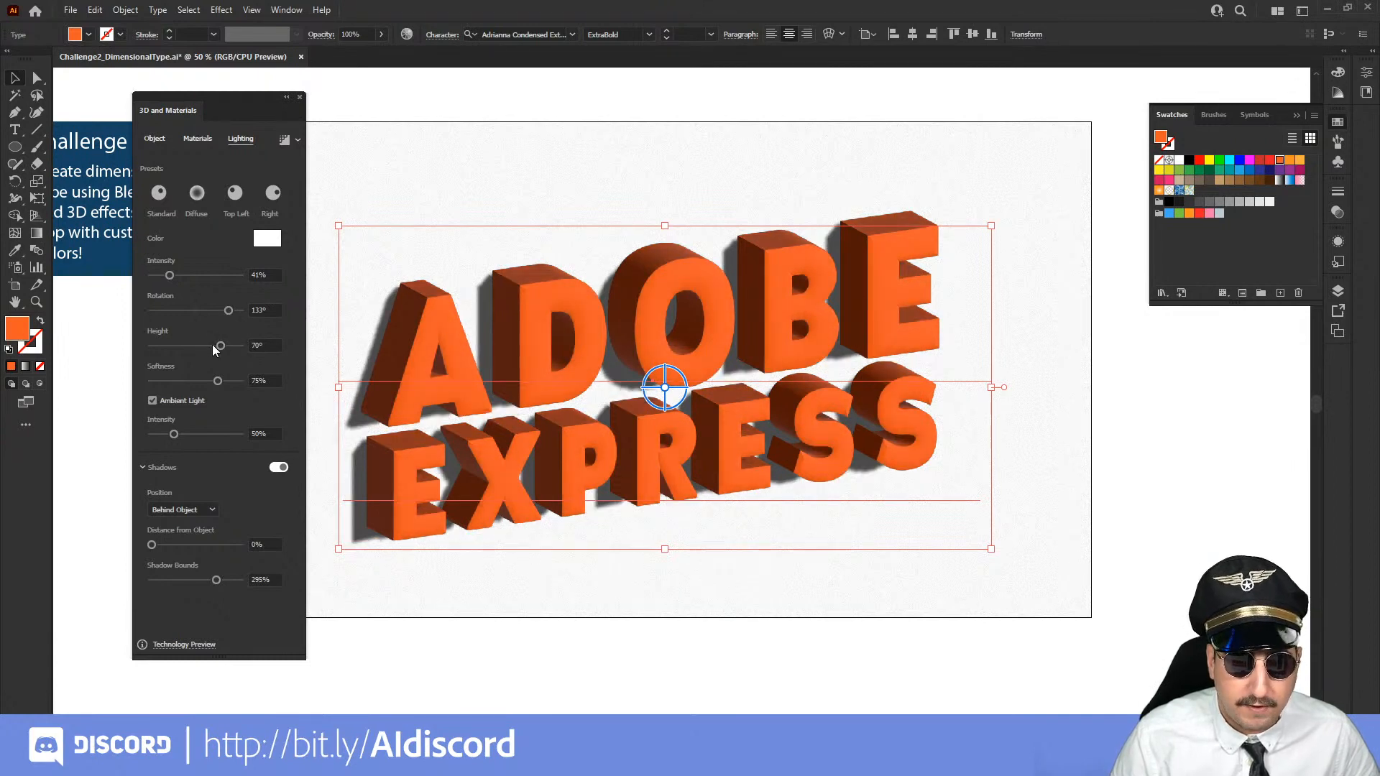
{"action": "left_click", "coordinate": [212, 346]}
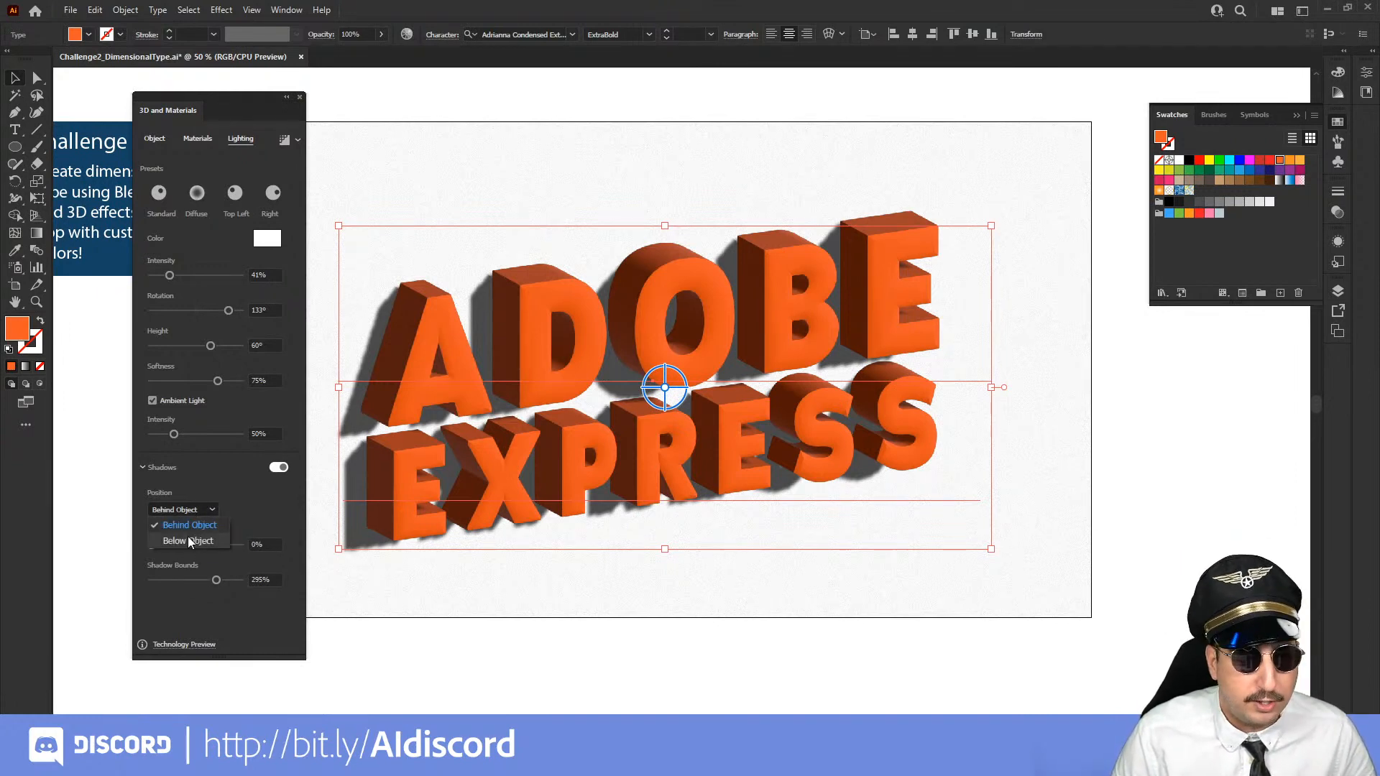
Try the Below Object shadow position on the 3D text, returning to Behind Object
{"action": "left_click", "coordinate": [188, 541]}
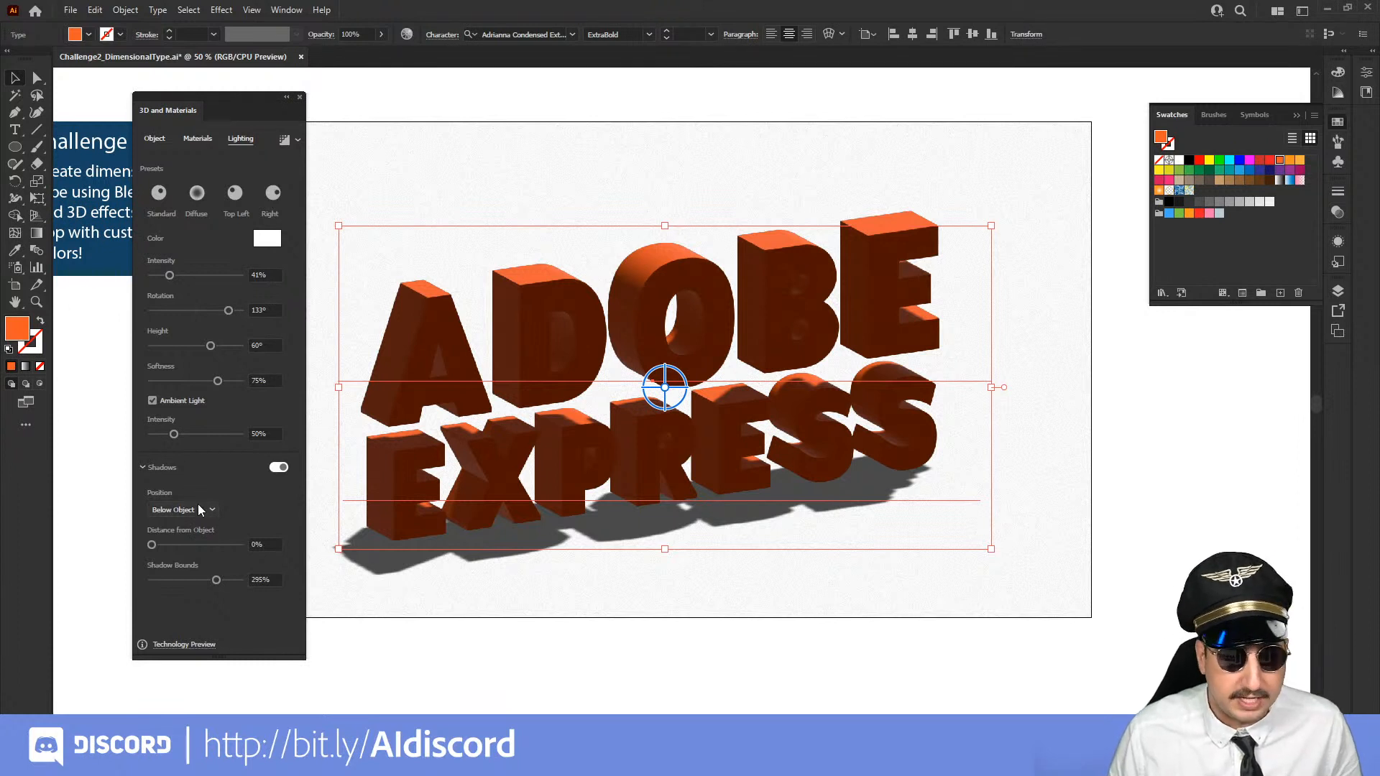
{"action": "left_click", "coordinate": [197, 503]}
{"action": "left_click", "coordinate": [193, 523]}
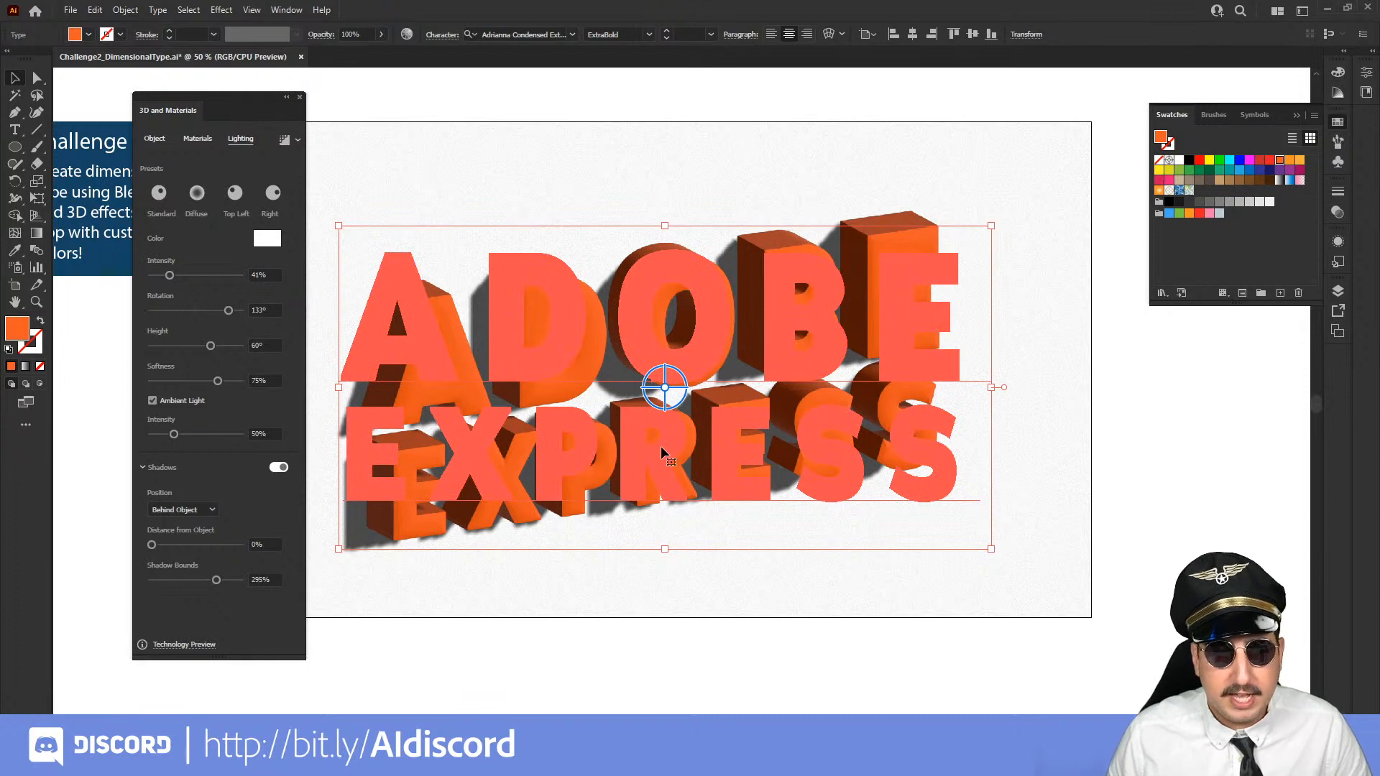
Delete the EXPRESS line from the 3D text and move the remaining word ADOBE down toward the middle of the artboard
{"action": "left_click", "coordinate": [1139, 429]}
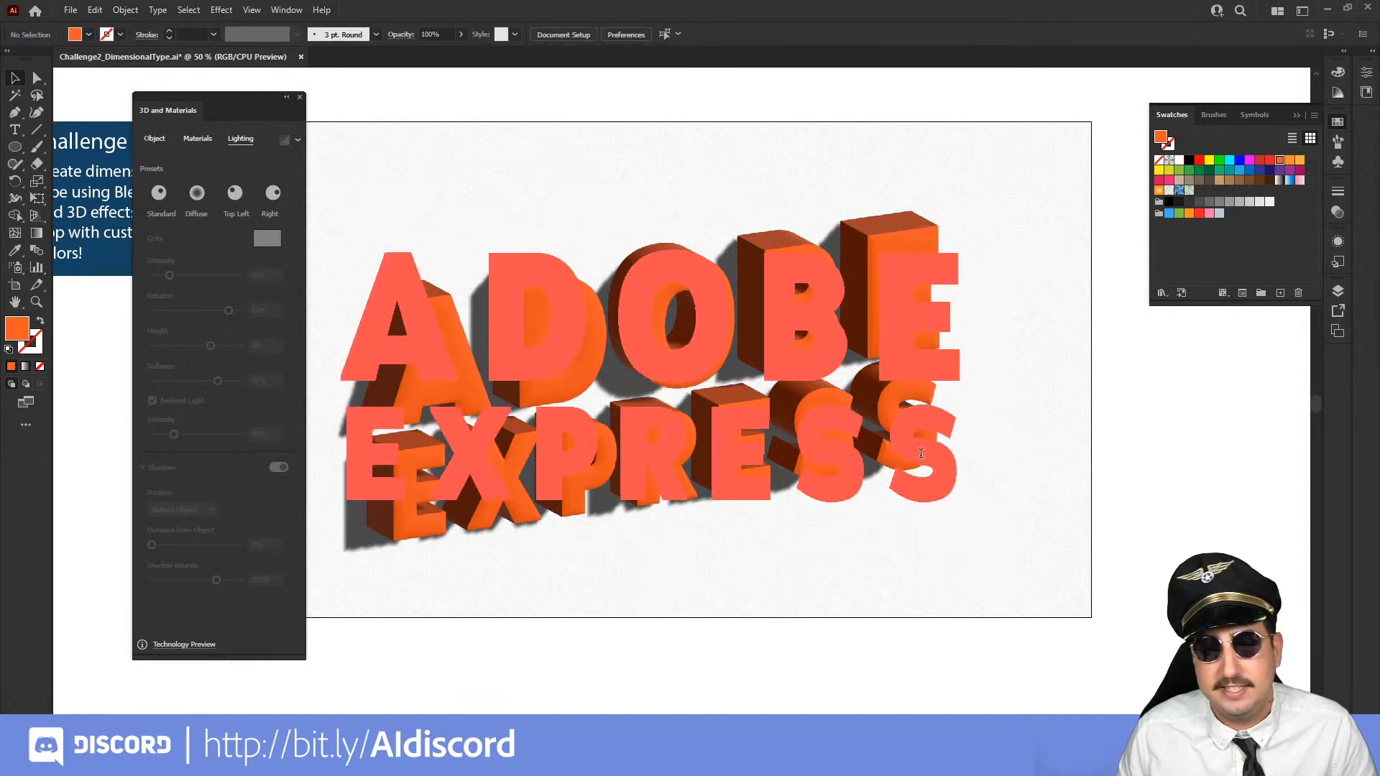
{"action": "key", "text": "t"}
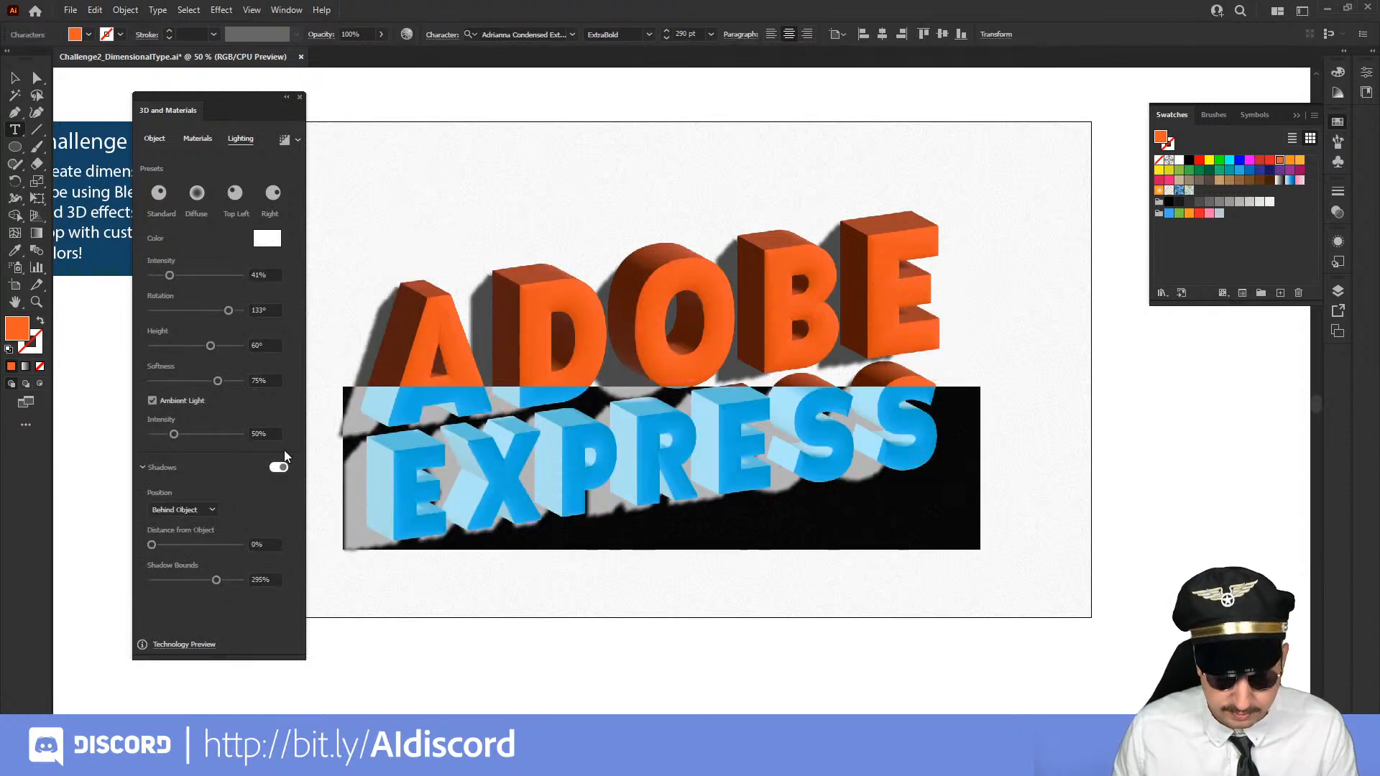
{"action": "key", "text": "BackSpace"}
{"action": "key", "text": "BackSpace"}
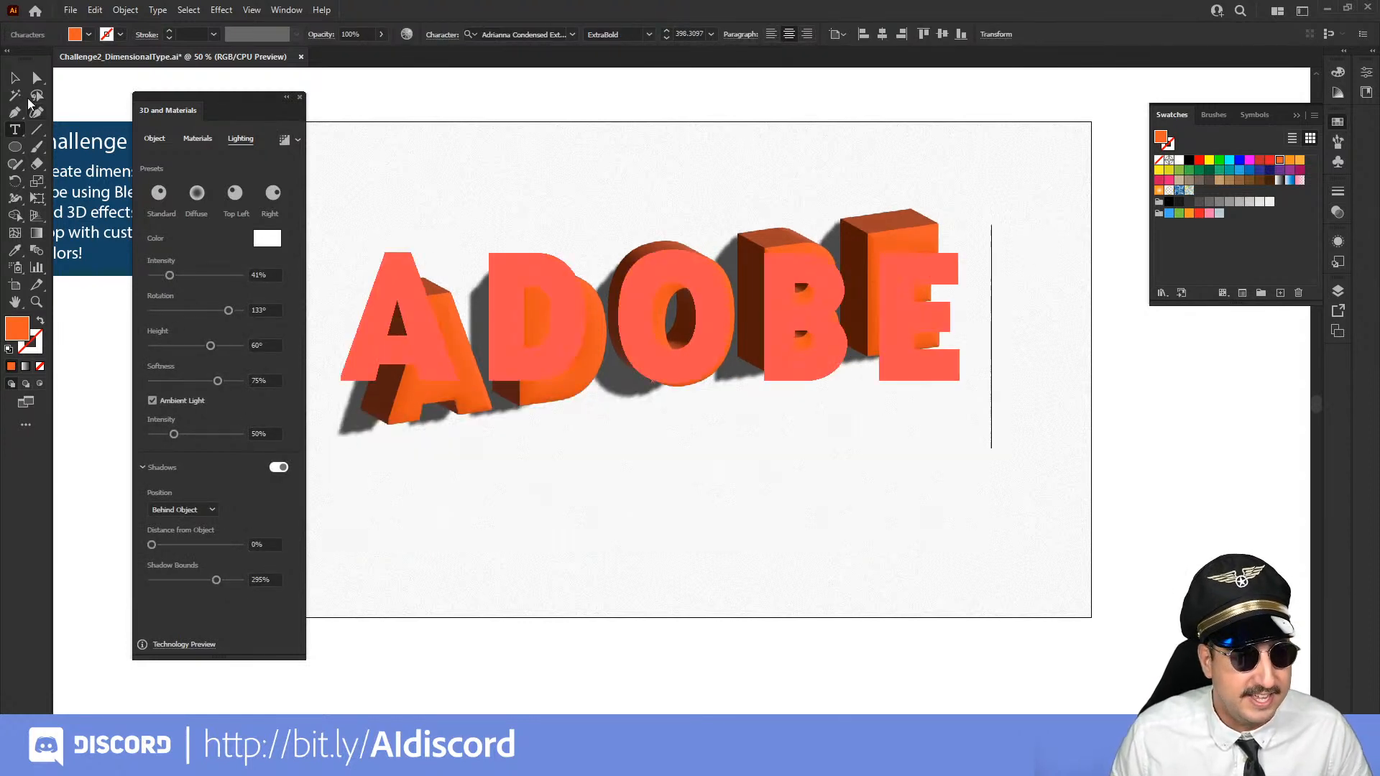
{"action": "key", "text": "Escape"}
{"action": "left_click", "coordinate": [416, 96]}
{"action": "left_click_drag", "start_coordinate": [602, 323], "coordinate": [609, 375]}
{"action": "left_click", "coordinate": [1179, 438]}
Try rotating the 3D ADOBE text around the Y axis, around the X axis and freely, undoing each rotation
{"action": "left_click", "coordinate": [694, 404]}
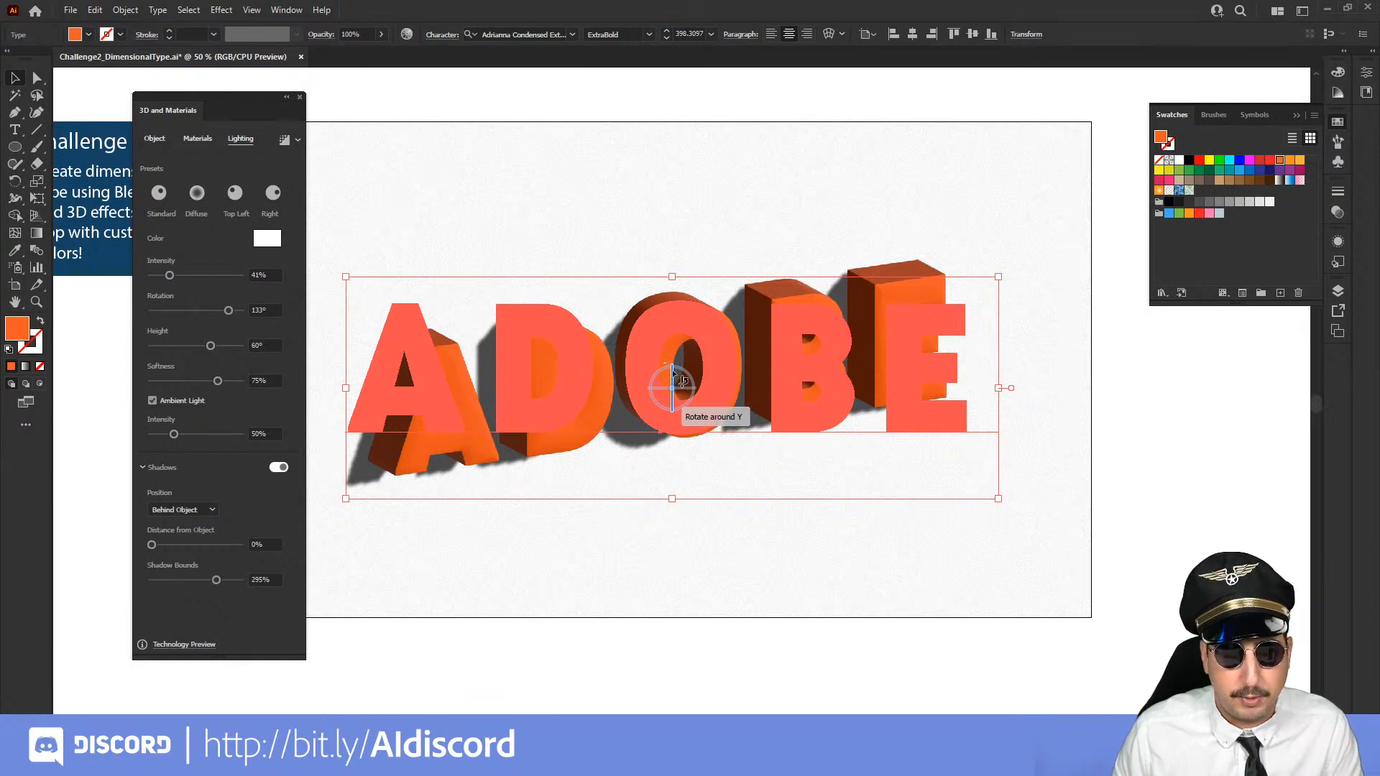
{"action": "left_click_drag", "start_coordinate": [673, 372], "coordinate": [699, 392]}
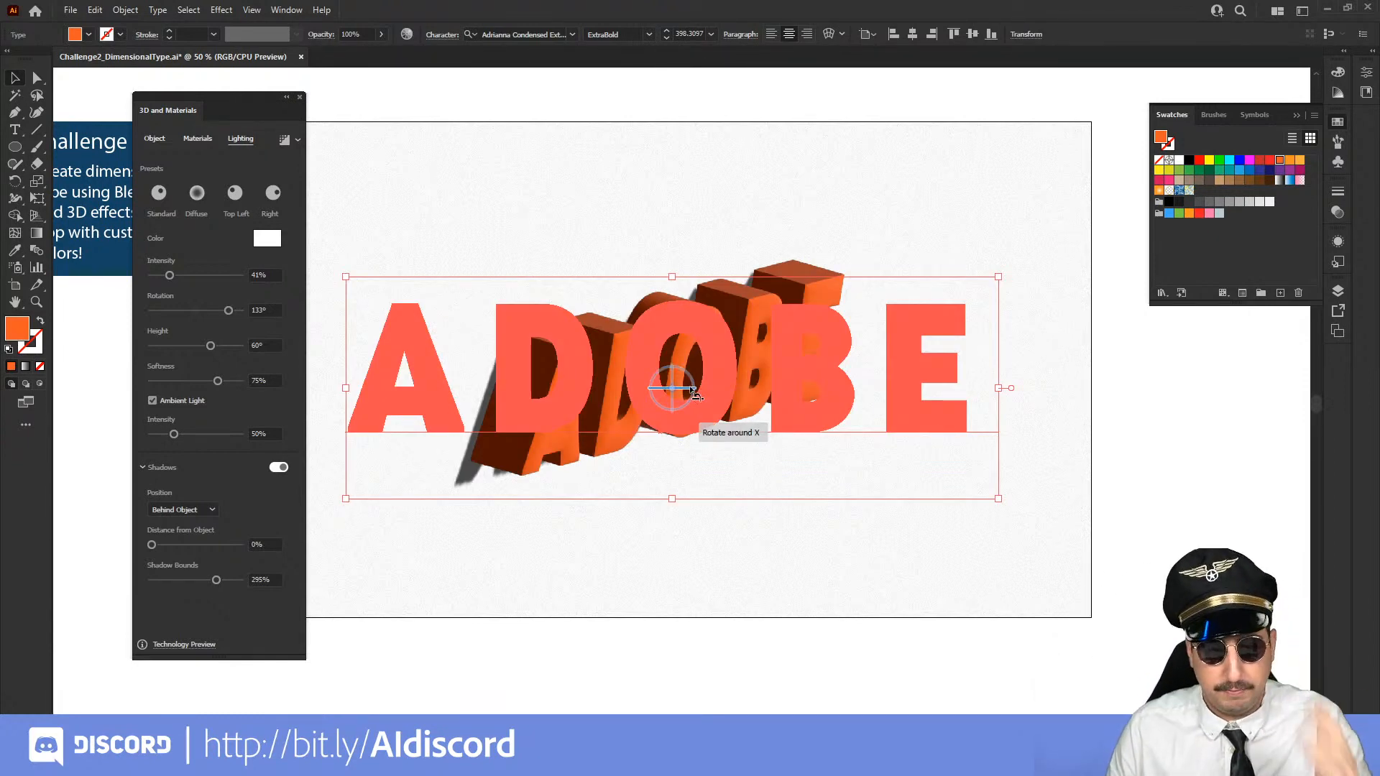
{"action": "key", "text": "ctrl+z"}
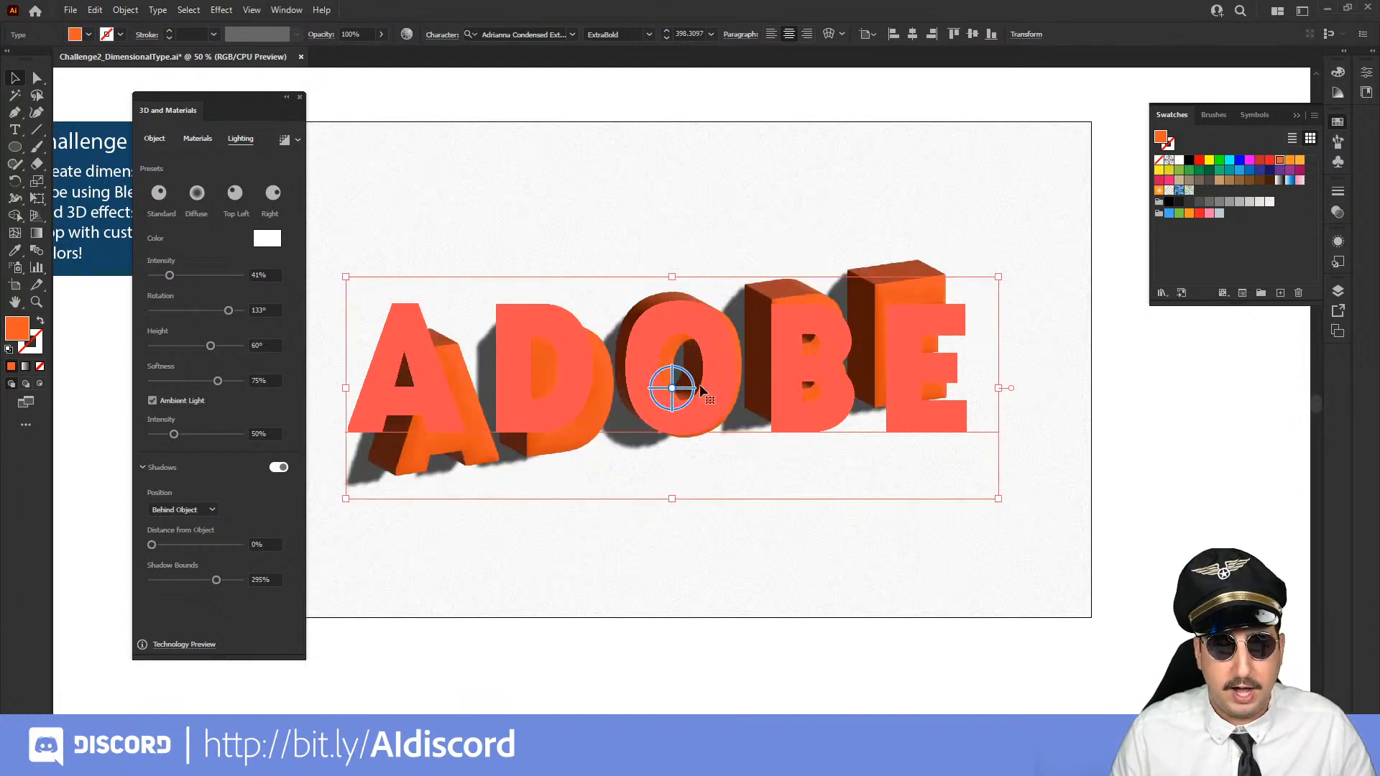
{"action": "left_click_drag", "start_coordinate": [701, 390], "coordinate": [689, 398]}
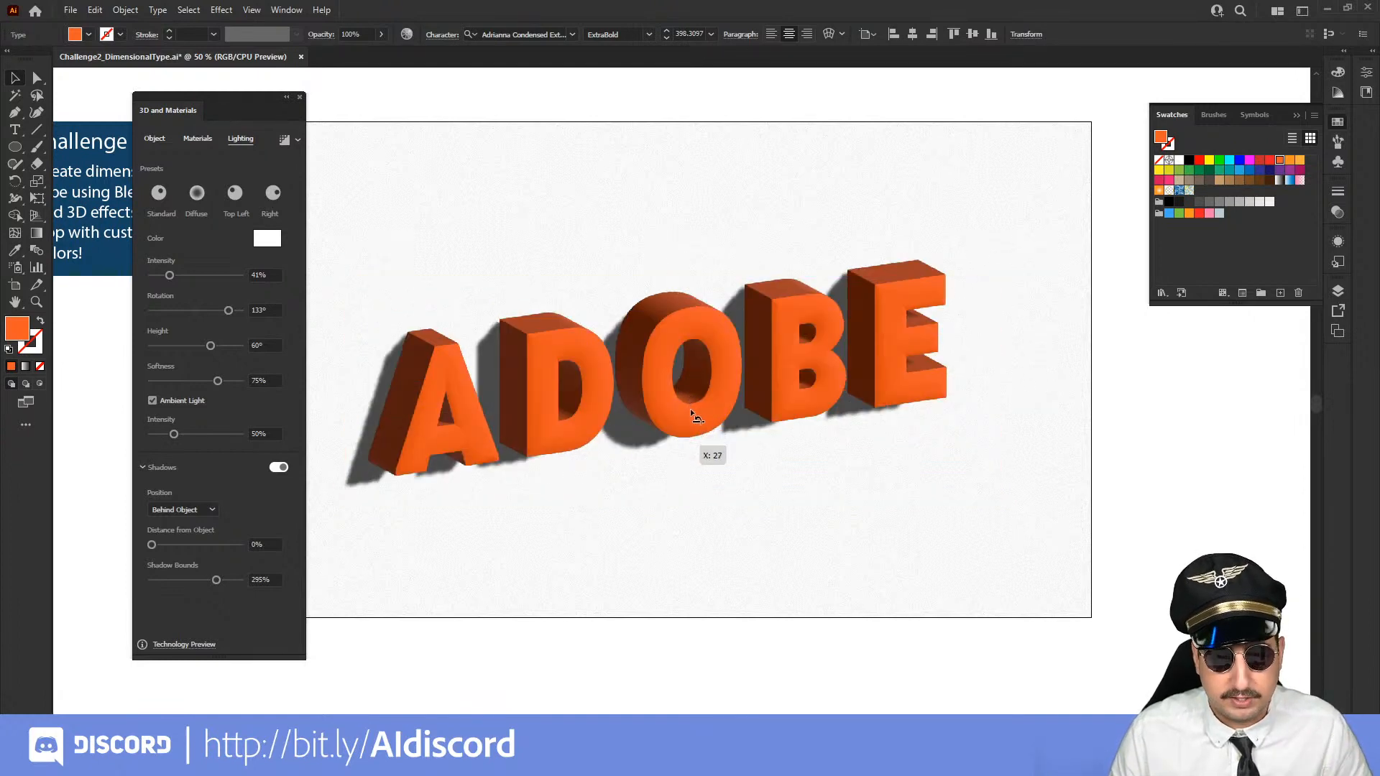
{"action": "left_click", "coordinate": [1094, 409]}
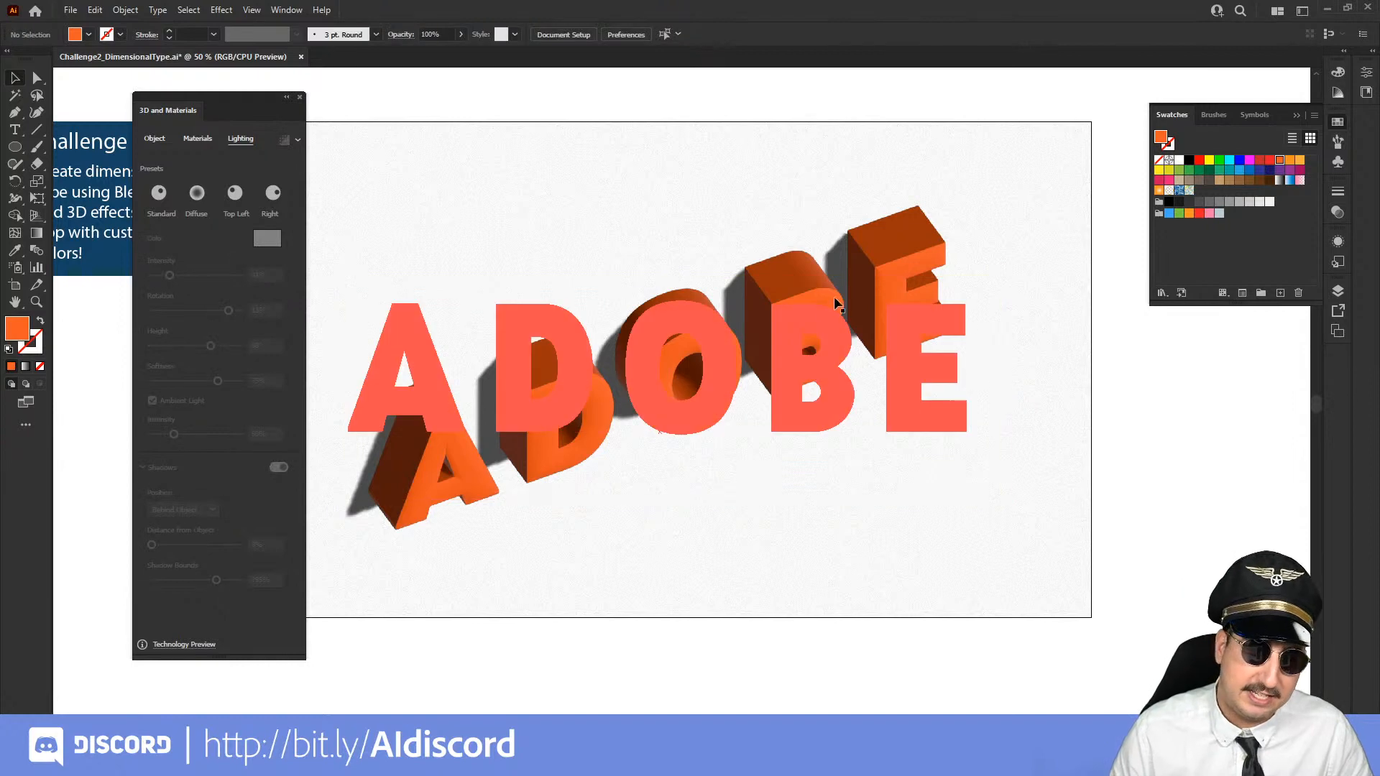
{"action": "left_click", "coordinate": [878, 405]}
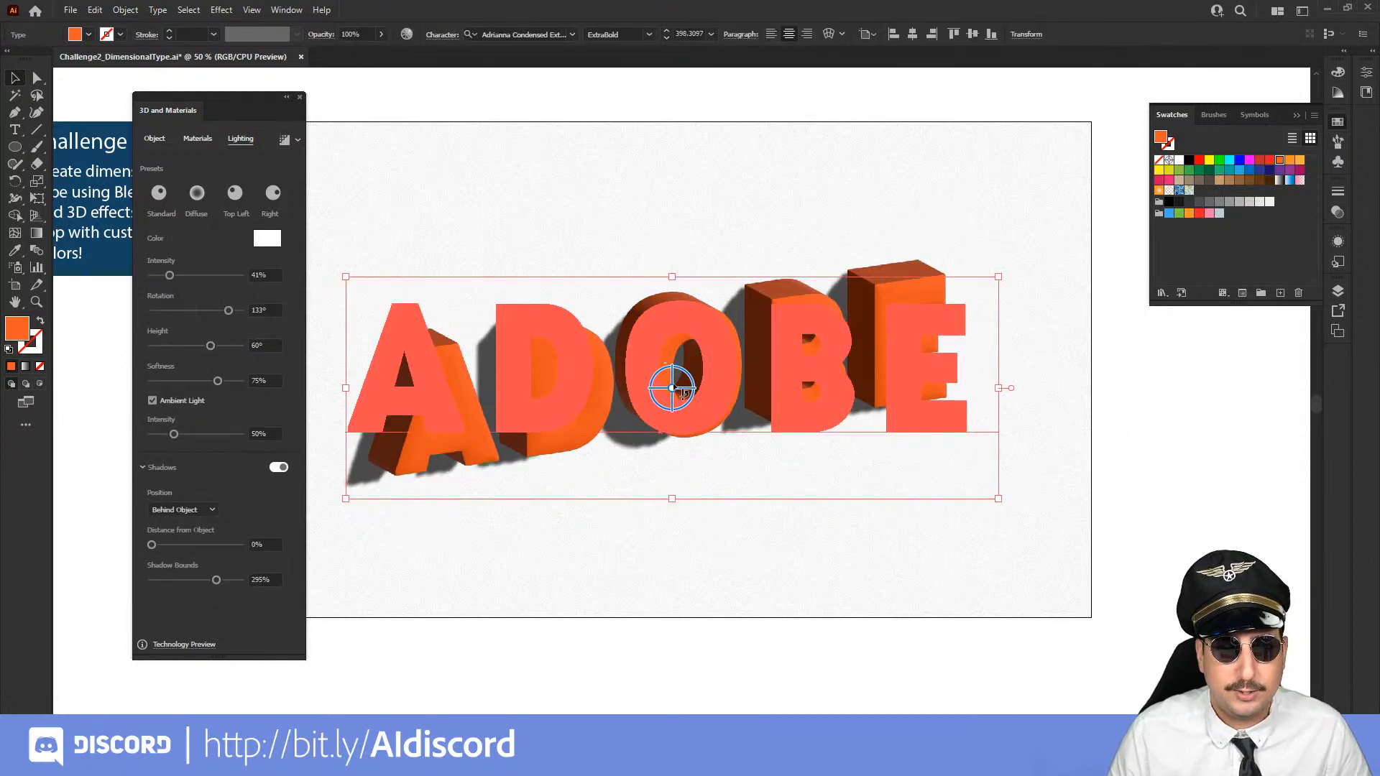
{"action": "left_click_drag", "start_coordinate": [678, 383], "coordinate": [667, 386]}
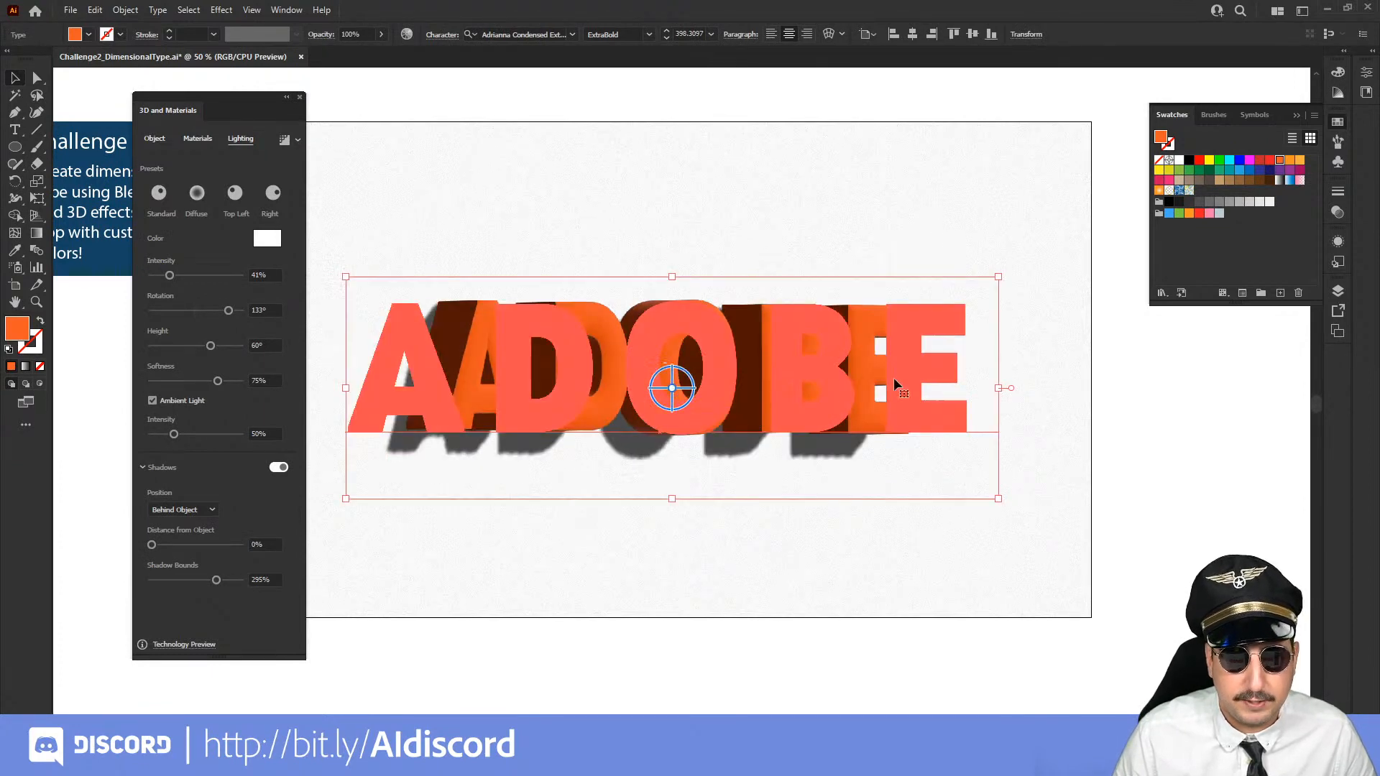
{"action": "left_click", "coordinate": [1021, 392]}
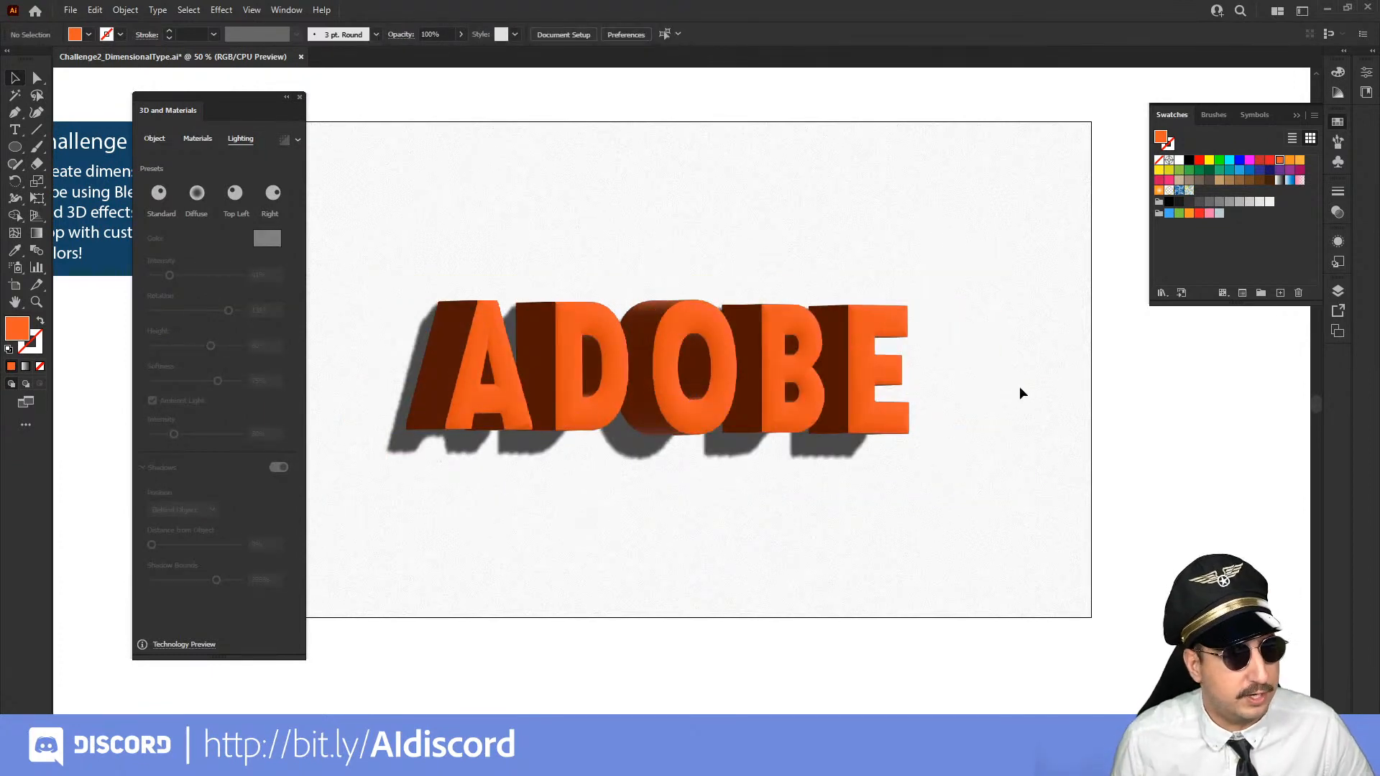
{"action": "key", "text": "ctrl+z"}
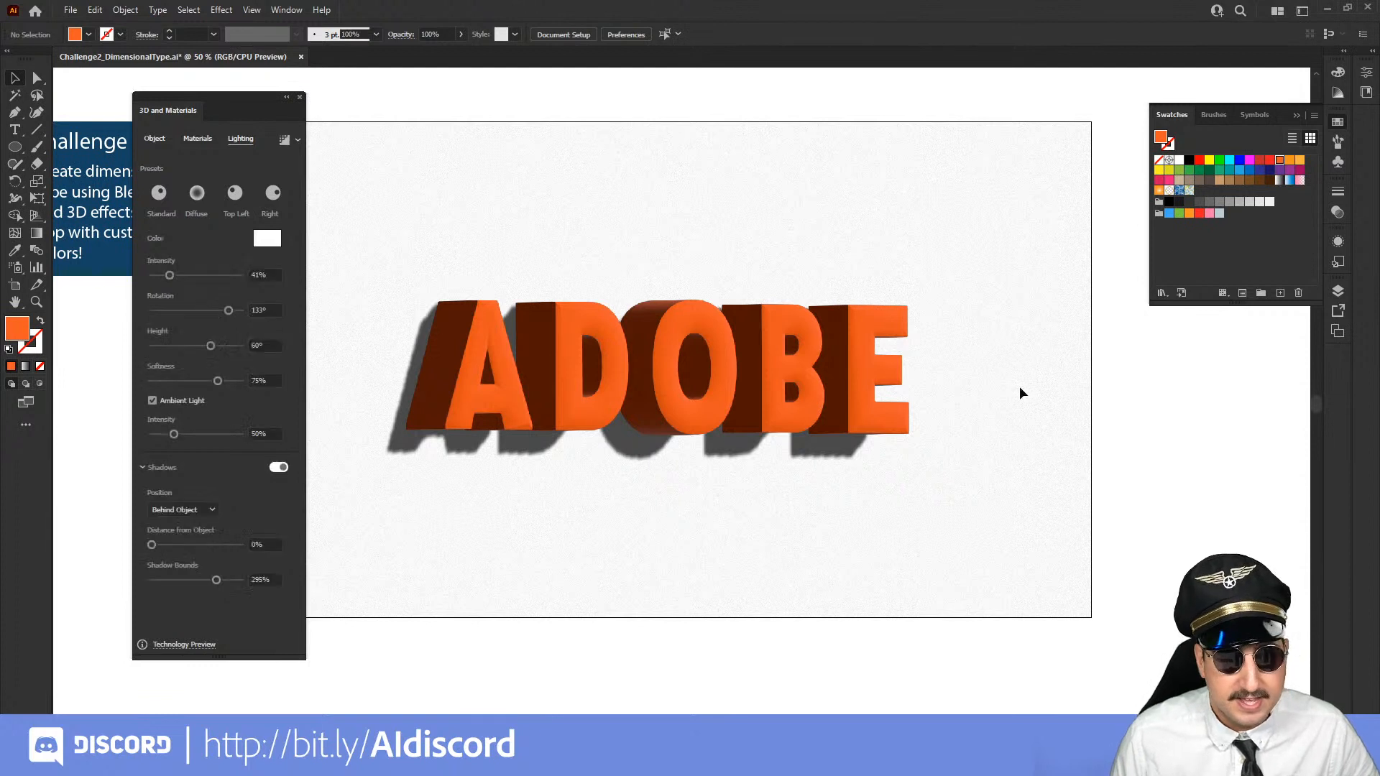
{"action": "left_click", "coordinate": [1095, 382]}
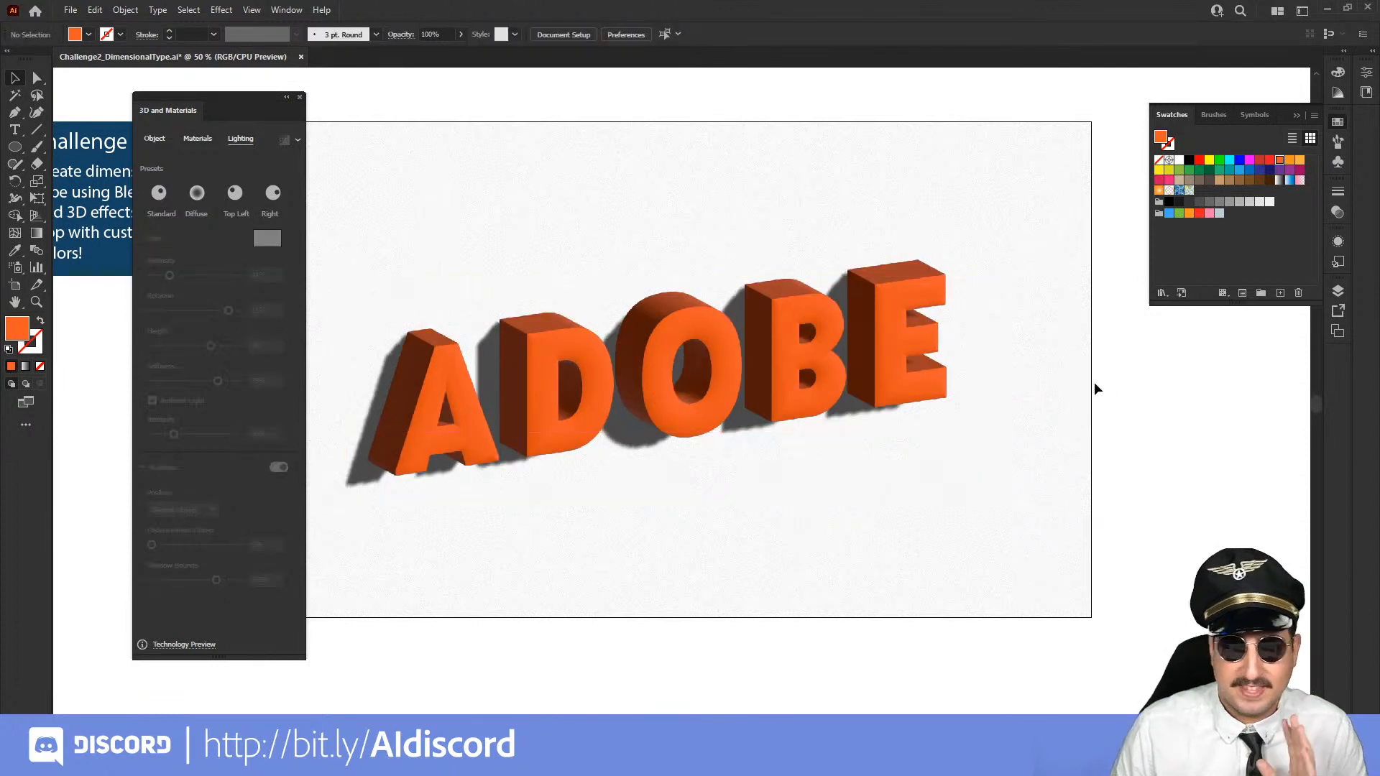
Turn on ray tracing for the ADOBE text and render it at High quality with Reduce Noise
{"action": "left_click", "coordinate": [696, 378]}
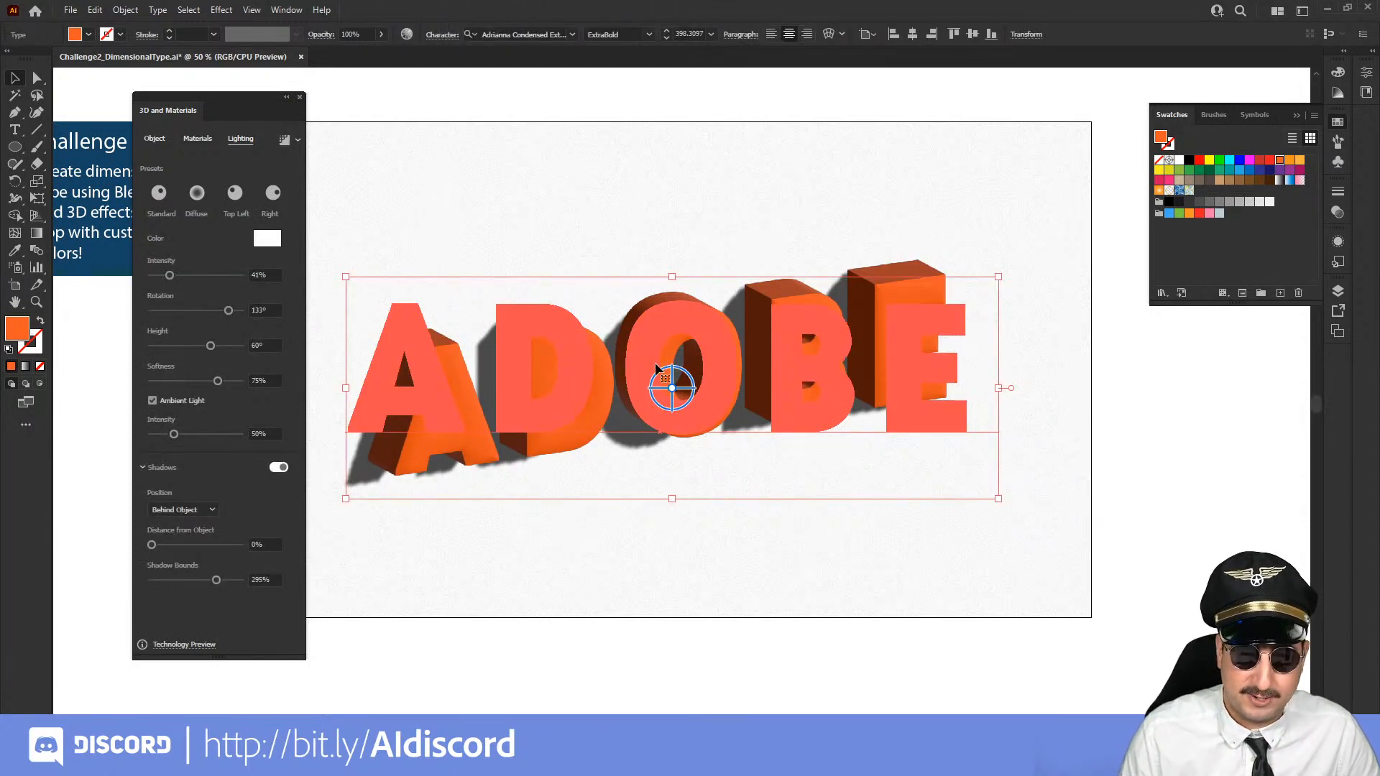
{"action": "key", "text": "z"}
{"action": "left_click", "coordinate": [665, 395]}
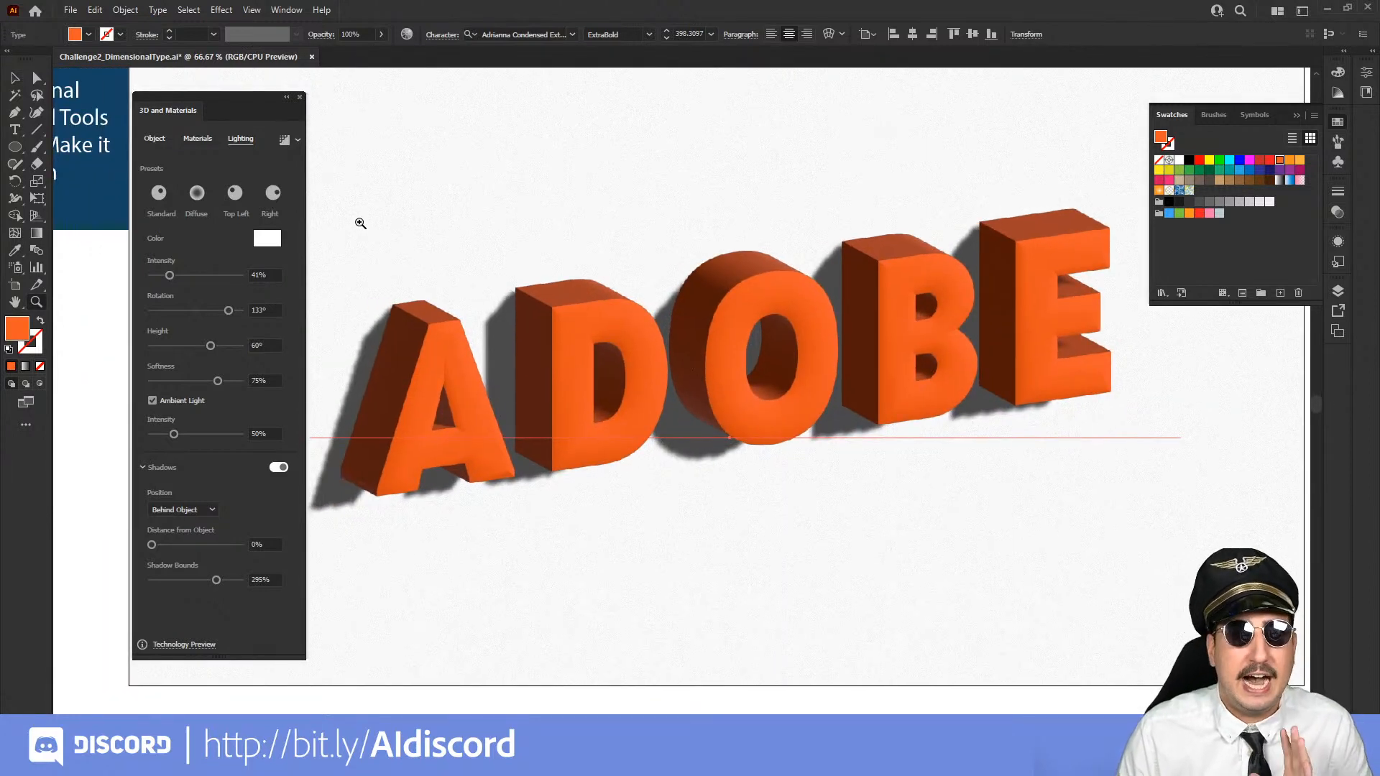
{"action": "left_click", "coordinate": [299, 141]}
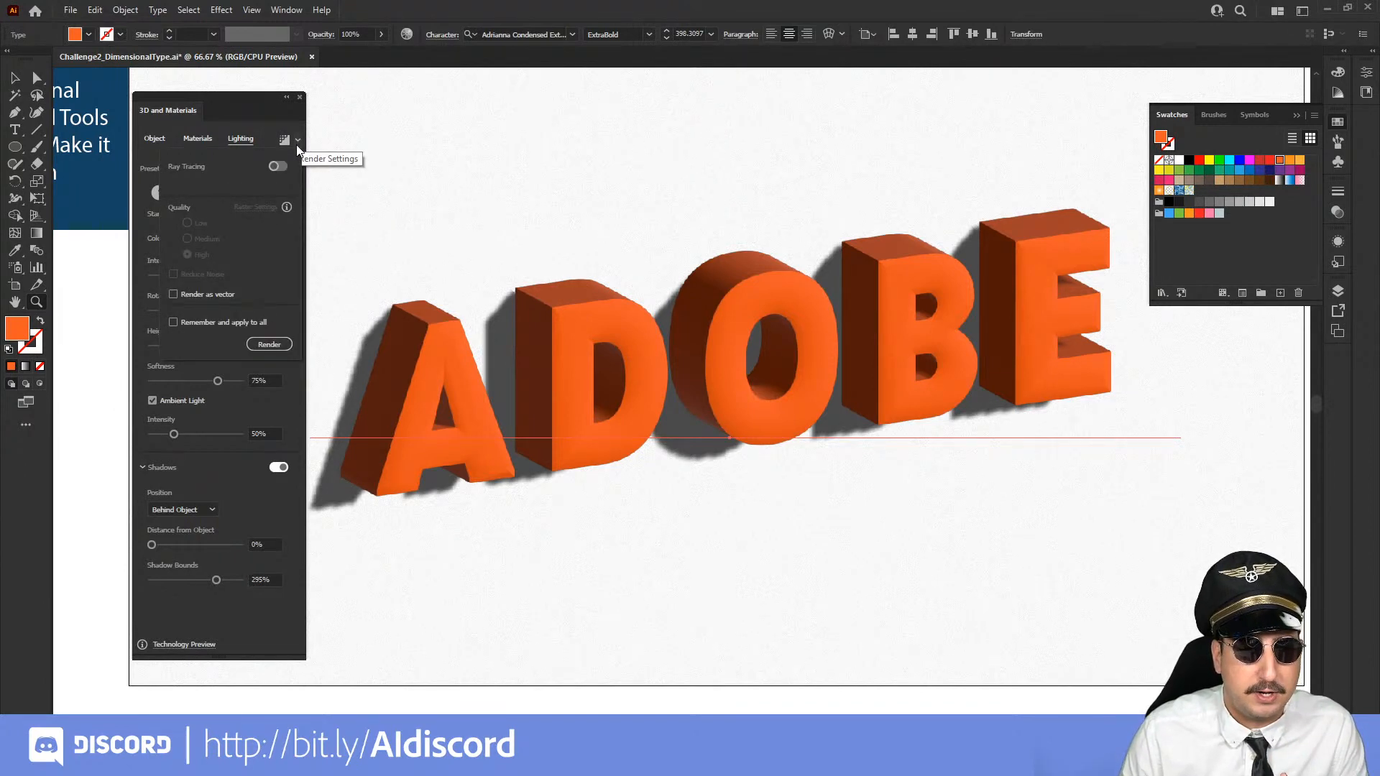
{"action": "left_click", "coordinate": [278, 167]}
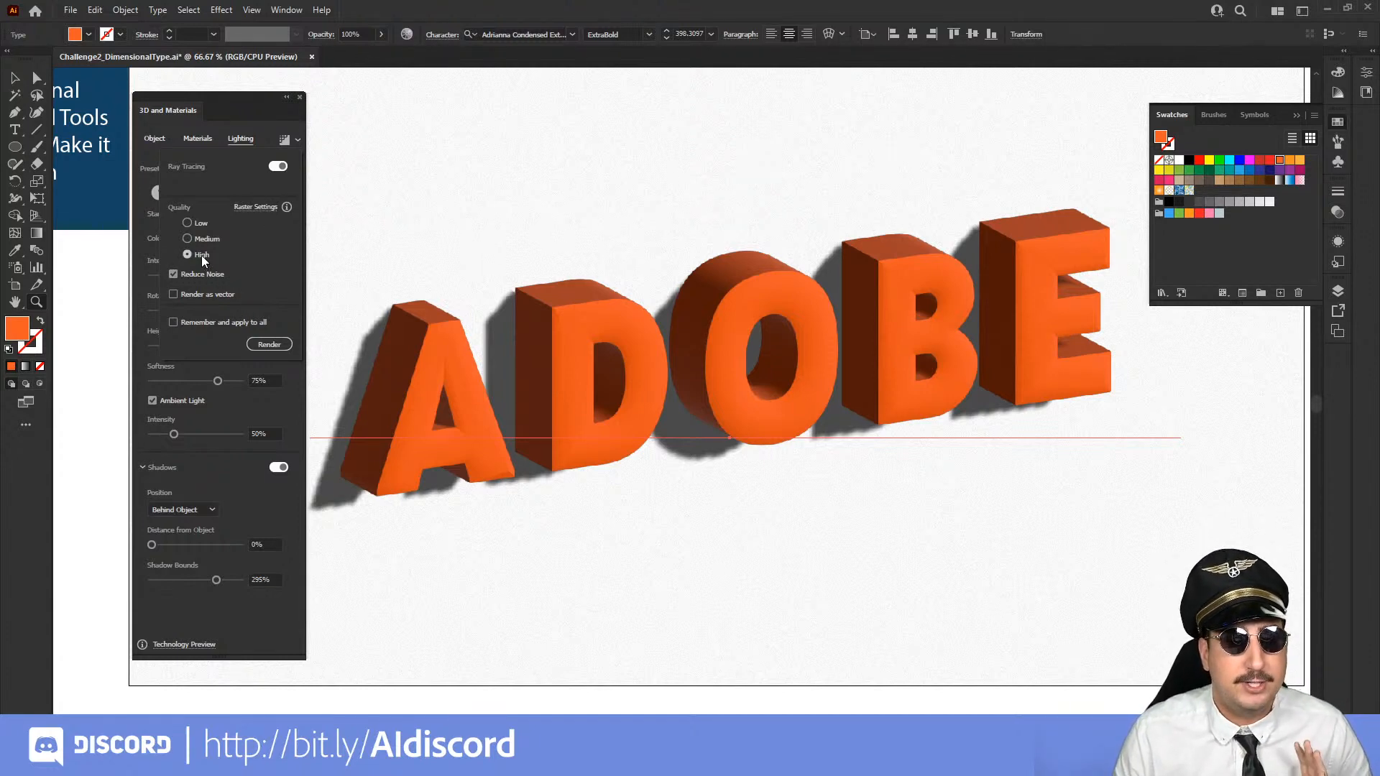
{"action": "left_click", "coordinate": [269, 345]}
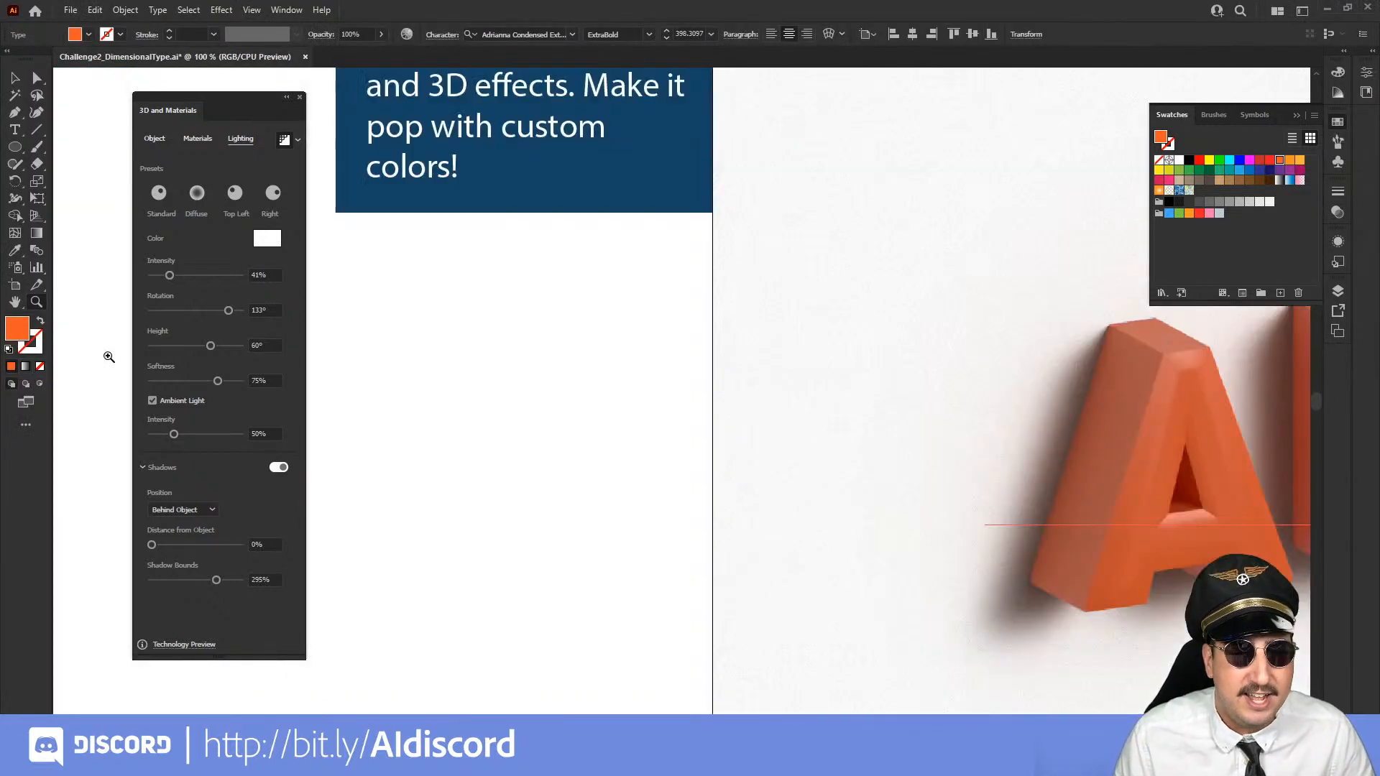
Examine the ray-traced ADOBE lettering up close around the letter A and as a whole on the artboard
{"action": "key", "text": "ctrl+1"}
{"action": "left_click", "coordinate": [986, 446]}
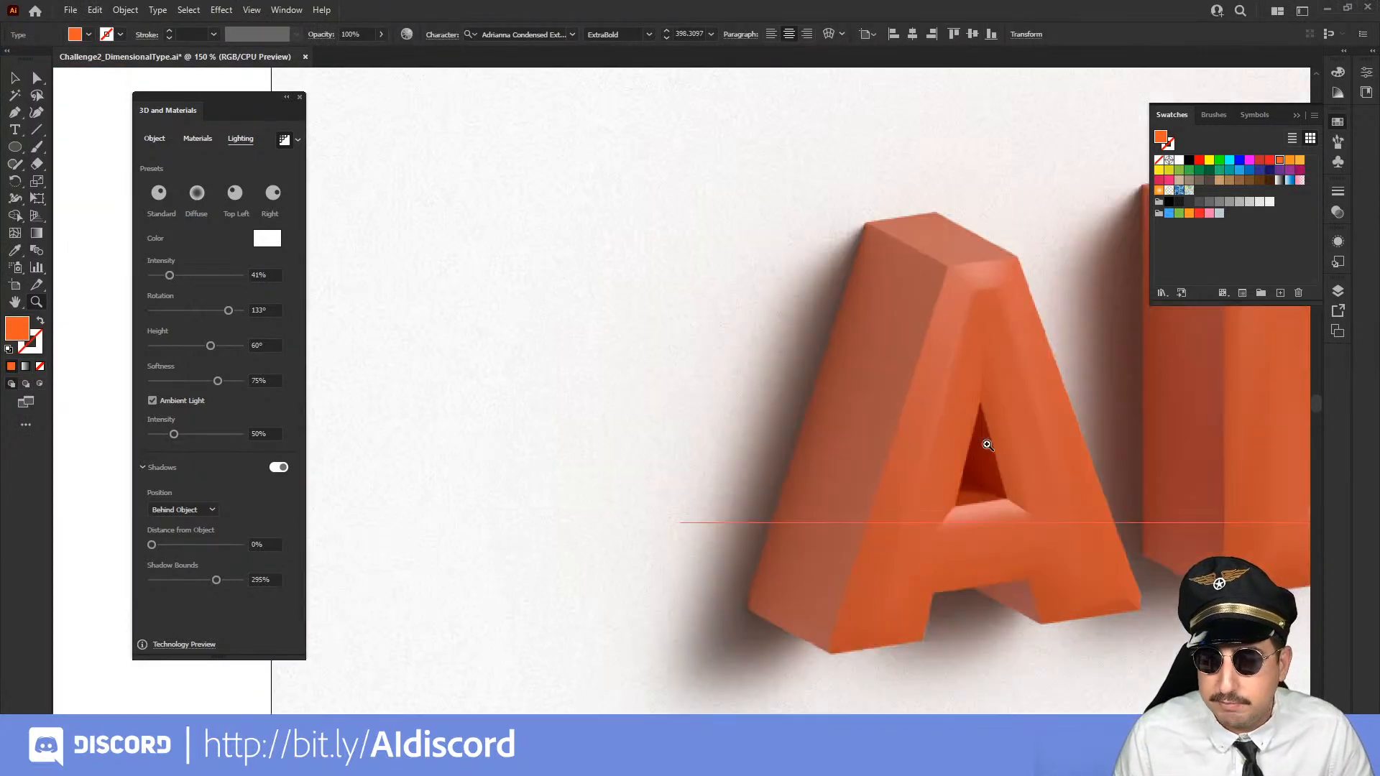
{"action": "left_click_drag", "start_coordinate": [996, 450], "coordinate": [854, 370]}
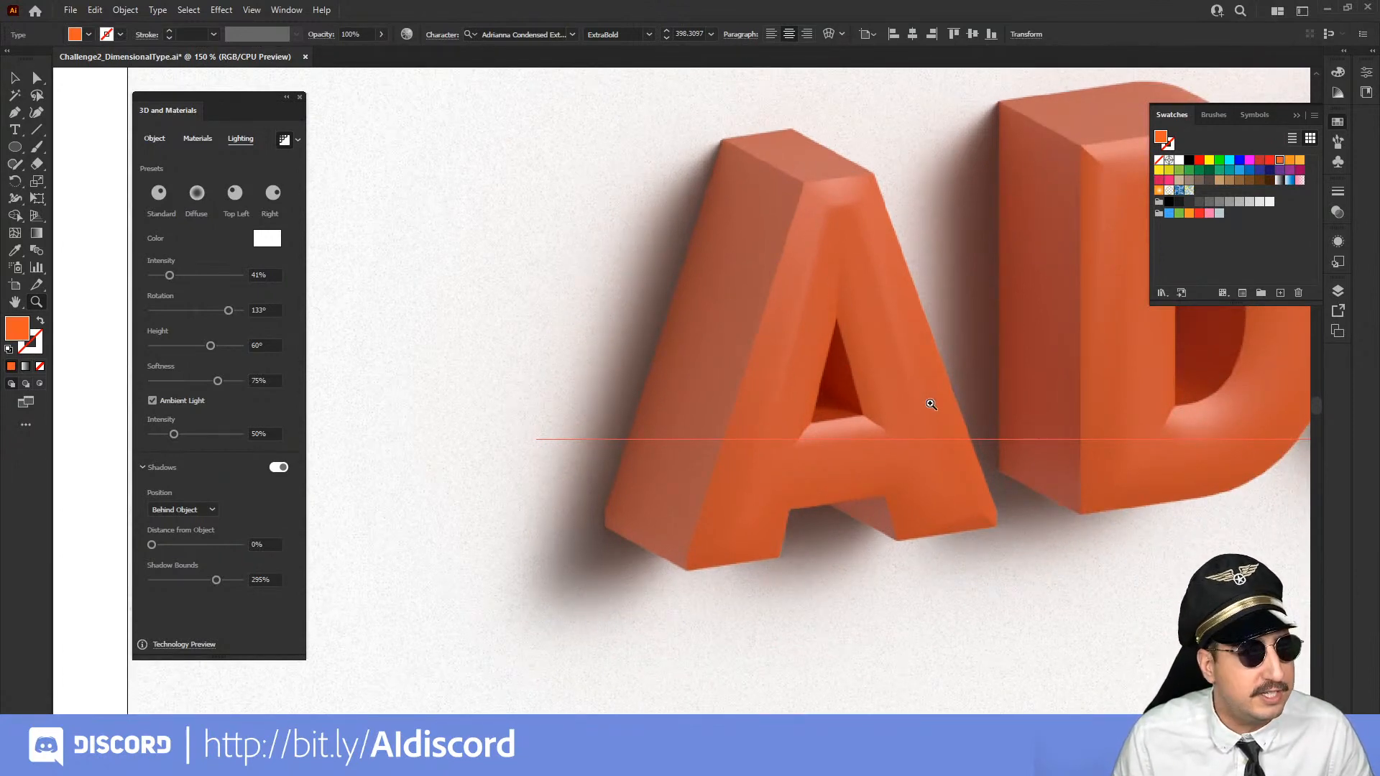
{"action": "left_click", "coordinate": [931, 404], "text": "alt"}
{"action": "left_click", "coordinate": [930, 404], "text": "alt"}
{"action": "left_click", "coordinate": [931, 404], "text": "alt"}
{"action": "left_click", "coordinate": [710, 397], "text": "alt"}
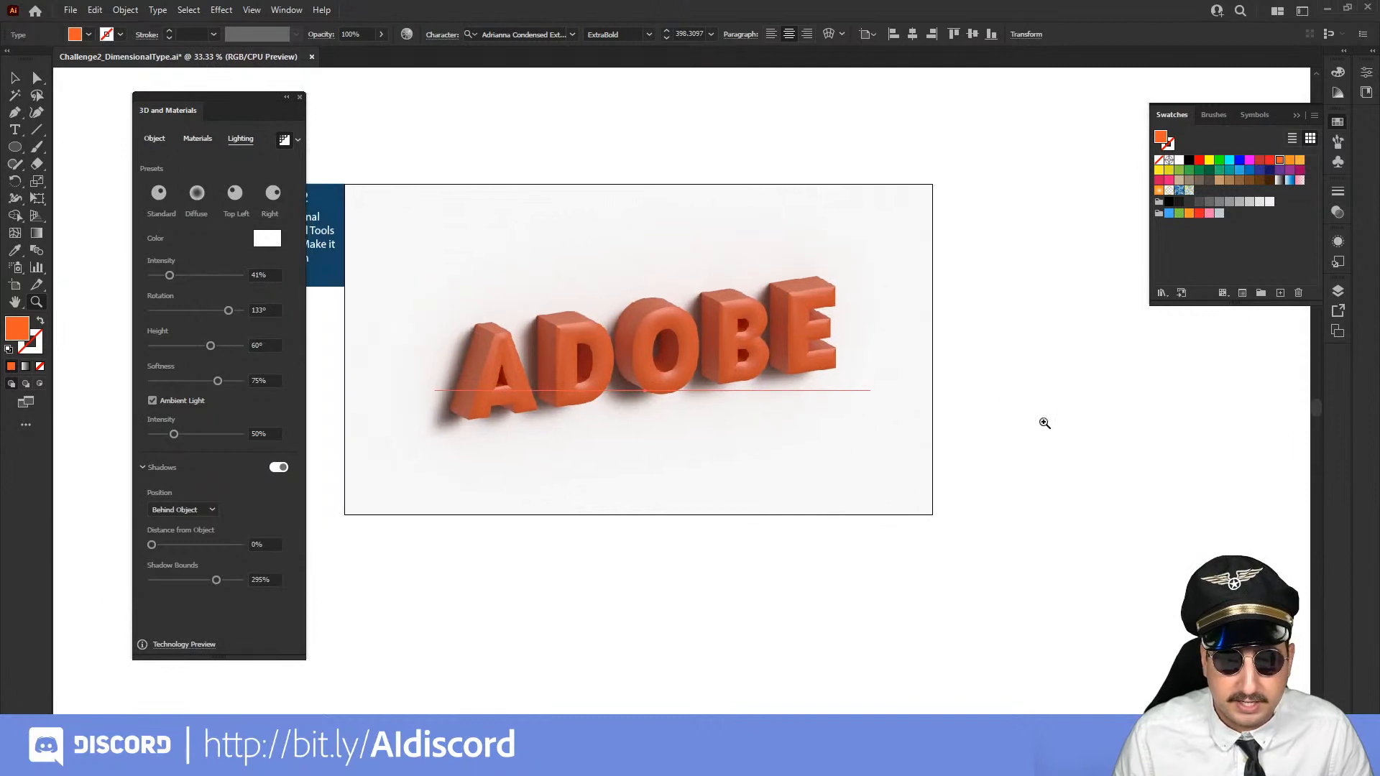
{"action": "key", "text": "v"}
{"action": "left_click", "coordinate": [1067, 431]}
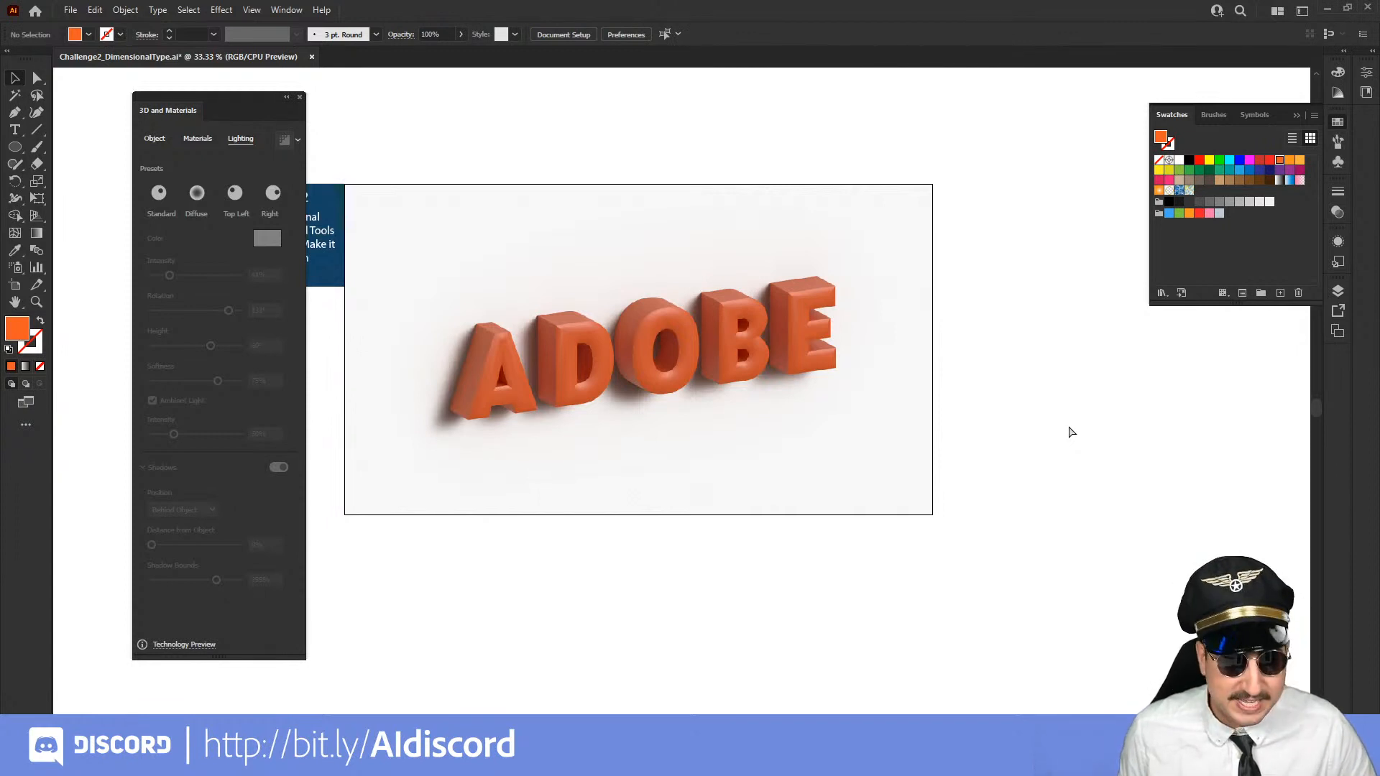
Undo the ray-traced render of the ADOBE lettering
{"action": "key", "text": "ctrl+z"}
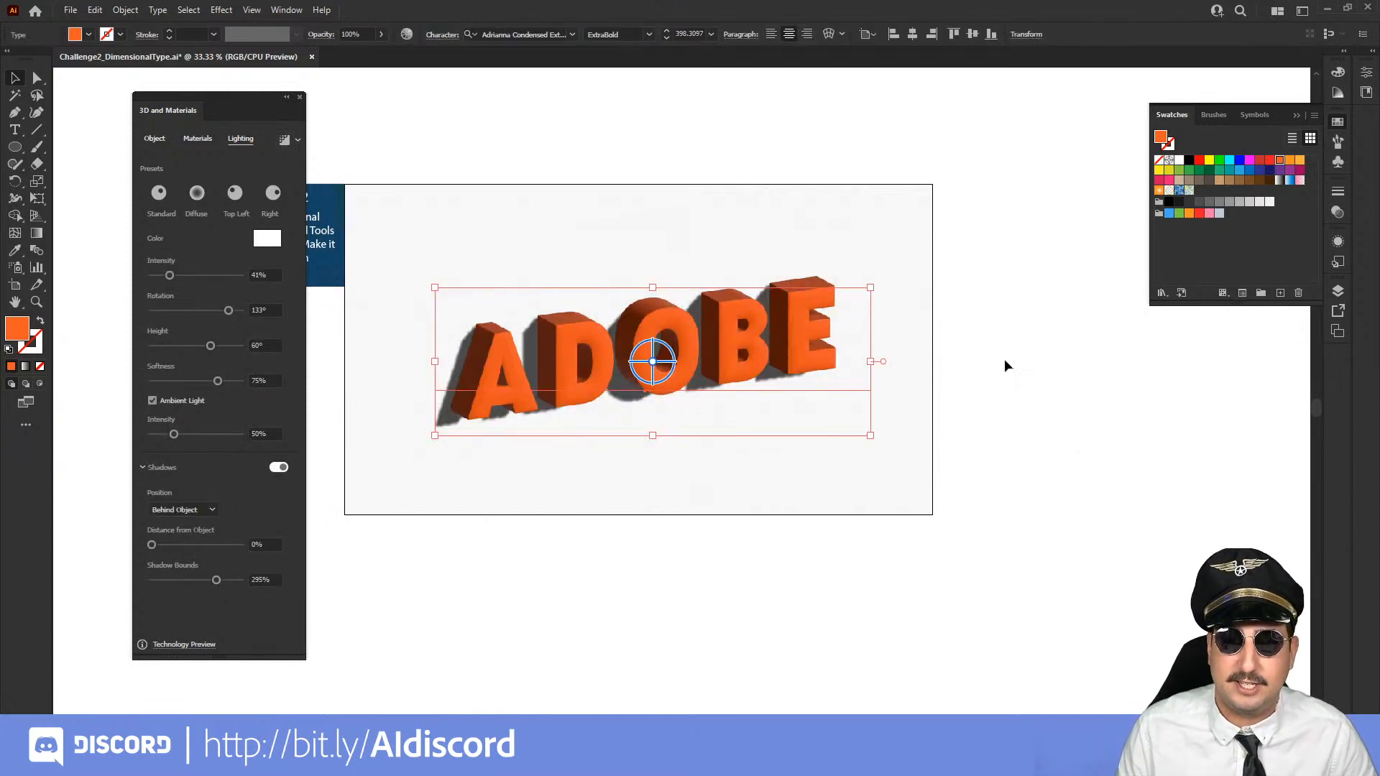
{"action": "left_click", "coordinate": [1013, 334]}
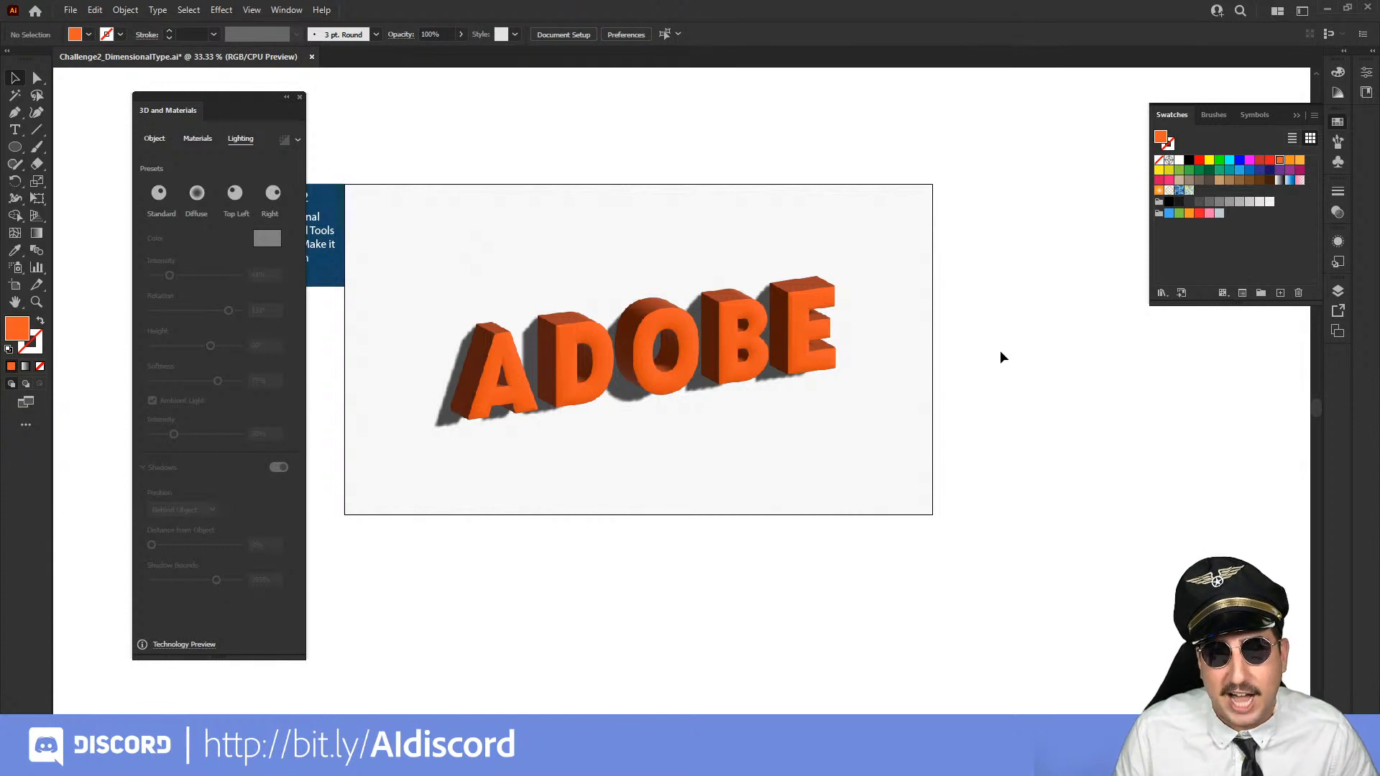
{"action": "key", "text": "z"}
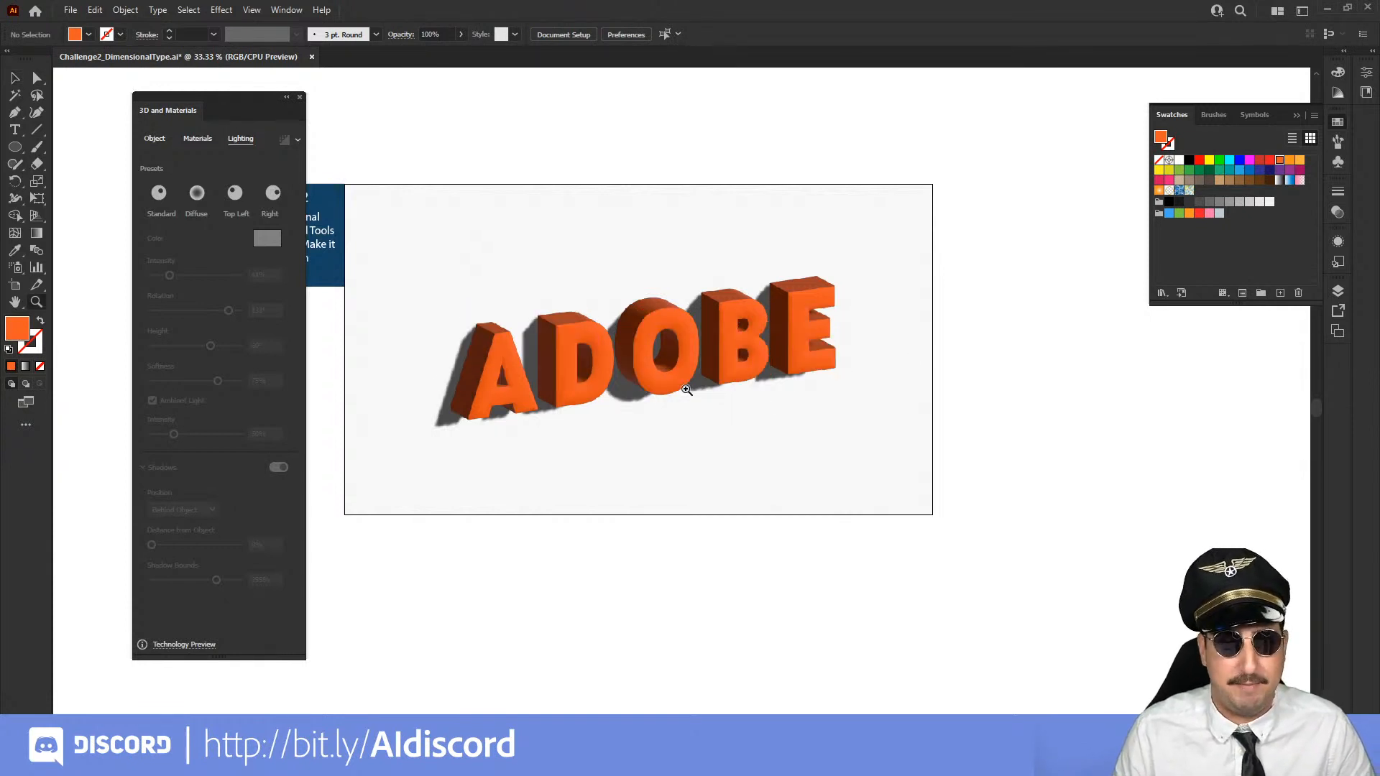
{"action": "left_click", "coordinate": [686, 389]}
{"action": "left_click", "coordinate": [654, 381]}
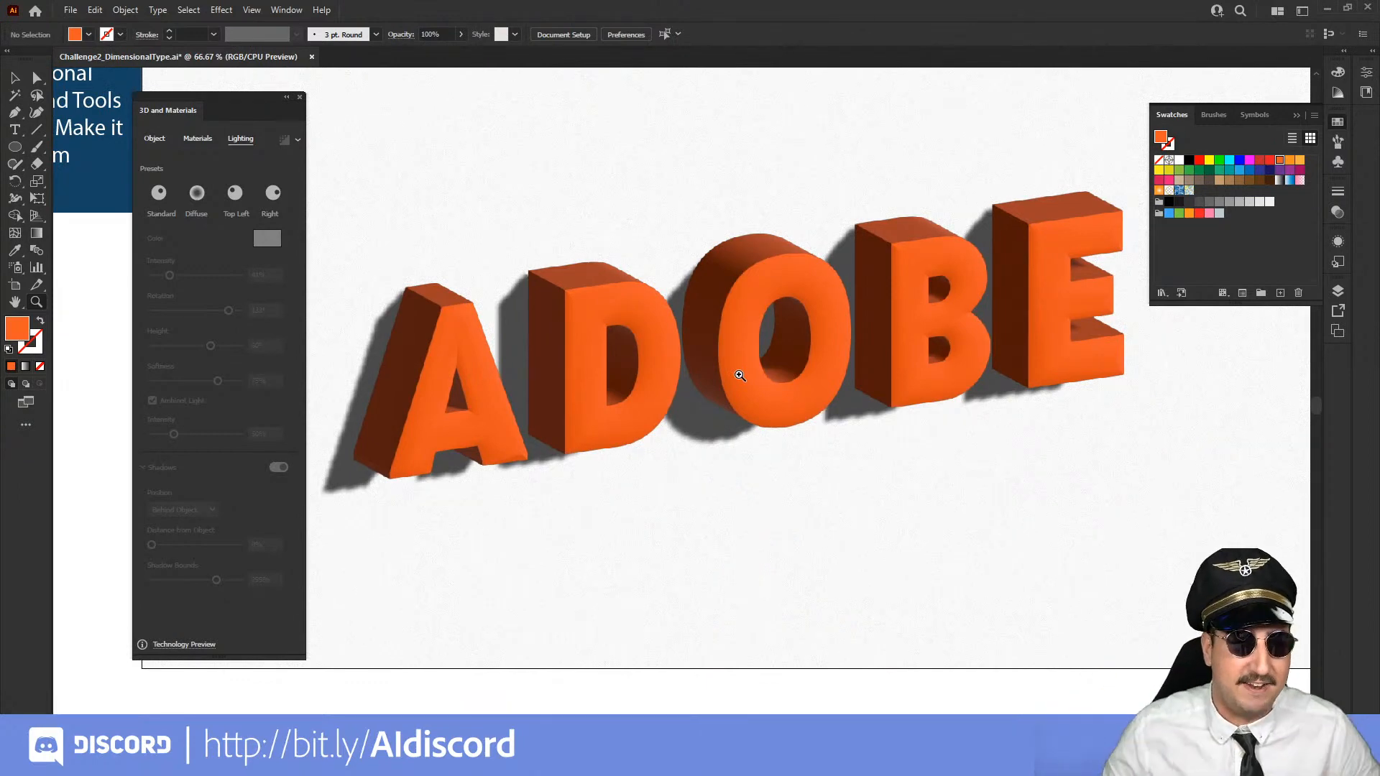
Try yellow and cyan as the fill of the 3D ADOBE text, then settle on a medium blue swatch
{"action": "key", "text": "v"}
{"action": "left_click", "coordinate": [662, 337]}
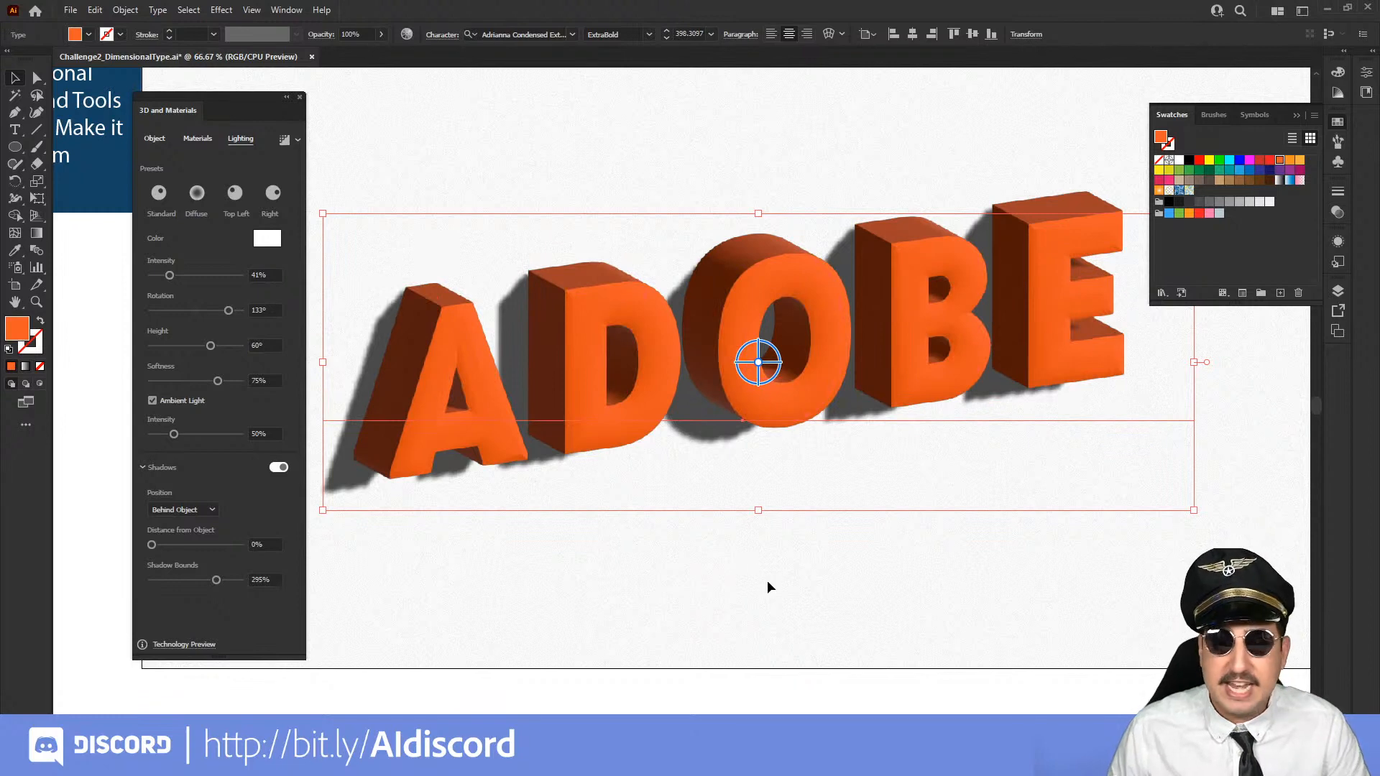
{"action": "left_click", "coordinate": [1209, 160]}
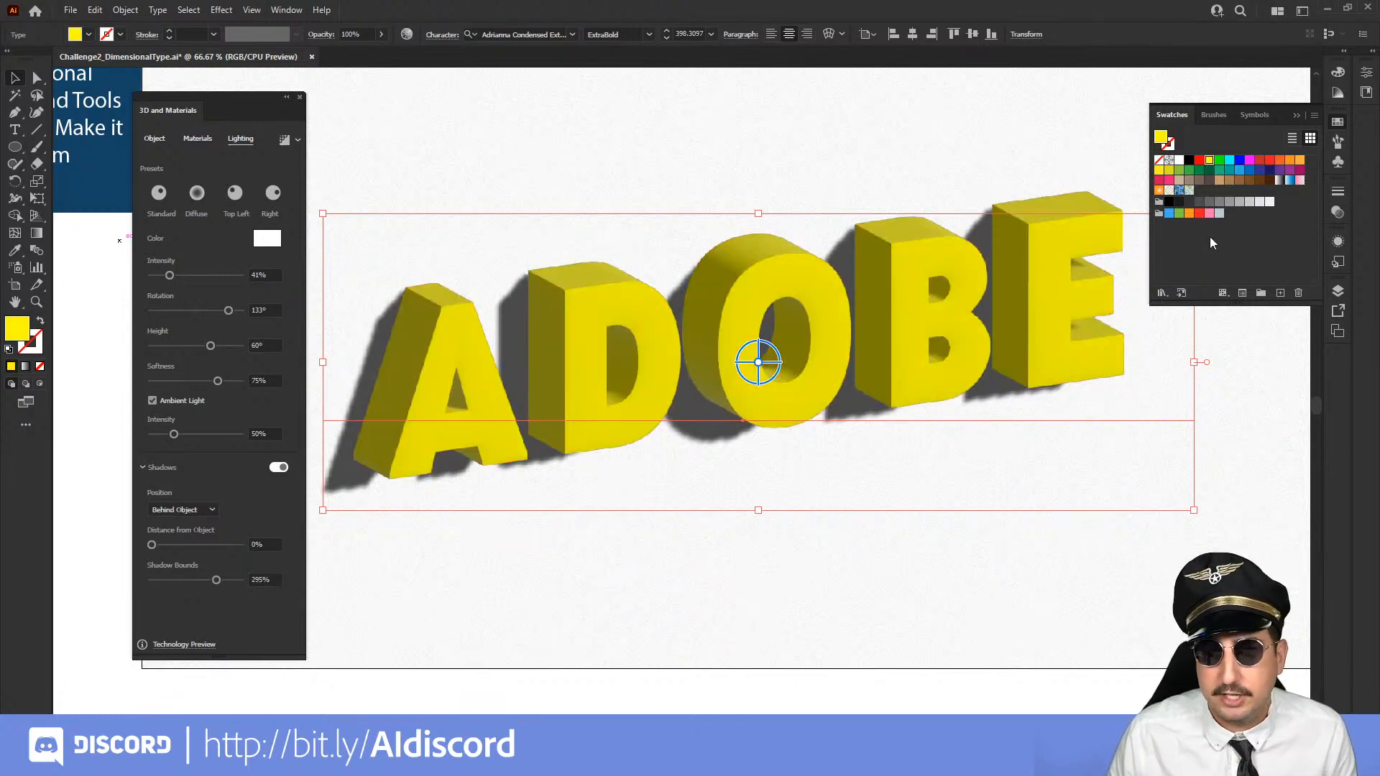
{"action": "left_click", "coordinate": [1229, 161]}
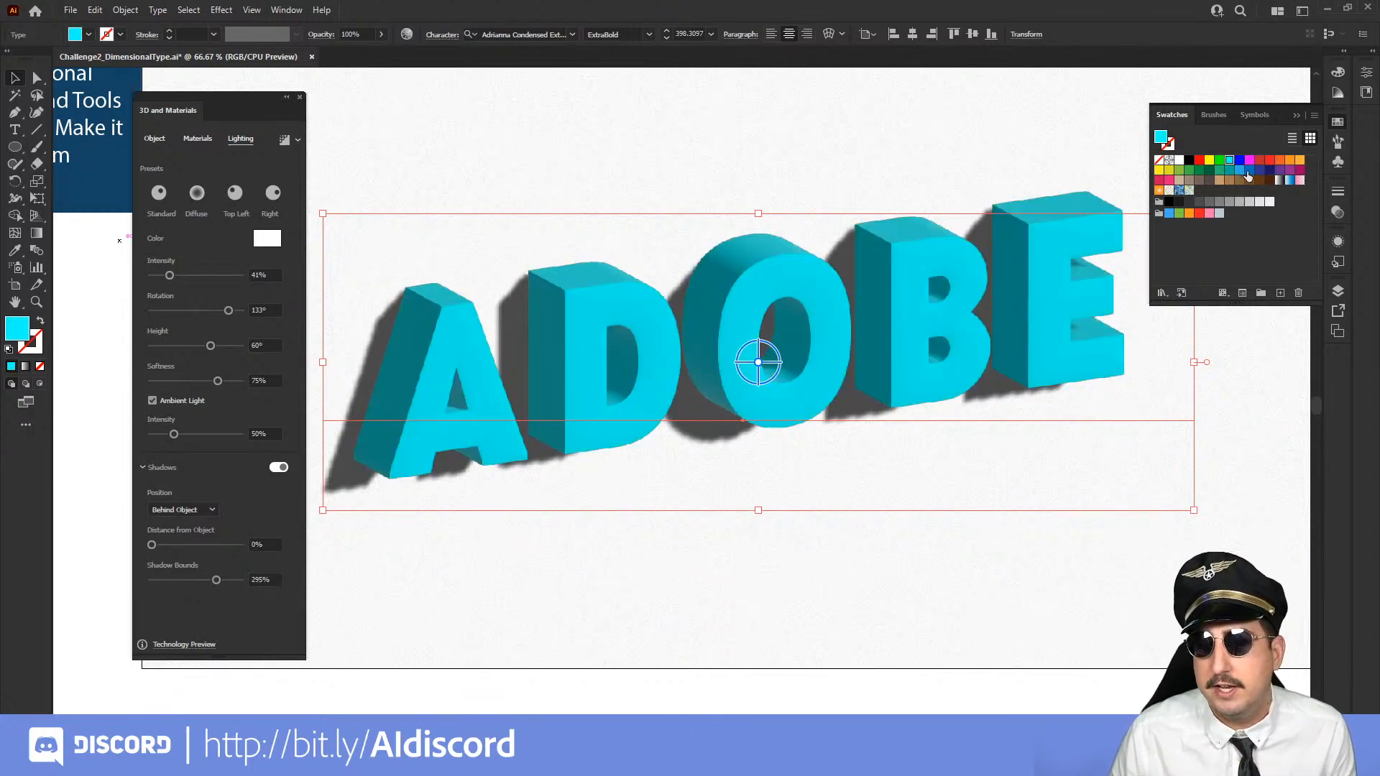
{"action": "left_click", "coordinate": [1249, 171]}
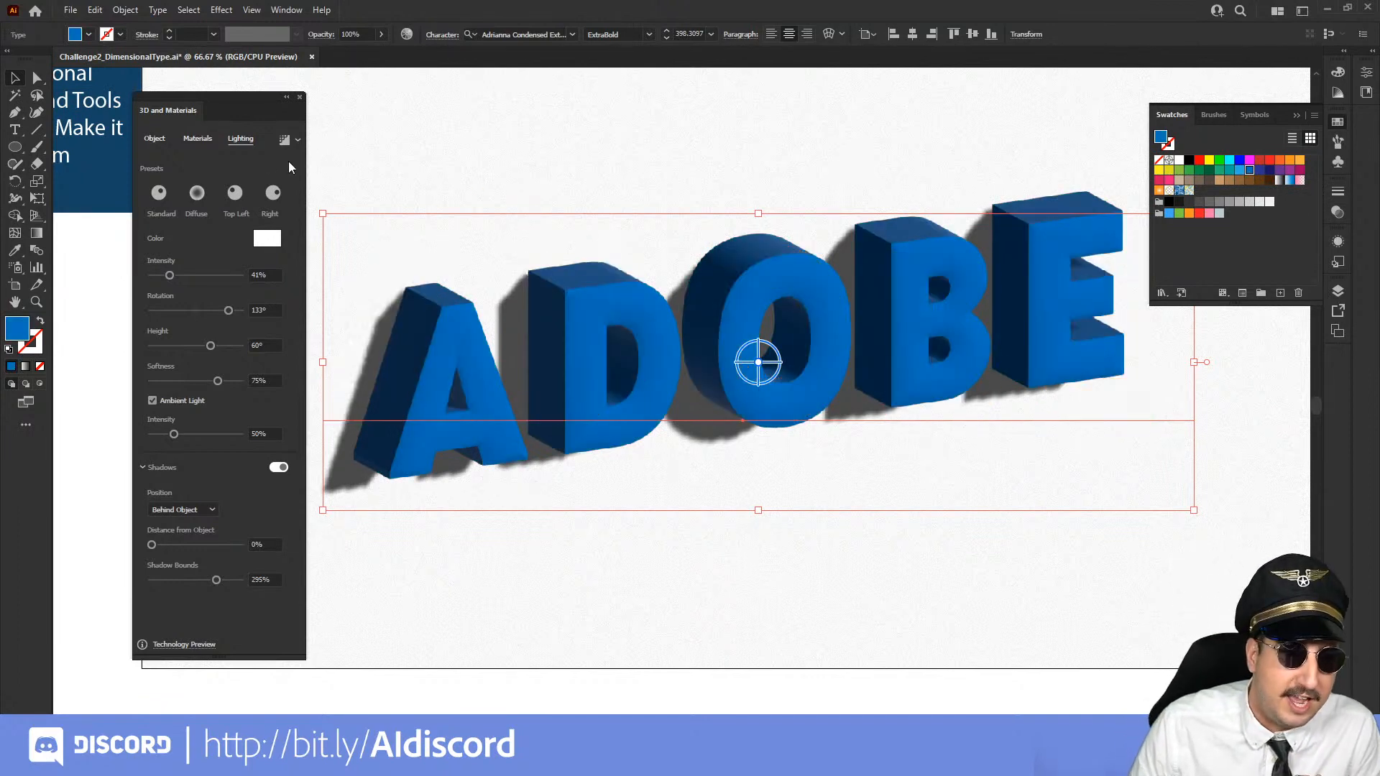
Apply the rippled sand material from the Adobe Substance Materials to the ADOBE text
{"action": "left_click", "coordinate": [196, 140]}
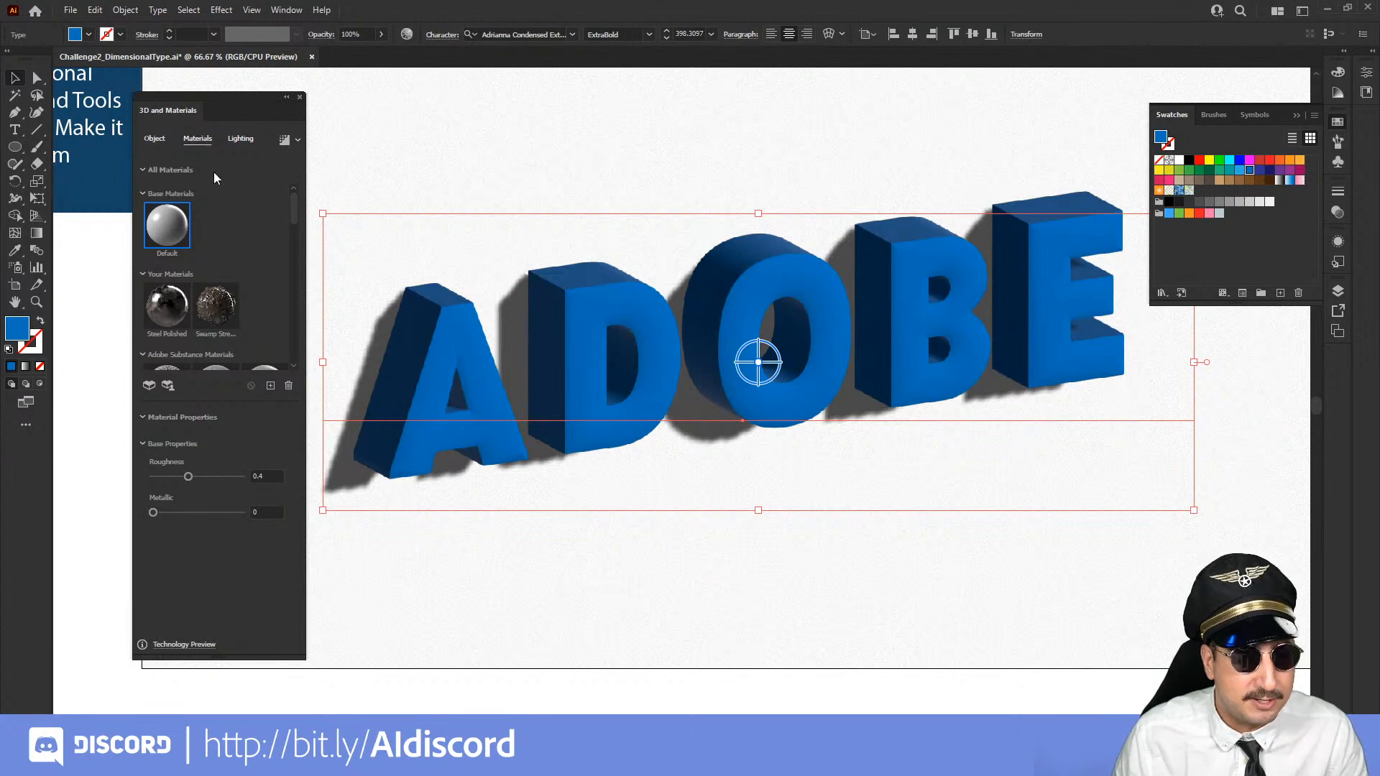
{"action": "scroll", "coordinate": [223, 192], "scroll_direction": "down", "scroll_amount": 3}
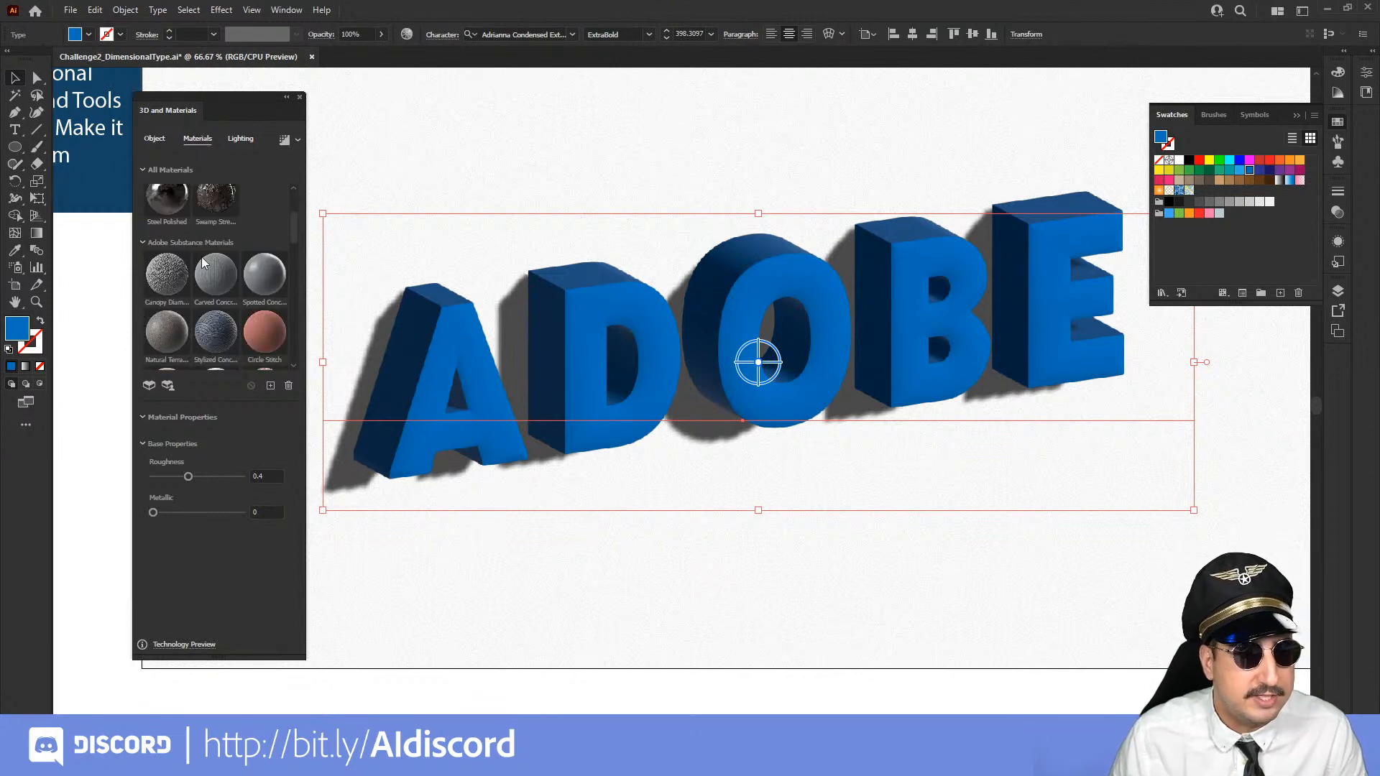
{"action": "scroll", "coordinate": [191, 270], "scroll_direction": "down", "scroll_amount": 1}
{"action": "scroll", "coordinate": [191, 272], "scroll_direction": "down", "scroll_amount": 2}
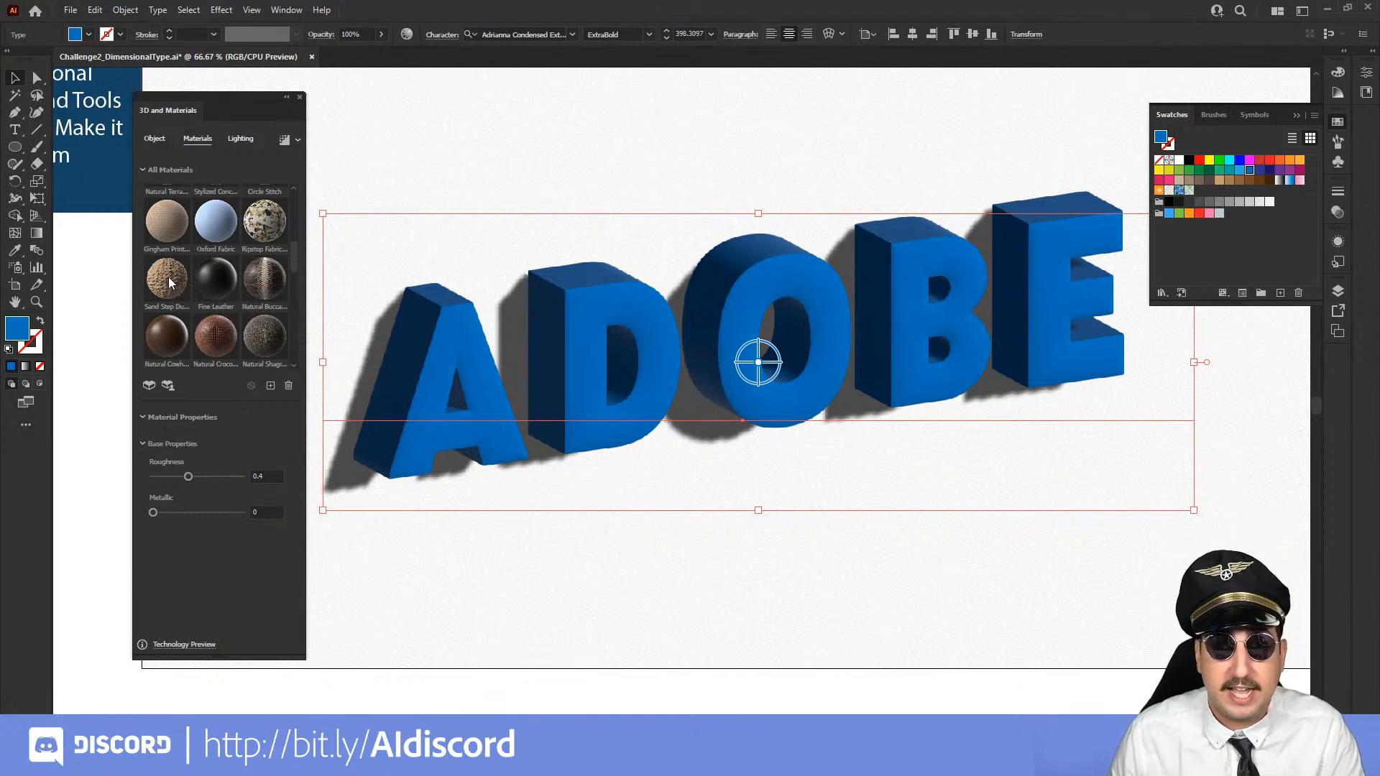
{"action": "left_click", "coordinate": [170, 282]}
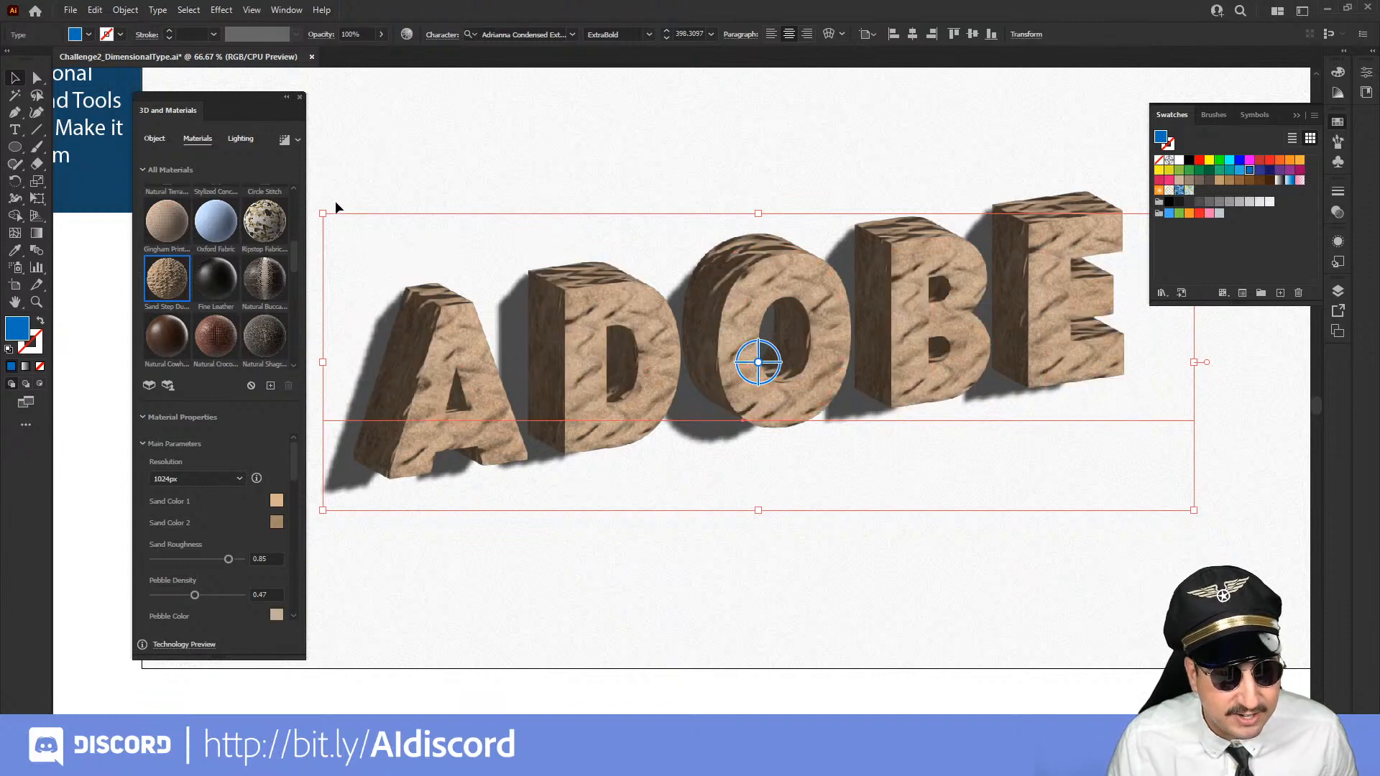
Examine the sand texture up close on the letter A and across the whole ADOBE lettering
{"action": "left_click", "coordinate": [380, 155]}
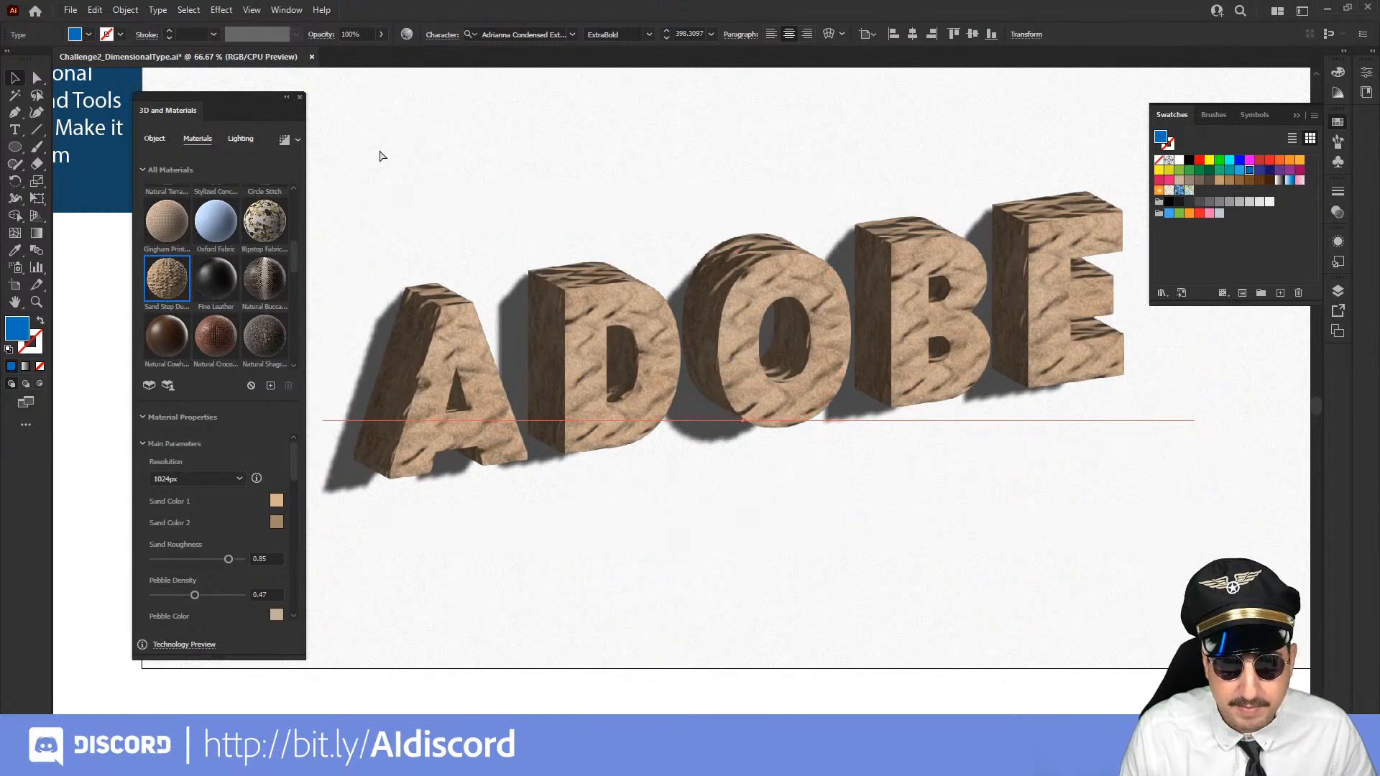
{"action": "left_click", "coordinate": [412, 173]}
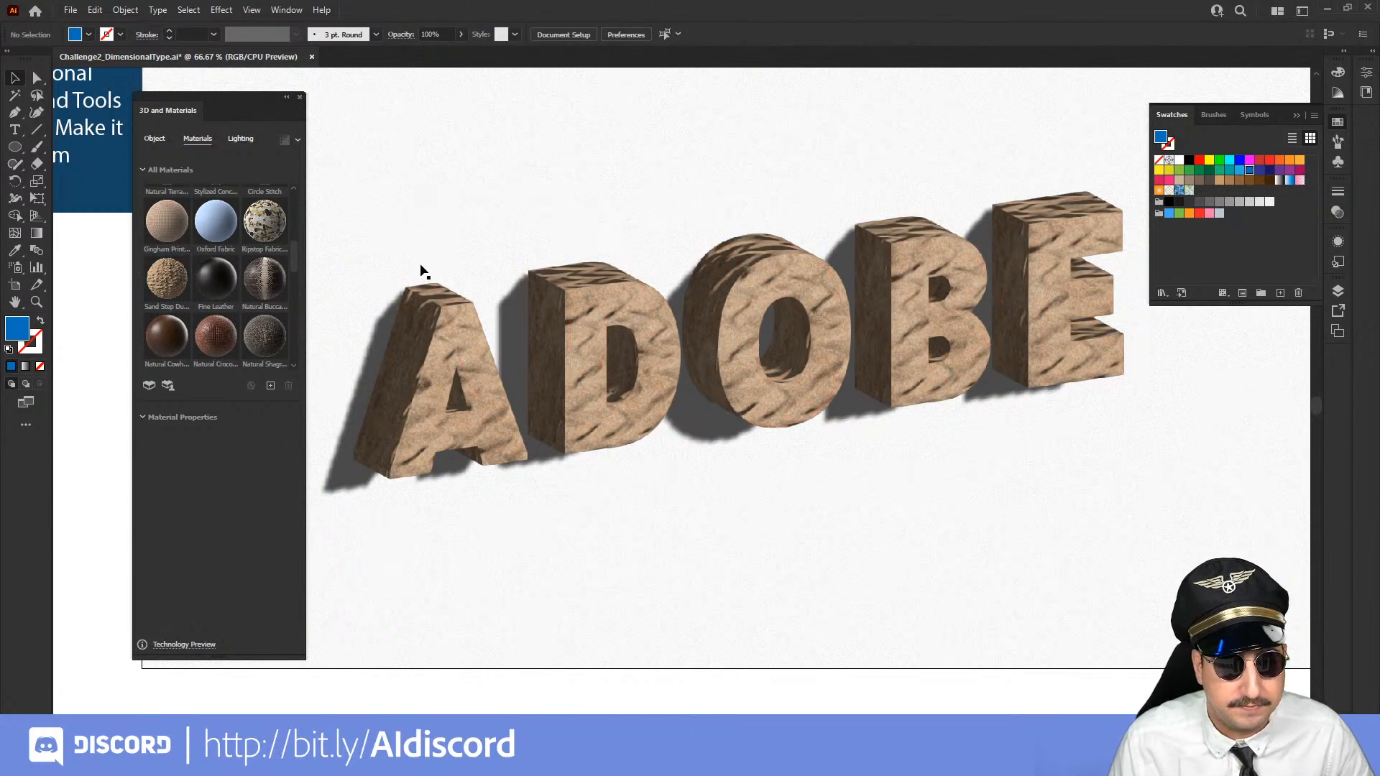
{"action": "key", "text": "z"}
{"action": "left_click", "coordinate": [424, 373]}
{"action": "left_click", "coordinate": [681, 415]}
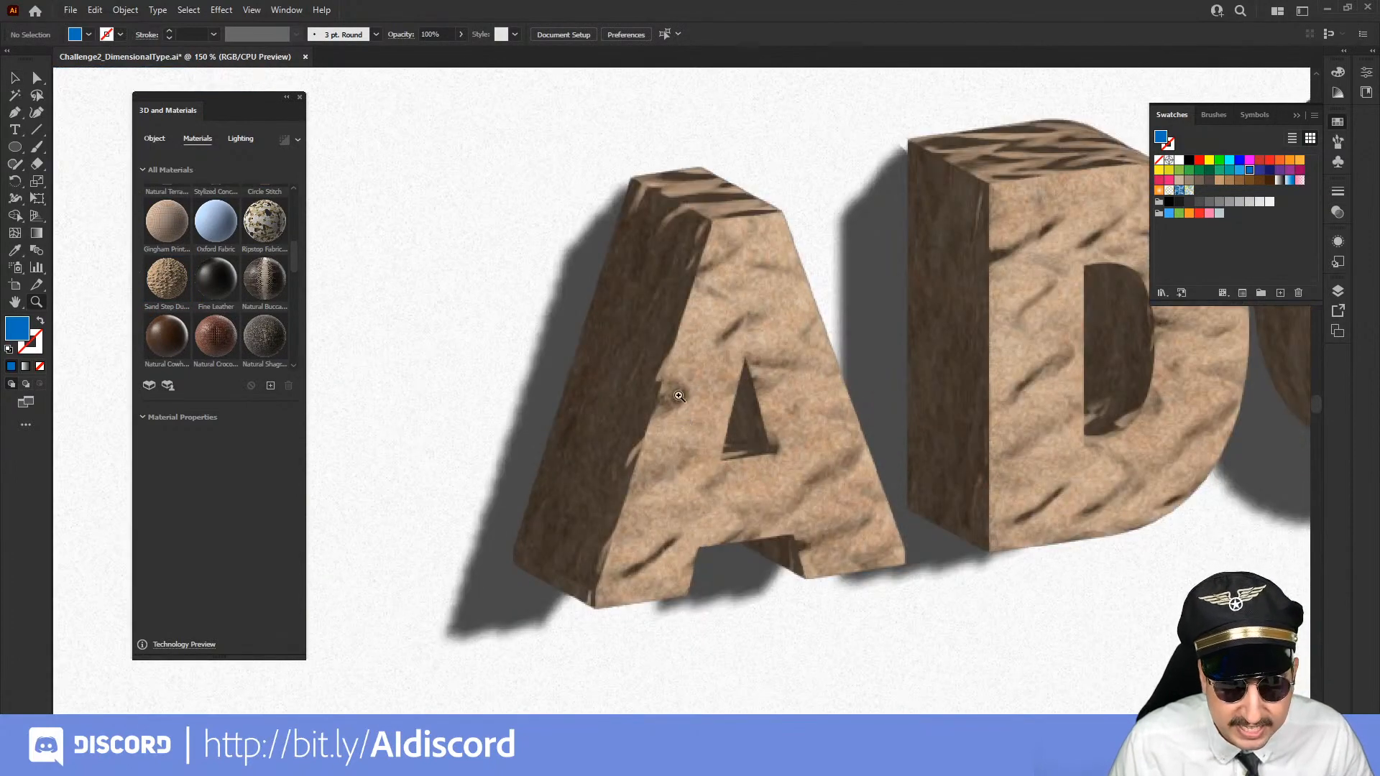
{"action": "left_click", "coordinate": [861, 393], "text": "alt"}
{"action": "left_click", "coordinate": [861, 393], "text": "alt"}
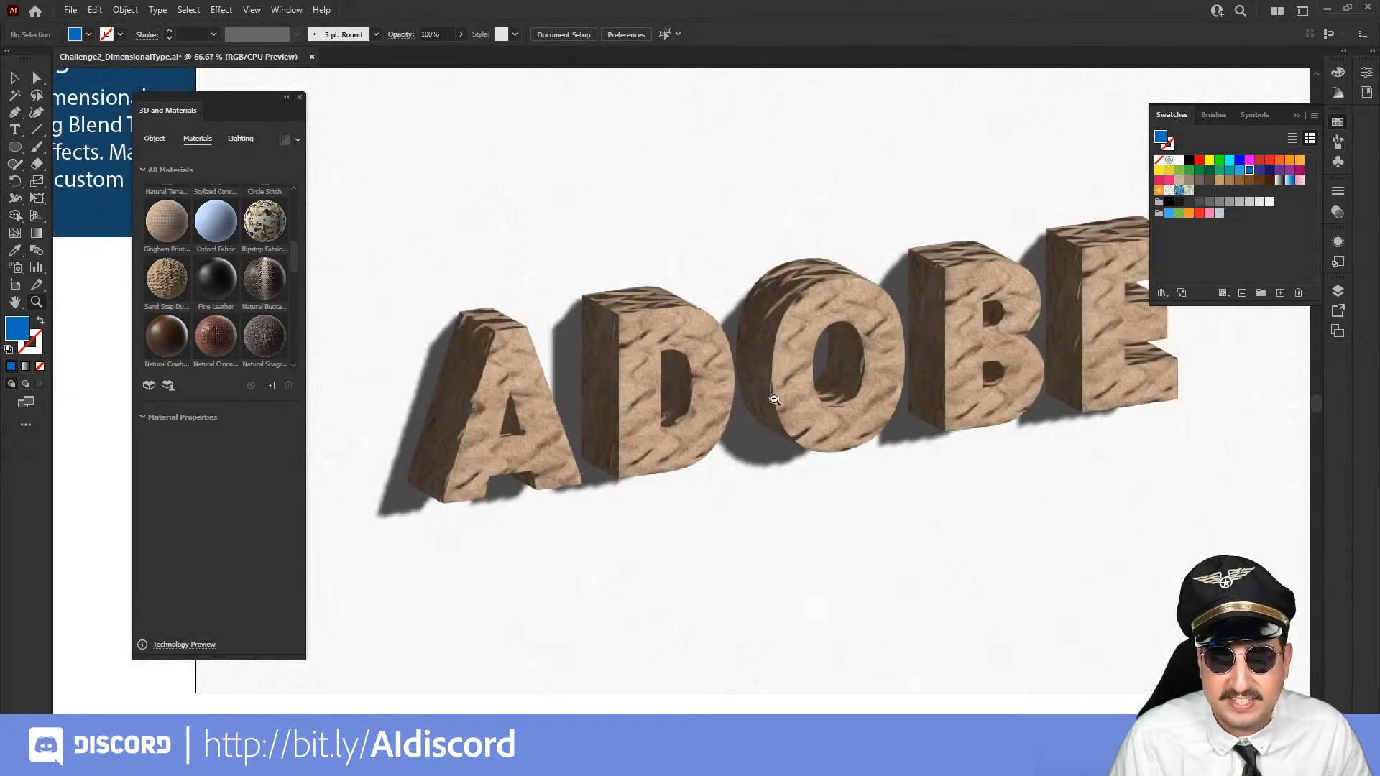
{"action": "left_click", "coordinate": [773, 399], "text": "alt"}
{"action": "left_click", "coordinate": [722, 411]}
Set the resolution of the ADOBE lettering's sand material to 2048px
{"action": "key", "text": "v"}
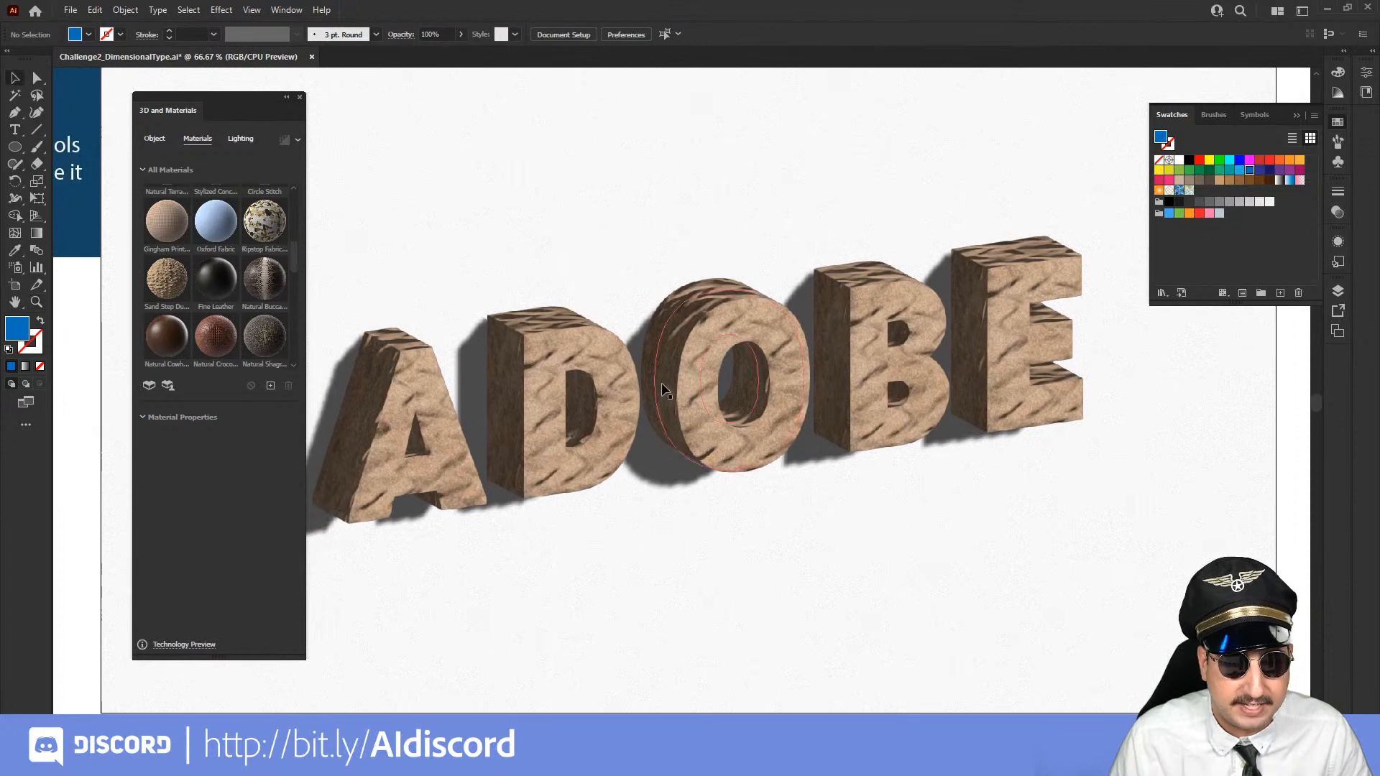
{"action": "left_click", "coordinate": [501, 373]}
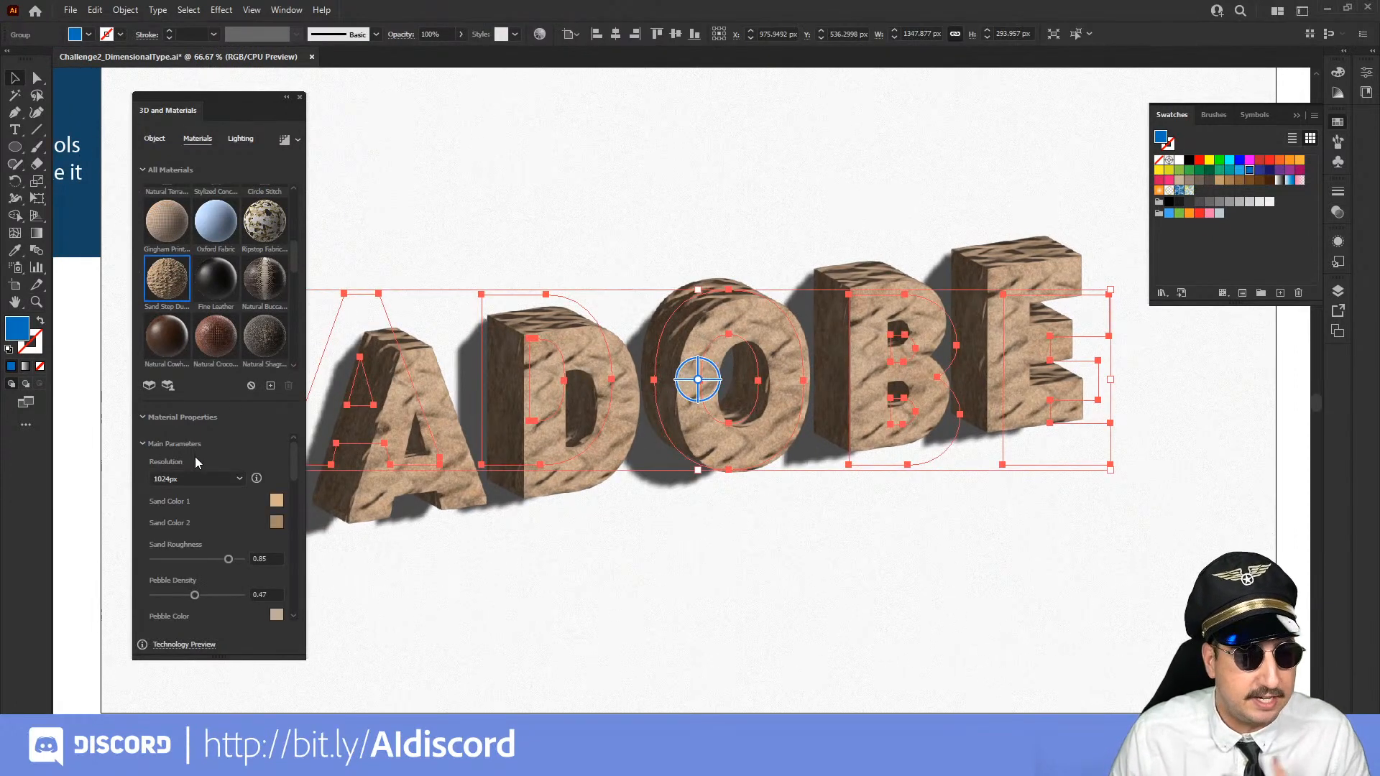
{"action": "left_click", "coordinate": [193, 477]}
{"action": "left_click", "coordinate": [187, 540]}
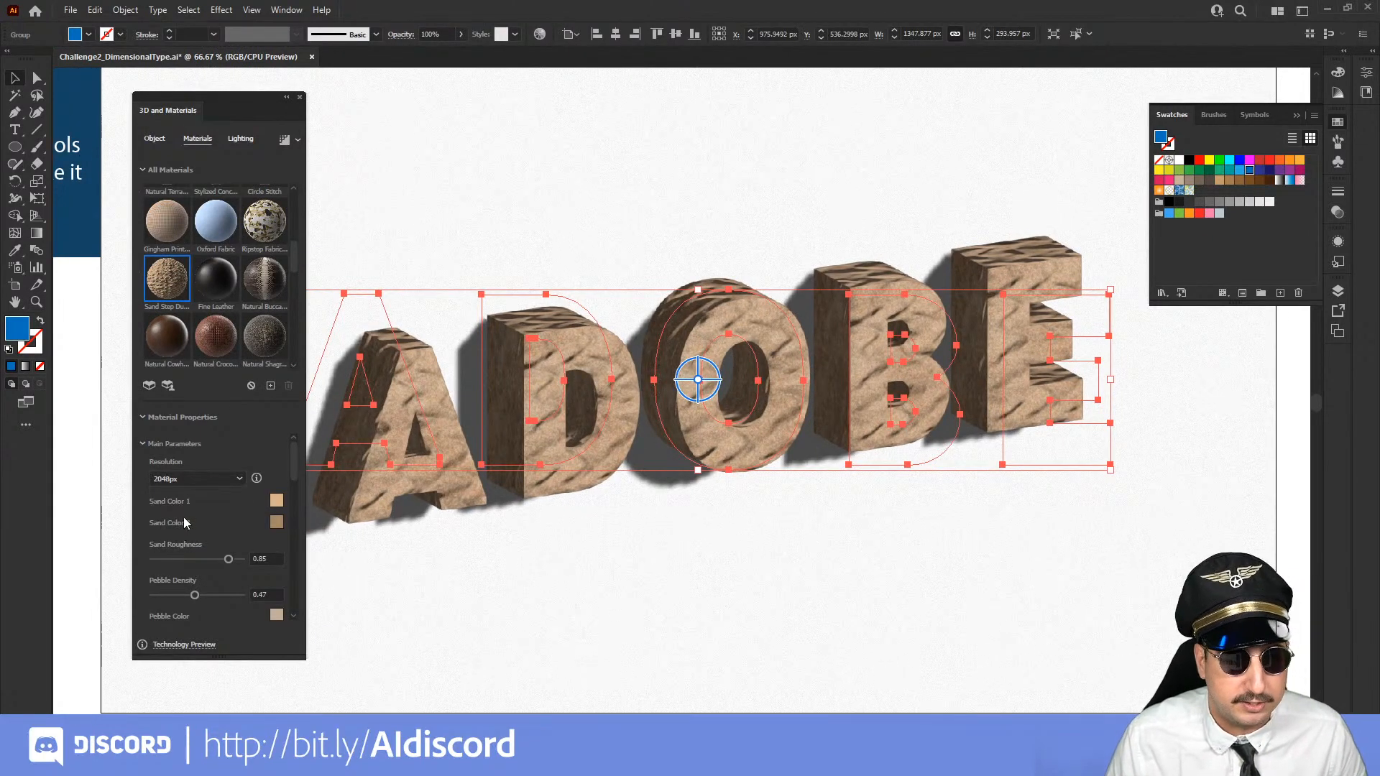
Set the material's sand roughness to 0.97, pebble density to 0.74 and pebble roughness to 0.84
{"action": "scroll", "coordinate": [202, 502], "scroll_direction": "down", "scroll_amount": 2}
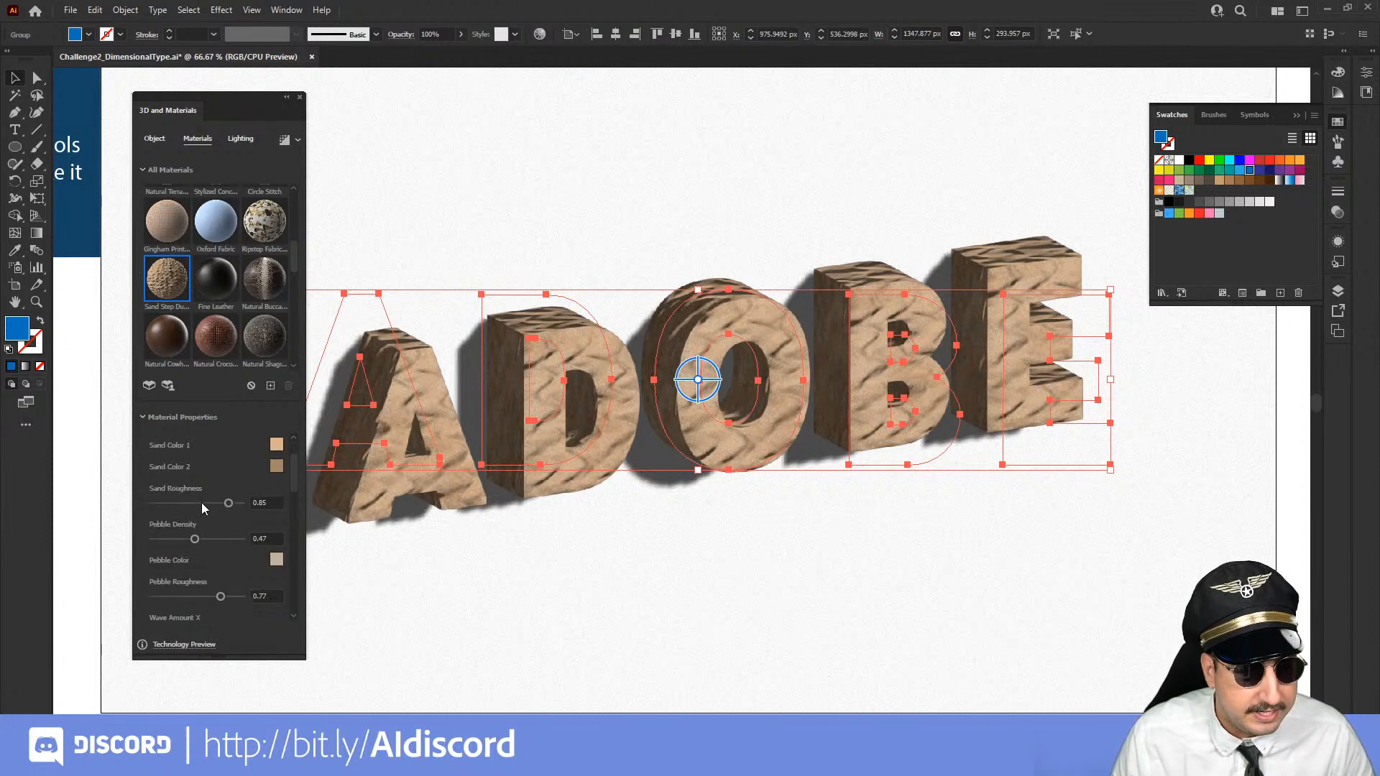
{"action": "left_click", "coordinate": [239, 503]}
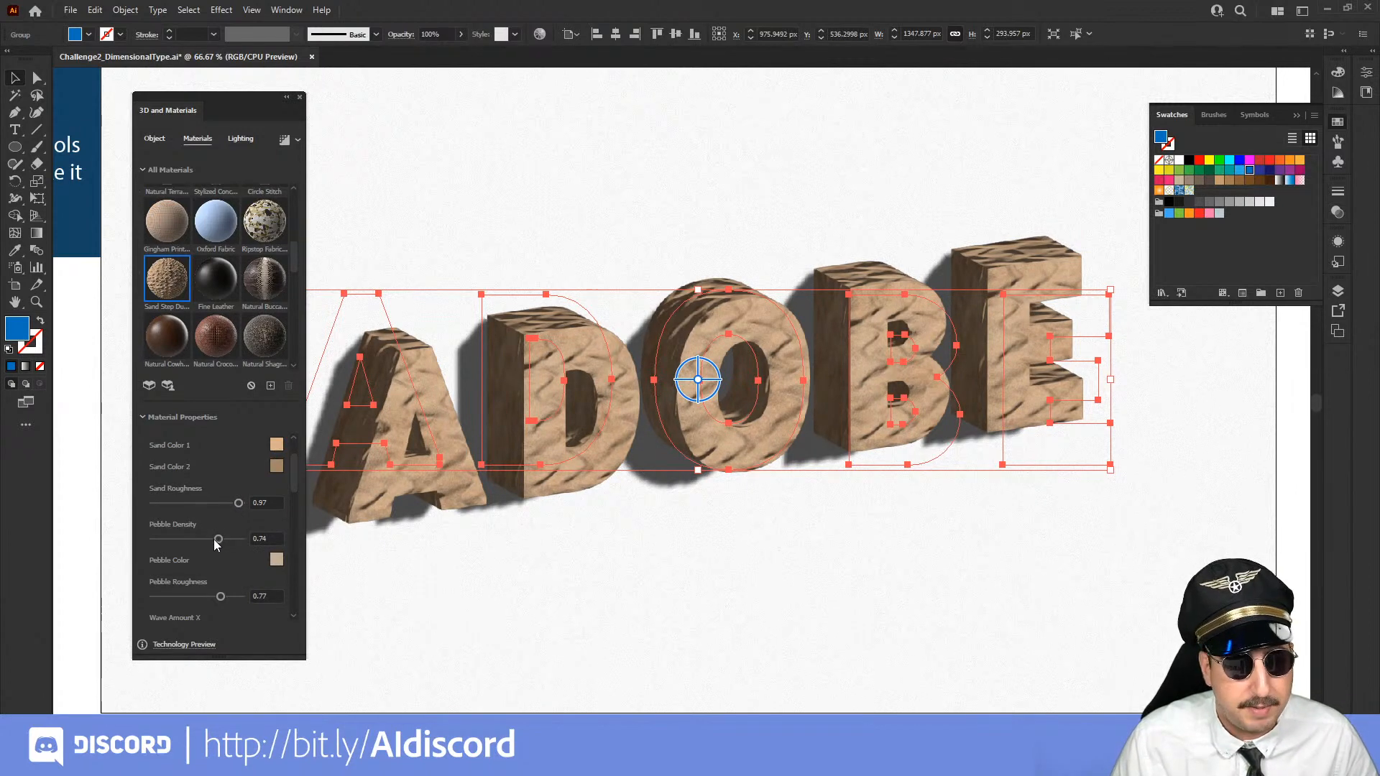
{"action": "scroll", "coordinate": [214, 539], "scroll_direction": "down", "scroll_amount": 2}
{"action": "left_click_drag", "start_coordinate": [220, 540], "coordinate": [227, 540]}
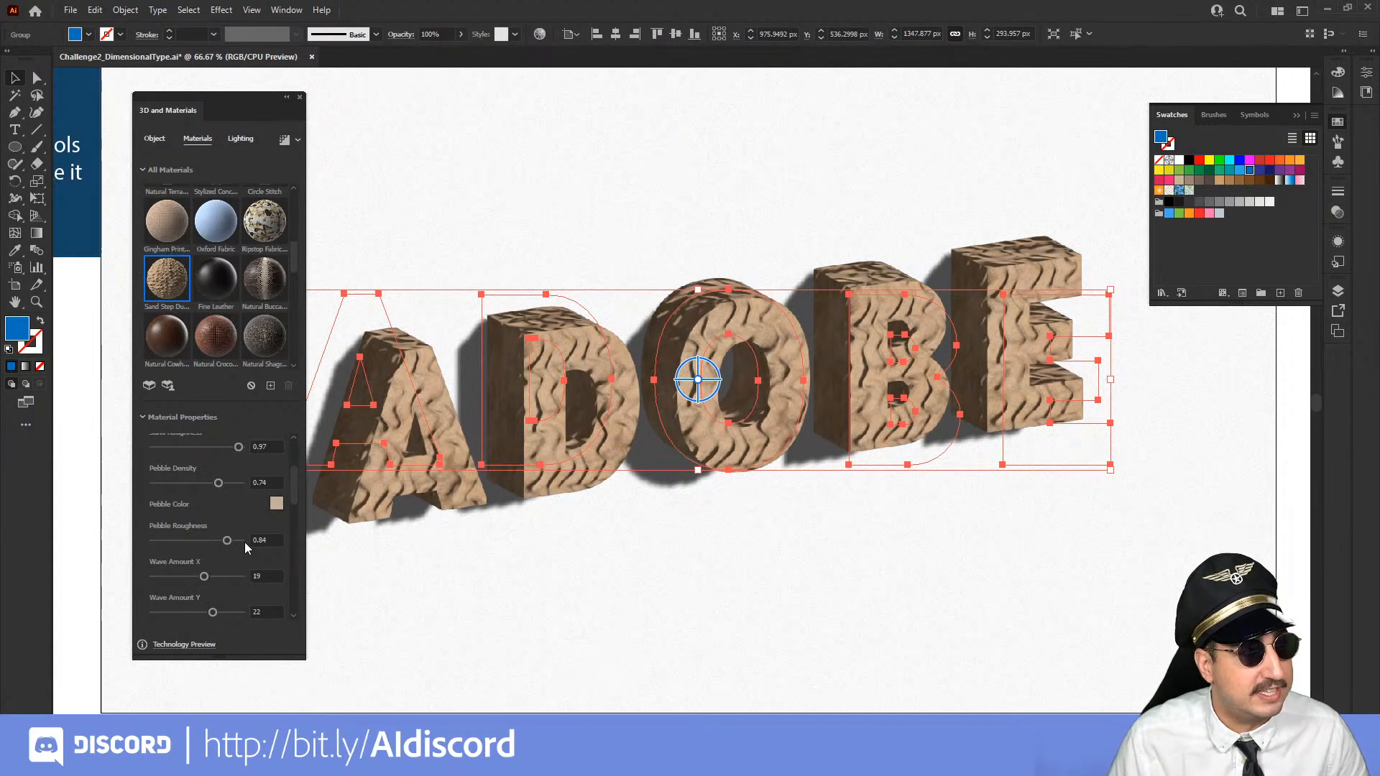
Rotate the sand material's pattern on the lettering by setting its position rotation to 91
{"action": "scroll", "coordinate": [187, 545], "scroll_direction": "down", "scroll_amount": 3}
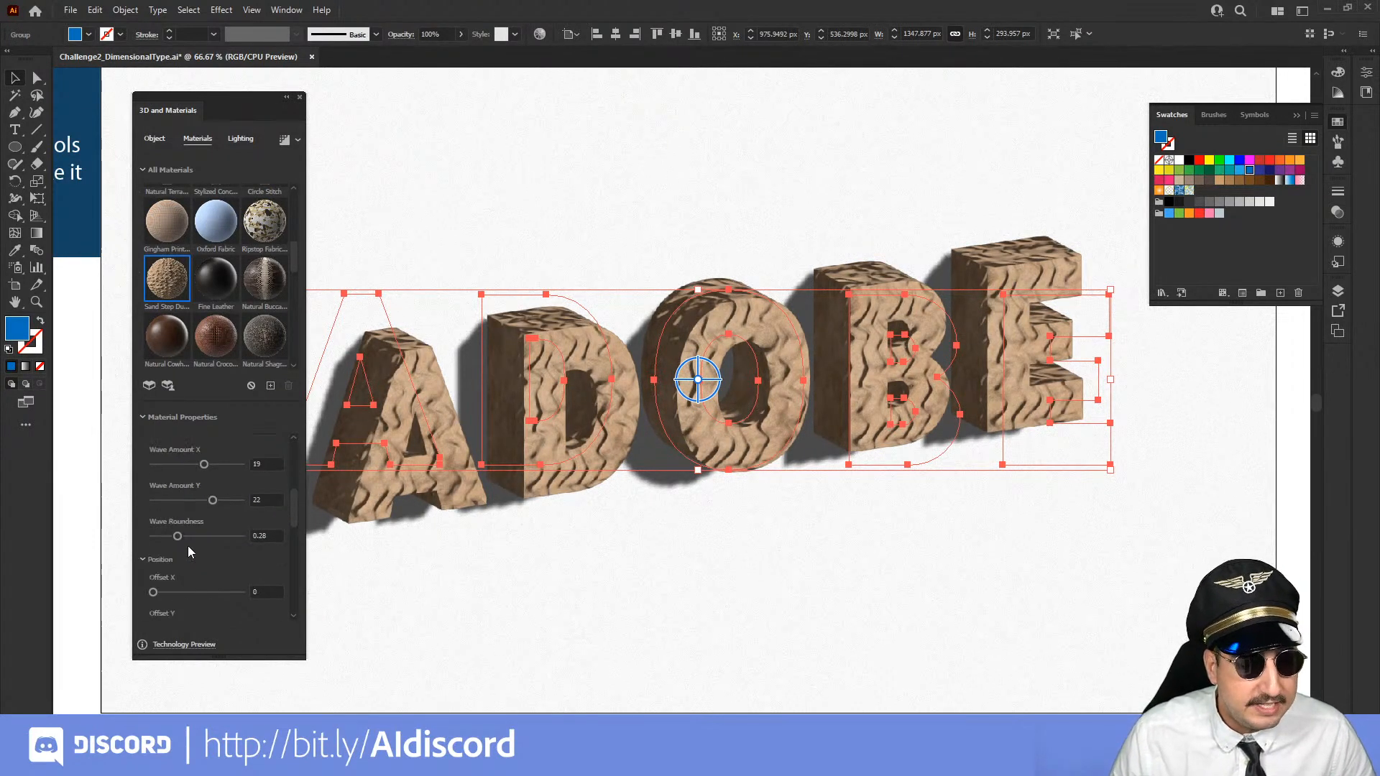
{"action": "scroll", "coordinate": [187, 551], "scroll_direction": "down", "scroll_amount": 3}
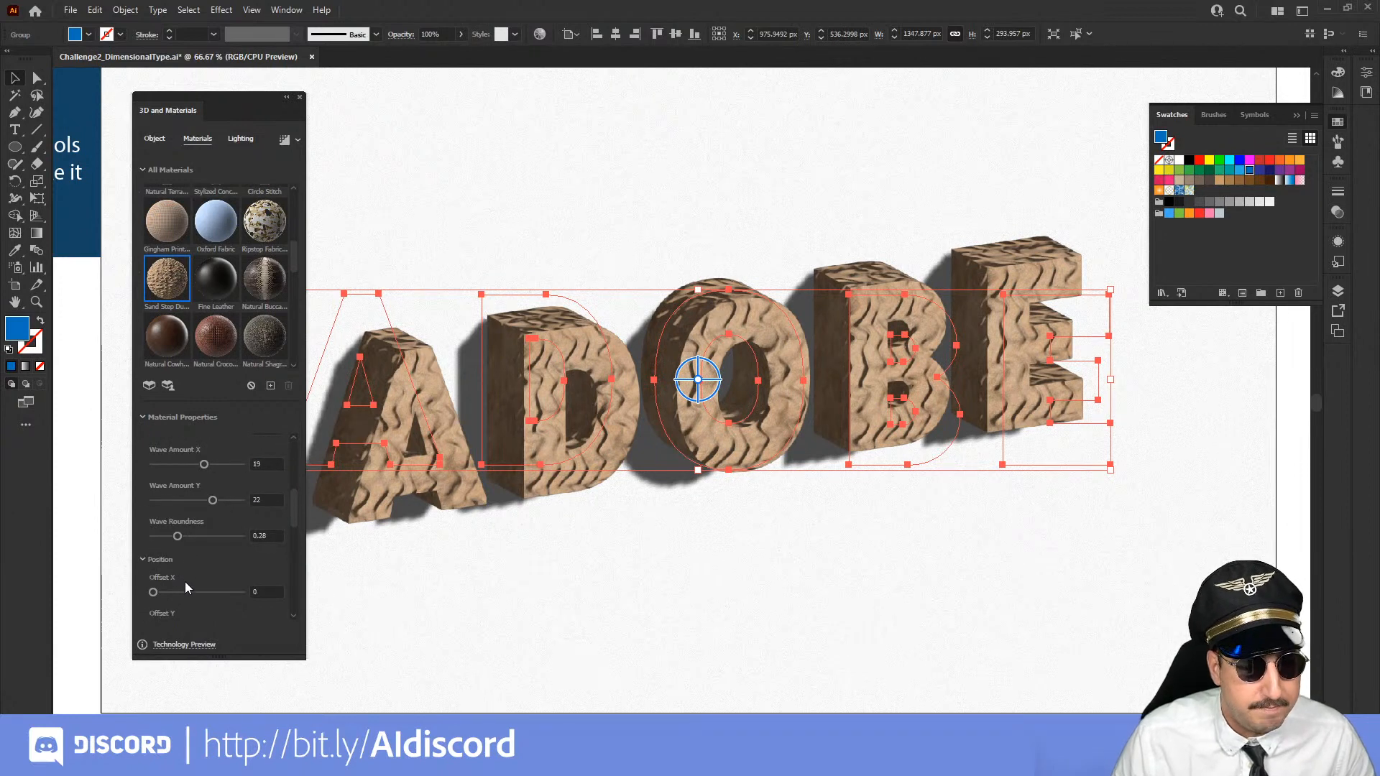
{"action": "scroll", "coordinate": [185, 587], "scroll_direction": "down", "scroll_amount": 3}
{"action": "left_click", "coordinate": [175, 608]}
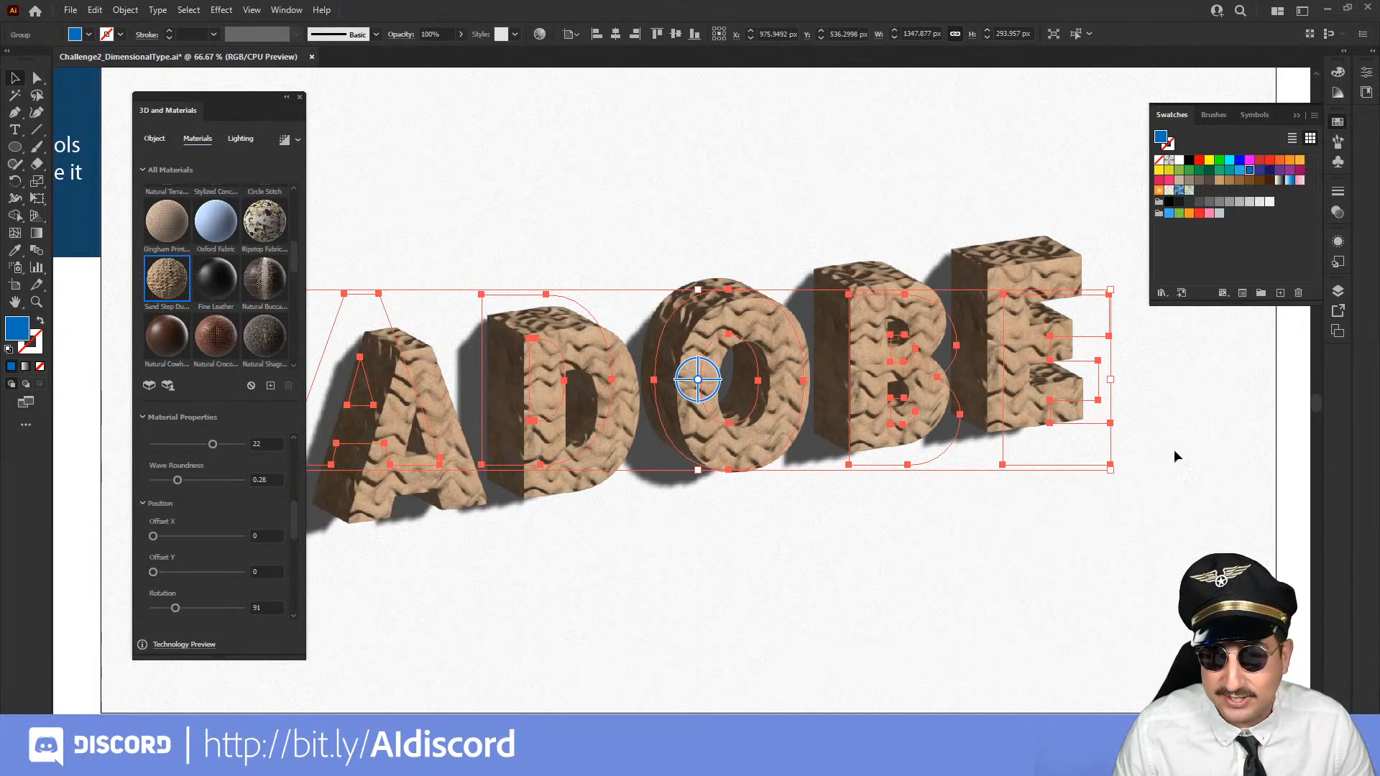
Examine the rotated sand pattern on the whole lettering and up close on the letters O and B
{"action": "left_click", "coordinate": [1246, 451]}
{"action": "key", "text": "z"}
{"action": "left_click", "coordinate": [759, 461], "text": "alt"}
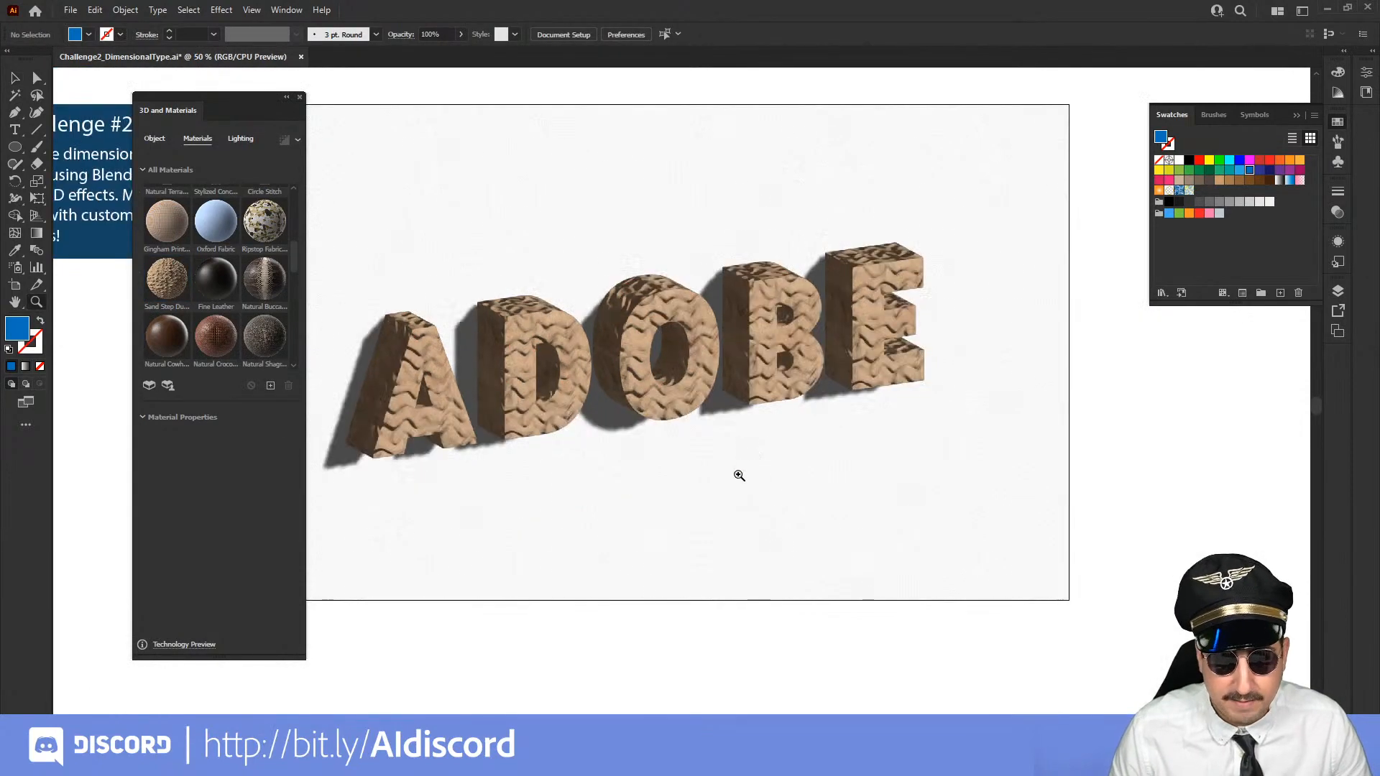
{"action": "left_click_drag", "start_coordinate": [690, 463], "coordinate": [769, 459]}
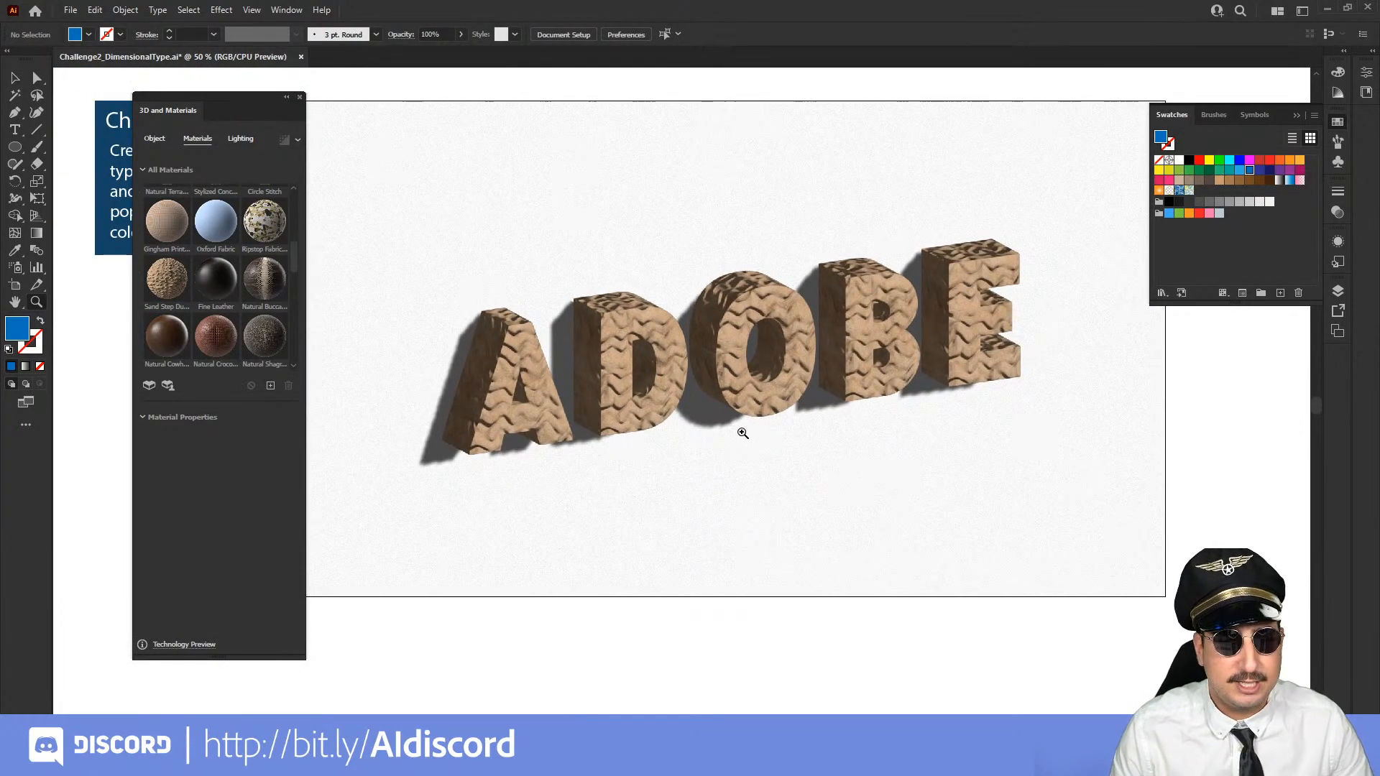
{"action": "left_click", "coordinate": [758, 408]}
{"action": "left_click", "coordinate": [679, 372]}
{"action": "left_click", "coordinate": [754, 245]}
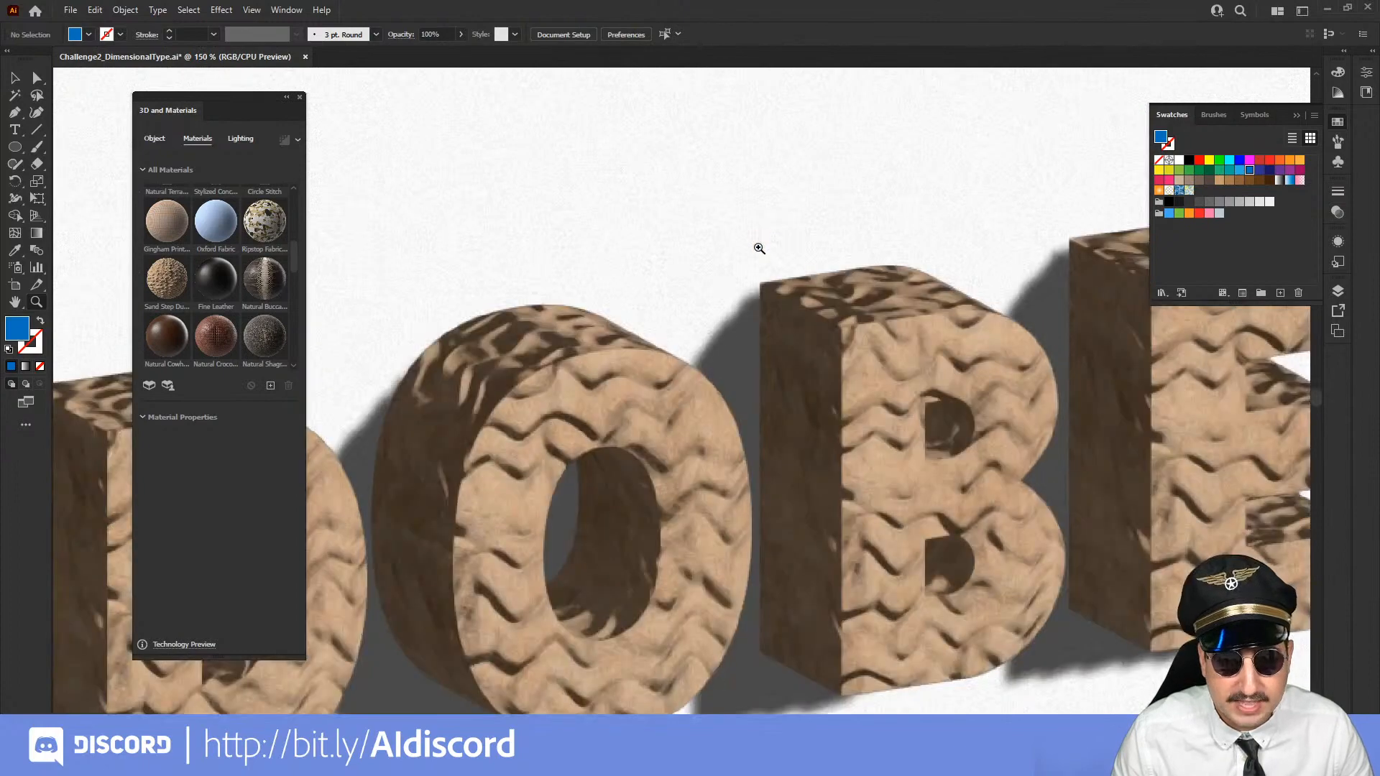
Change the lettering's bevel shape to Round with a width of 100% and a height of 45%
{"action": "key", "text": "v"}
{"action": "left_click", "coordinate": [871, 353]}
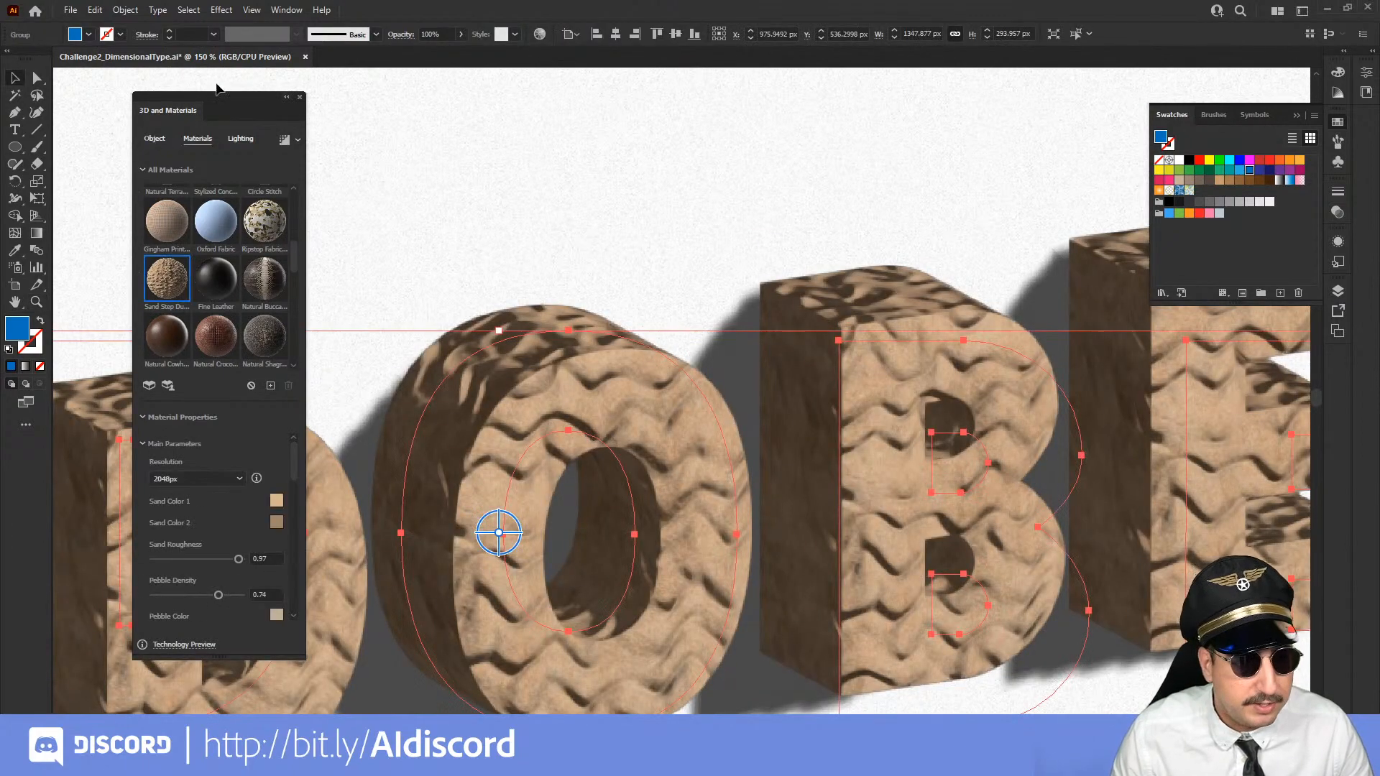
{"action": "left_click", "coordinate": [164, 138]}
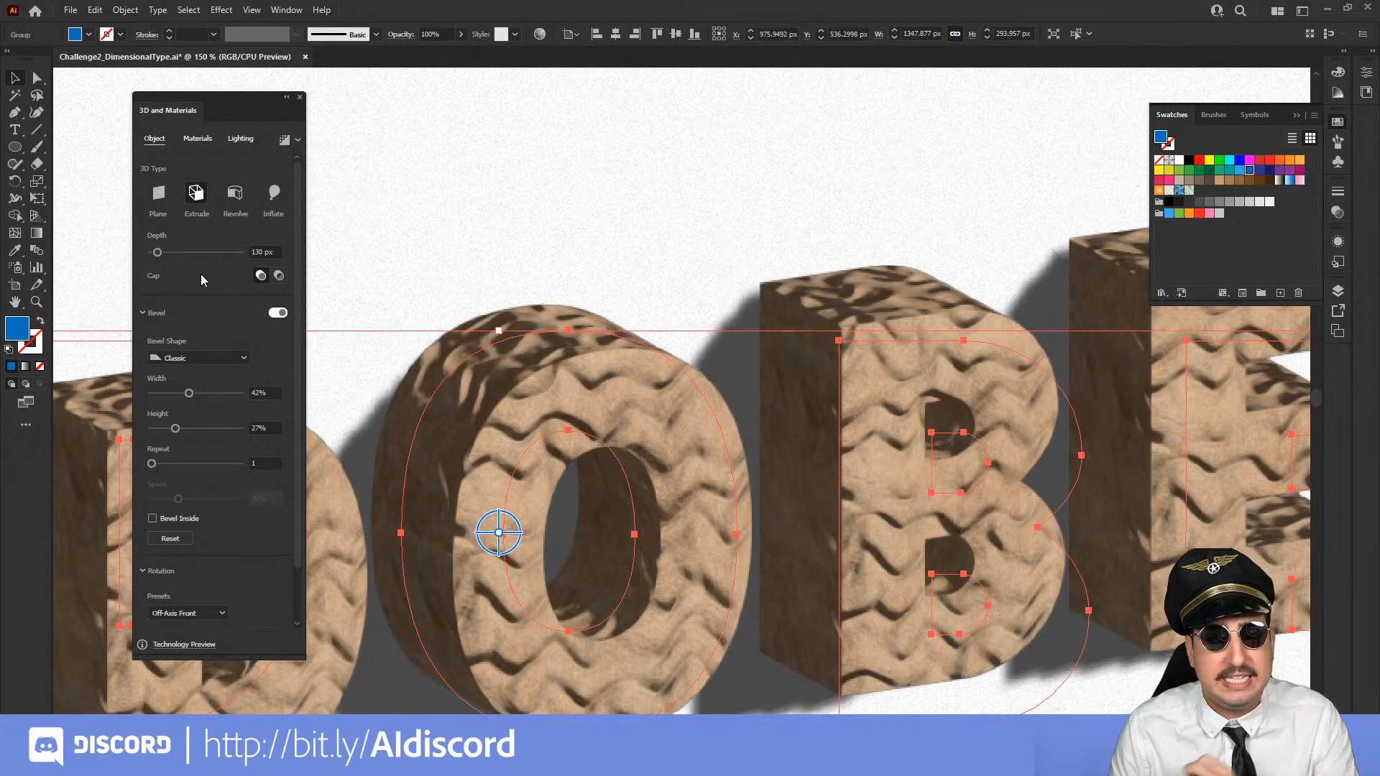
{"action": "left_click", "coordinate": [192, 353]}
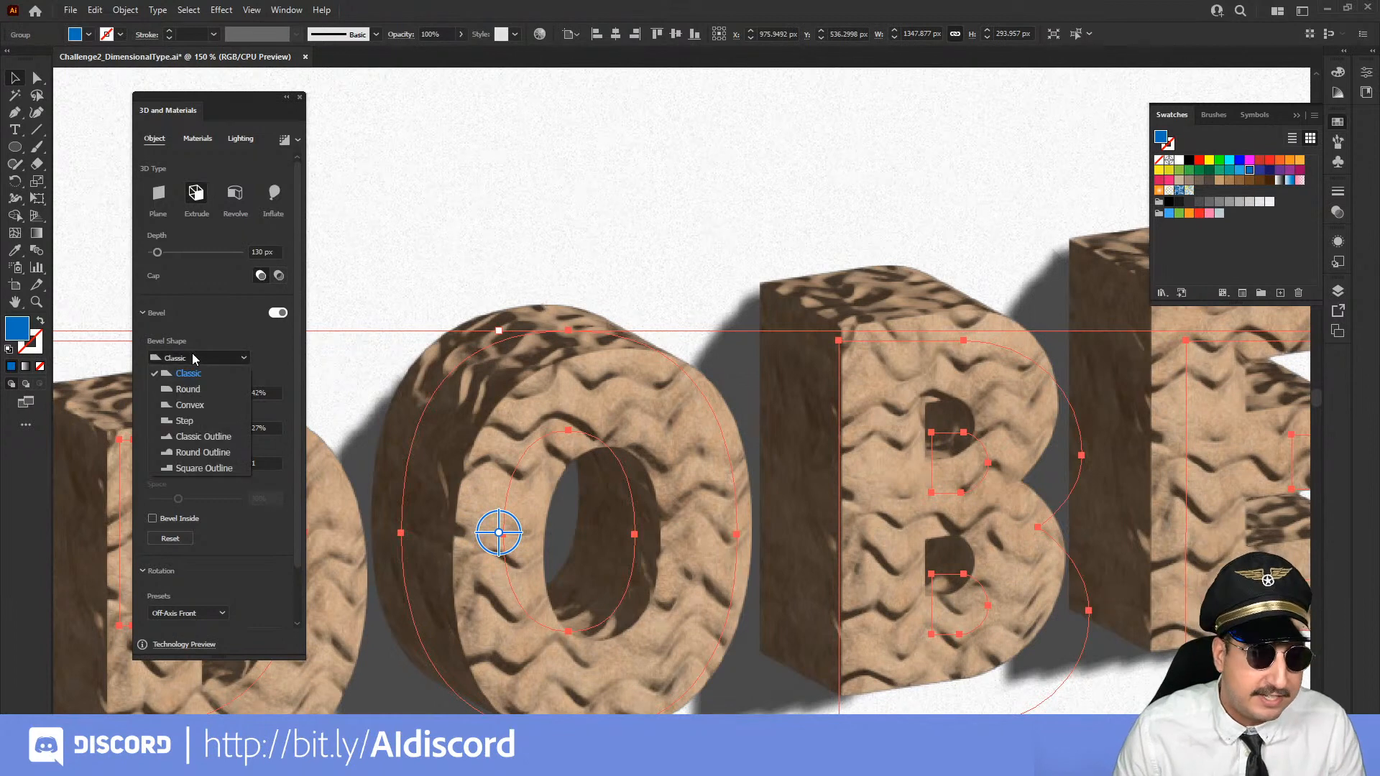
{"action": "left_click", "coordinate": [198, 390]}
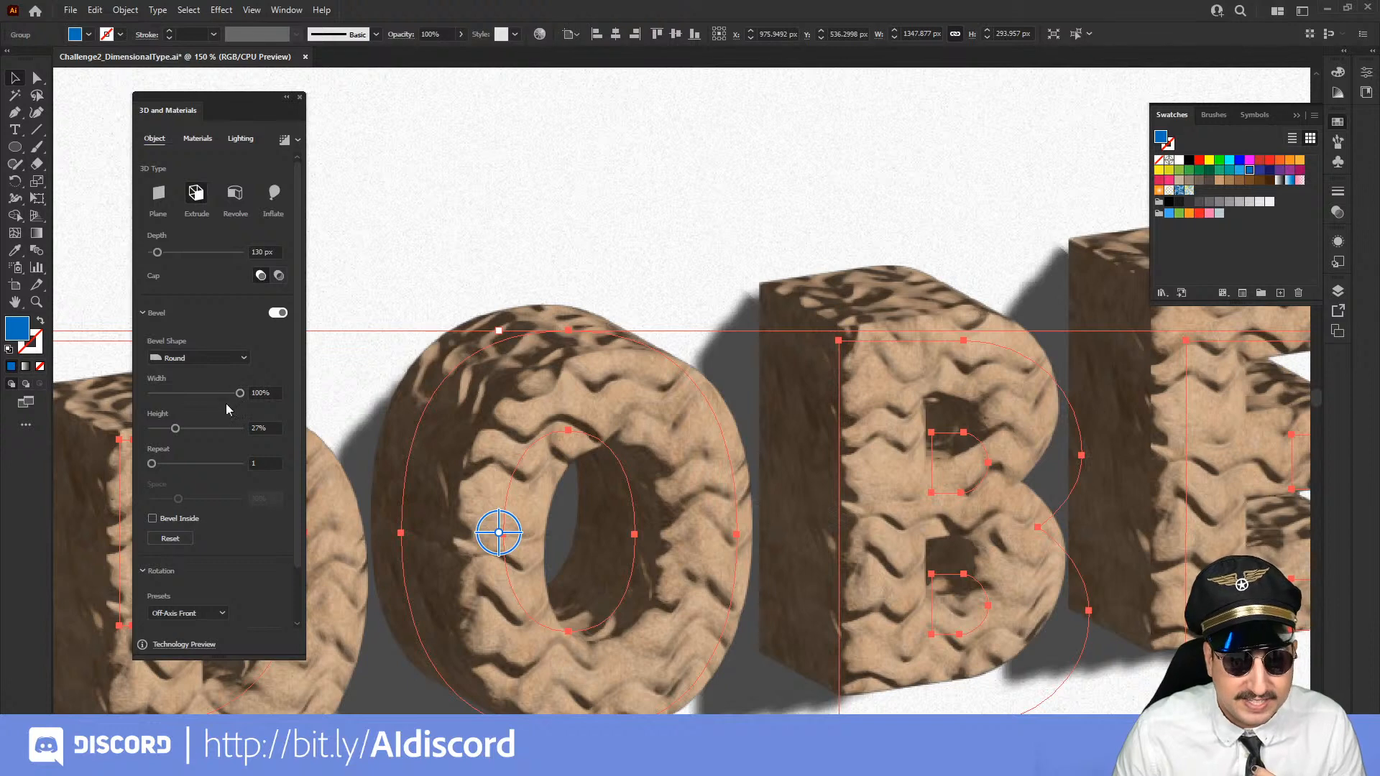
{"action": "left_click_drag", "start_coordinate": [225, 429], "coordinate": [191, 430]}
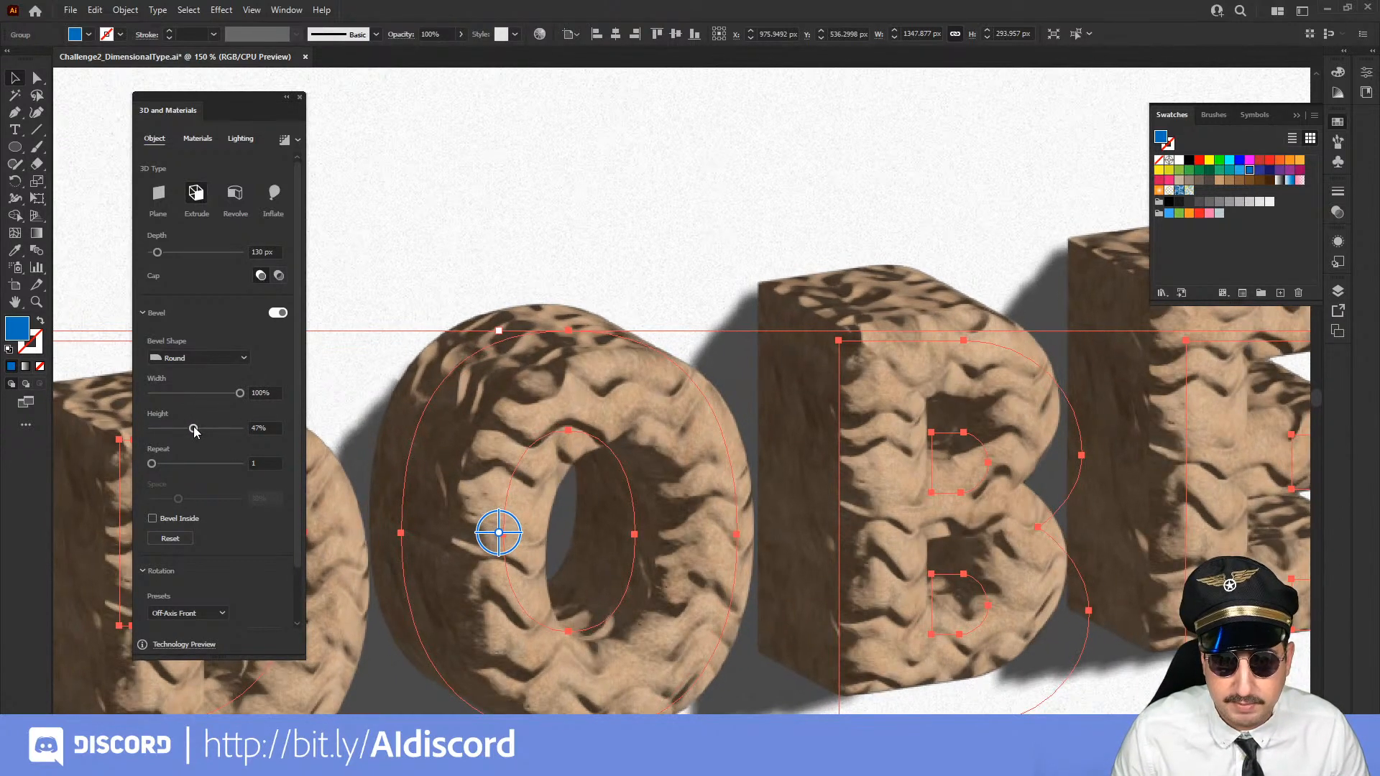
Examine the round-beveled sand lettering as a whole and put away the color swatches
{"action": "left_click", "coordinate": [589, 237]}
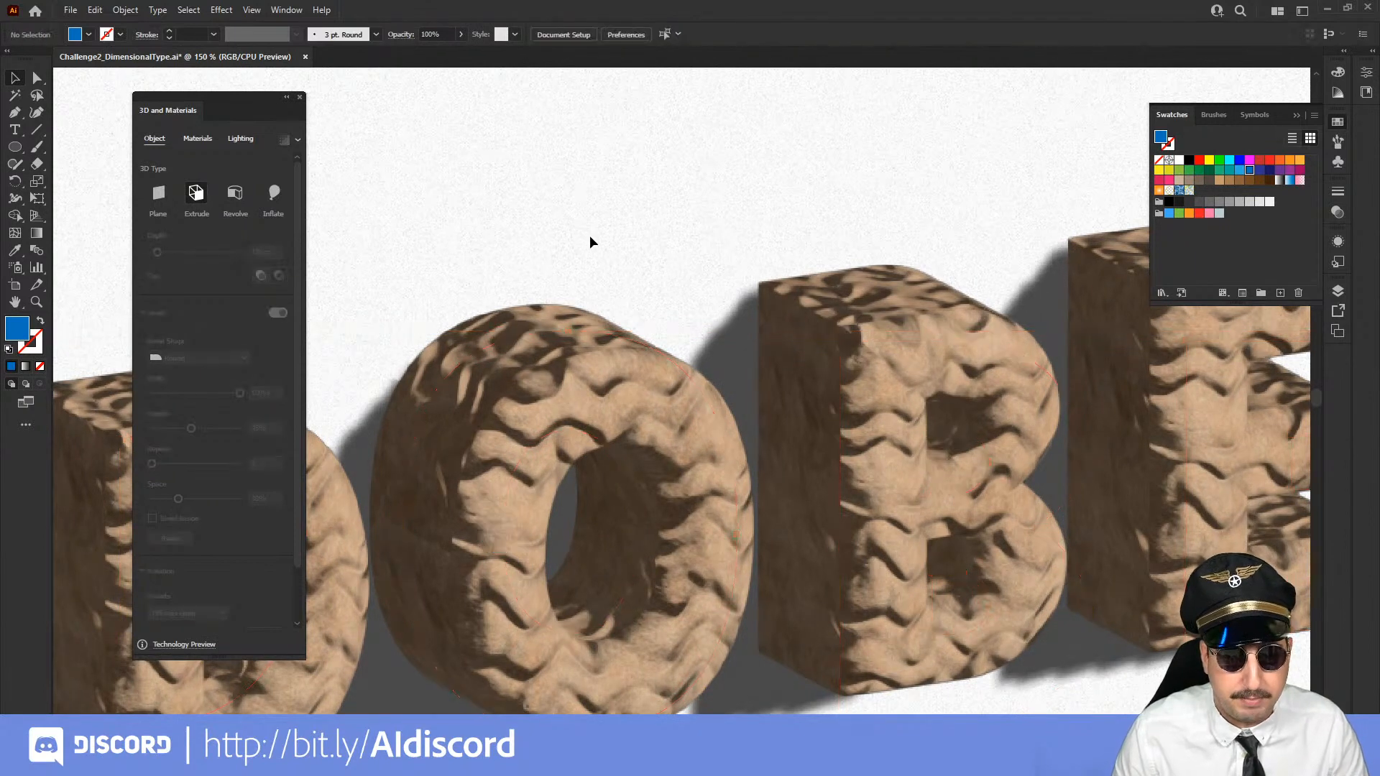
{"action": "key", "text": "z"}
{"action": "left_click", "coordinate": [638, 445], "text": "alt"}
{"action": "left_click", "coordinate": [674, 433], "text": "alt"}
{"action": "left_click_drag", "start_coordinate": [621, 456], "coordinate": [705, 424]}
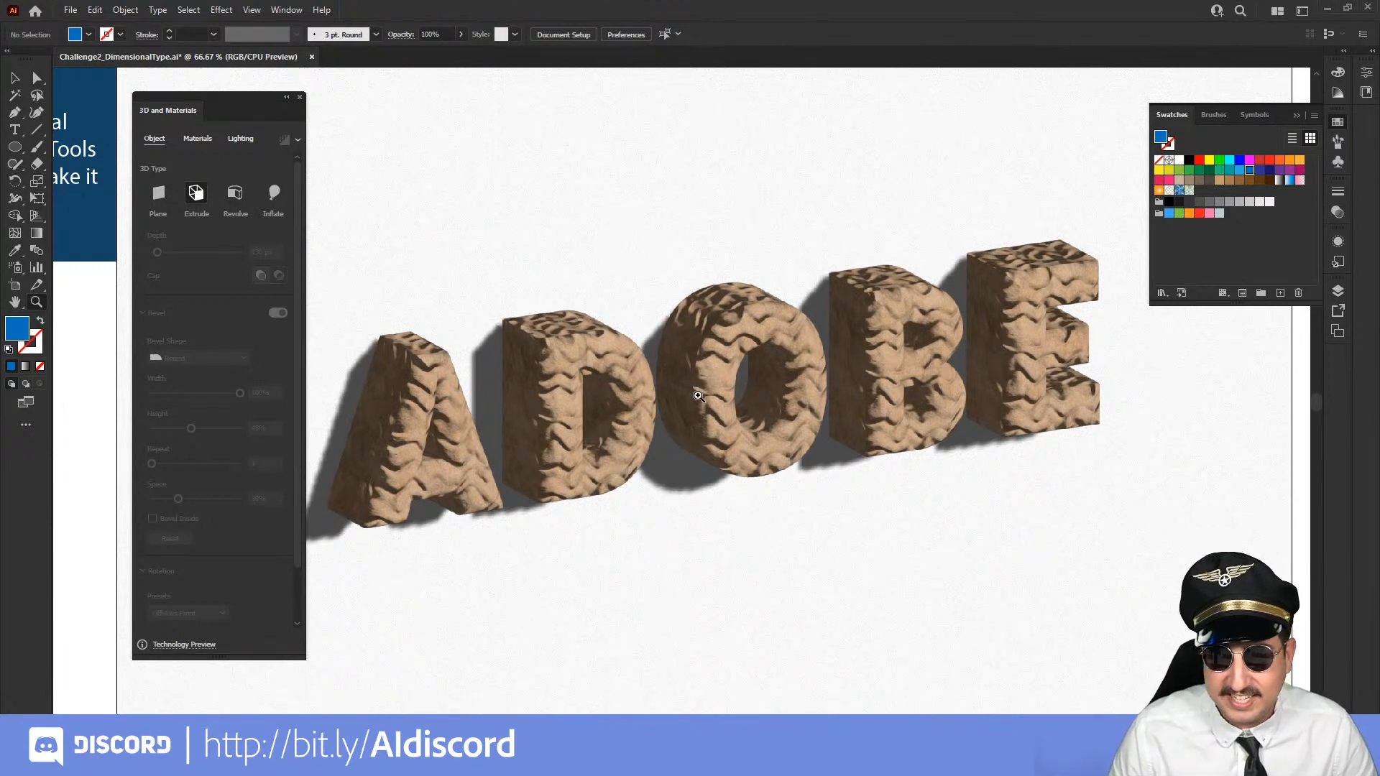
{"action": "left_click_drag", "start_coordinate": [628, 366], "coordinate": [662, 386]}
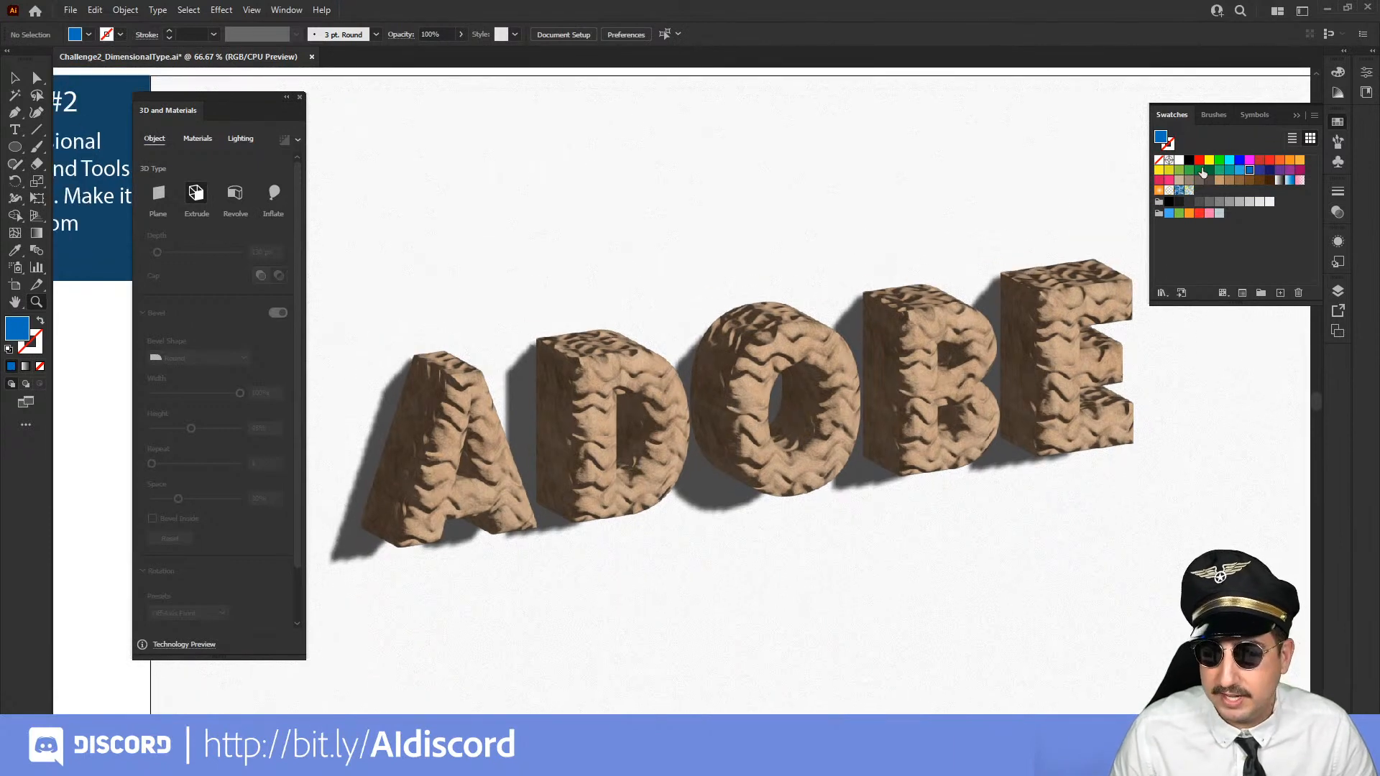
{"action": "left_click", "coordinate": [1297, 115]}
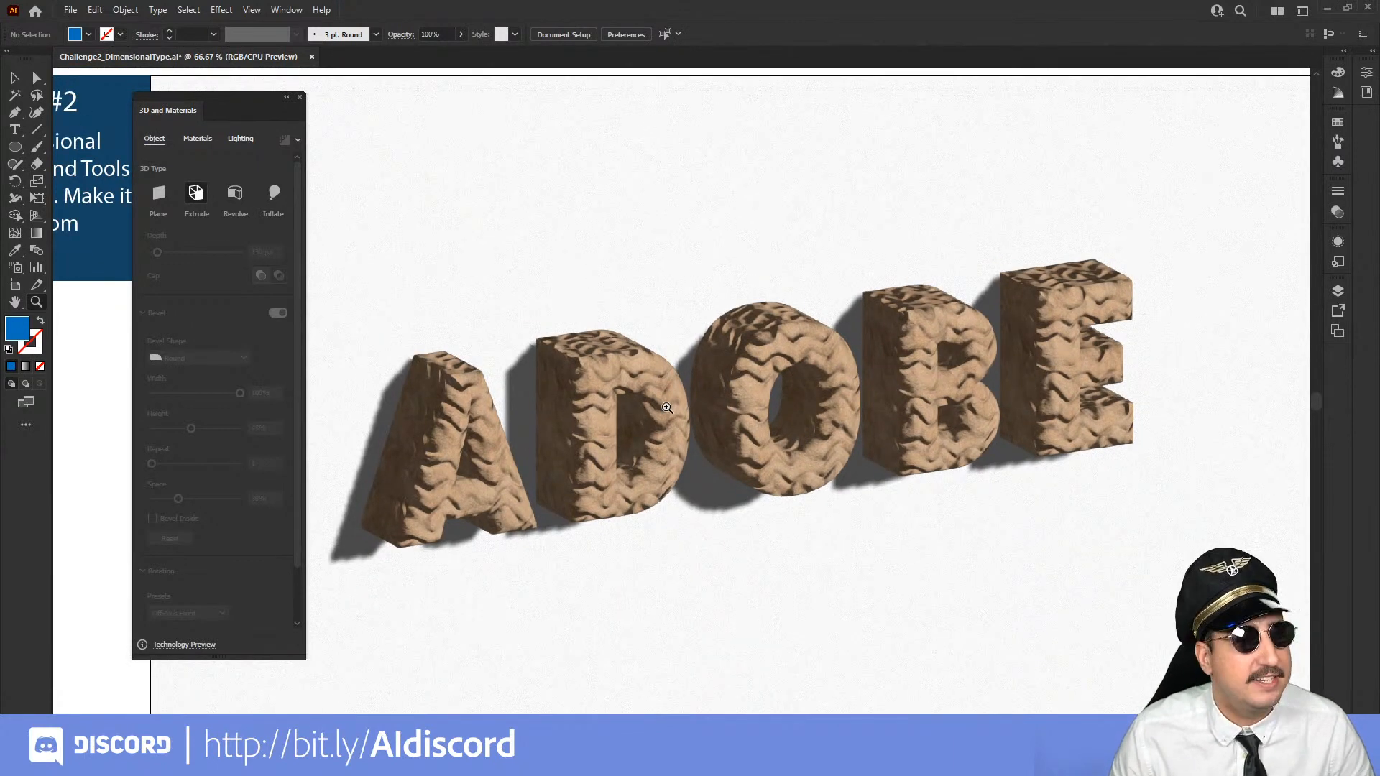
{"action": "left_click", "coordinate": [672, 409]}
{"action": "left_click", "coordinate": [841, 377], "text": "alt"}
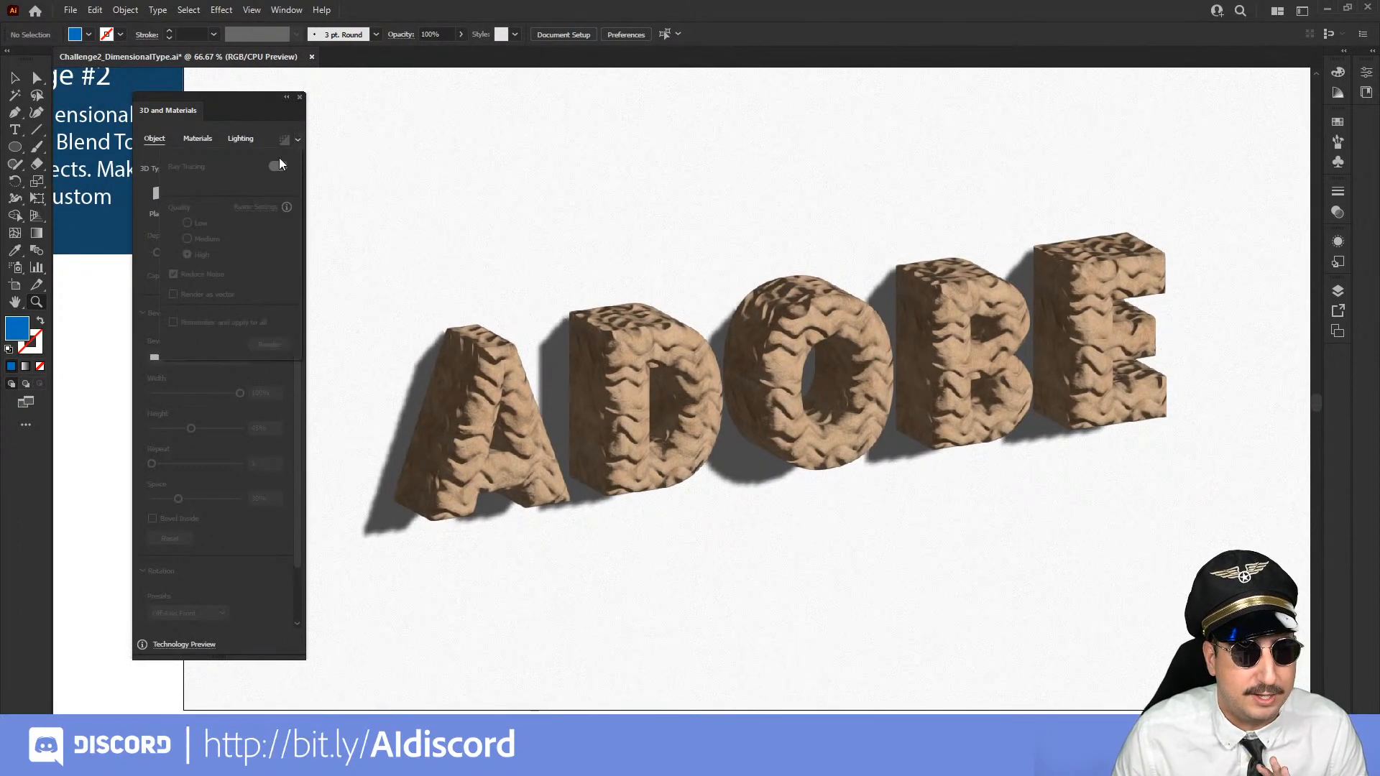
Turn on ray tracing for the sand ADOBE lettering and render it at High quality with Reduce Noise
{"action": "key", "text": "v"}
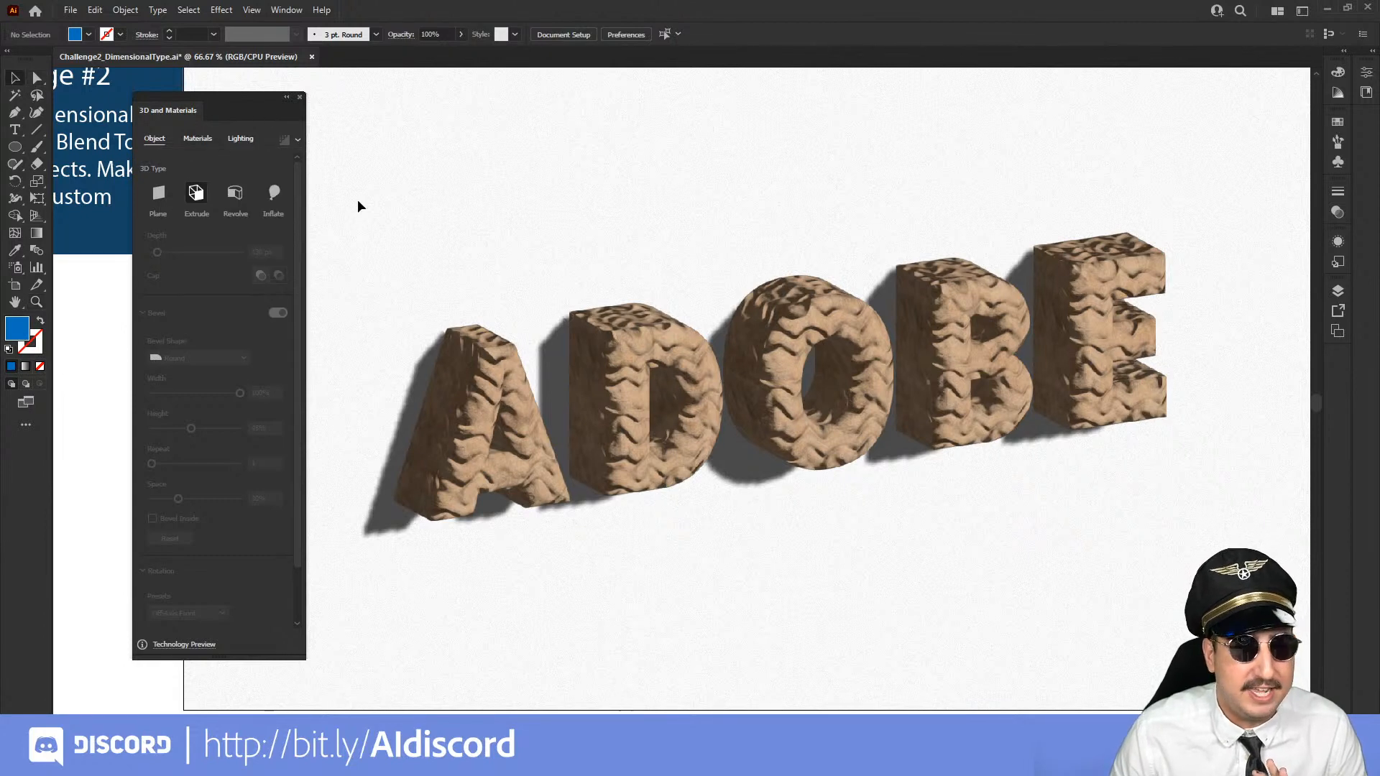
{"action": "left_click", "coordinate": [507, 370]}
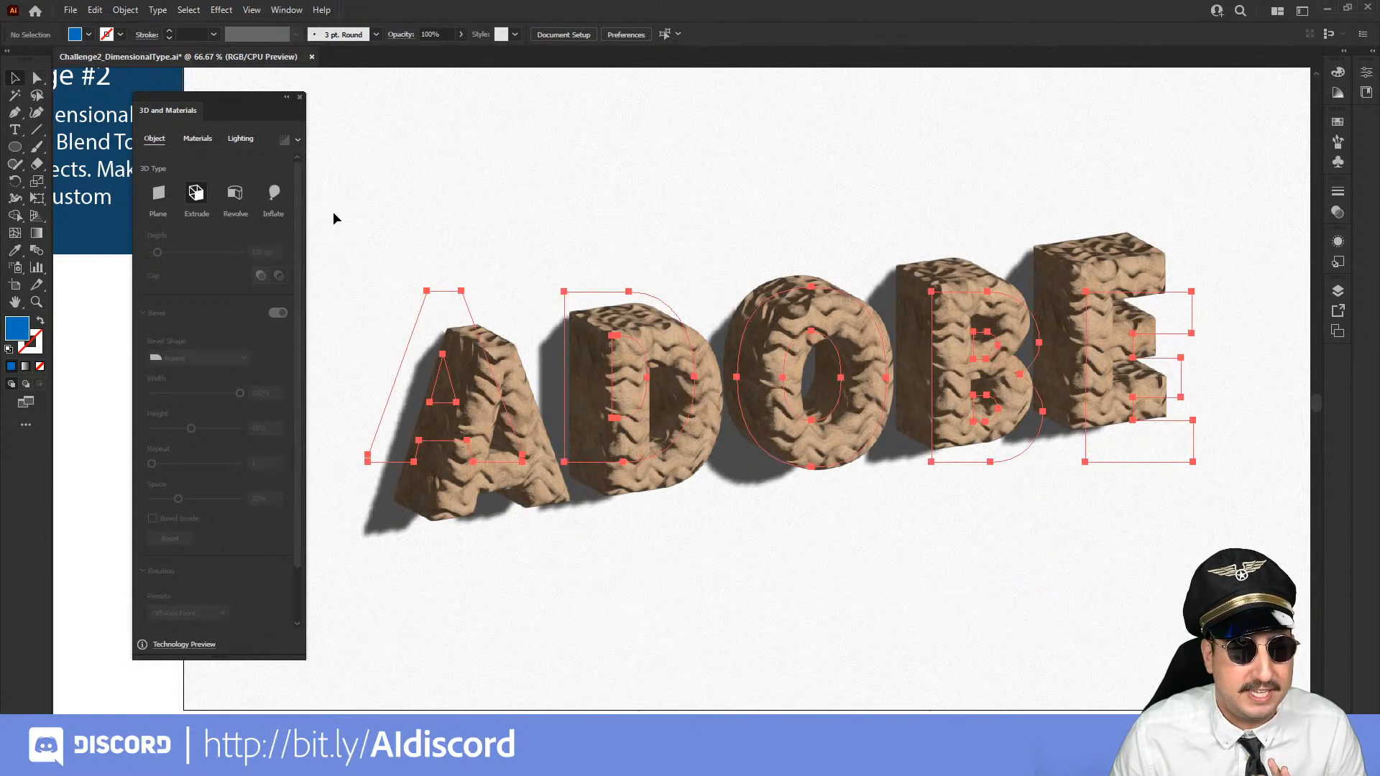
{"action": "left_click", "coordinate": [298, 141]}
{"action": "left_click", "coordinate": [279, 168]}
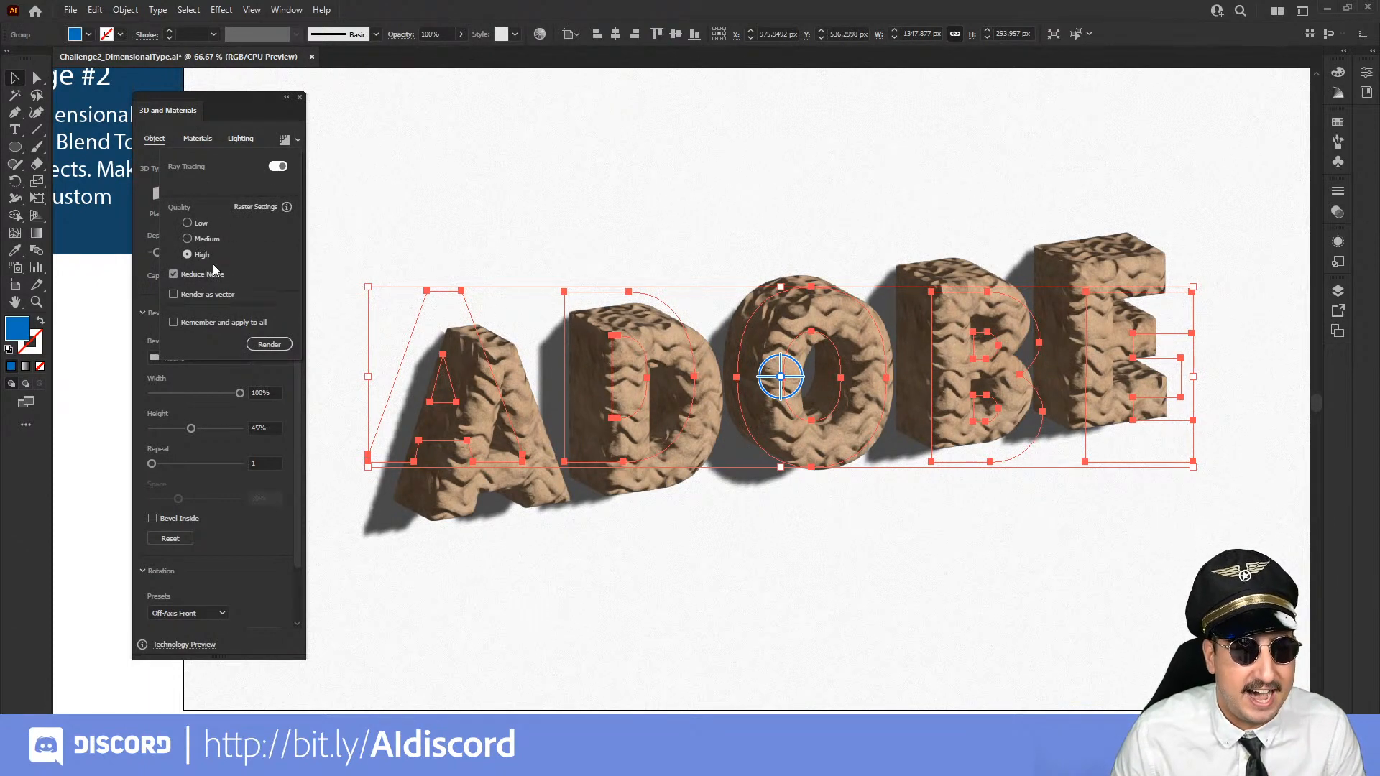
{"action": "left_click", "coordinate": [274, 346]}
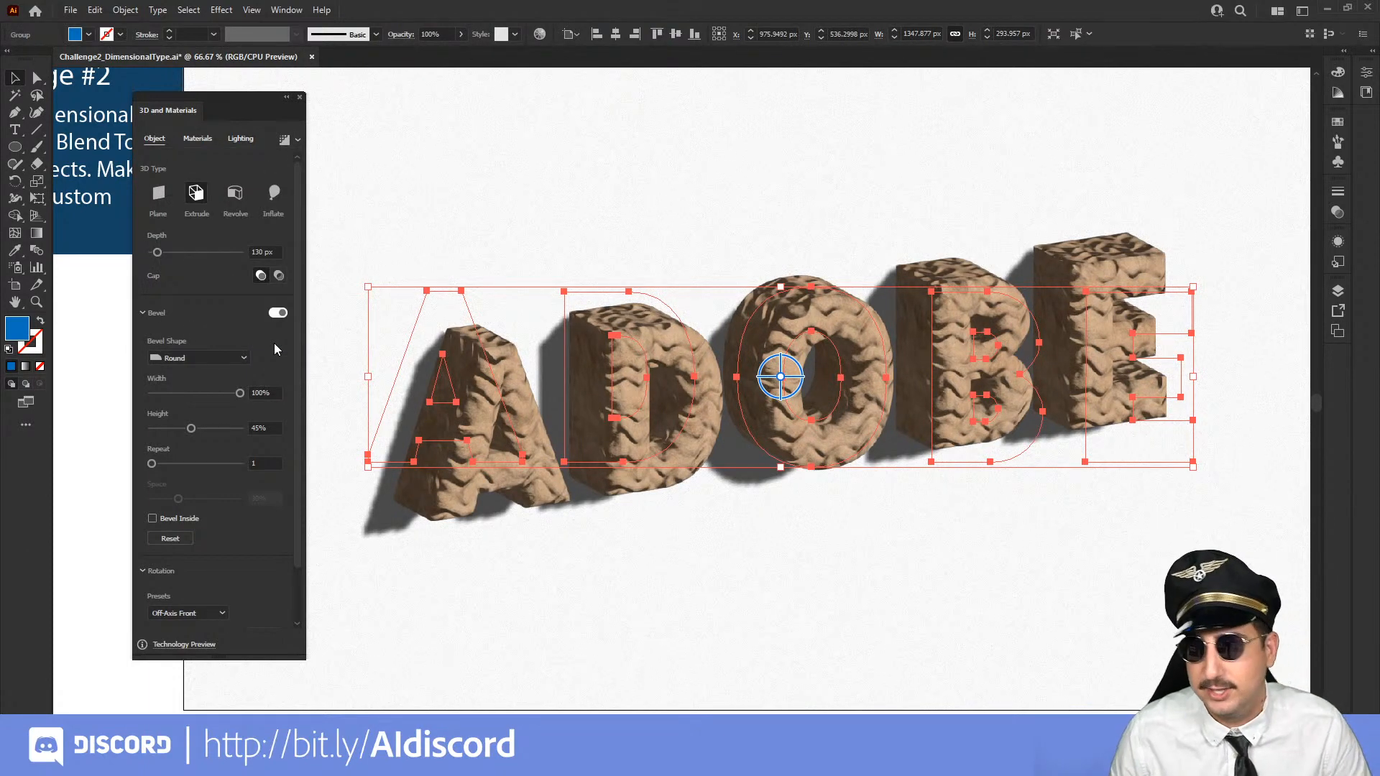
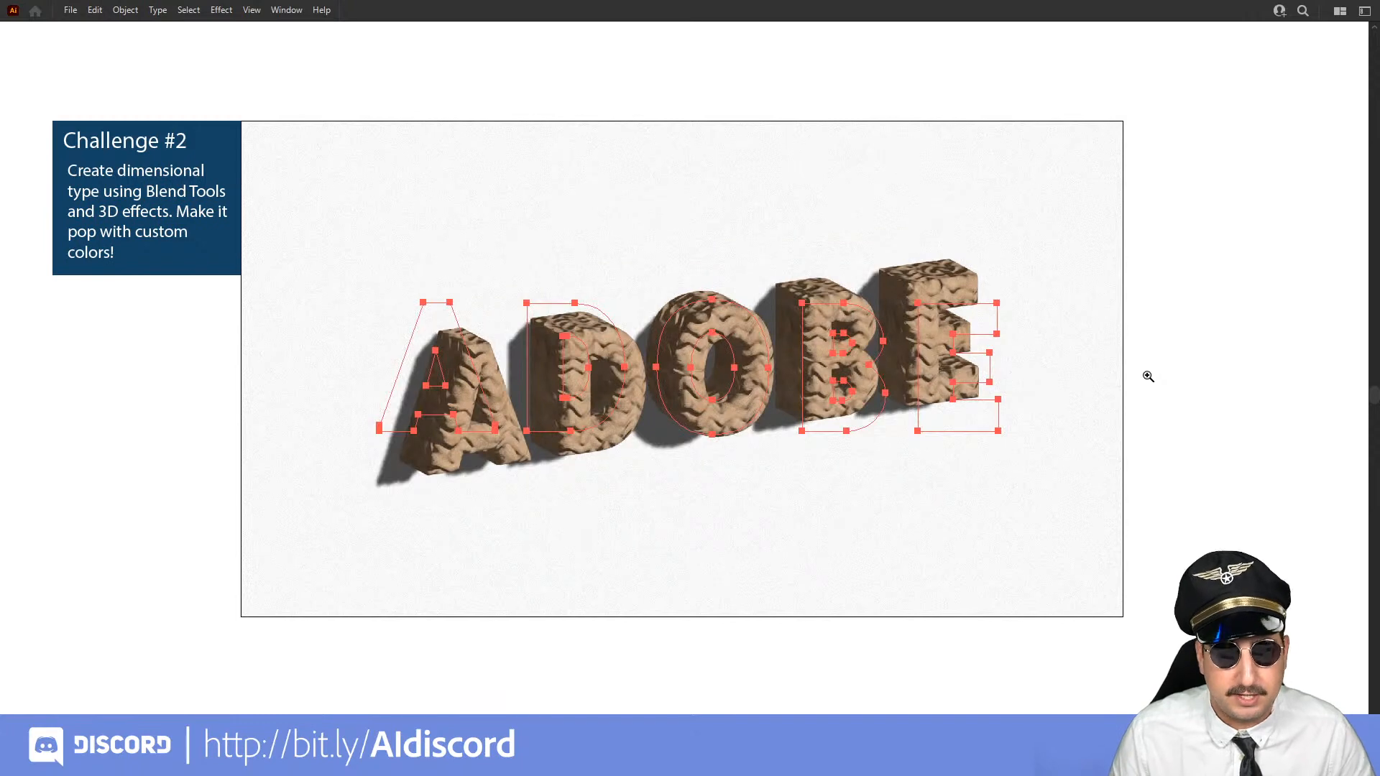
Deselect the rendered sand ADOBE lettering and bring back the hidden workspace panels
{"action": "key", "text": "v"}
{"action": "left_click", "coordinate": [1187, 369]}
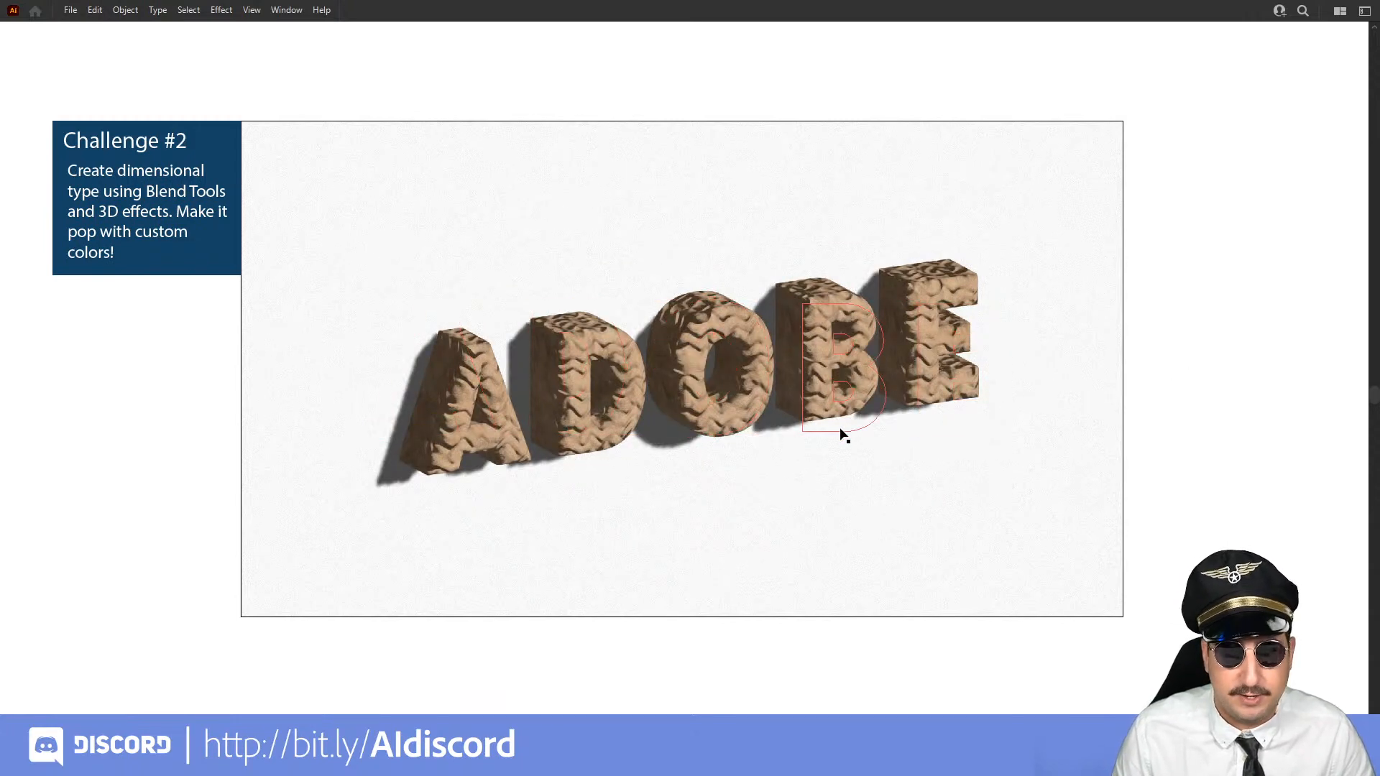
{"action": "key", "text": "Tab"}
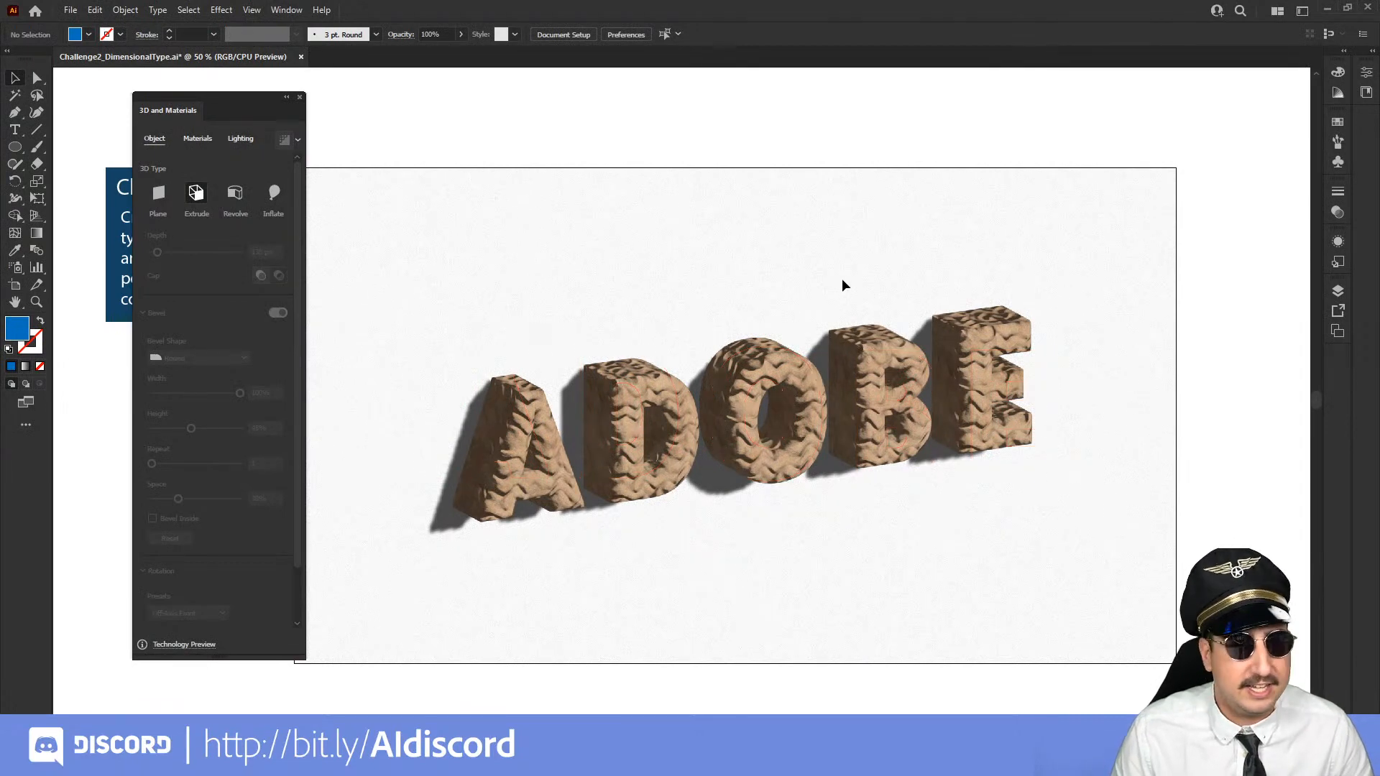
In the empty space above the artboard, draw a blue circle about 225 px wide and beside it a green one about 77 px wide
{"action": "left_click_drag", "start_coordinate": [842, 278], "coordinate": [694, 518]}
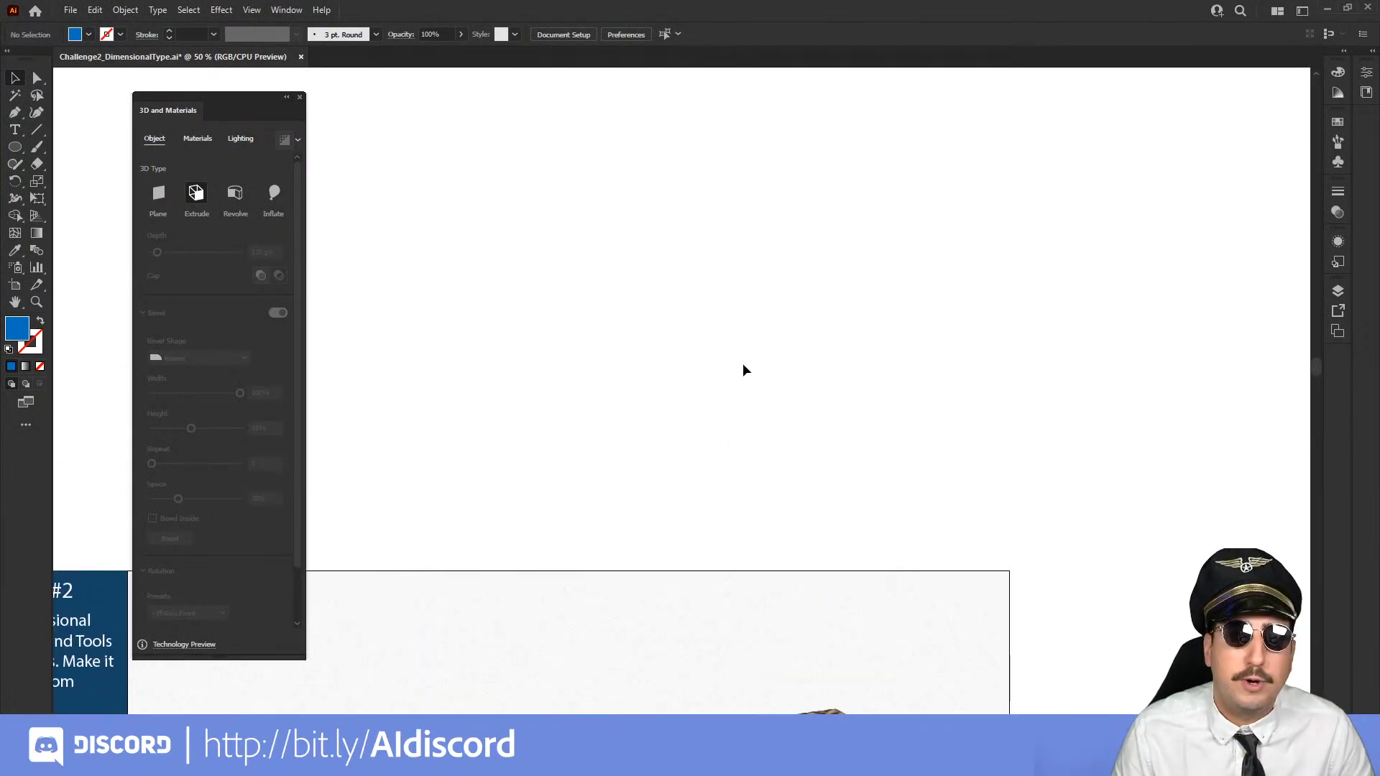
{"action": "key", "text": "z"}
{"action": "left_click", "coordinate": [760, 355]}
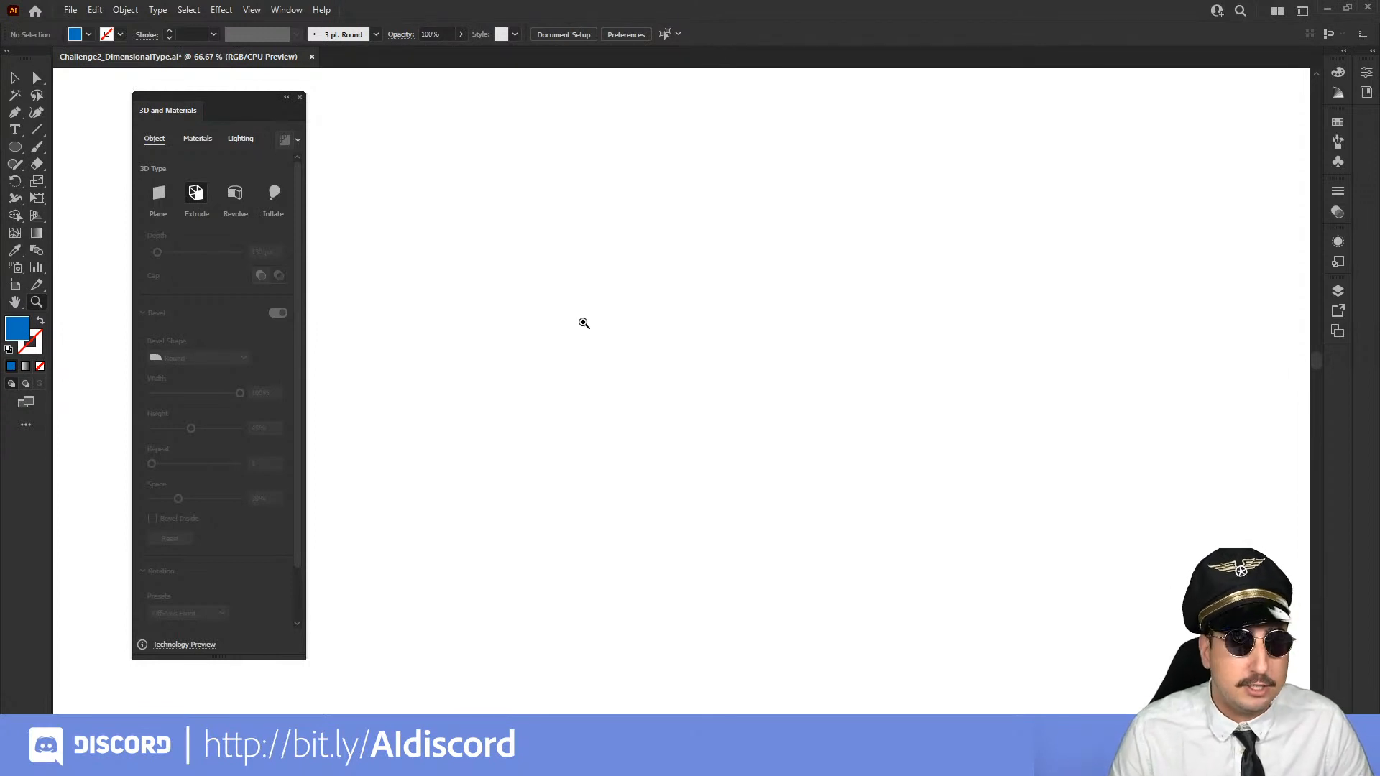
{"action": "key", "text": "l"}
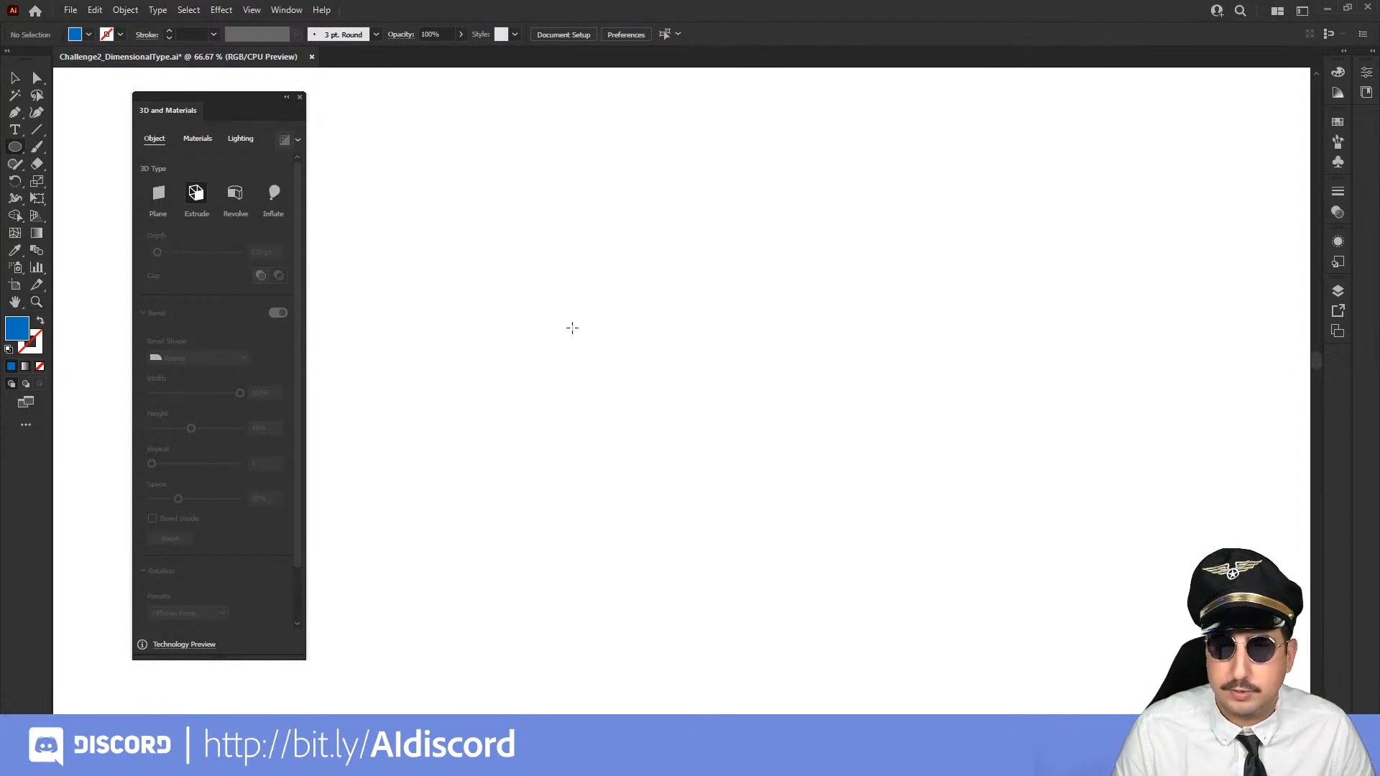
{"action": "left_click_drag", "start_coordinate": [572, 327], "coordinate": [503, 271]}
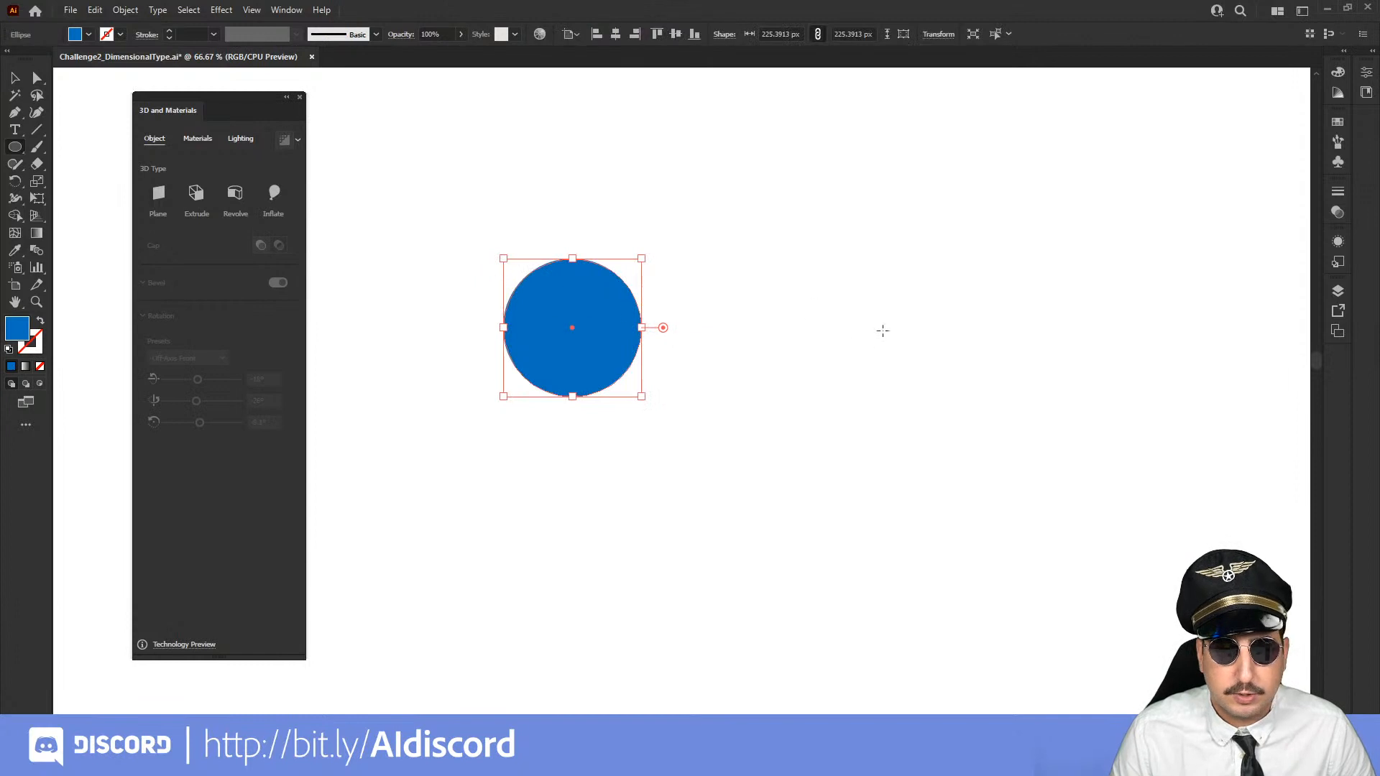
{"action": "left_click_drag", "start_coordinate": [901, 327], "coordinate": [877, 303]}
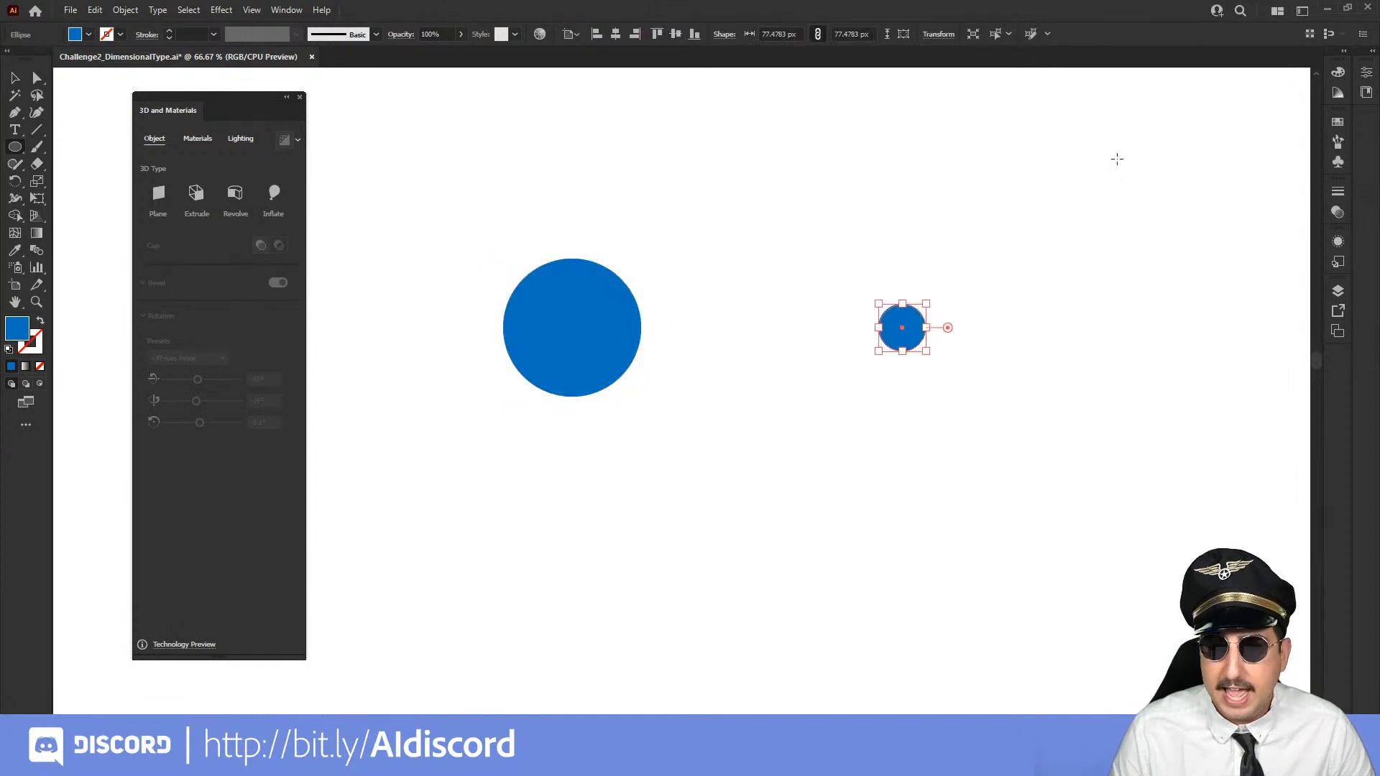
{"action": "left_click", "coordinate": [1336, 123]}
{"action": "left_click", "coordinate": [1220, 167]}
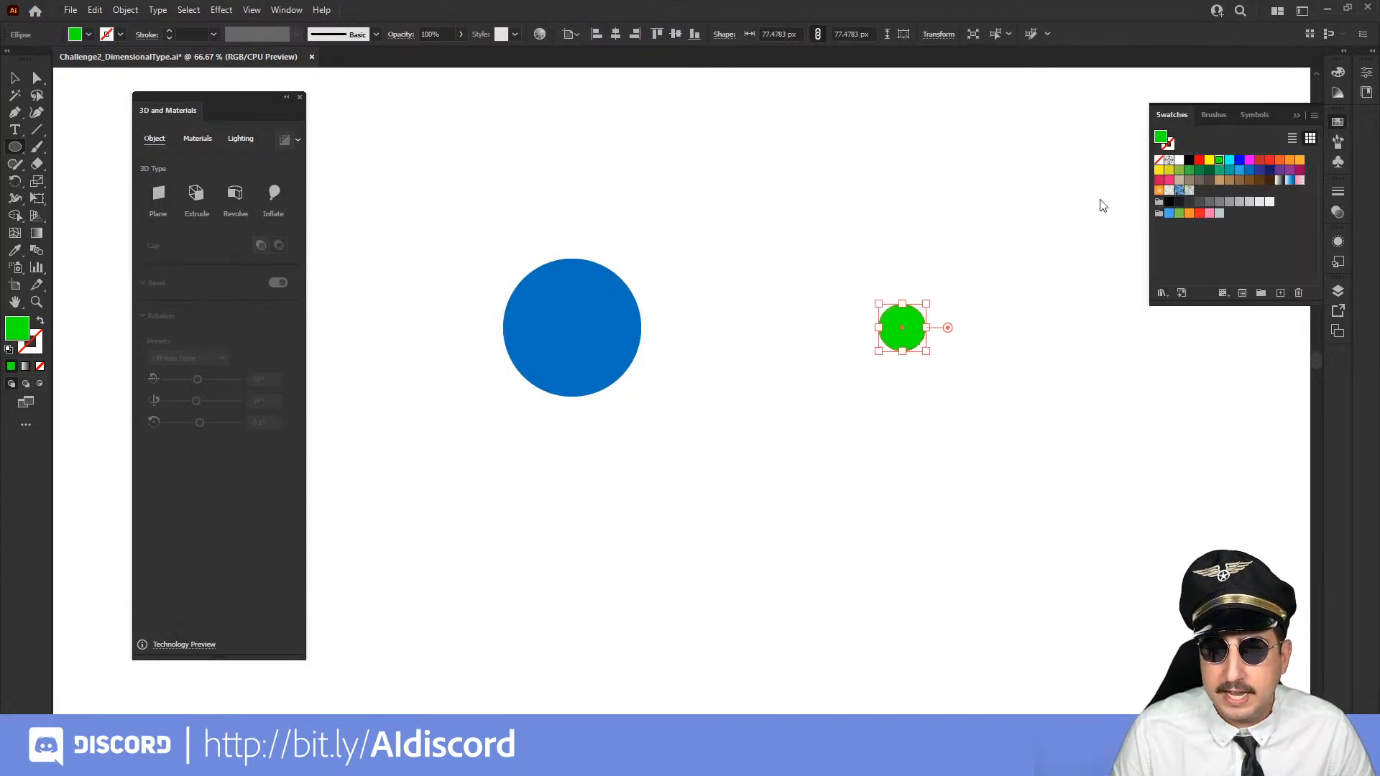
Make a blend between the large blue circle and the small green circle
{"action": "key", "text": "v"}
{"action": "left_click", "coordinate": [563, 329]}
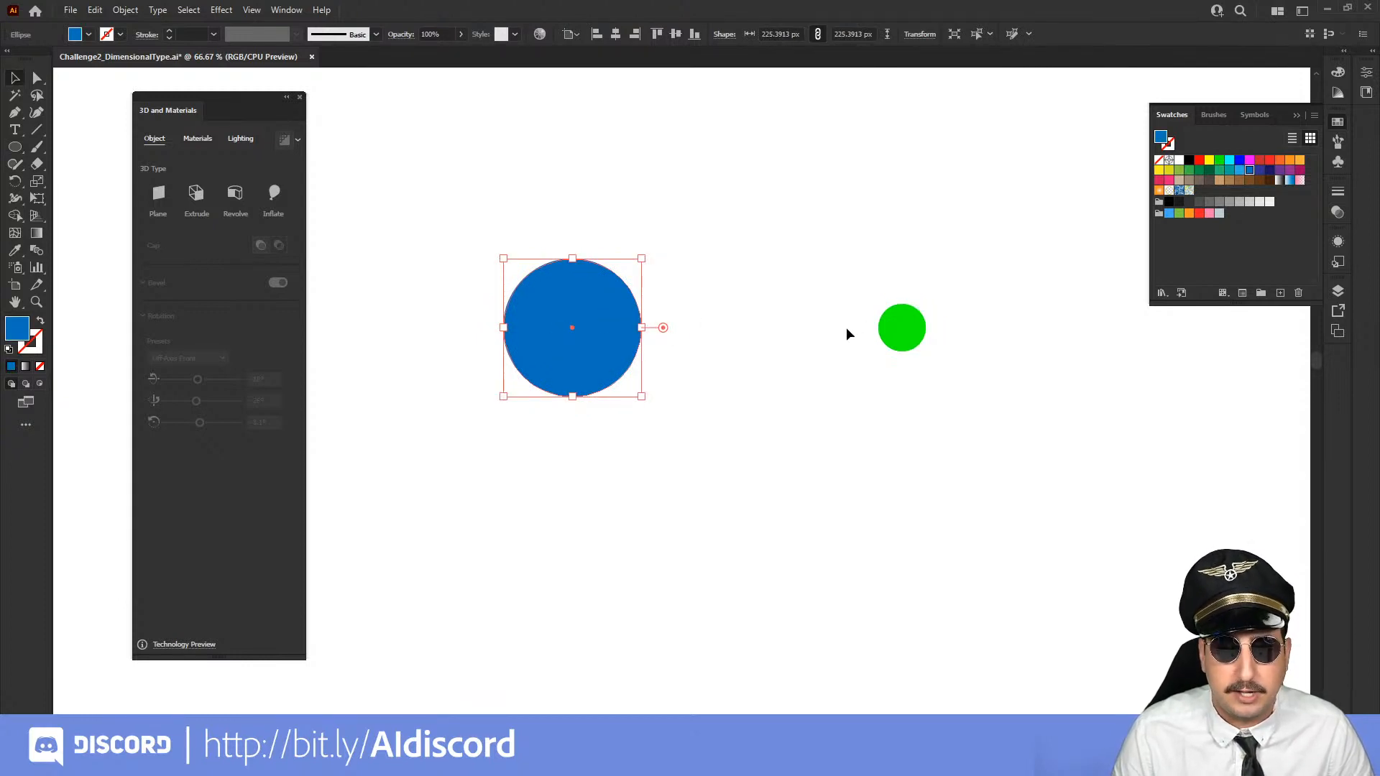
{"action": "left_click_drag", "start_coordinate": [929, 249], "coordinate": [579, 421]}
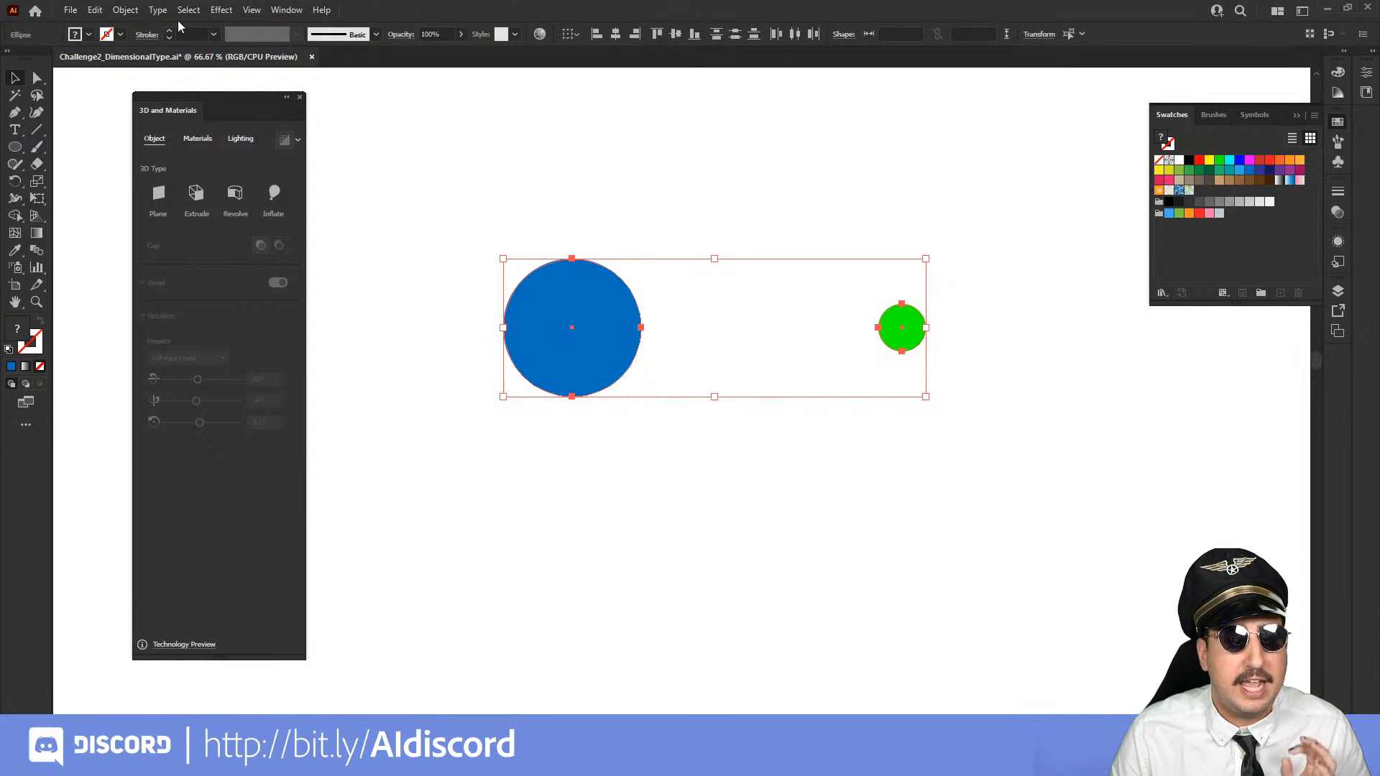
{"action": "left_click", "coordinate": [125, 11]}
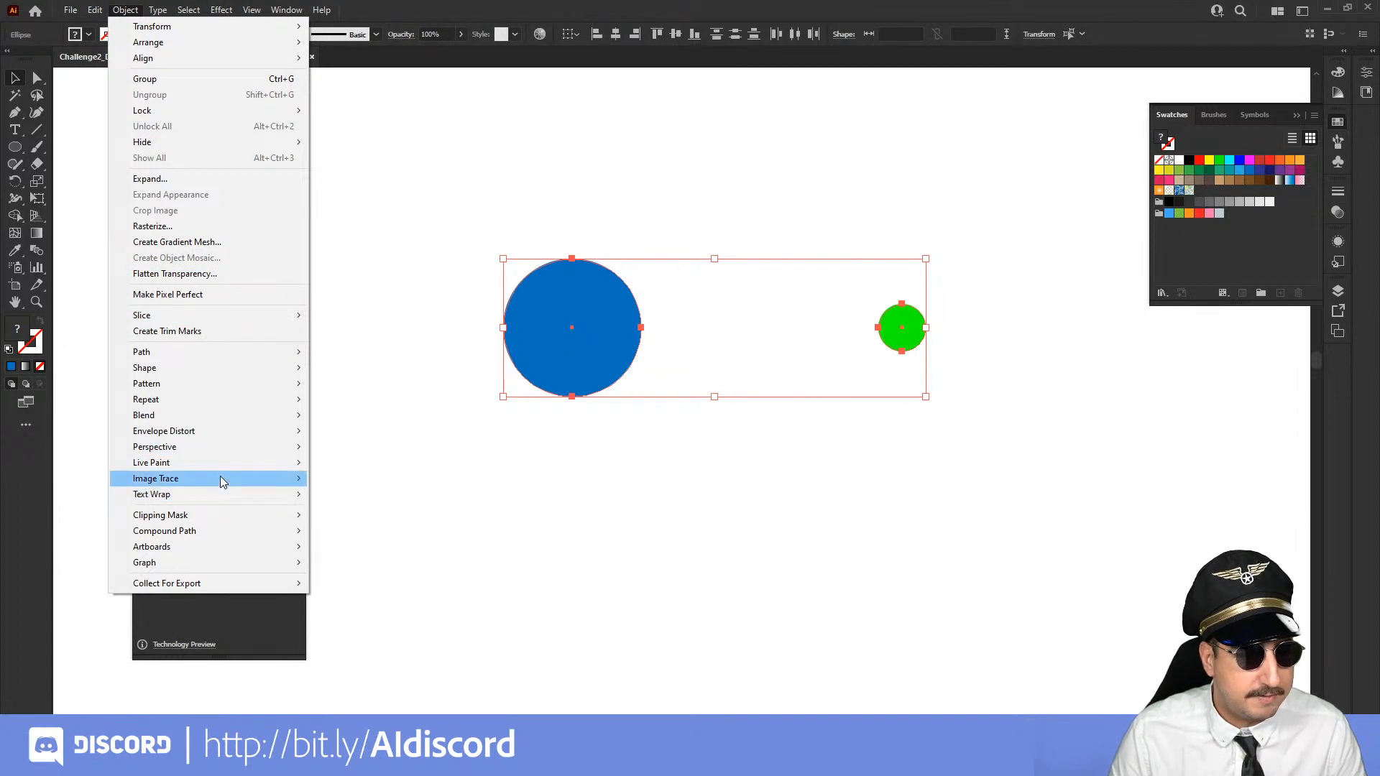
{"action": "mouse_move", "coordinate": [229, 419]}
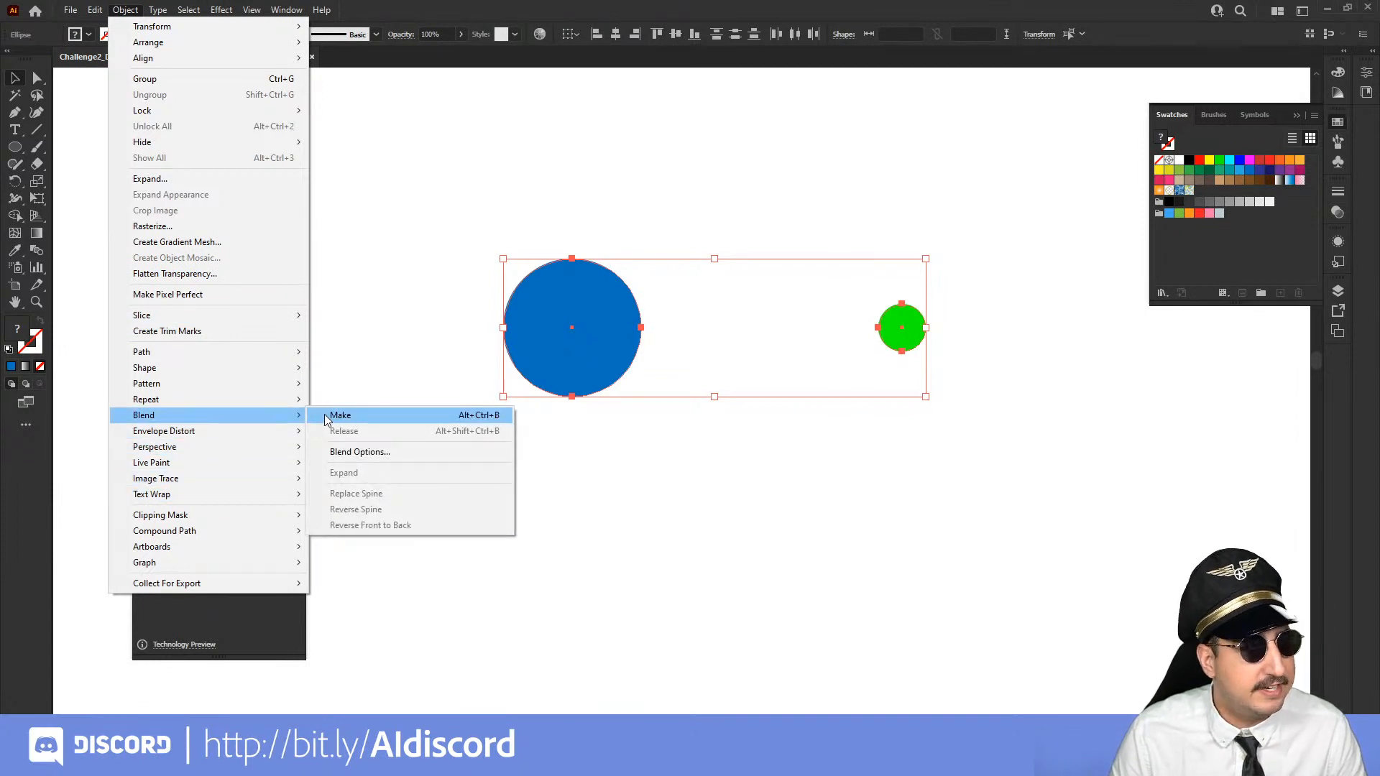
{"action": "left_click", "coordinate": [340, 416]}
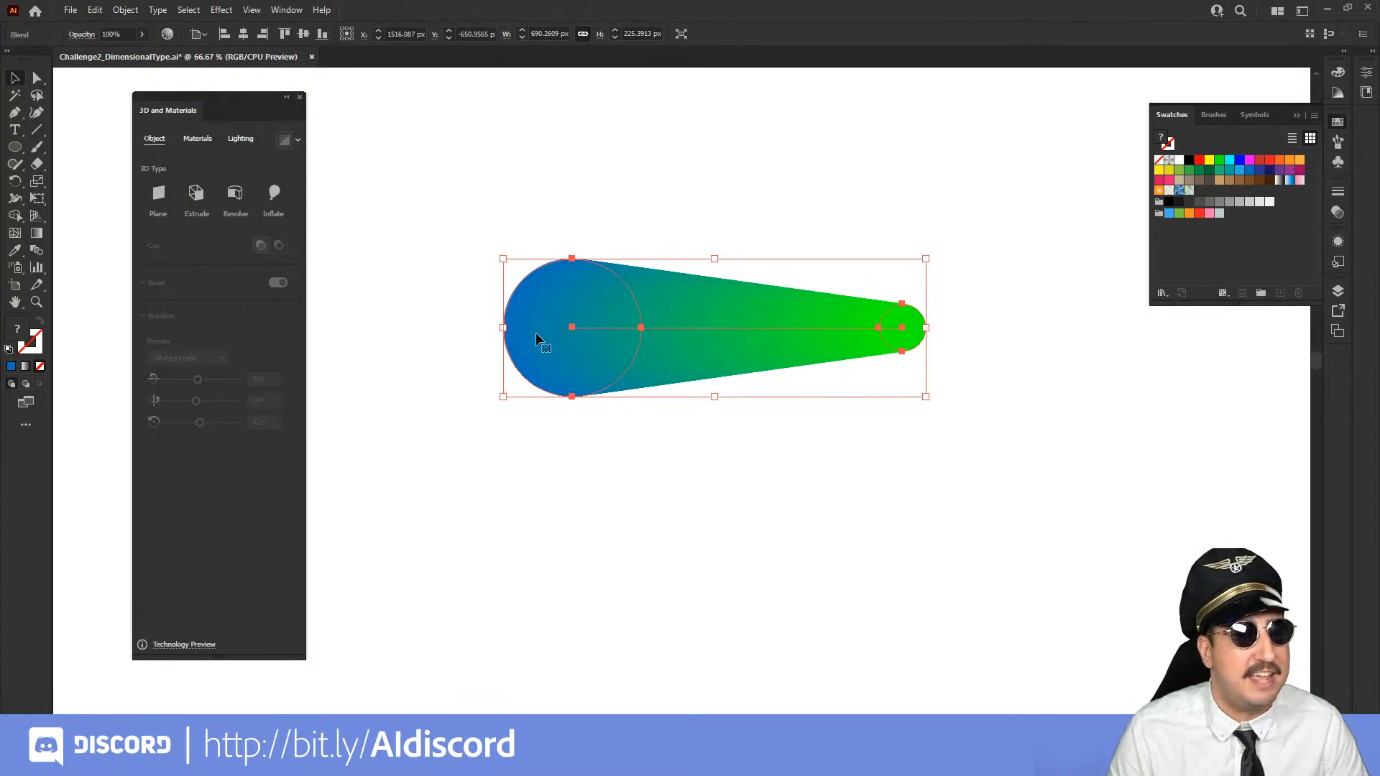
{"action": "left_click", "coordinate": [813, 229]}
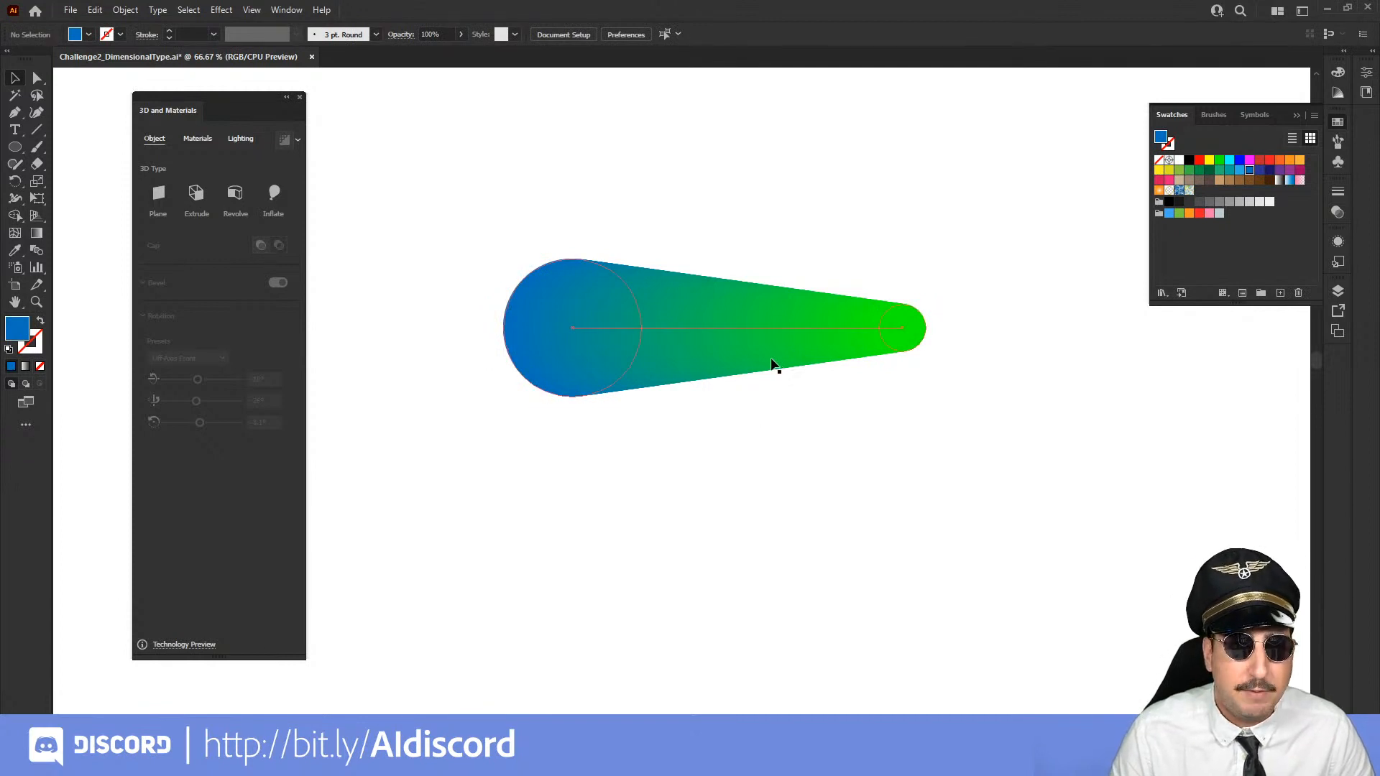
Close the 3D and Materials panel and ready the Paintbrush with a blue stroke and no fill
{"action": "key", "text": "z"}
{"action": "left_click", "coordinate": [747, 395]}
{"action": "left_click", "coordinate": [736, 405], "text": "alt"}
{"action": "left_click_drag", "start_coordinate": [687, 407], "coordinate": [1029, 491]}
{"action": "key", "text": "b"}
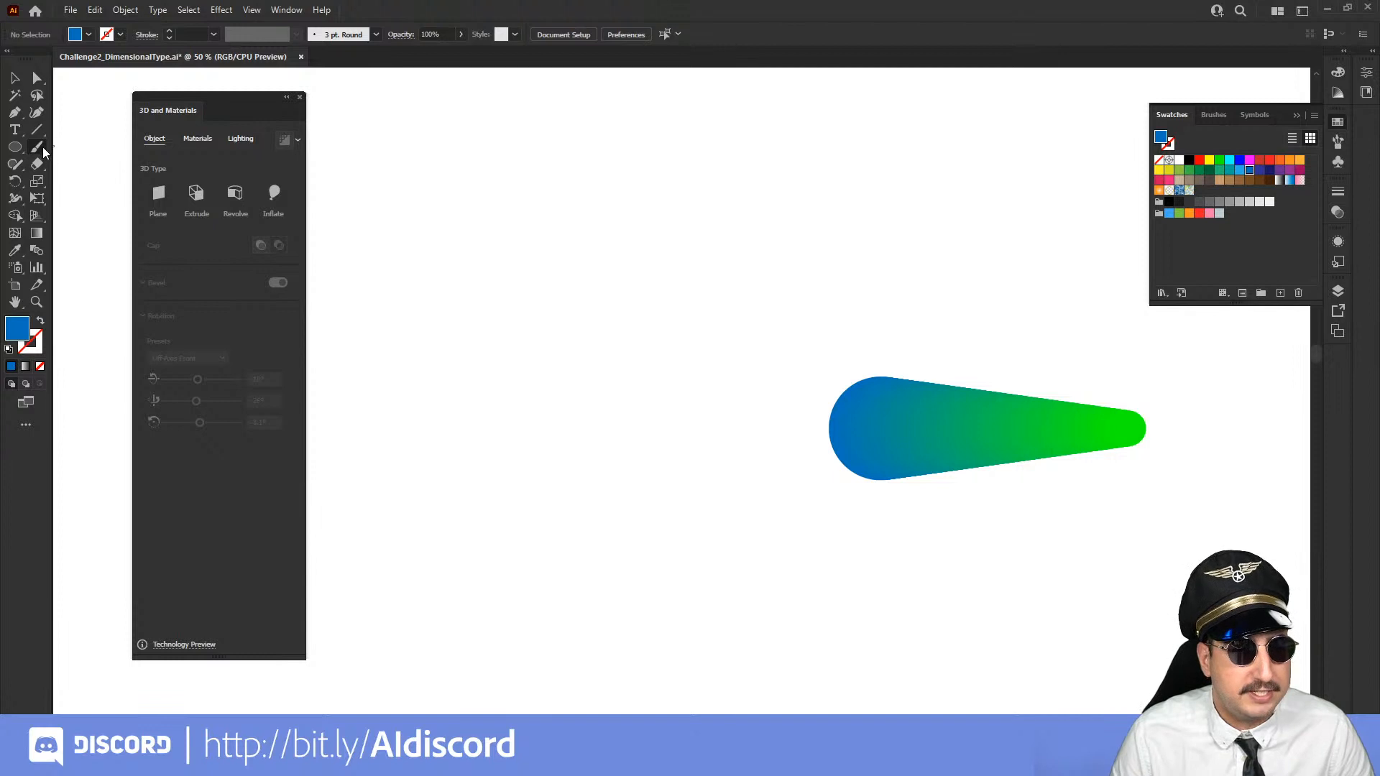
{"action": "left_click", "coordinate": [299, 97]}
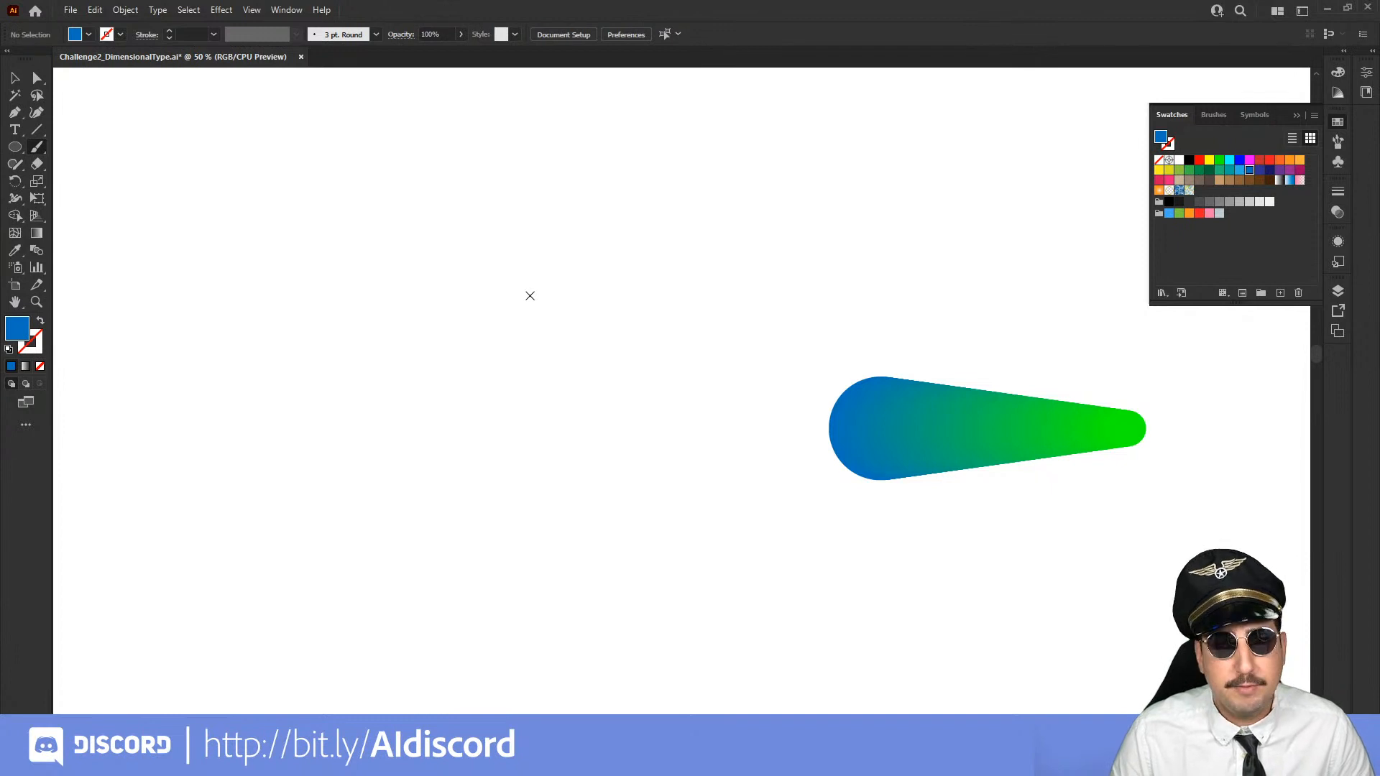
{"action": "key", "text": "shift+x"}
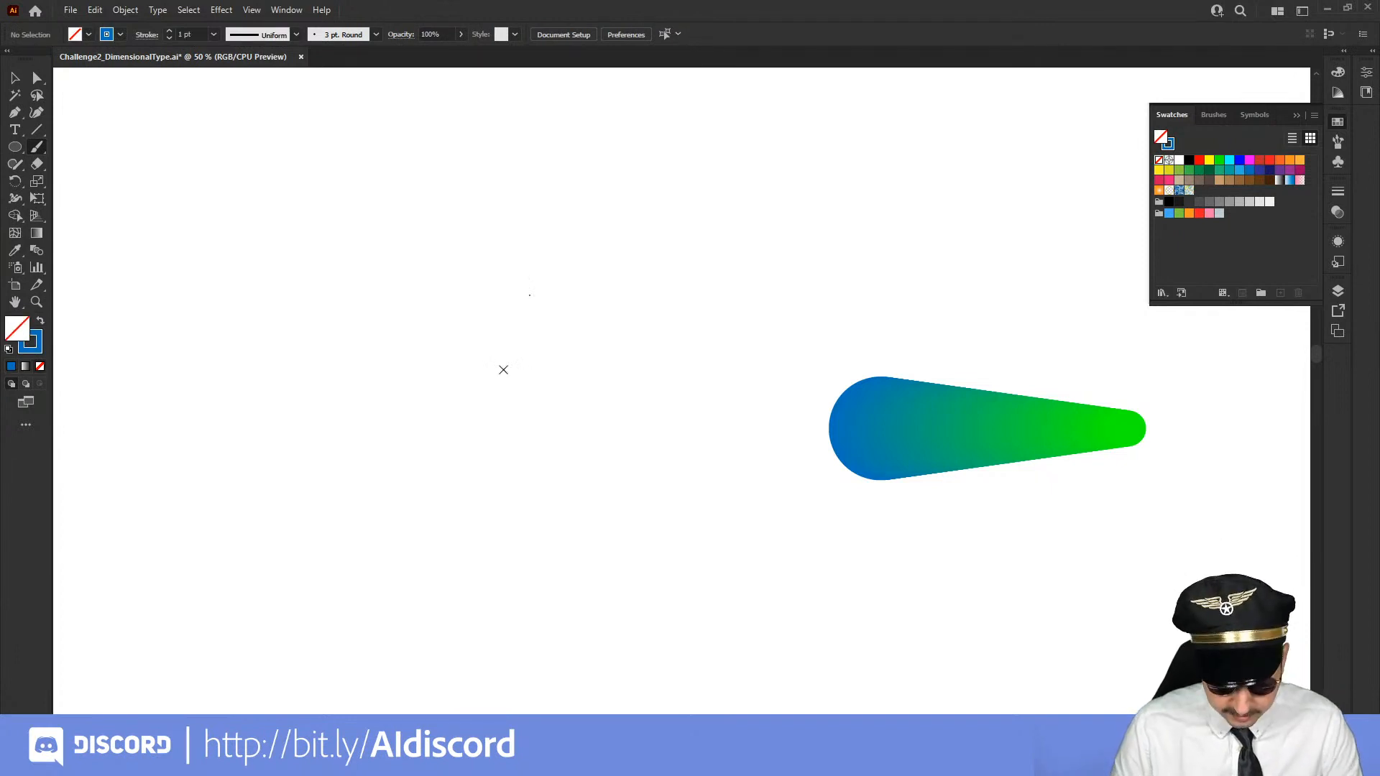
Accept the Paintbrush tool options with the fidelity at Smooth
{"action": "key", "text": "Return"}
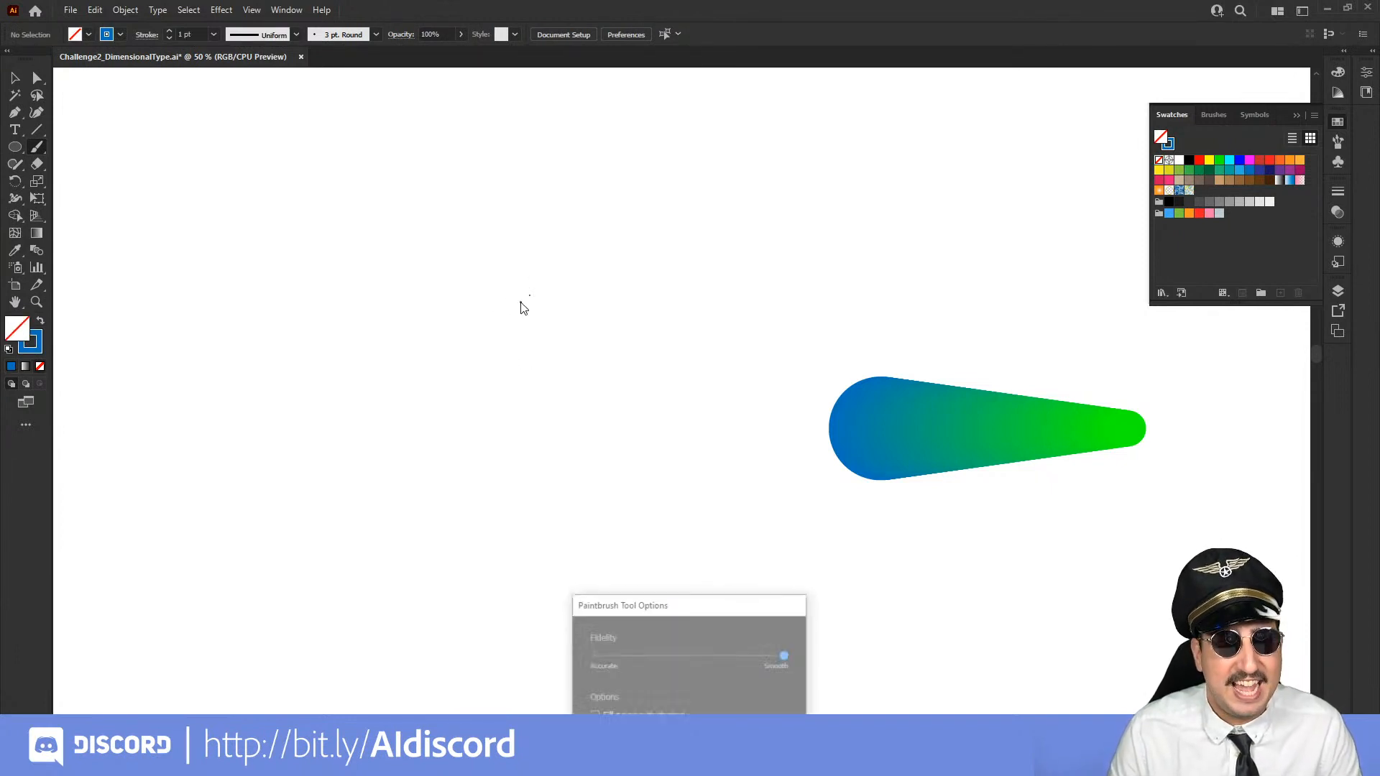
{"action": "mouse_move", "coordinate": [665, 603]}
{"action": "left_mouse_down"}
{"action": "mouse_move", "coordinate": [511, 302]}
{"action": "mouse_move", "coordinate": [464, 245]}
{"action": "left_mouse_up"}
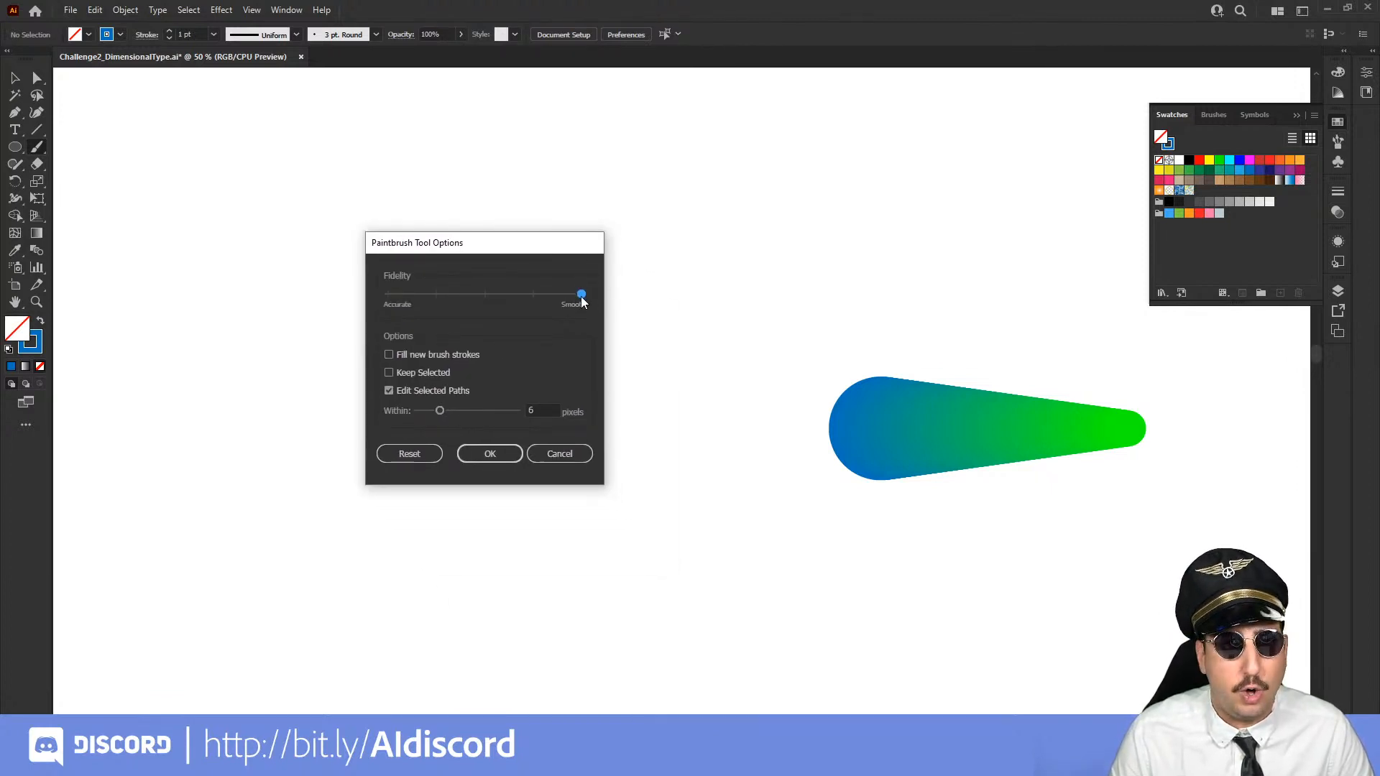
{"action": "left_click", "coordinate": [496, 456]}
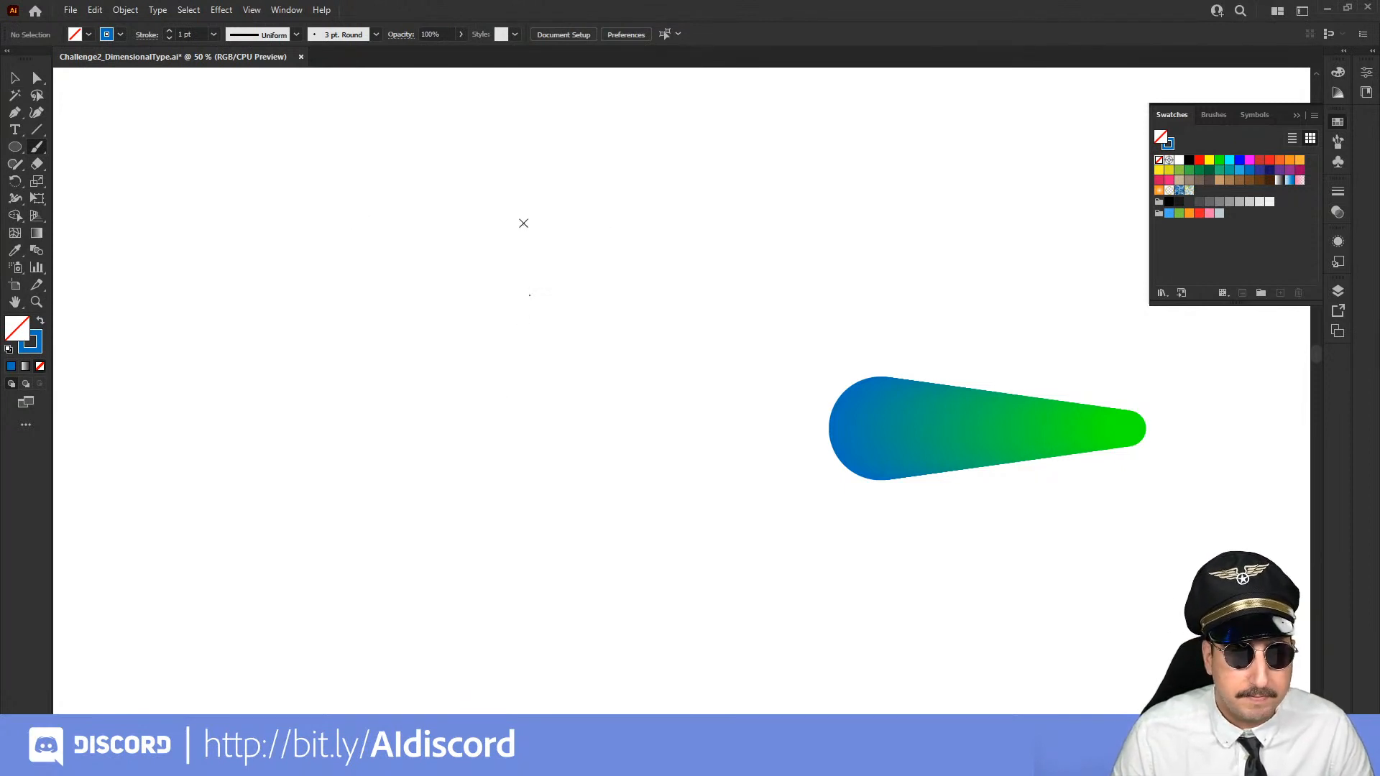
Try handwriting the word Adobe in cursive with the Paintbrush, and undo the trial strokes
{"action": "left_click_drag", "start_coordinate": [524, 222], "coordinate": [498, 417]}
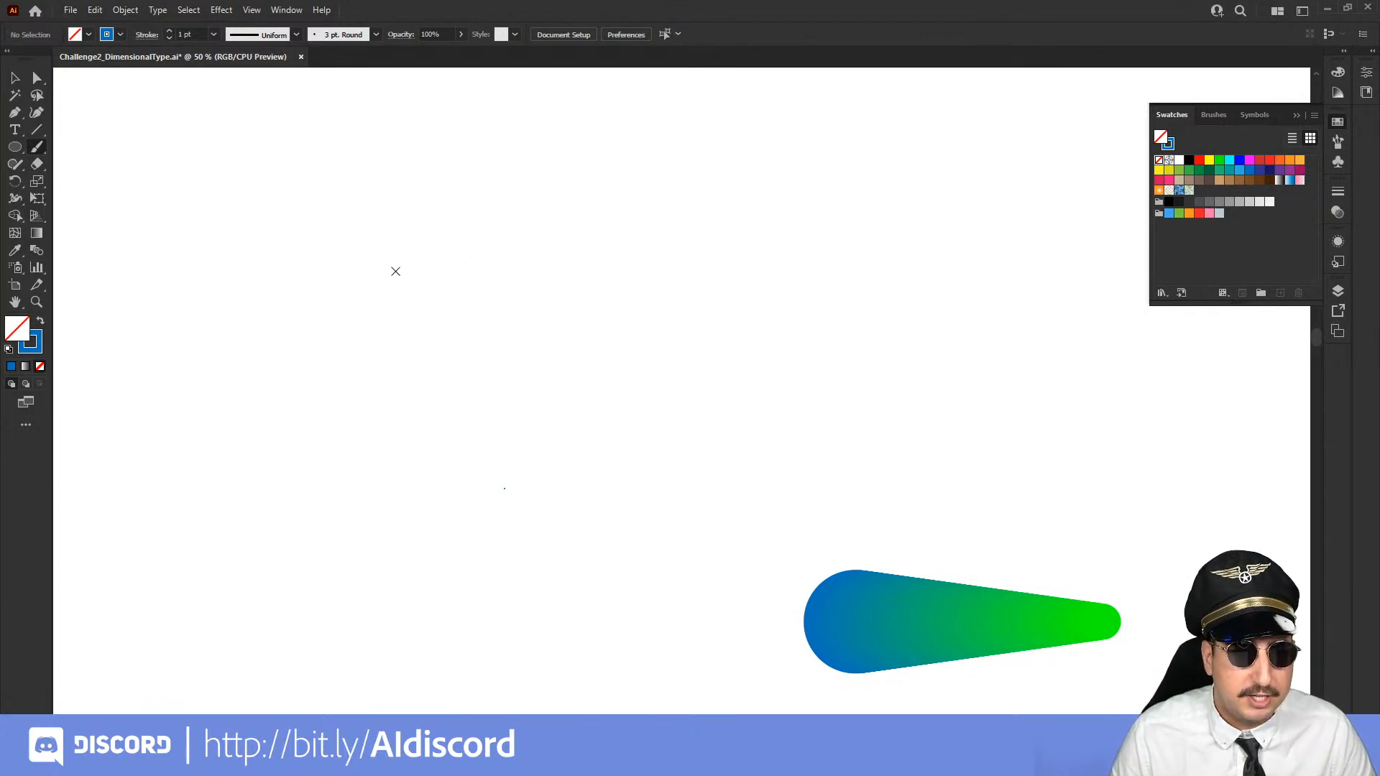
{"action": "mouse_move", "coordinate": [413, 240]}
{"action": "left_mouse_down"}
{"action": "mouse_move", "coordinate": [345, 283]}
{"action": "mouse_move", "coordinate": [372, 329]}
{"action": "mouse_move", "coordinate": [423, 248]}
{"action": "mouse_move", "coordinate": [410, 310]}
{"action": "mouse_move", "coordinate": [426, 325]}
{"action": "mouse_move", "coordinate": [490, 293]}
{"action": "mouse_move", "coordinate": [452, 298]}
{"action": "mouse_move", "coordinate": [465, 334]}
{"action": "mouse_move", "coordinate": [497, 265]}
{"action": "mouse_move", "coordinate": [472, 337]}
{"action": "mouse_move", "coordinate": [548, 297]}
{"action": "mouse_move", "coordinate": [514, 314]}
{"action": "mouse_move", "coordinate": [536, 342]}
{"action": "mouse_move", "coordinate": [541, 293]}
{"action": "mouse_move", "coordinate": [541, 314]}
{"action": "mouse_move", "coordinate": [587, 281]}
{"action": "mouse_move", "coordinate": [574, 266]}
{"action": "mouse_move", "coordinate": [563, 341]}
{"action": "mouse_move", "coordinate": [591, 315]}
{"action": "mouse_move", "coordinate": [578, 314]}
{"action": "mouse_move", "coordinate": [618, 314]}
{"action": "mouse_move", "coordinate": [616, 301]}
{"action": "mouse_move", "coordinate": [635, 350]}
{"action": "mouse_move", "coordinate": [692, 329]}
{"action": "left_mouse_up"}
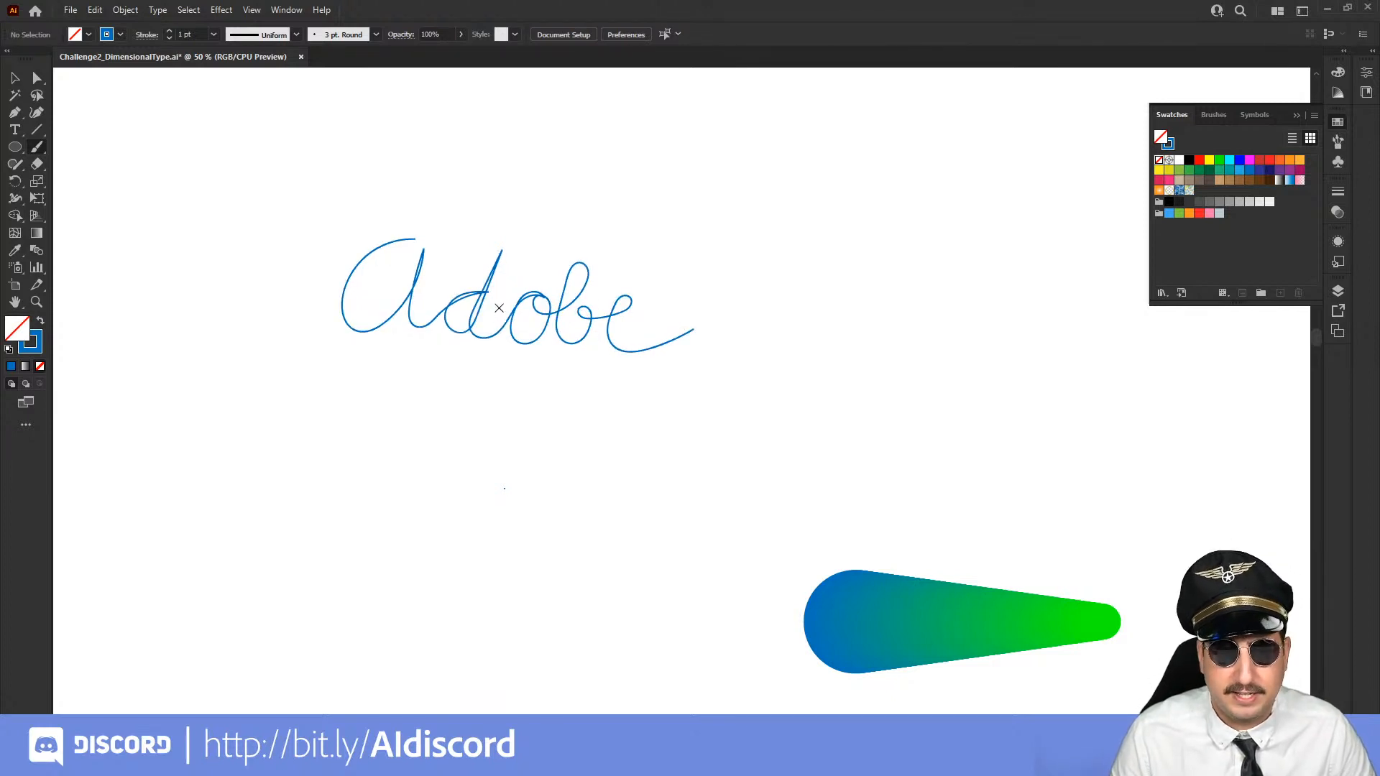
{"action": "key", "text": "ctrl+z"}
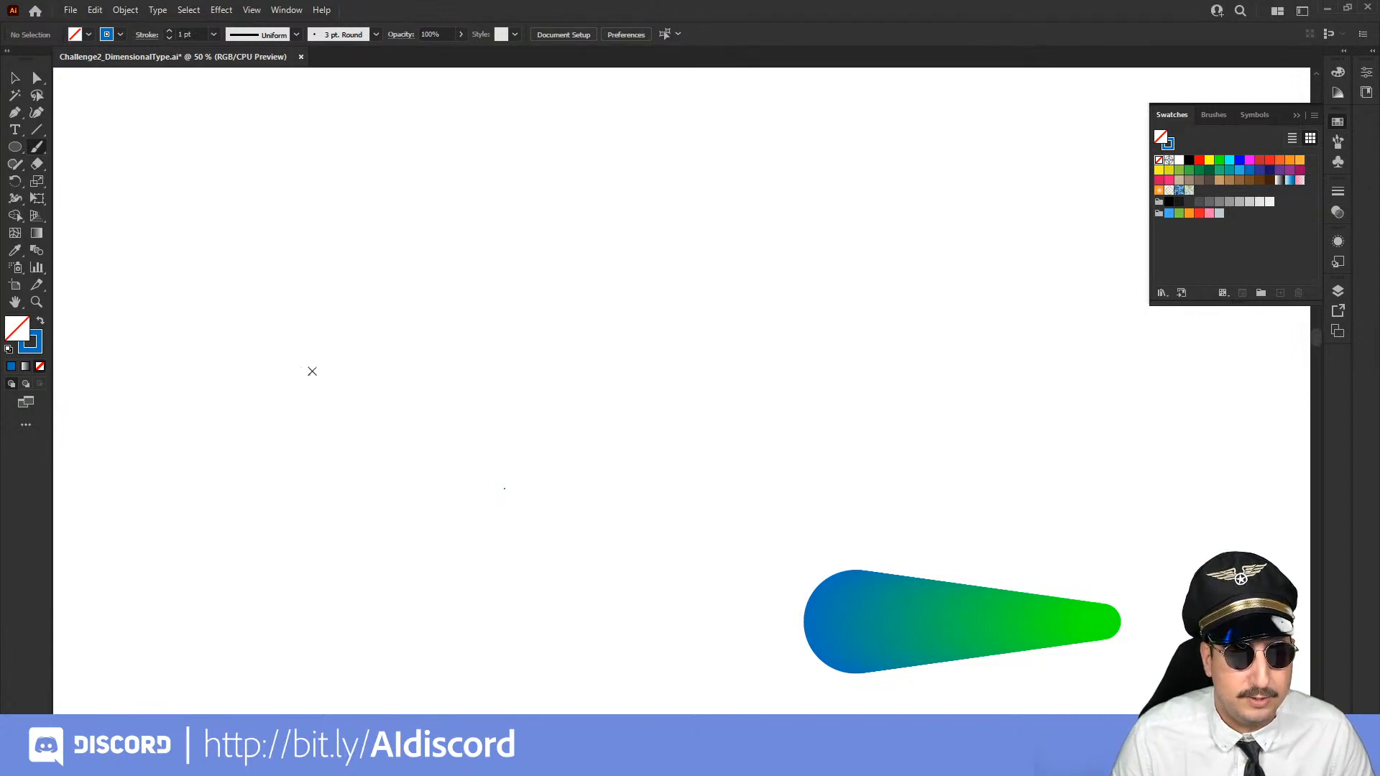
{"action": "mouse_move", "coordinate": [470, 198]}
{"action": "left_mouse_down"}
{"action": "mouse_move", "coordinate": [321, 317]}
{"action": "mouse_move", "coordinate": [436, 268]}
{"action": "mouse_move", "coordinate": [657, 255]}
{"action": "left_mouse_up"}
{"action": "key", "text": "ctrl+z"}
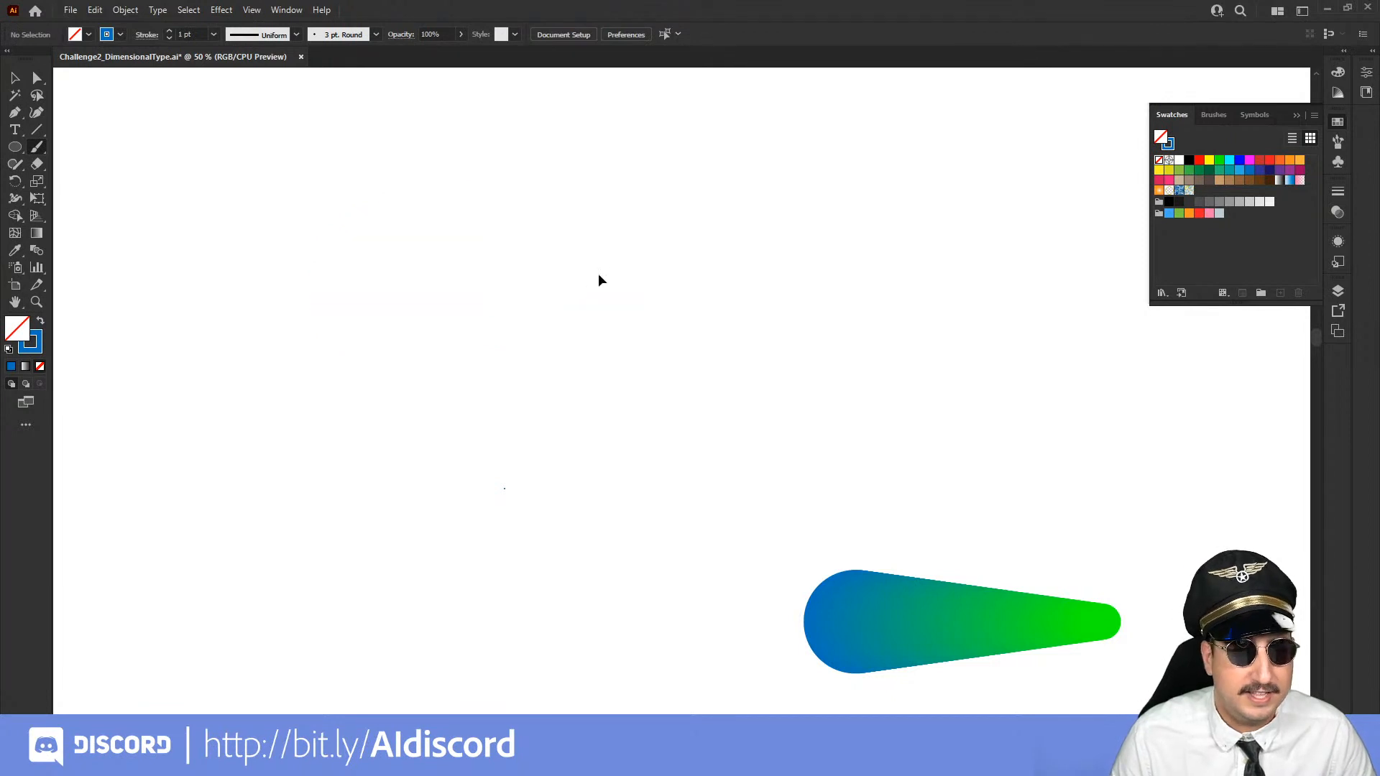
Paint a looping stroke about 749 px wide and 388 px high, and replace the blue-green blend's spine with it
{"action": "mouse_move", "coordinate": [534, 160]}
{"action": "left_mouse_down"}
{"action": "mouse_move", "coordinate": [411, 306]}
{"action": "mouse_move", "coordinate": [754, 299]}
{"action": "left_mouse_up"}
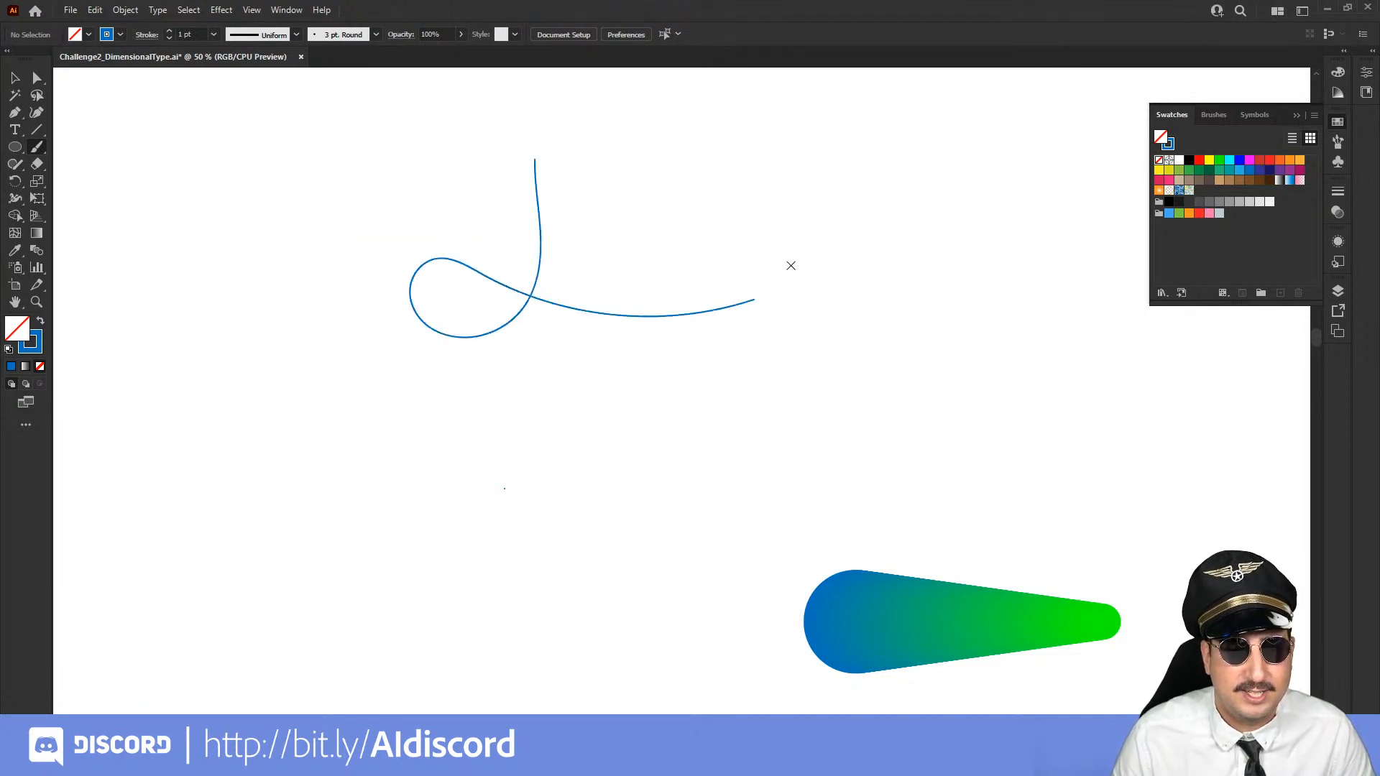
{"action": "key", "text": "v"}
{"action": "mouse_move", "coordinate": [690, 220]}
{"action": "left_mouse_down"}
{"action": "mouse_move", "coordinate": [505, 357]}
{"action": "mouse_move", "coordinate": [388, 361]}
{"action": "left_mouse_up"}
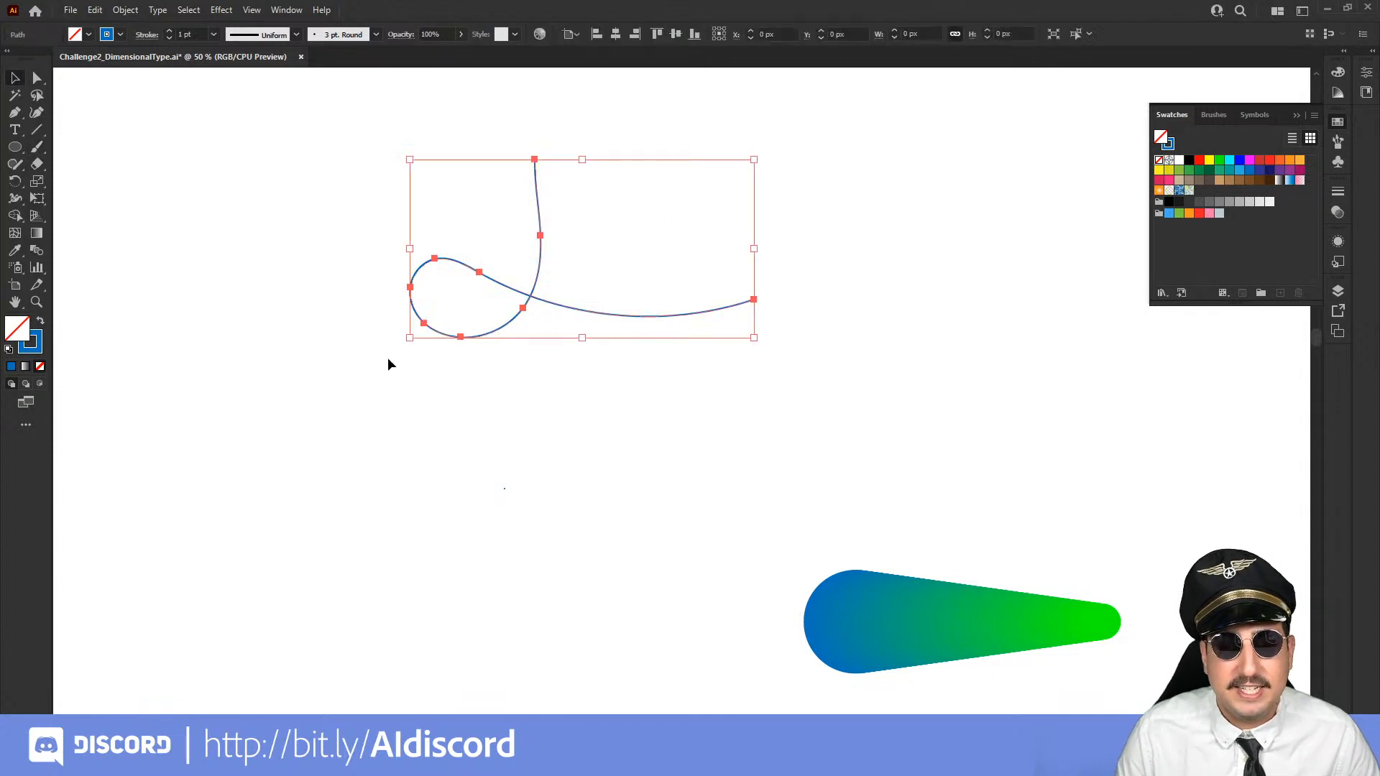
{"action": "left_click", "coordinate": [860, 593], "text": "shift"}
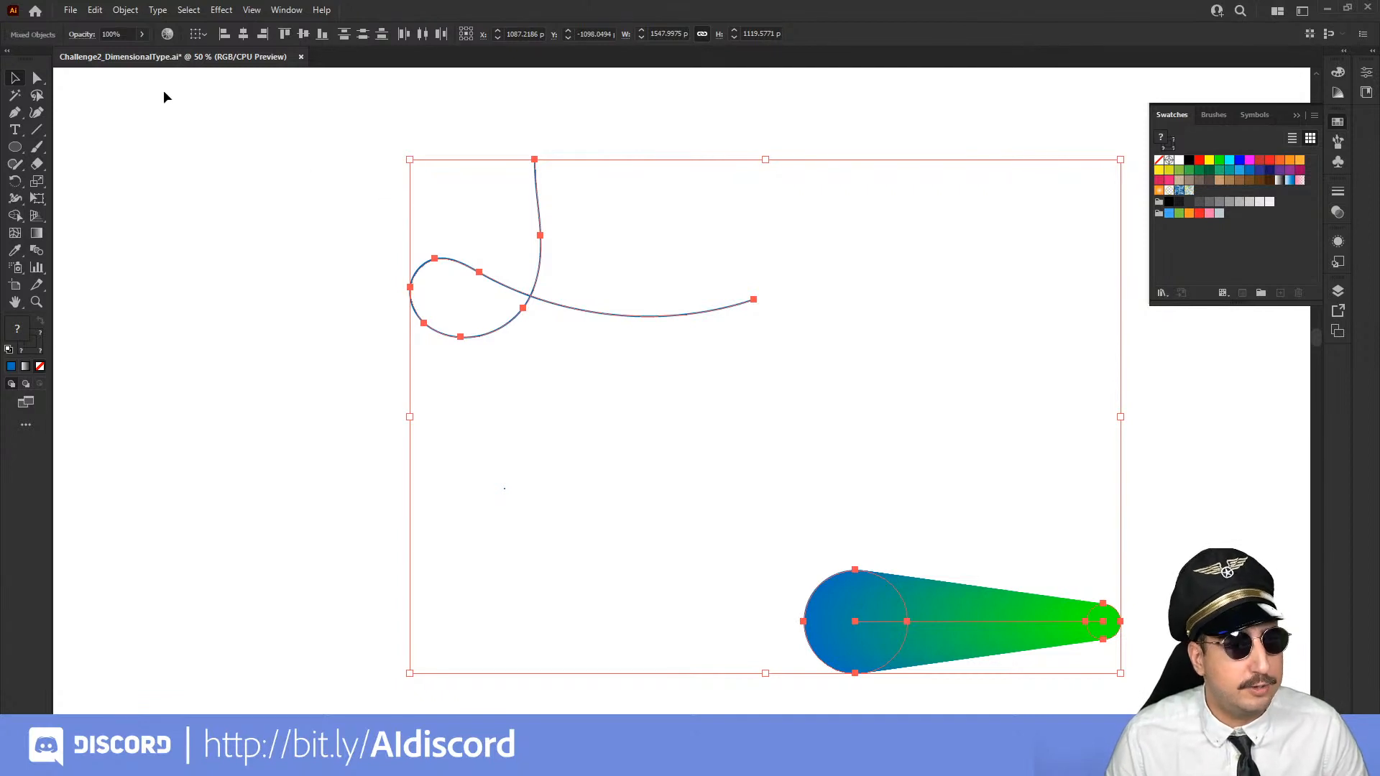
{"action": "left_click", "coordinate": [125, 10]}
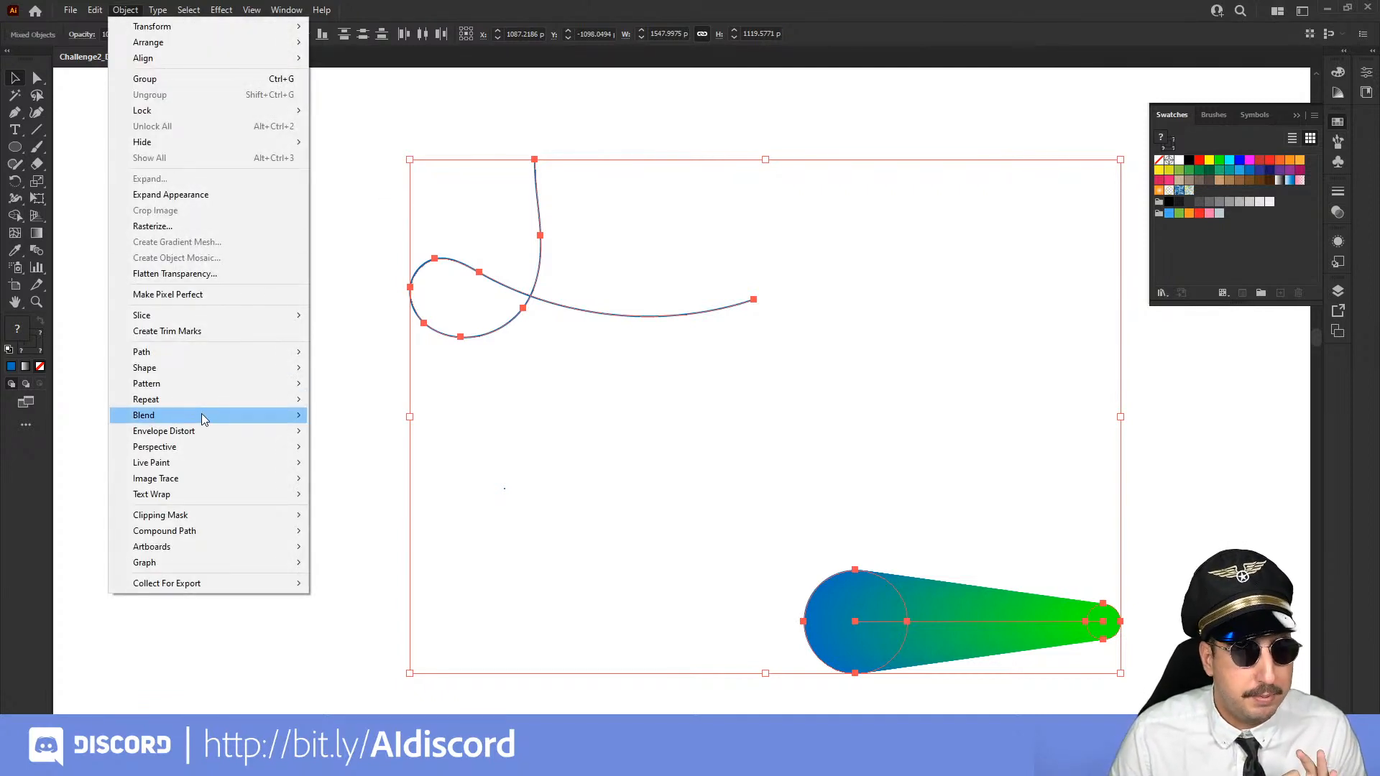
{"action": "mouse_move", "coordinate": [228, 417]}
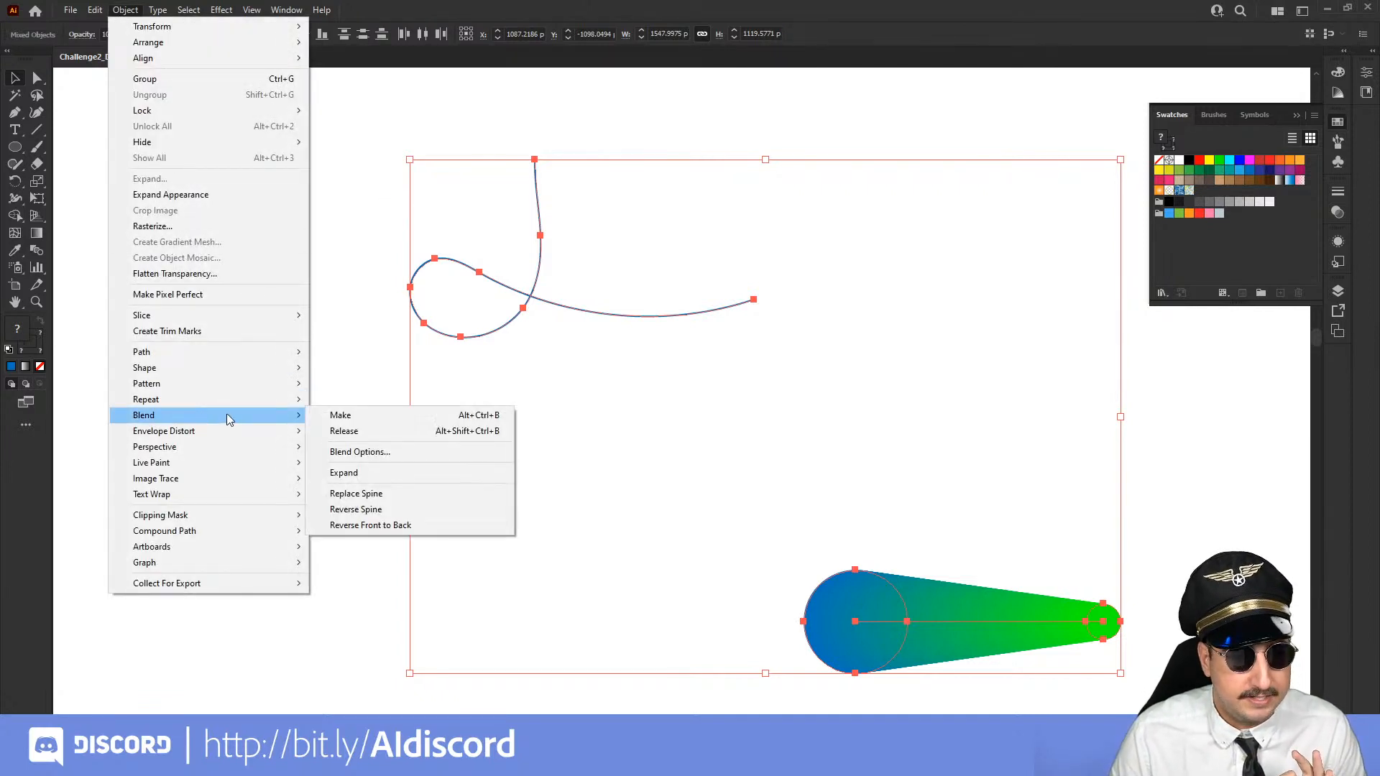
{"action": "left_click", "coordinate": [373, 494]}
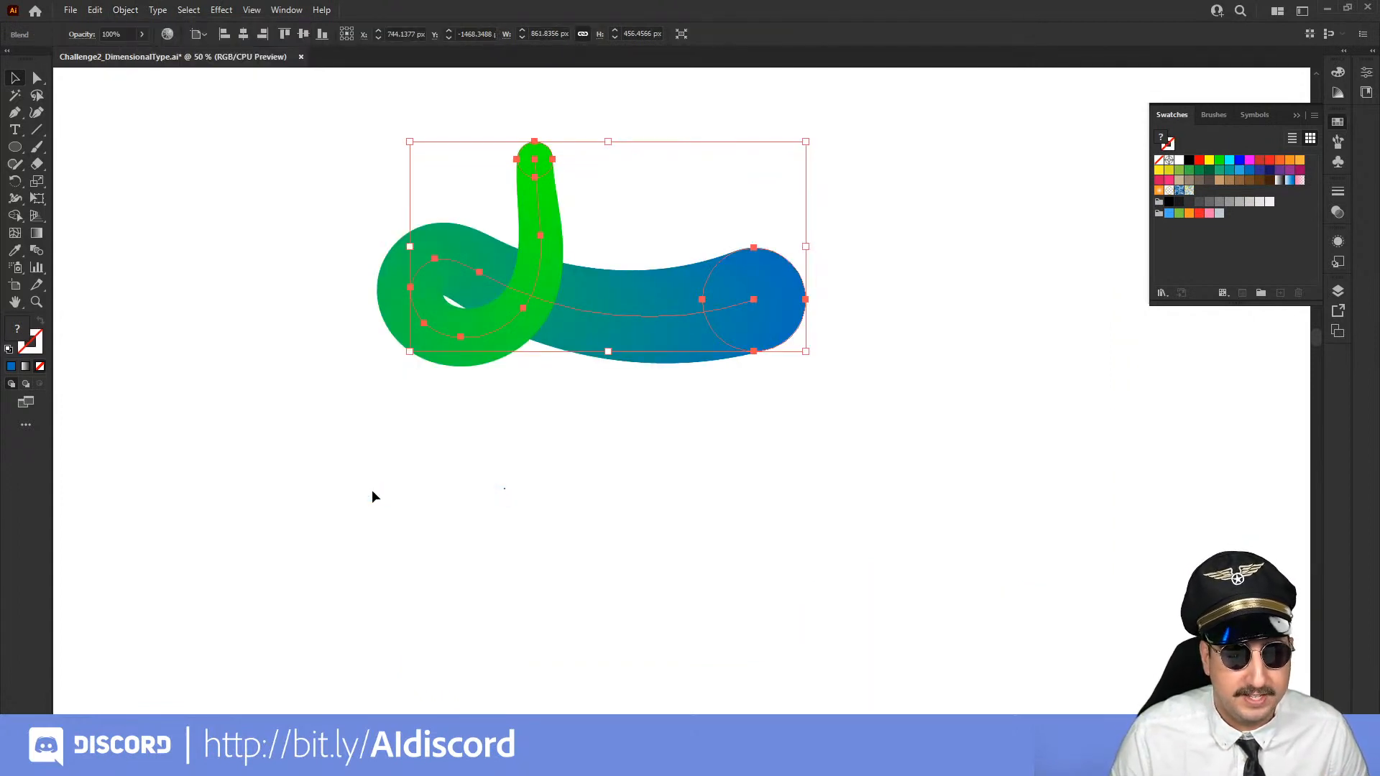
Bring the blue end circle of the looping blend to the front of the stacking order, and deselect it
{"action": "left_click", "coordinate": [372, 493]}
{"action": "key", "text": "z"}
{"action": "left_click", "coordinate": [637, 396]}
{"action": "left_click_drag", "start_coordinate": [602, 347], "coordinate": [536, 541]}
{"action": "key", "text": "v"}
{"action": "left_click", "coordinate": [607, 465]}
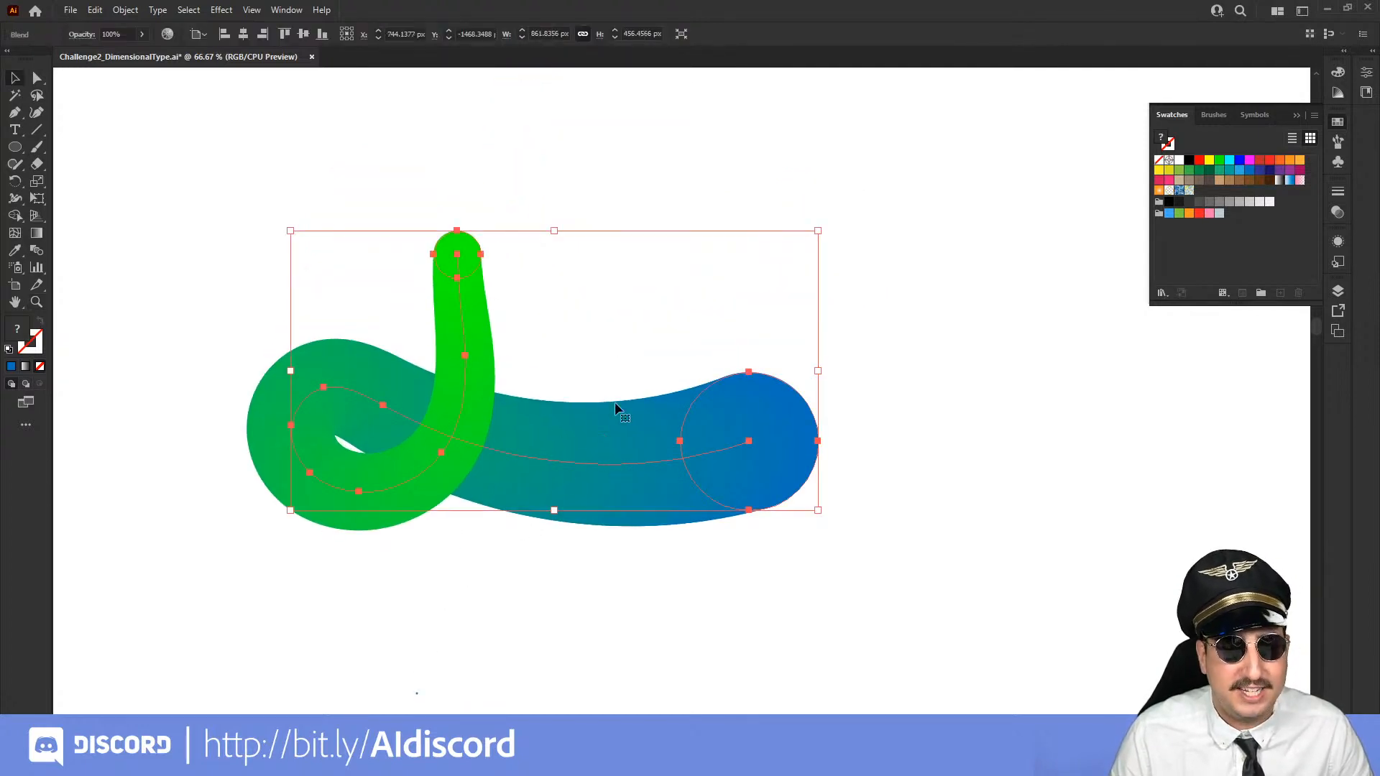
{"action": "left_click", "coordinate": [635, 311]}
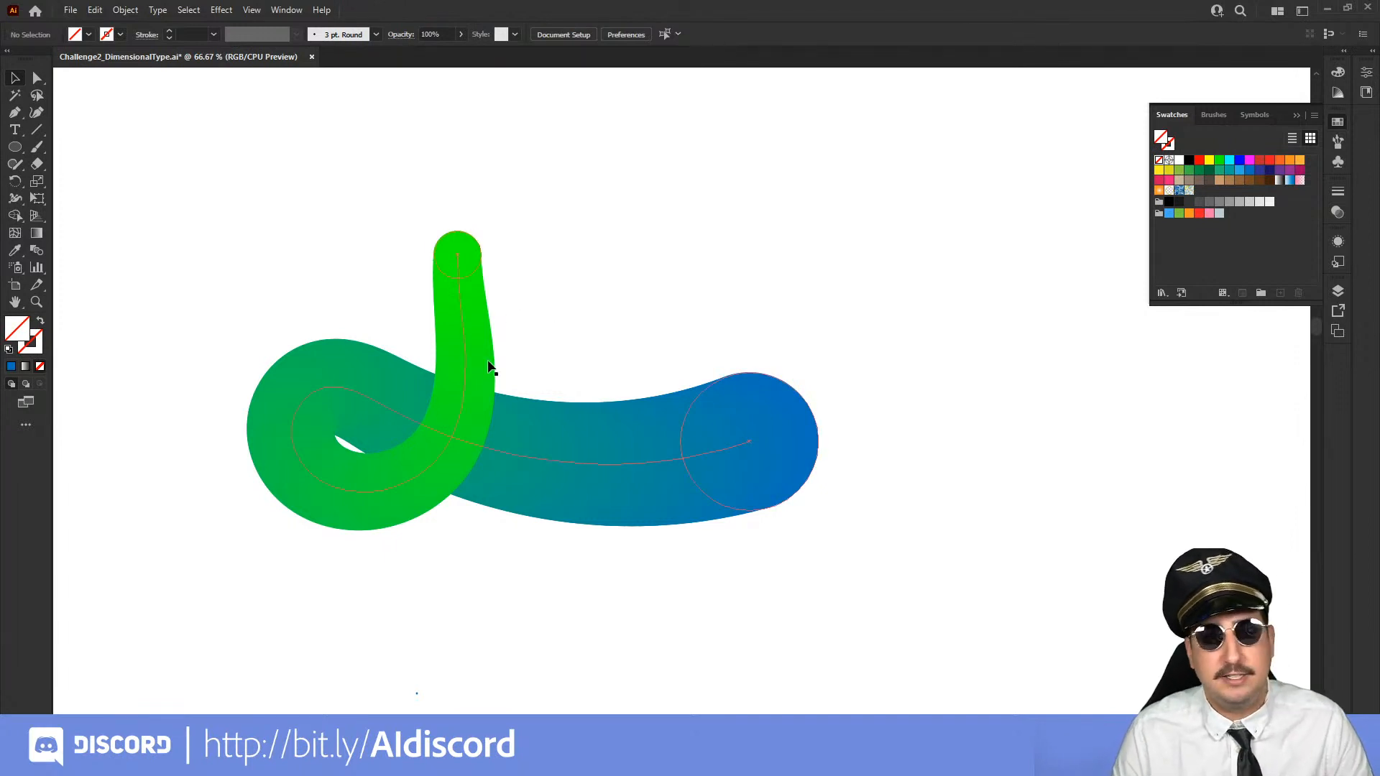
{"action": "left_click", "coordinate": [36, 81]}
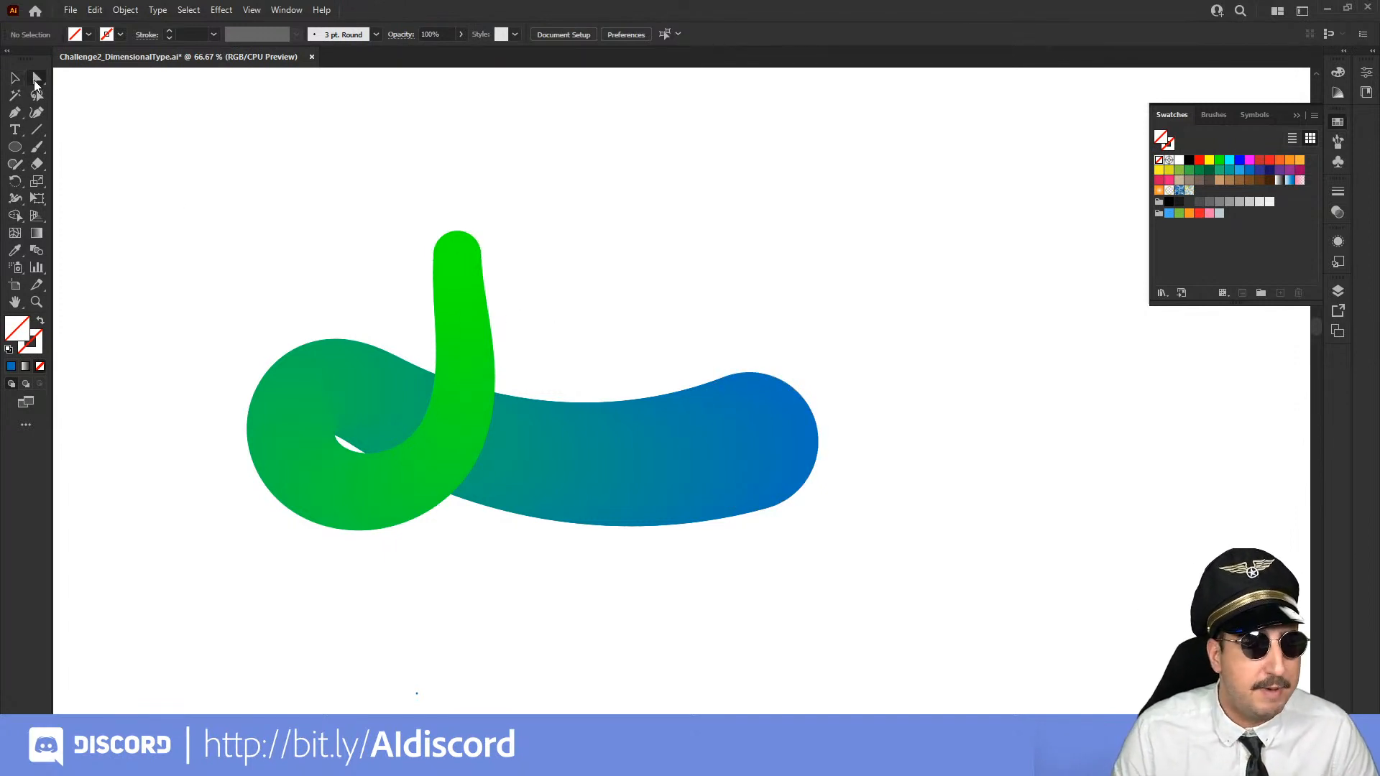
{"action": "left_click", "coordinate": [730, 408]}
{"action": "right_click", "coordinate": [759, 391]}
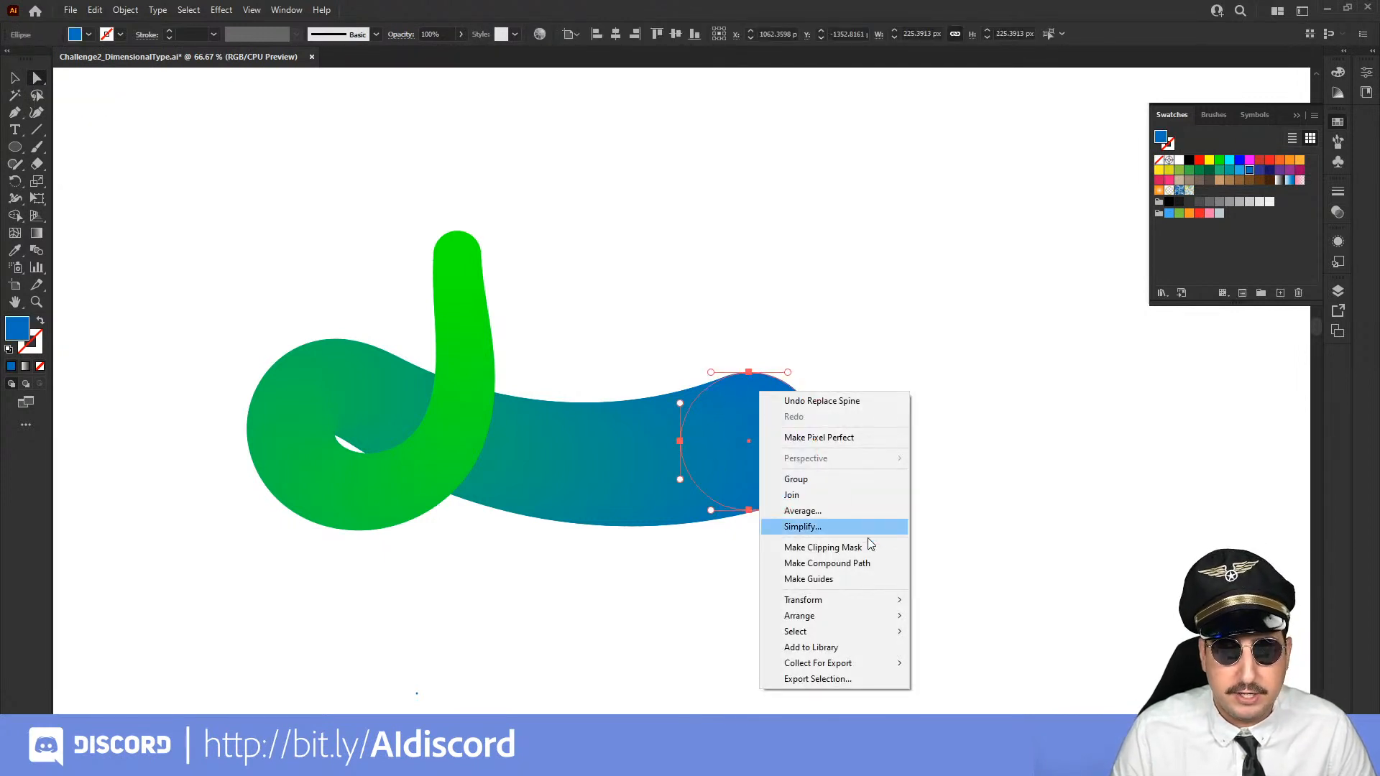
{"action": "mouse_move", "coordinate": [847, 619]}
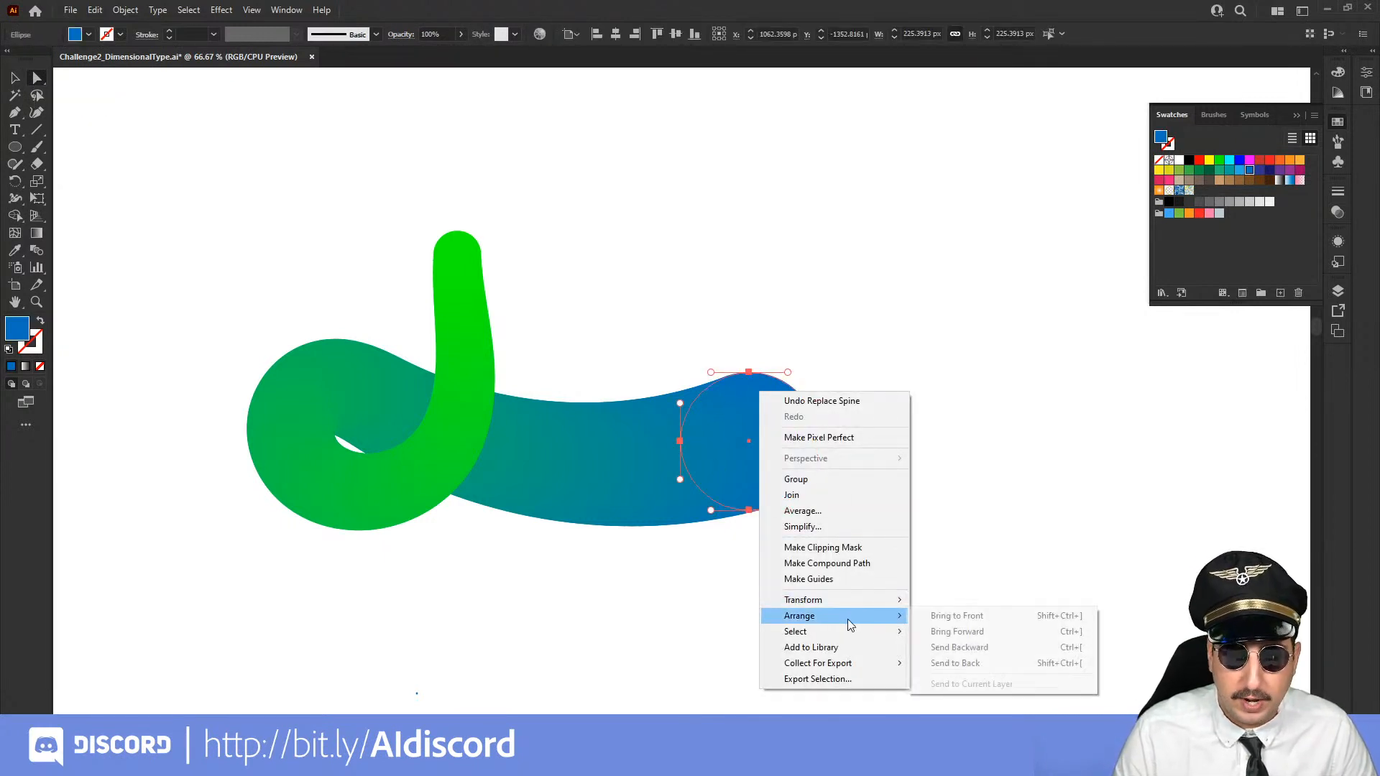
{"action": "left_click", "coordinate": [946, 620]}
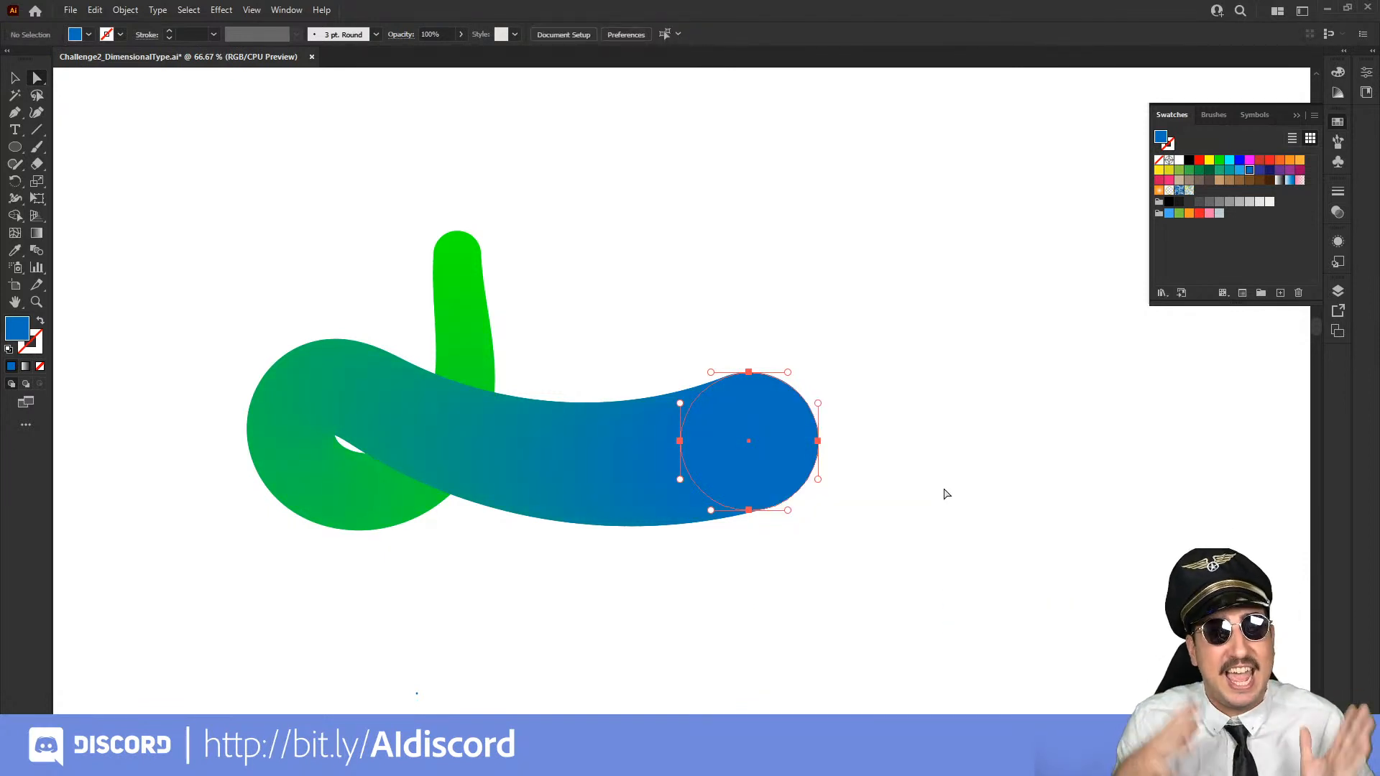
{"action": "left_click", "coordinate": [924, 509]}
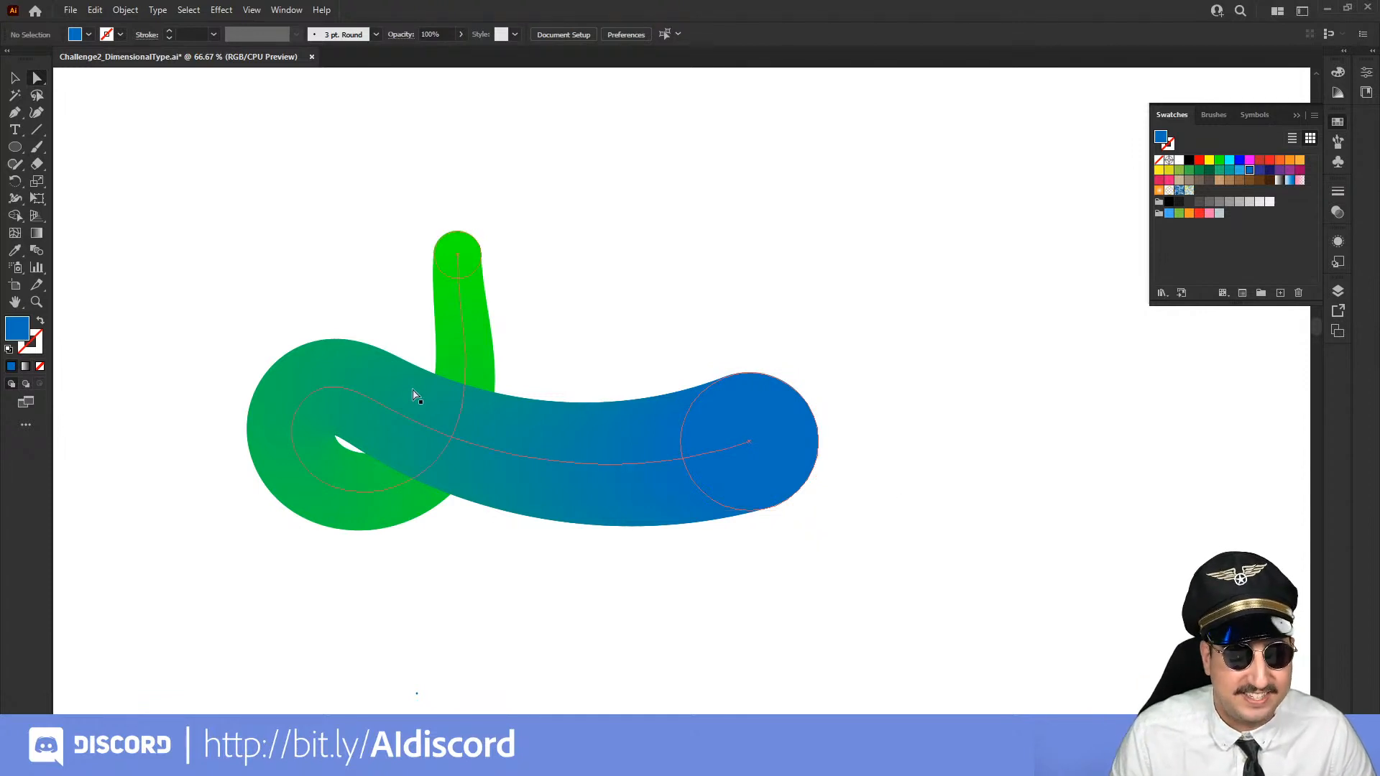
Undo the circle reordering, the spine replacement and the painted loop to restore the straight blue-green blend
{"action": "key", "text": "z"}
{"action": "left_click", "coordinate": [641, 486], "text": "alt"}
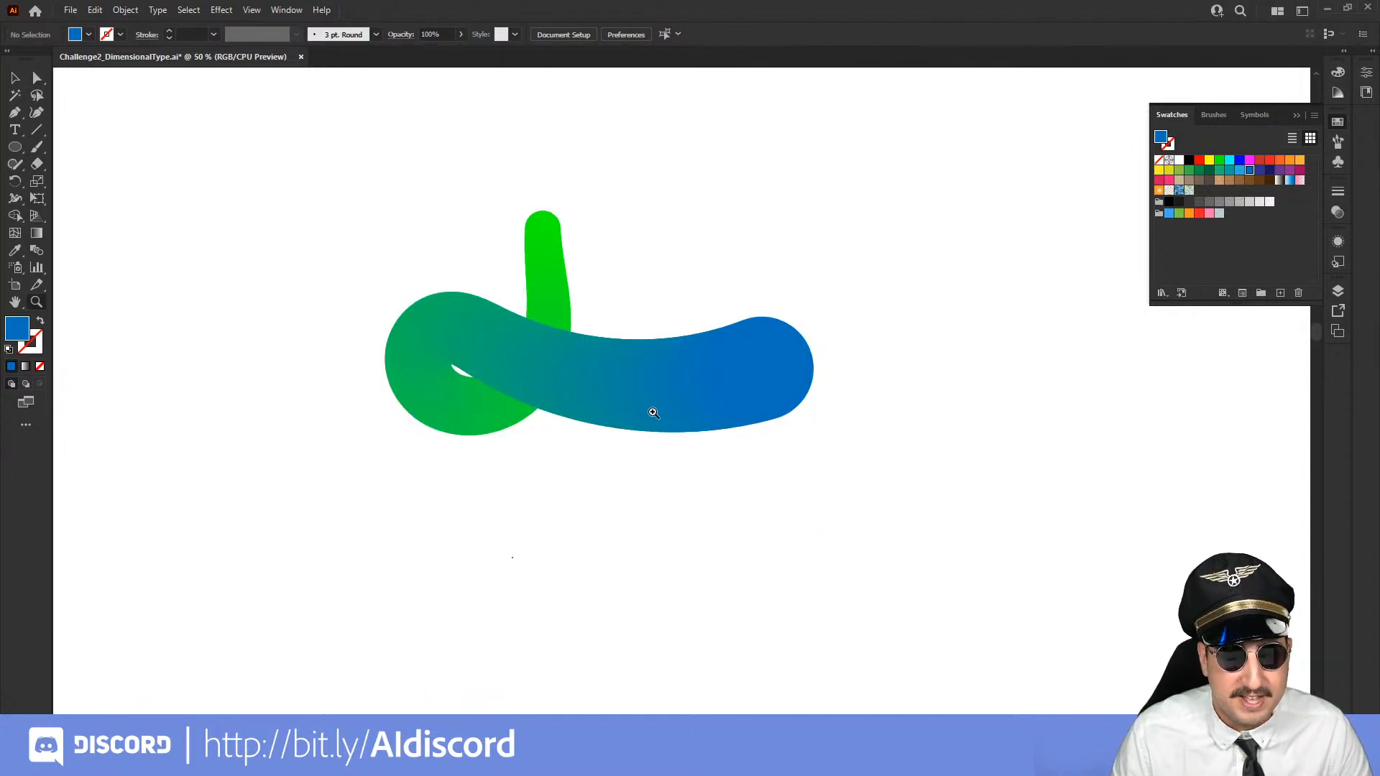
{"action": "left_click_drag", "start_coordinate": [424, 372], "coordinate": [743, 551]}
{"action": "key", "text": "ctrl+a"}
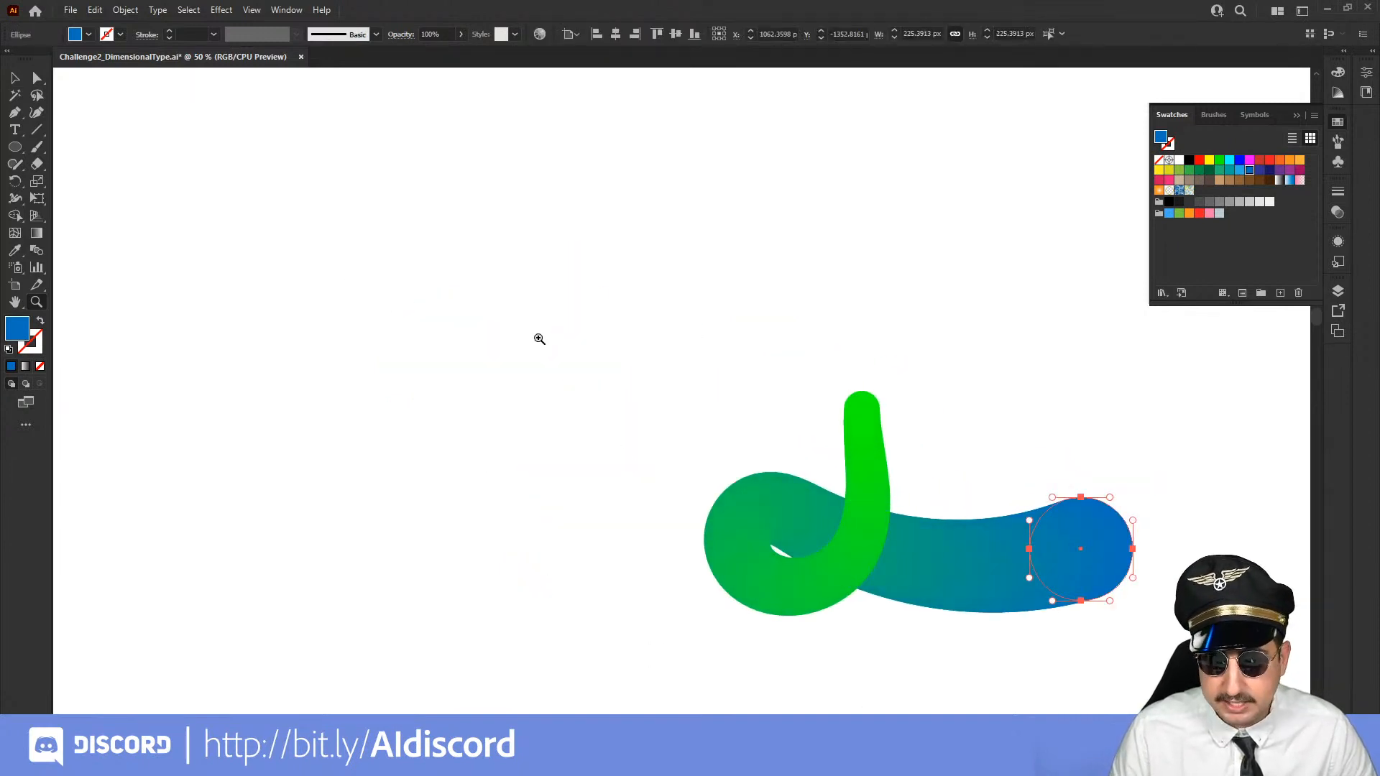
{"action": "key", "text": "ctrl+y"}
{"action": "key", "text": "ctrl+shift+a"}
{"action": "key", "text": "ctrl+y"}
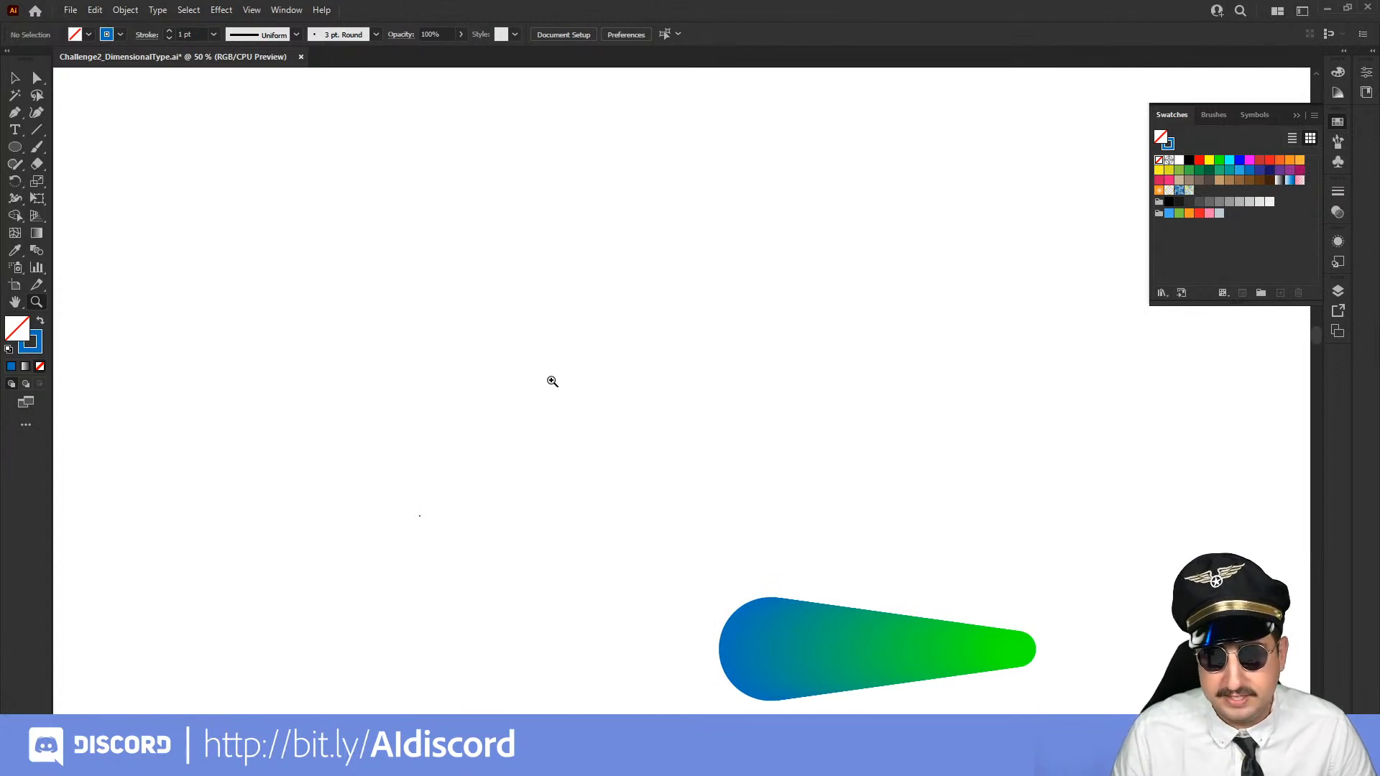
Try two looping Paintbrush strokes in the empty area above the blend, and undo them
{"action": "key", "text": "b"}
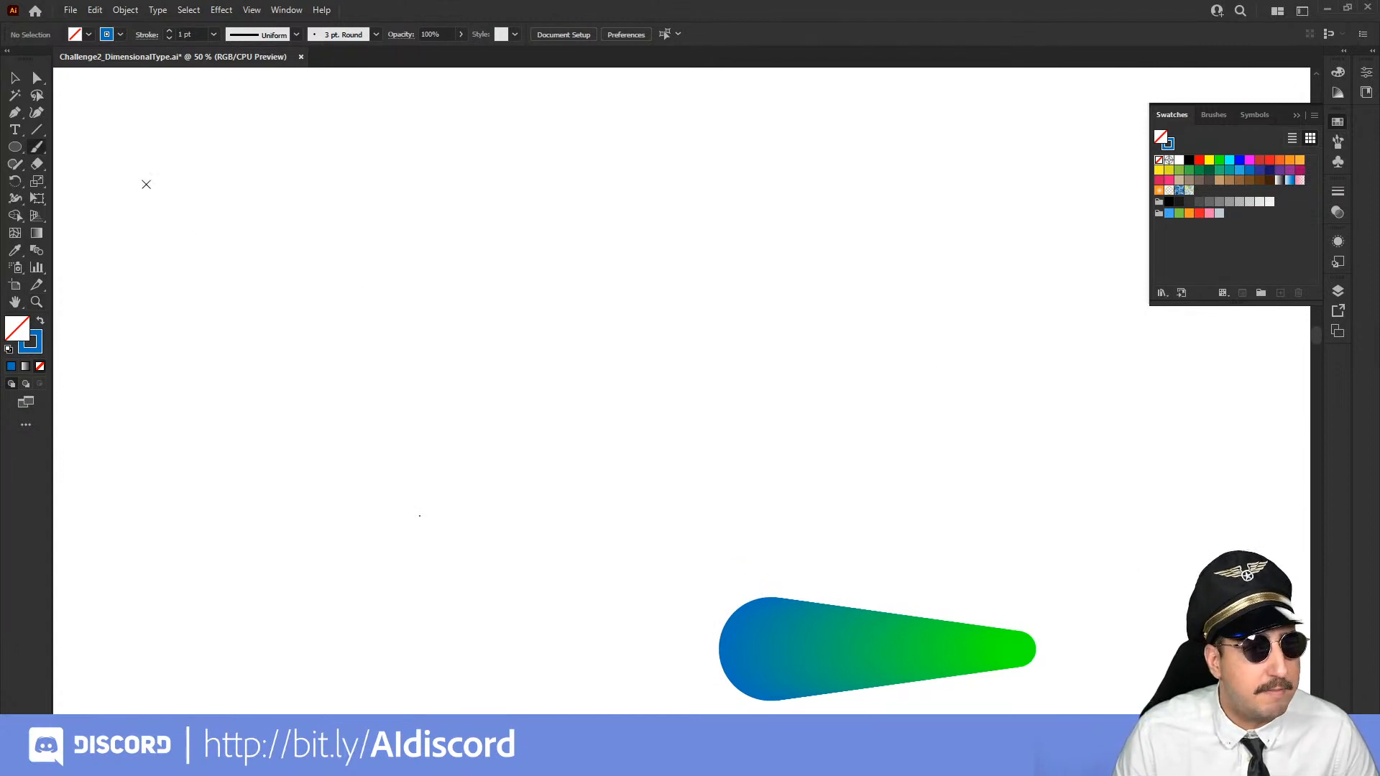
{"action": "mouse_move", "coordinate": [150, 149]}
{"action": "left_mouse_down"}
{"action": "mouse_move", "coordinate": [632, 248]}
{"action": "mouse_move", "coordinate": [270, 338]}
{"action": "mouse_move", "coordinate": [913, 253]}
{"action": "mouse_move", "coordinate": [866, 381]}
{"action": "mouse_move", "coordinate": [900, 454]}
{"action": "left_mouse_up"}
{"action": "key", "text": "ctrl+z"}
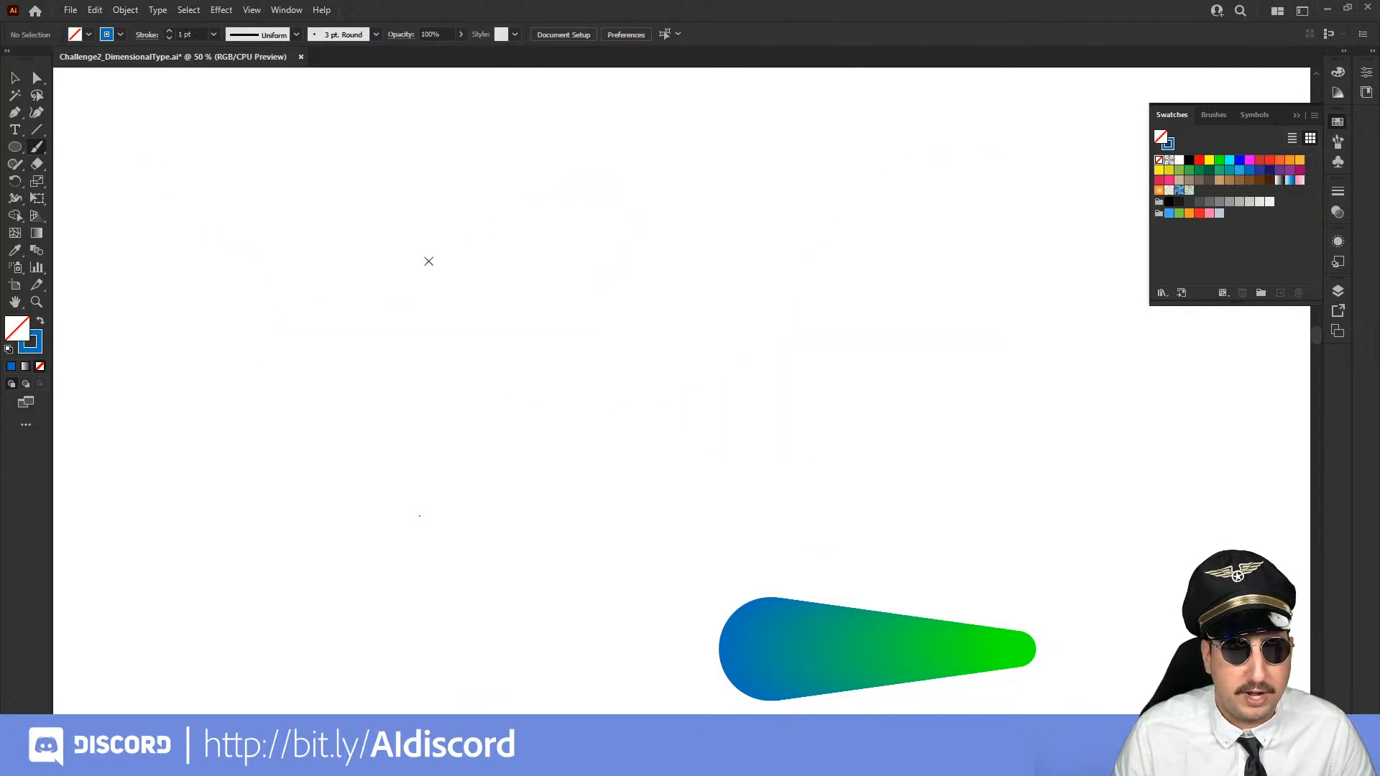
{"action": "mouse_move", "coordinate": [364, 157]}
{"action": "left_mouse_down"}
{"action": "mouse_move", "coordinate": [385, 363]}
{"action": "mouse_move", "coordinate": [468, 408]}
{"action": "mouse_move", "coordinate": [307, 302]}
{"action": "mouse_move", "coordinate": [299, 391]}
{"action": "left_mouse_up"}
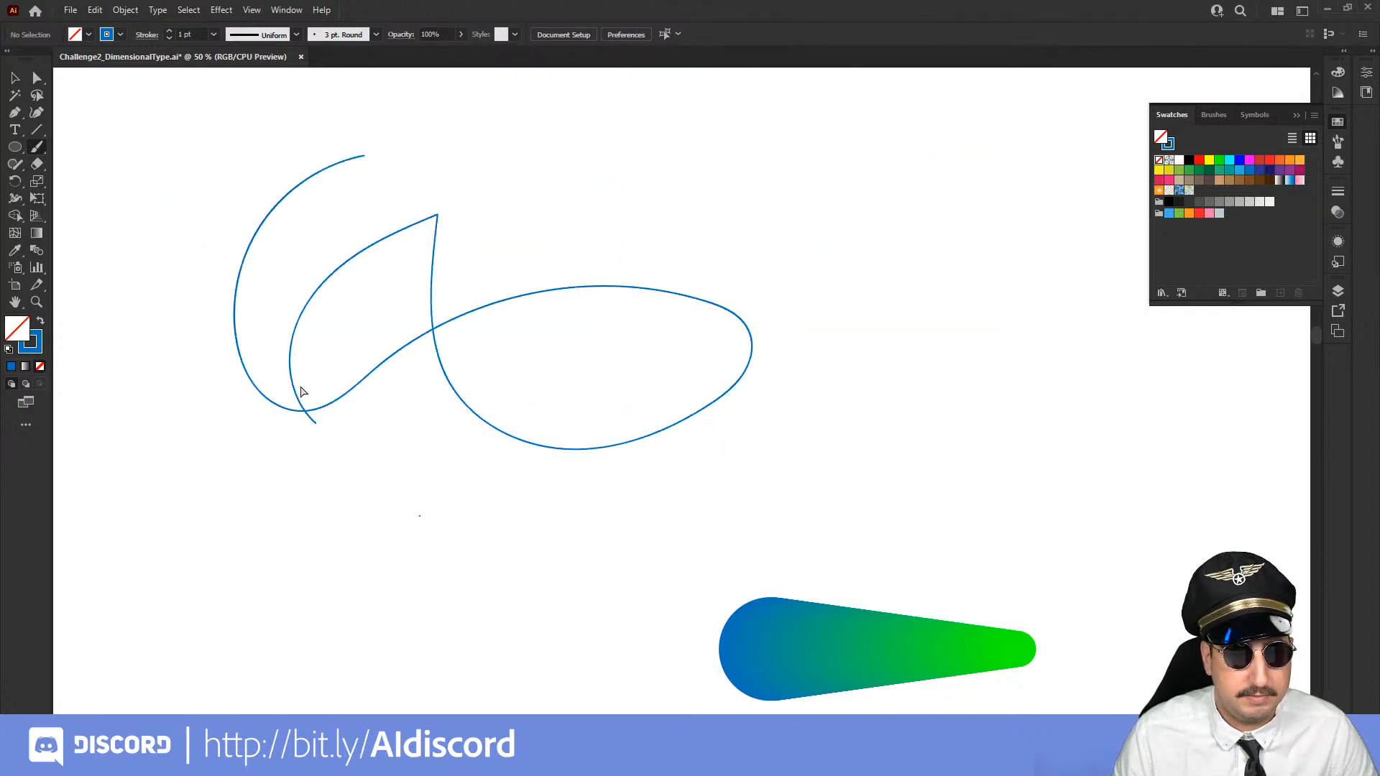
{"action": "key", "text": "ctrl+z"}
Paint a long winding stroke about 1160 px wide and 720 px high above the blend, and select it
{"action": "mouse_move", "coordinate": [200, 183]}
{"action": "left_mouse_down"}
{"action": "mouse_move", "coordinate": [179, 277]}
{"action": "mouse_move", "coordinate": [650, 299]}
{"action": "mouse_move", "coordinate": [395, 231]}
{"action": "mouse_move", "coordinate": [323, 502]}
{"action": "mouse_move", "coordinate": [709, 438]}
{"action": "left_mouse_up"}
{"action": "key", "text": "v"}
{"action": "mouse_move", "coordinate": [733, 206]}
{"action": "left_mouse_down"}
{"action": "mouse_move", "coordinate": [456, 421]}
{"action": "mouse_move", "coordinate": [703, 484]}
{"action": "left_mouse_up"}
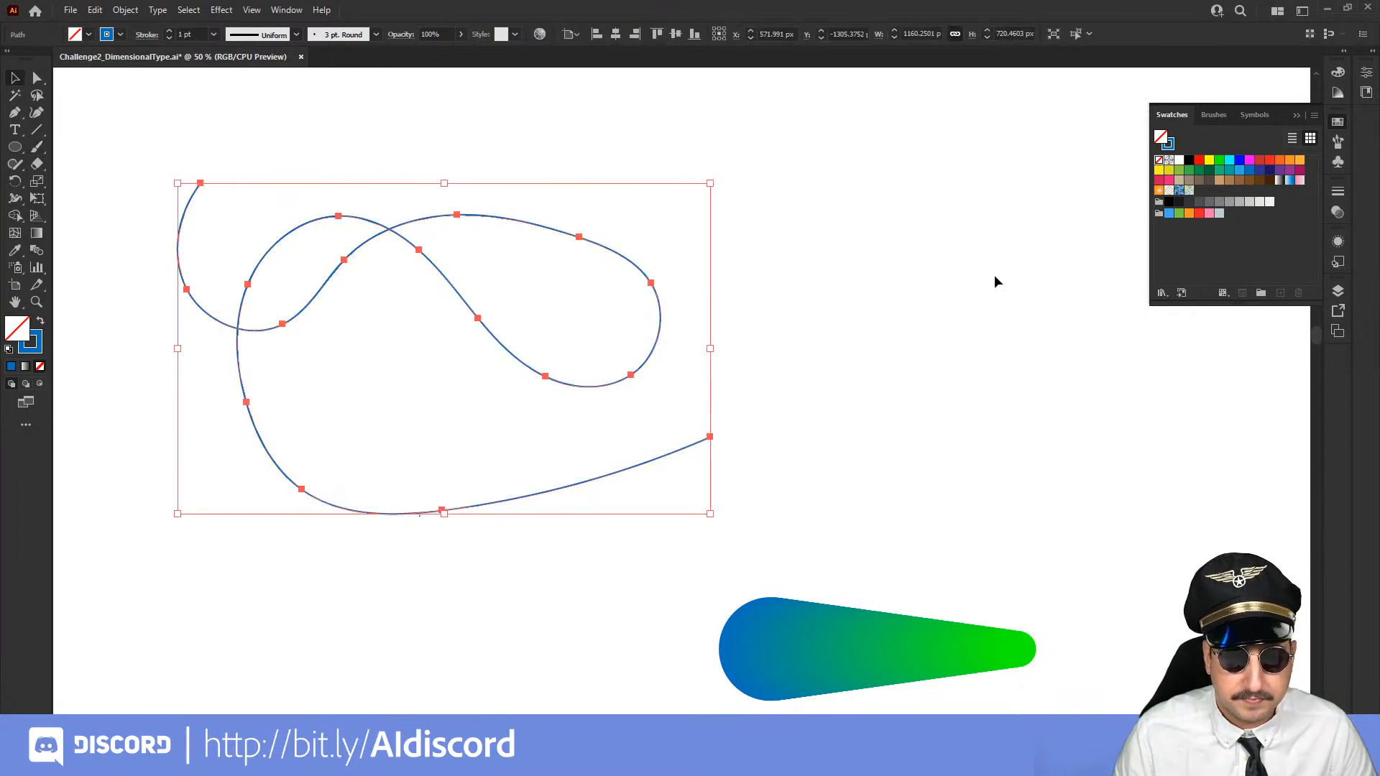
Try replacing the straight blue-green blend's spine with the winding stroke, and undo the replacement
{"action": "left_click_drag", "start_coordinate": [1003, 264], "coordinate": [460, 658]}
{"action": "left_click", "coordinate": [125, 10]}
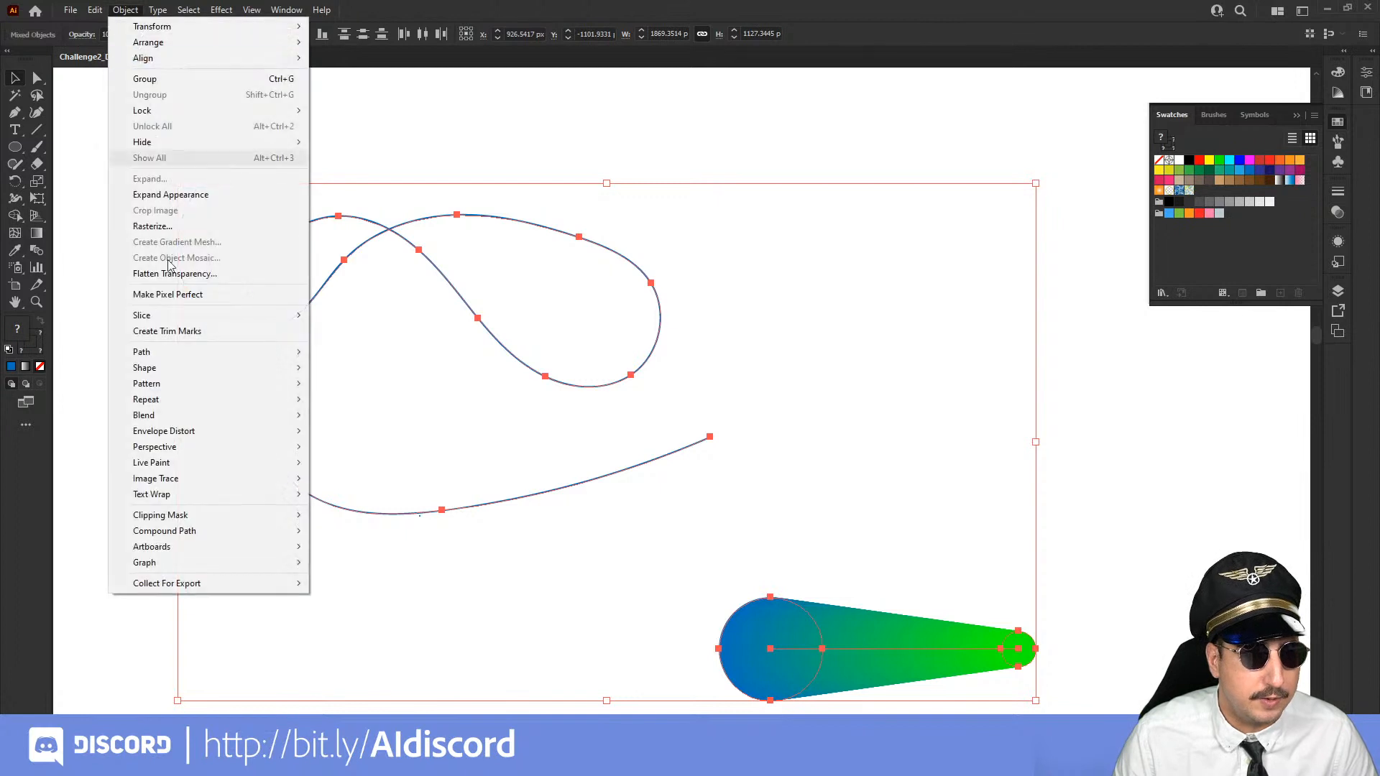
{"action": "mouse_move", "coordinate": [225, 423]}
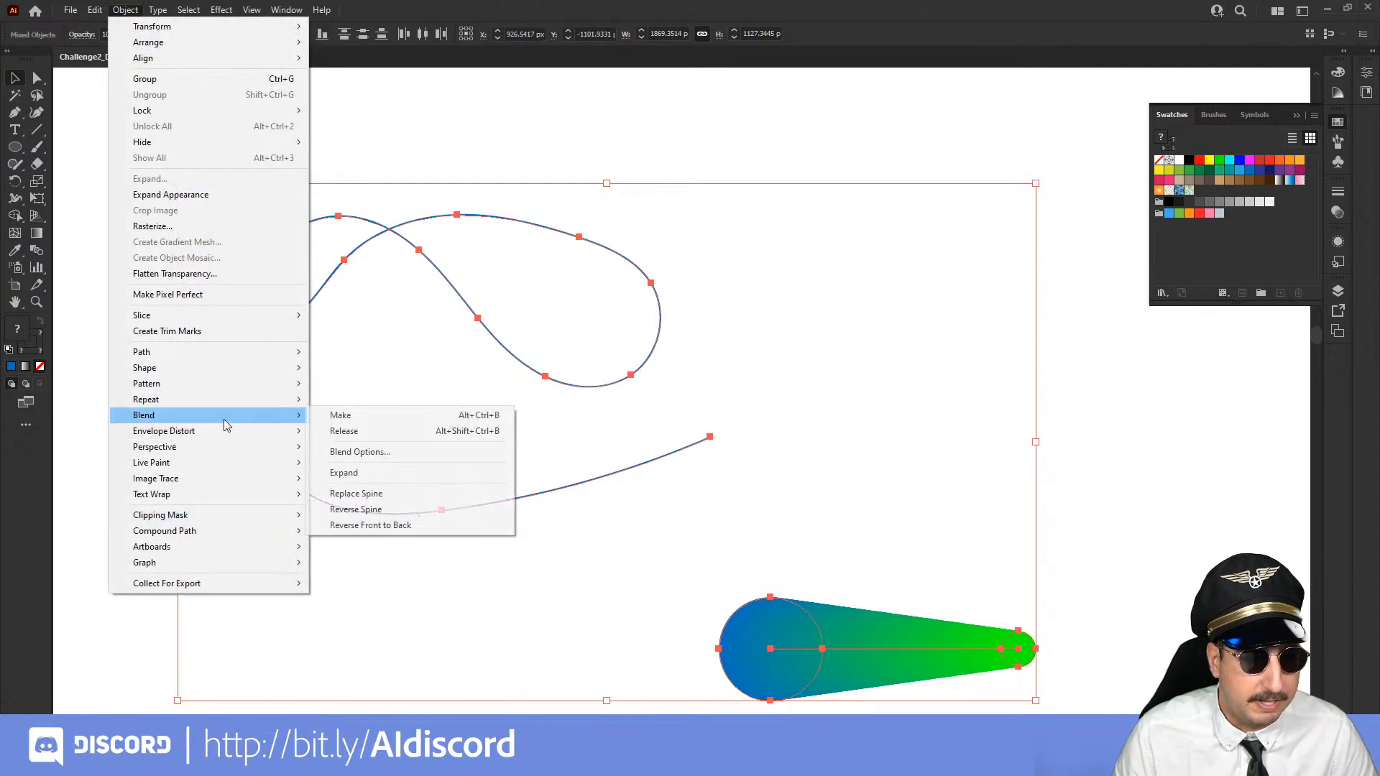
{"action": "left_click", "coordinate": [368, 493]}
{"action": "left_click", "coordinate": [872, 405]}
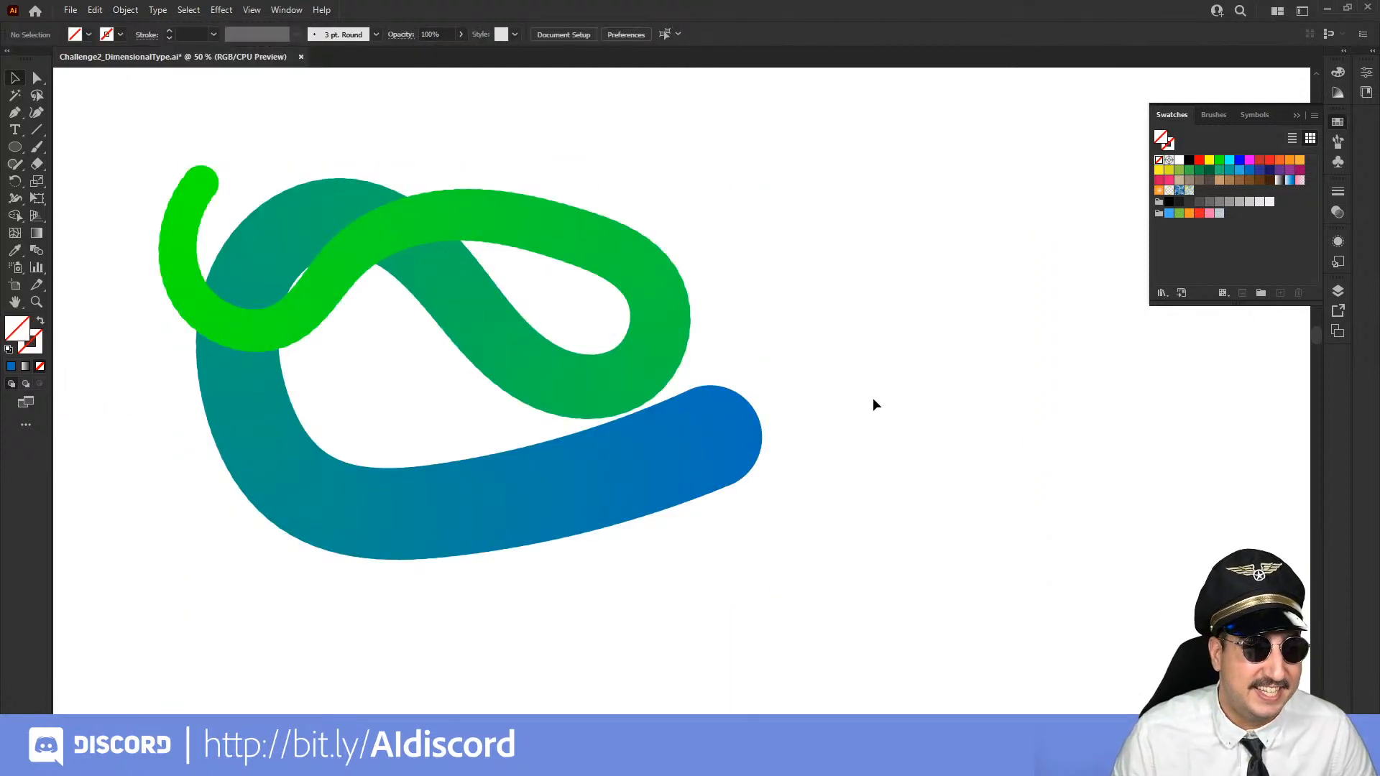
{"action": "key", "text": "ctrl+z"}
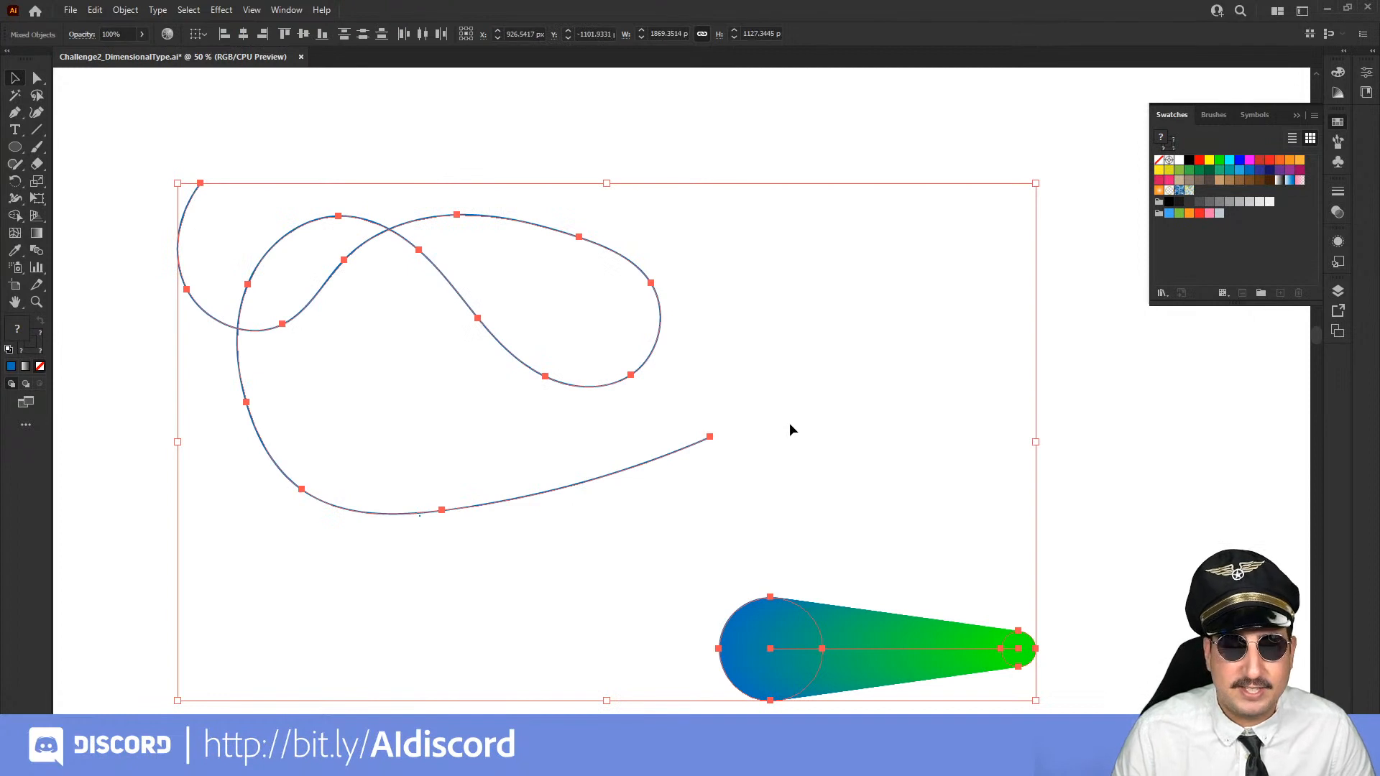
Add the point text "Adobe" in the empty canvas area above and beside the straight blend
{"action": "left_click", "coordinate": [791, 423]}
{"action": "left_click_drag", "start_coordinate": [807, 351], "coordinate": [259, 304]}
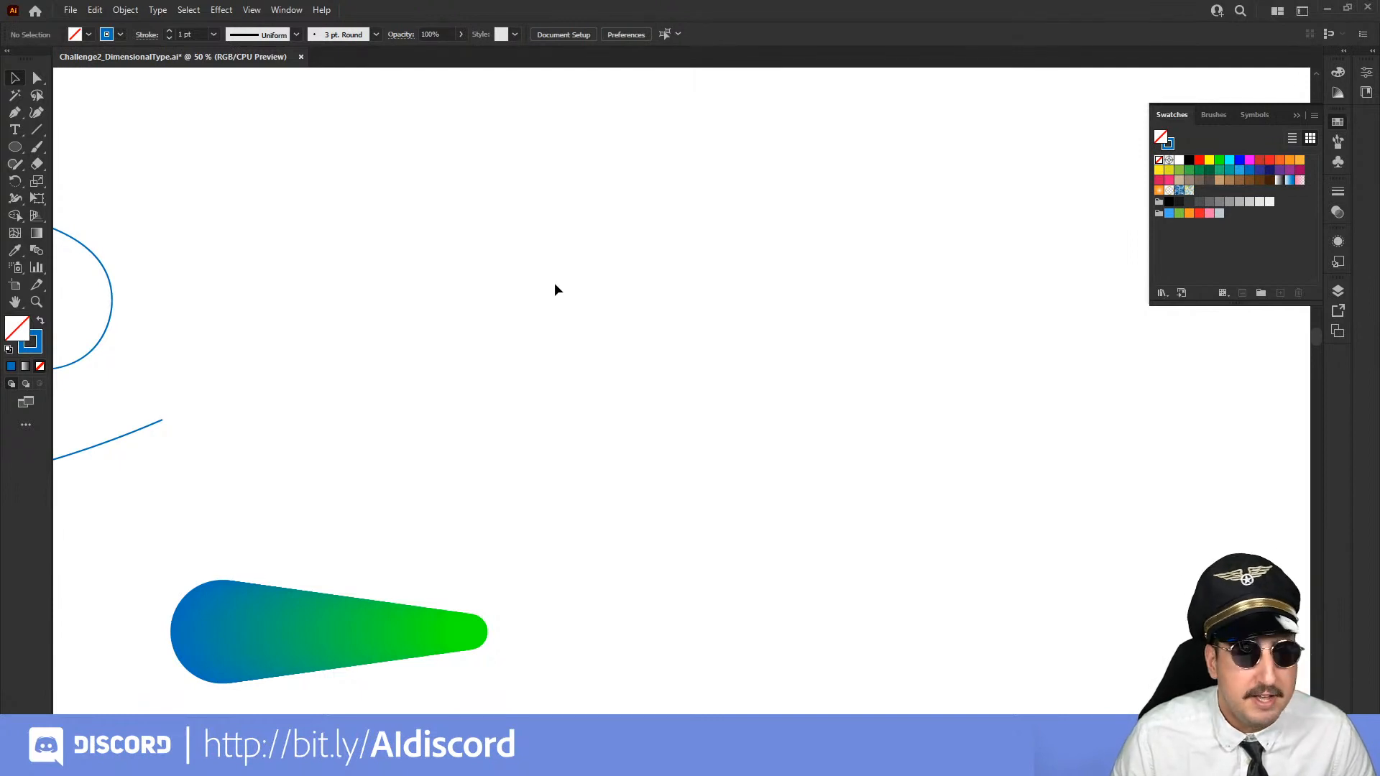
{"action": "key", "text": "t"}
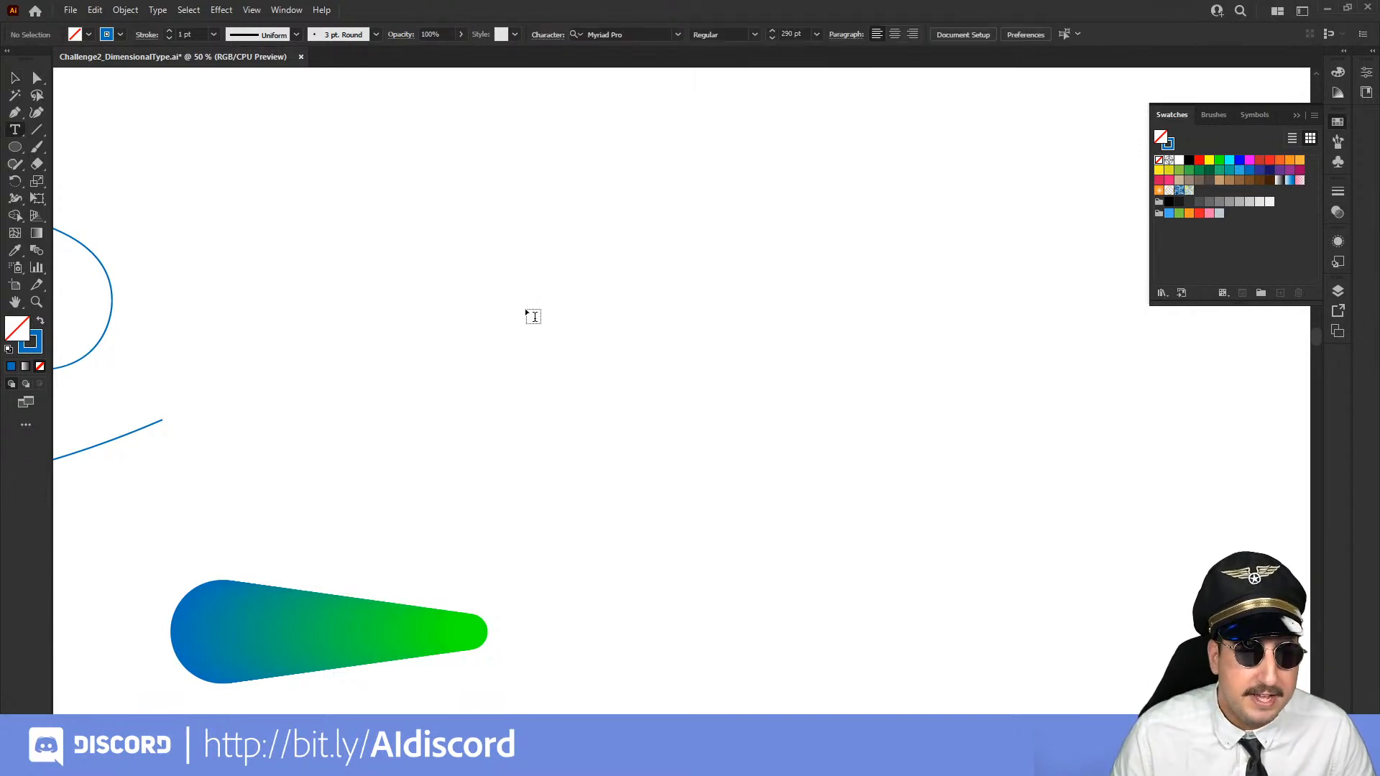
{"action": "left_click", "coordinate": [524, 308]}
{"action": "type", "text": "Adobe"}
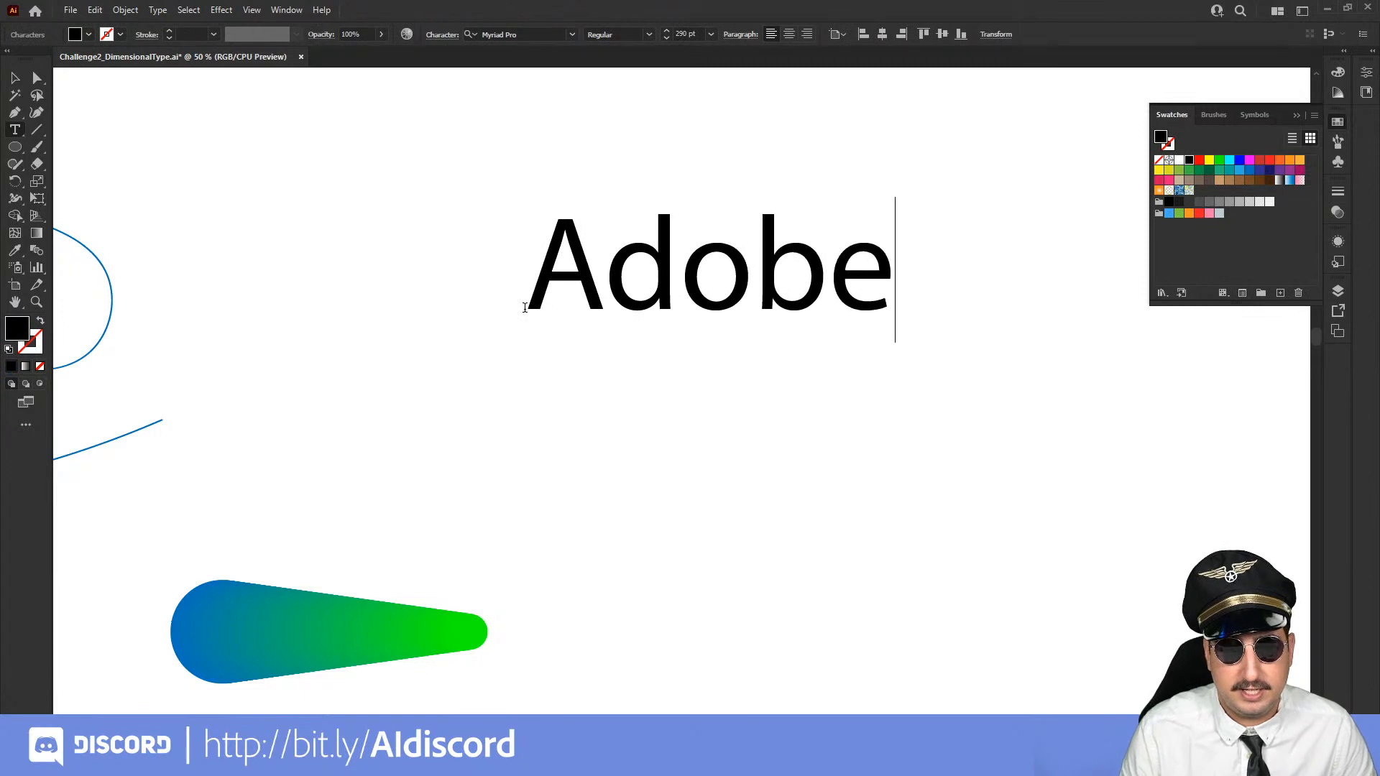
Scale the Adobe text up to about 506 pt and move it to just above the blend
{"action": "left_click", "coordinate": [15, 79]}
{"action": "key", "text": "s"}
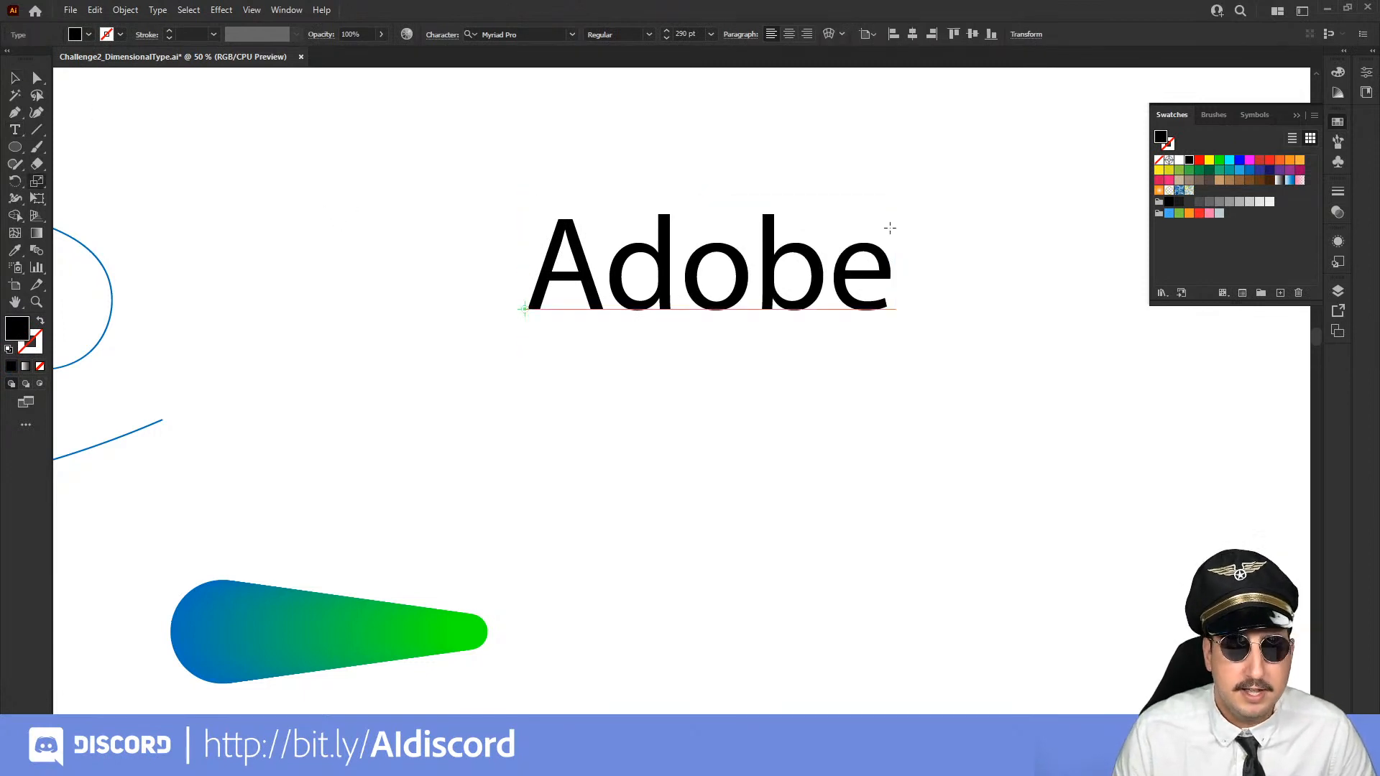
{"action": "left_click_drag", "start_coordinate": [891, 223], "coordinate": [946, 130]}
{"action": "key", "text": "v"}
{"action": "left_click_drag", "start_coordinate": [742, 221], "coordinate": [471, 367]}
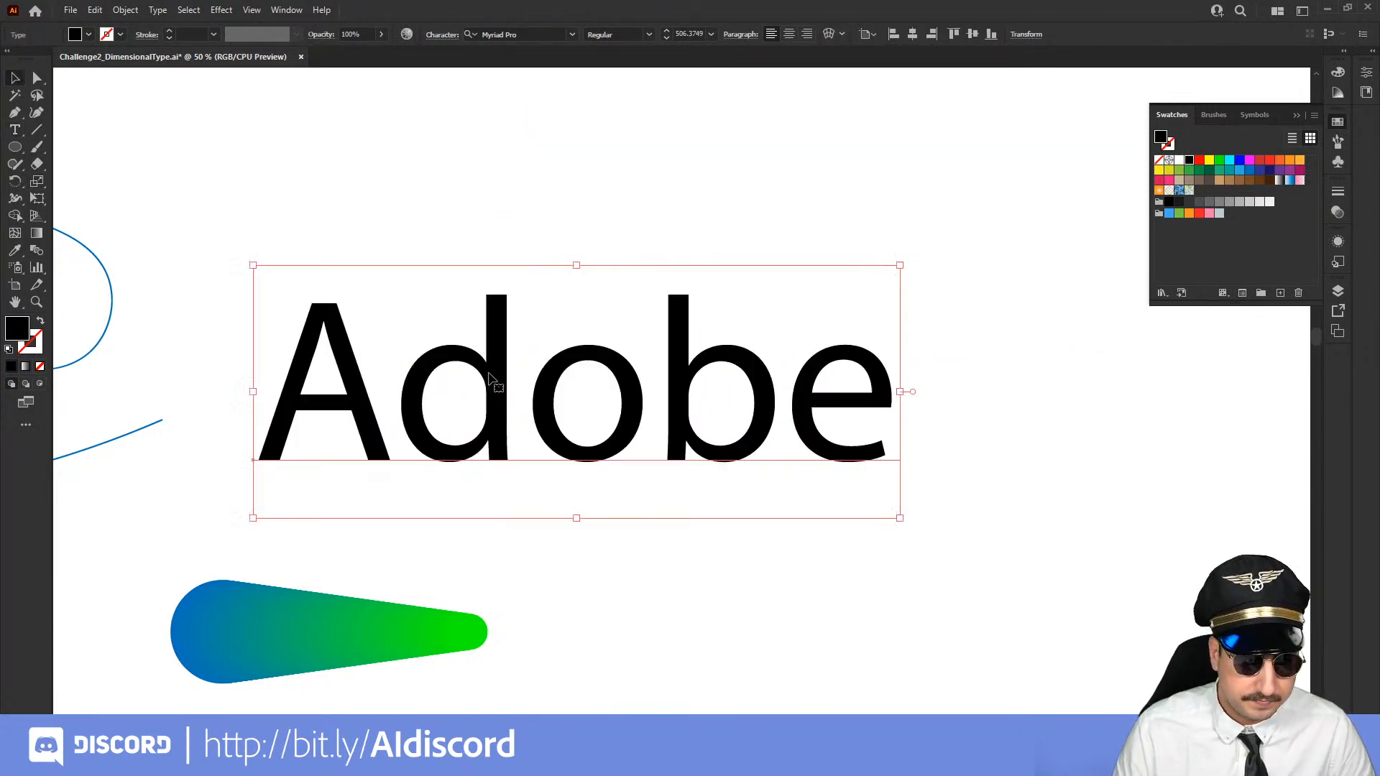
Convert the Adobe text to outlines and keep the resulting group selected
{"action": "key", "text": "ctrl+shift+o"}
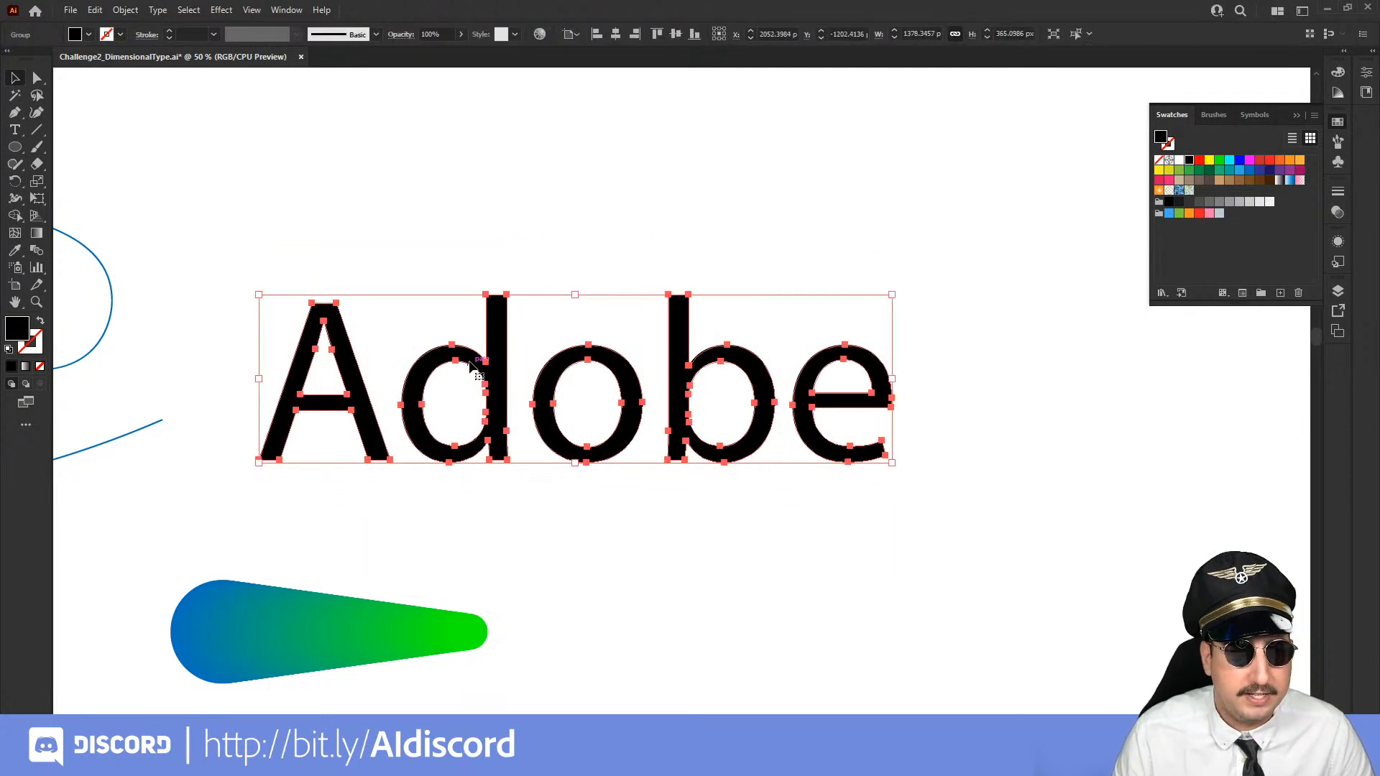
{"action": "left_click", "coordinate": [126, 11]}
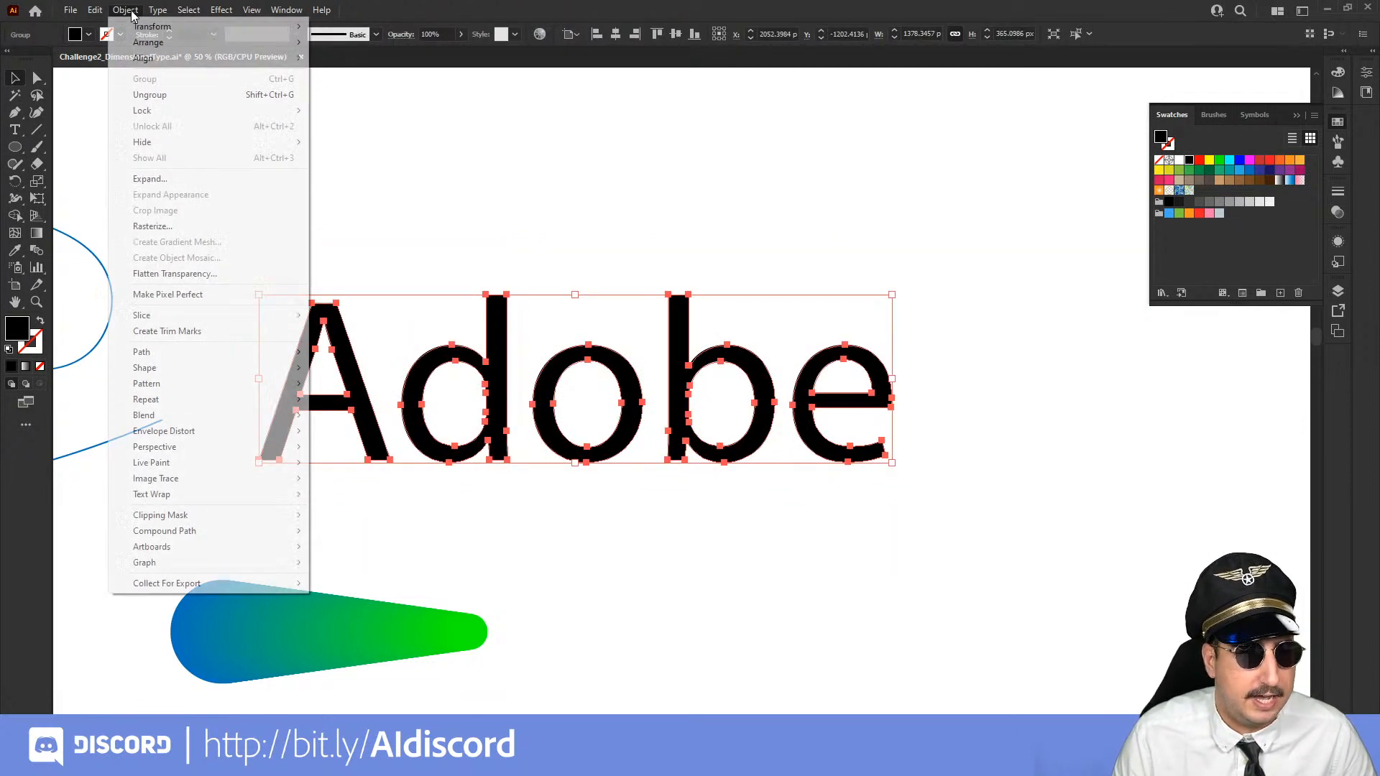
{"action": "left_click", "coordinate": [532, 135]}
{"action": "left_click", "coordinate": [496, 340]}
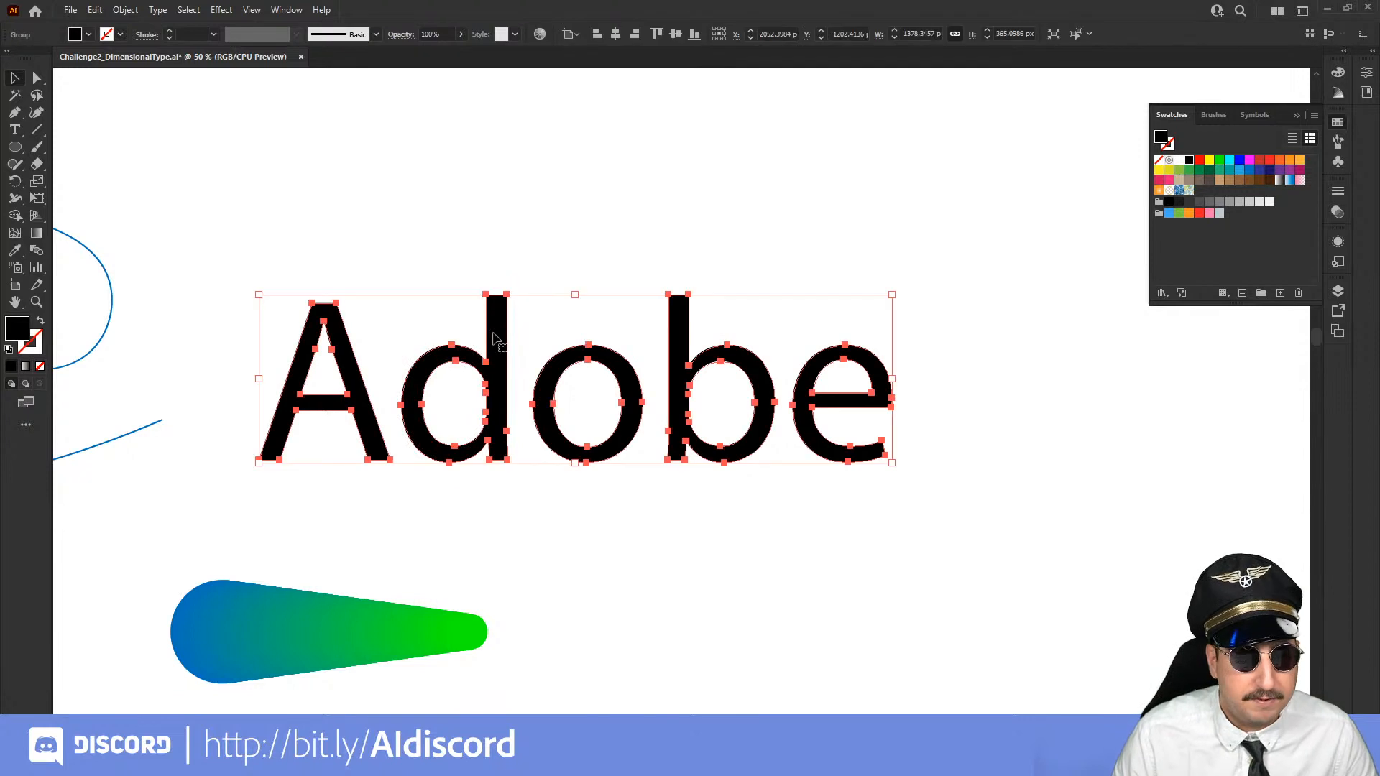
Try using the outlined word Adobe, stripped of fill and stroke, as the blend's replacement spine, and undo the changes
{"action": "key", "text": "shift+x"}
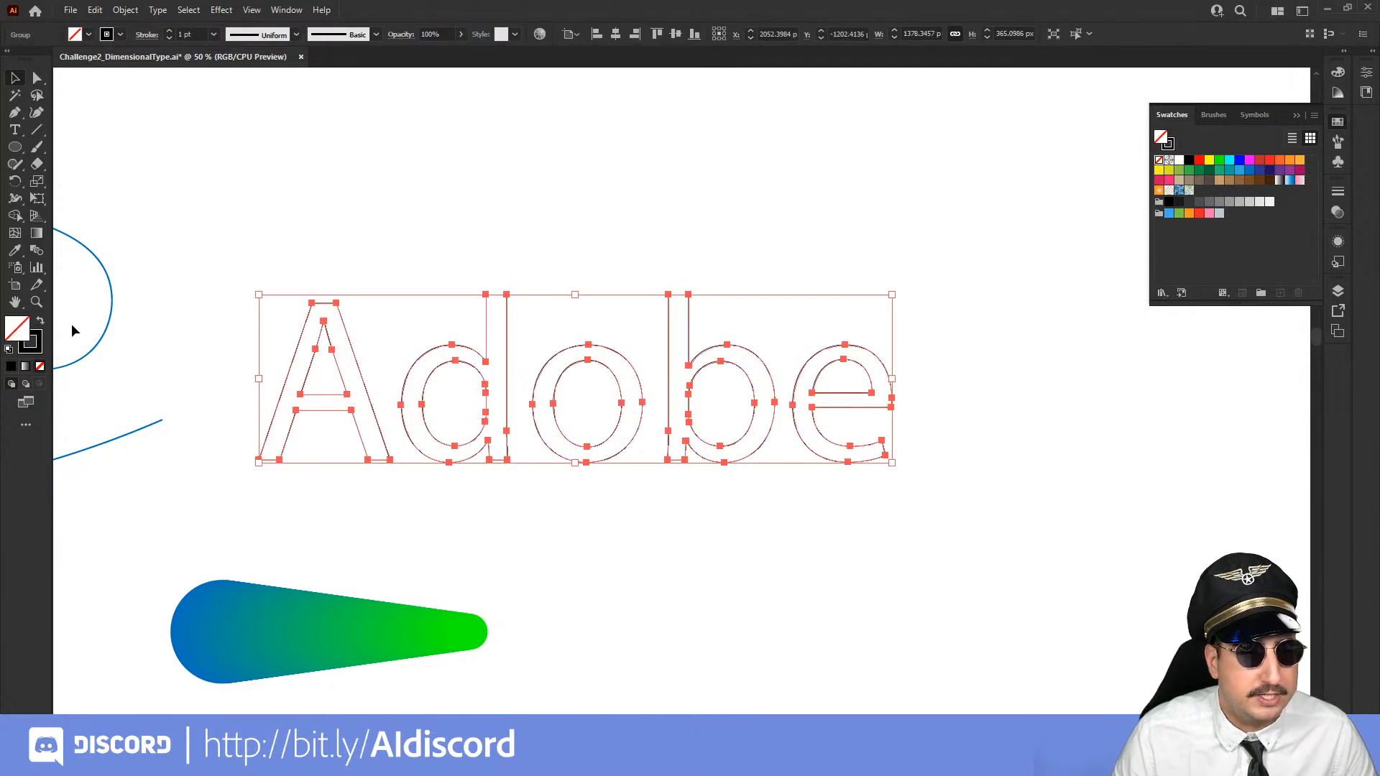
{"action": "left_click", "coordinate": [40, 366]}
{"action": "left_click_drag", "start_coordinate": [649, 212], "coordinate": [273, 647]}
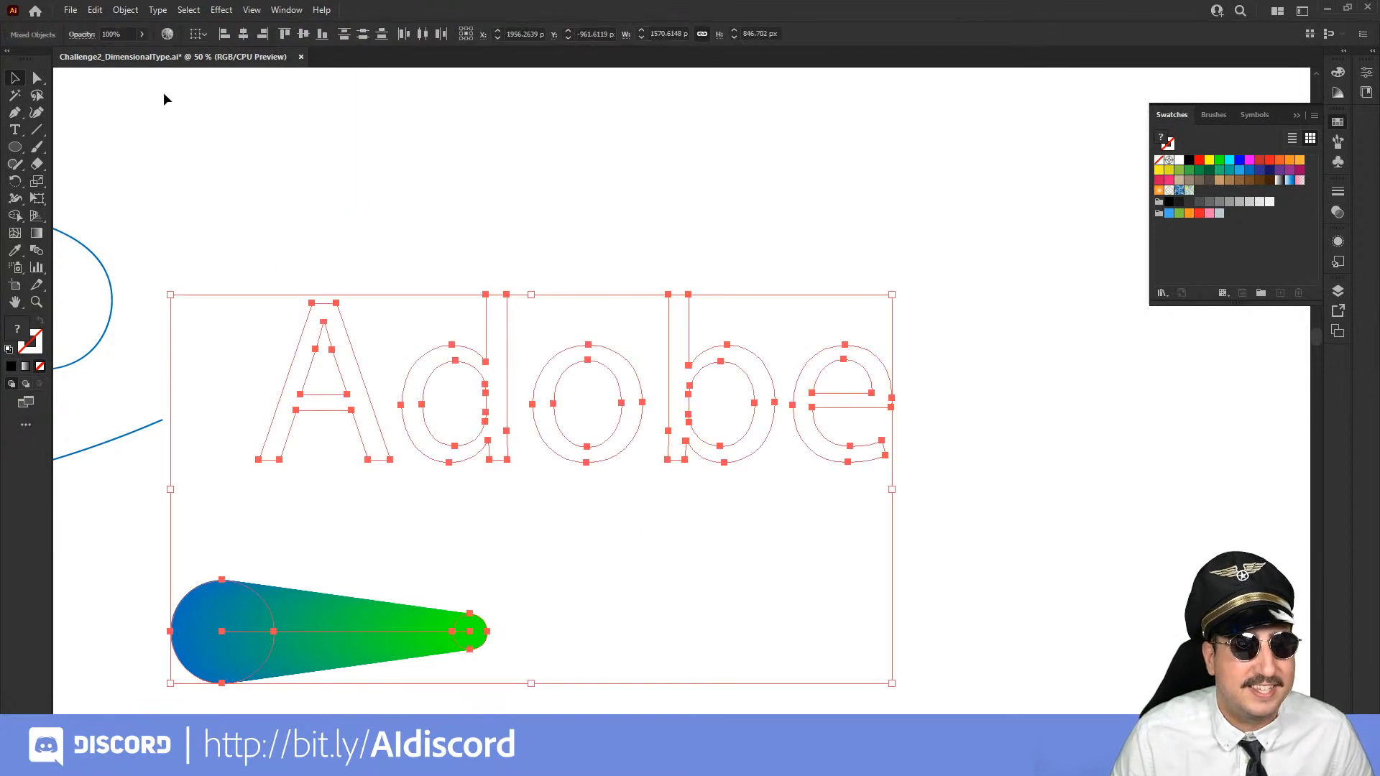
{"action": "left_click", "coordinate": [125, 9]}
{"action": "mouse_move", "coordinate": [225, 530]}
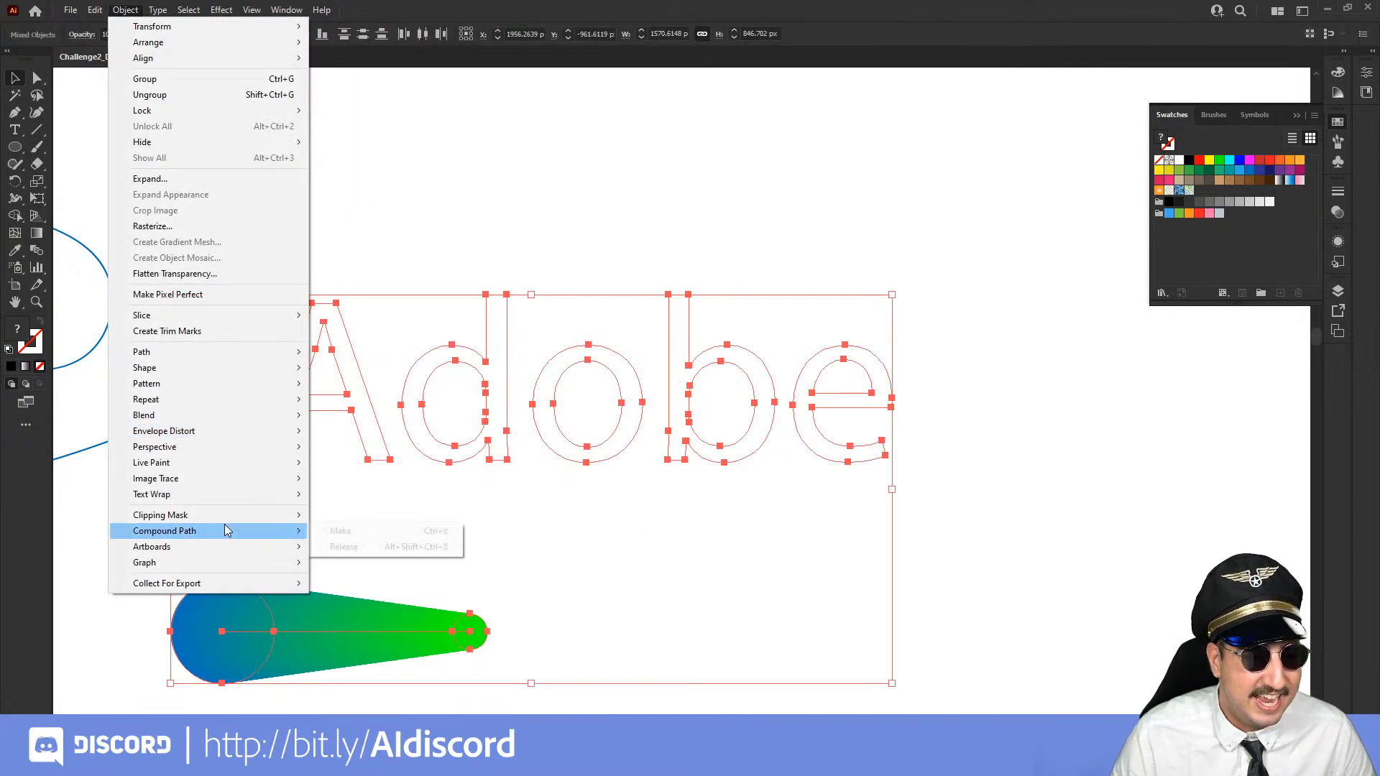
{"action": "mouse_move", "coordinate": [295, 415]}
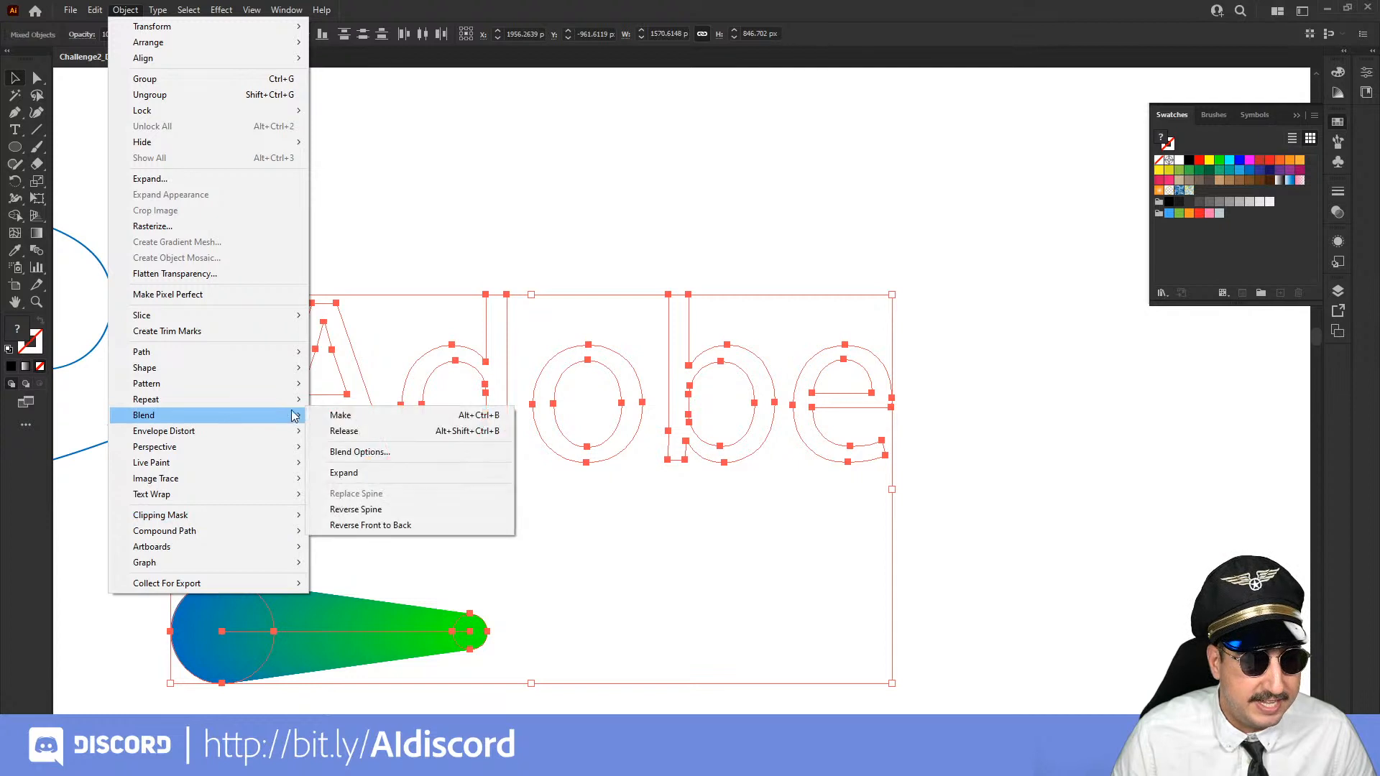
{"action": "left_click", "coordinate": [451, 381]}
{"action": "left_click", "coordinate": [417, 361]}
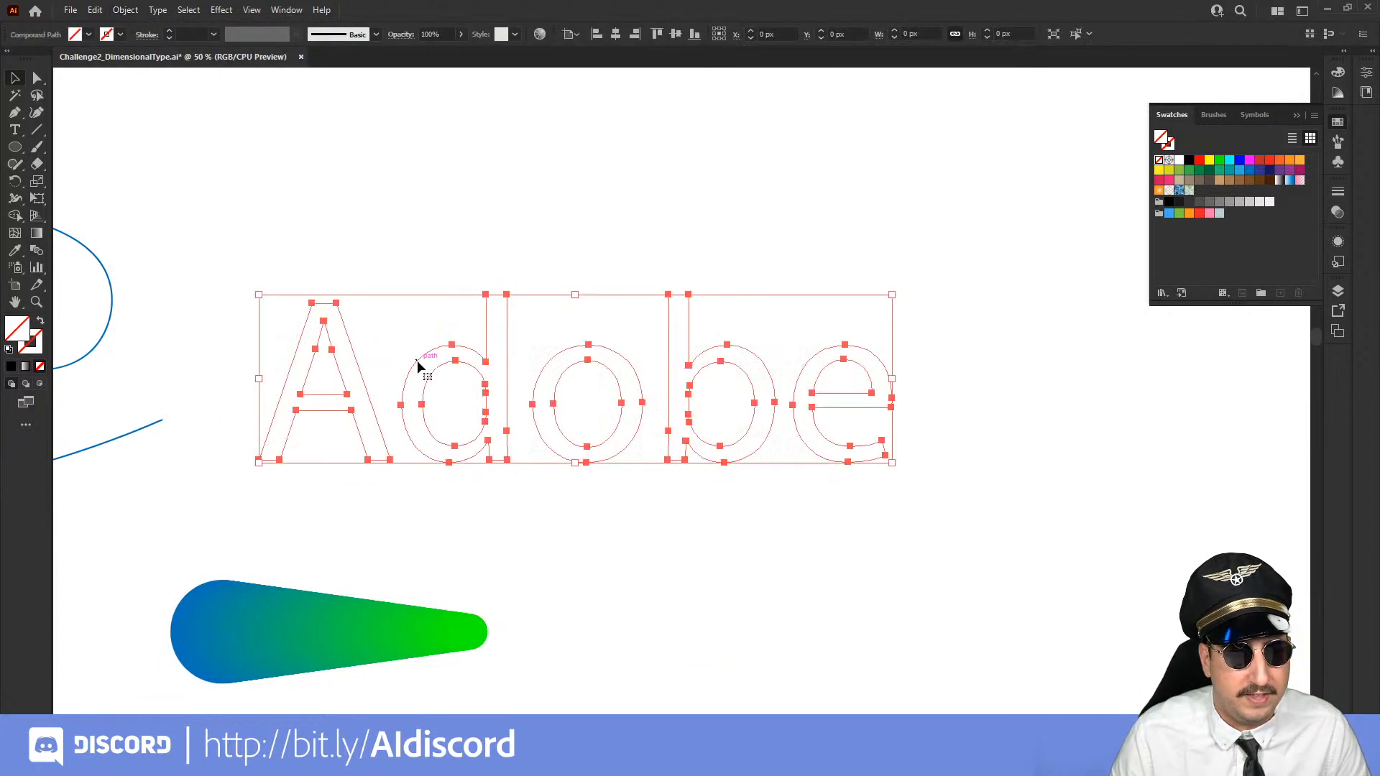
{"action": "key", "text": "ctrl+z"}
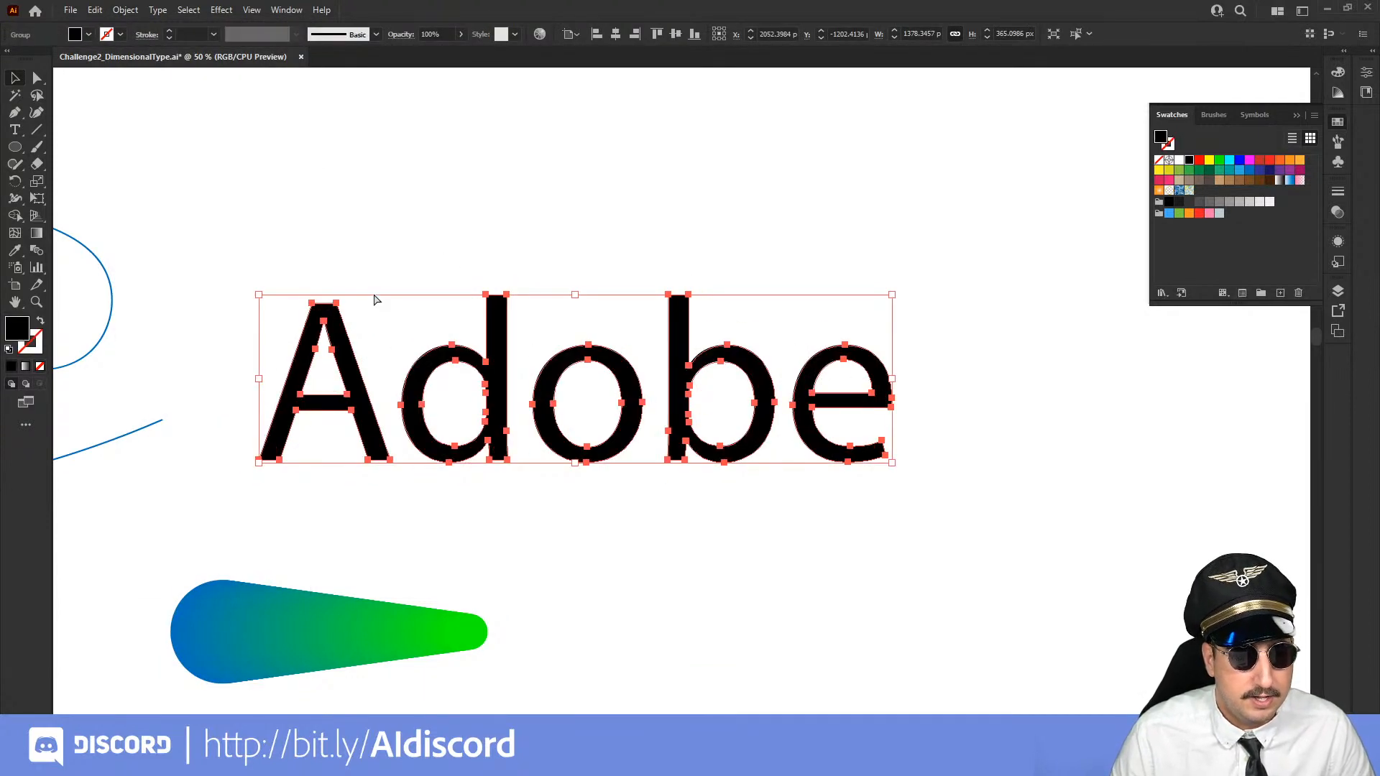
Swap the outlined letters' fill and stroke for a black stroke without fill, and ungroup them into separate letters
{"action": "key", "text": "shift+x"}
{"action": "left_click", "coordinate": [280, 279]}
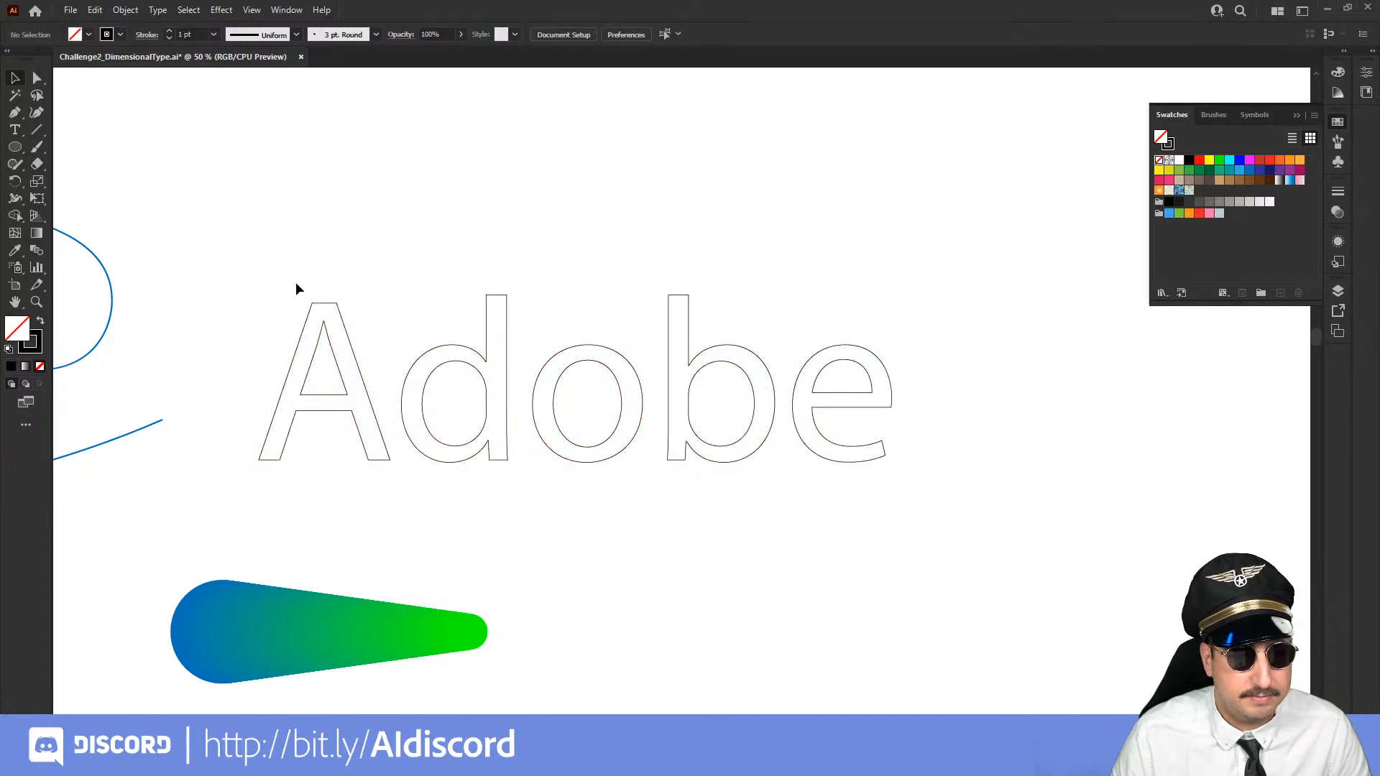
{"action": "left_click", "coordinate": [324, 307]}
Select the letter A together with the blend, check whether its spine can be replaced, and deselect both
{"action": "left_click_drag", "start_coordinate": [265, 261], "coordinate": [237, 647]}
{"action": "left_click", "coordinate": [125, 10]}
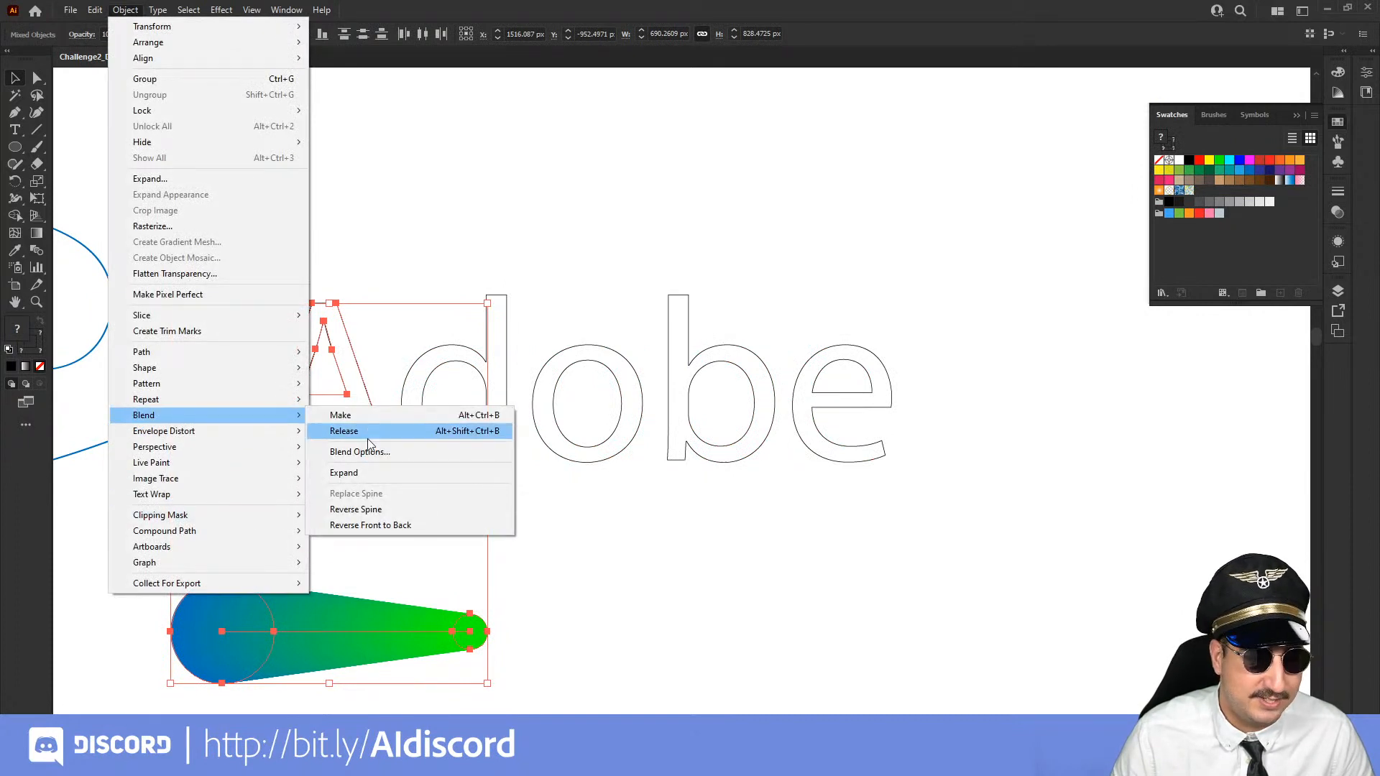
{"action": "left_click", "coordinate": [541, 286]}
{"action": "left_click", "coordinate": [792, 338]}
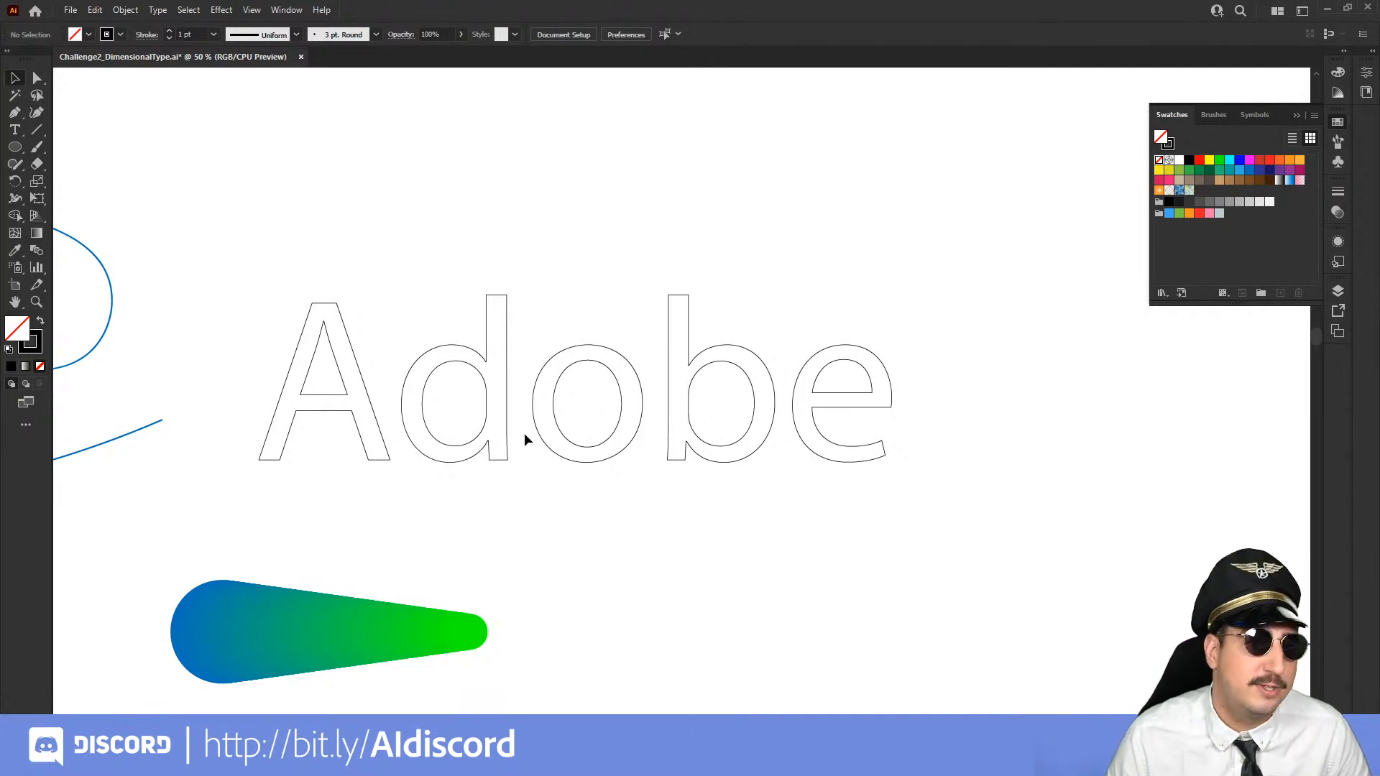
Switch to Adobe Substance 3D Assets in the browser and download the free Stylized Lava Cracked material
{"action": "key", "text": "z"}
{"action": "left_click", "coordinate": [563, 410], "text": "alt"}
{"action": "left_click_drag", "start_coordinate": [518, 433], "coordinate": [629, 417]}
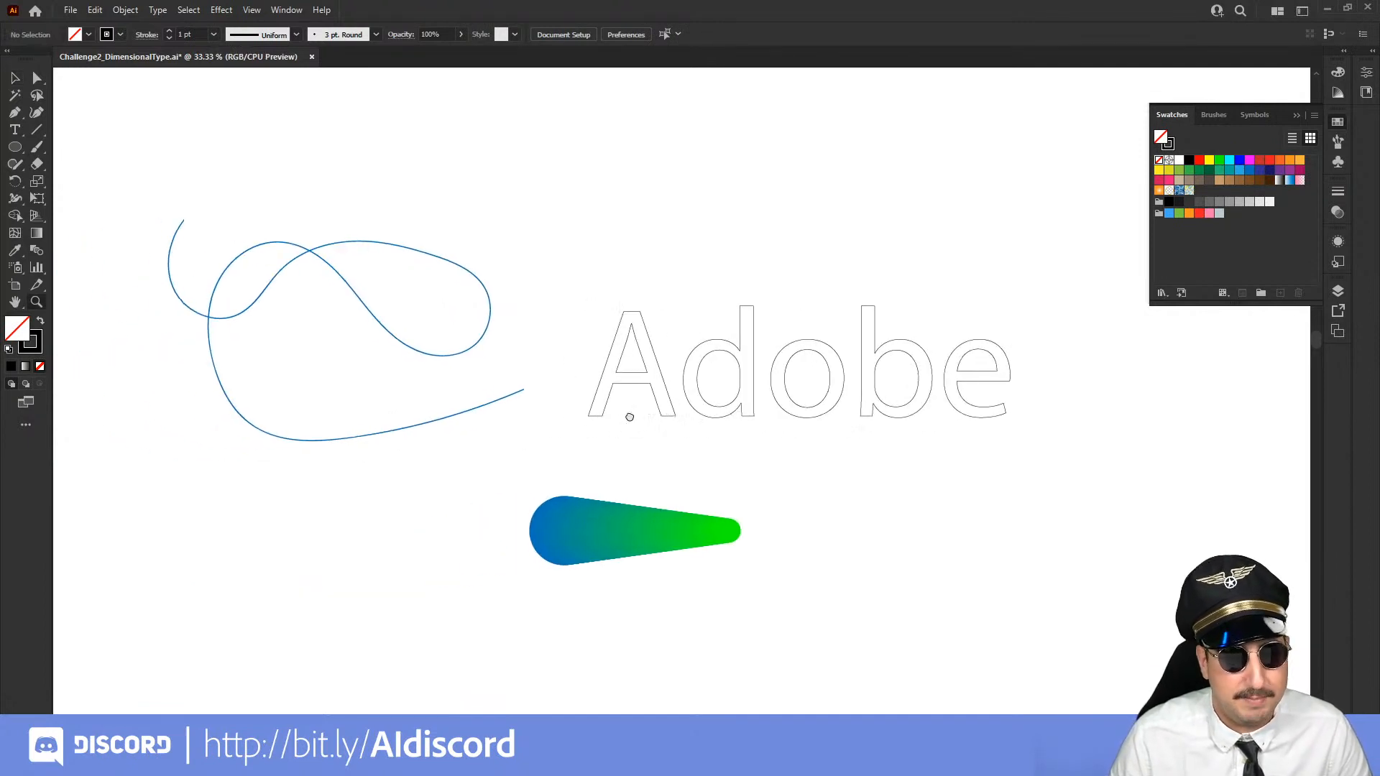
{"action": "key", "text": "v"}
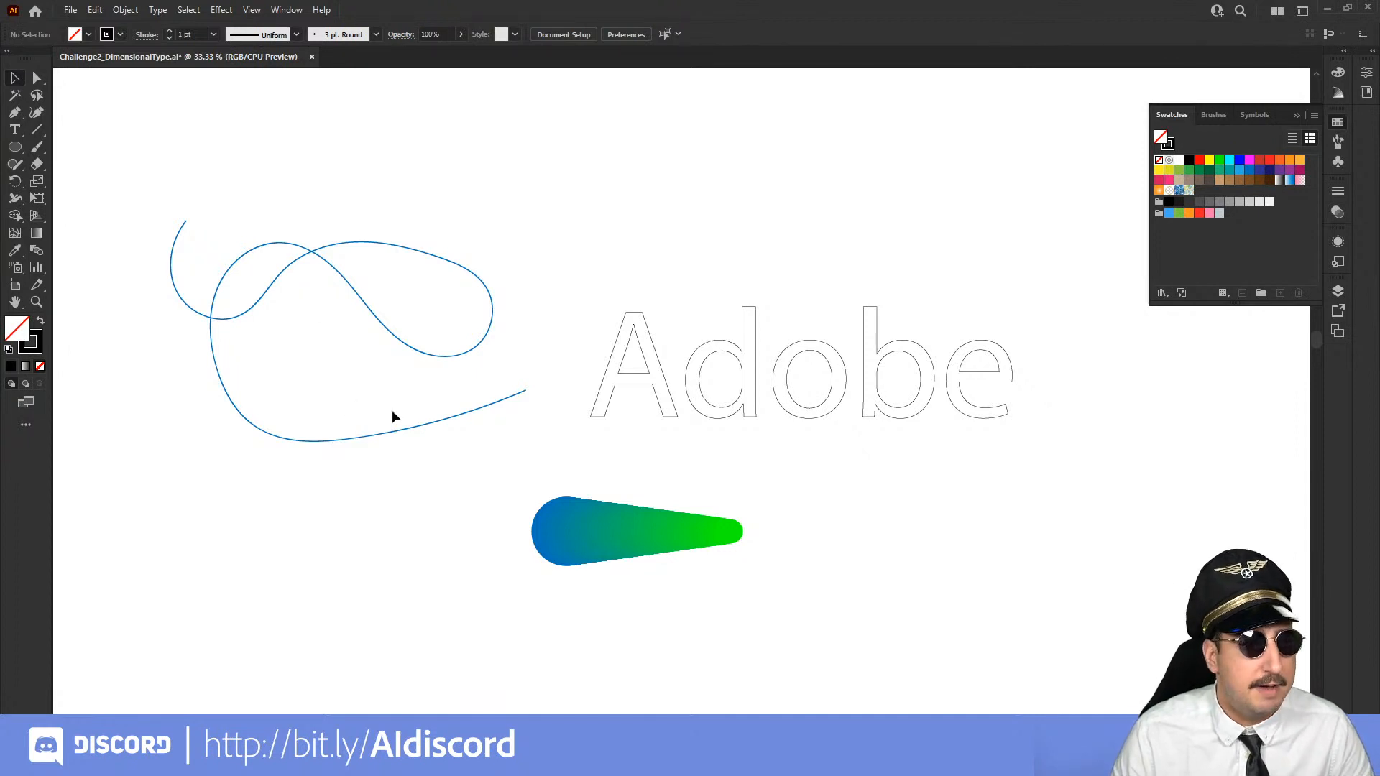
{"action": "scroll", "coordinate": [507, 523], "scroll_direction": "down", "scroll_amount": 10}
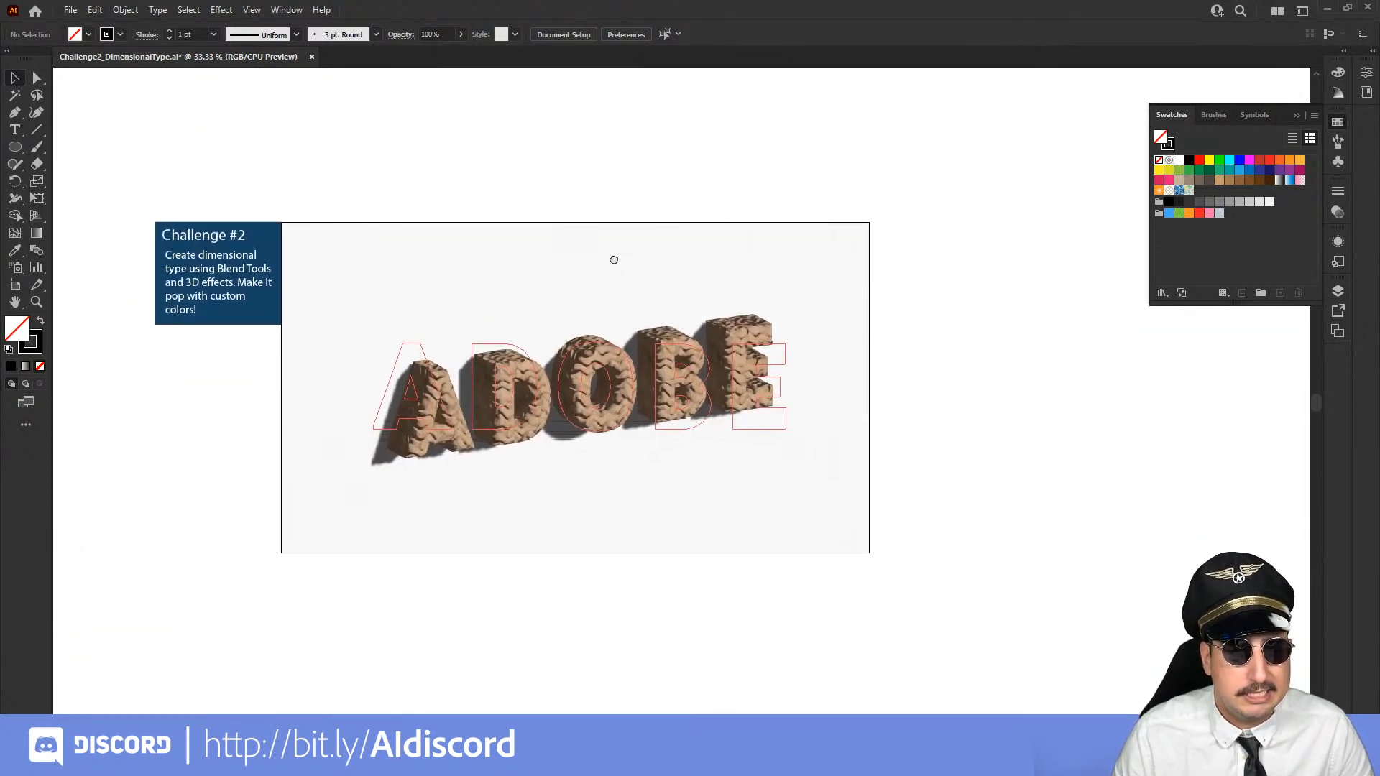
{"action": "key", "text": "z"}
{"action": "left_click", "coordinate": [577, 407]}
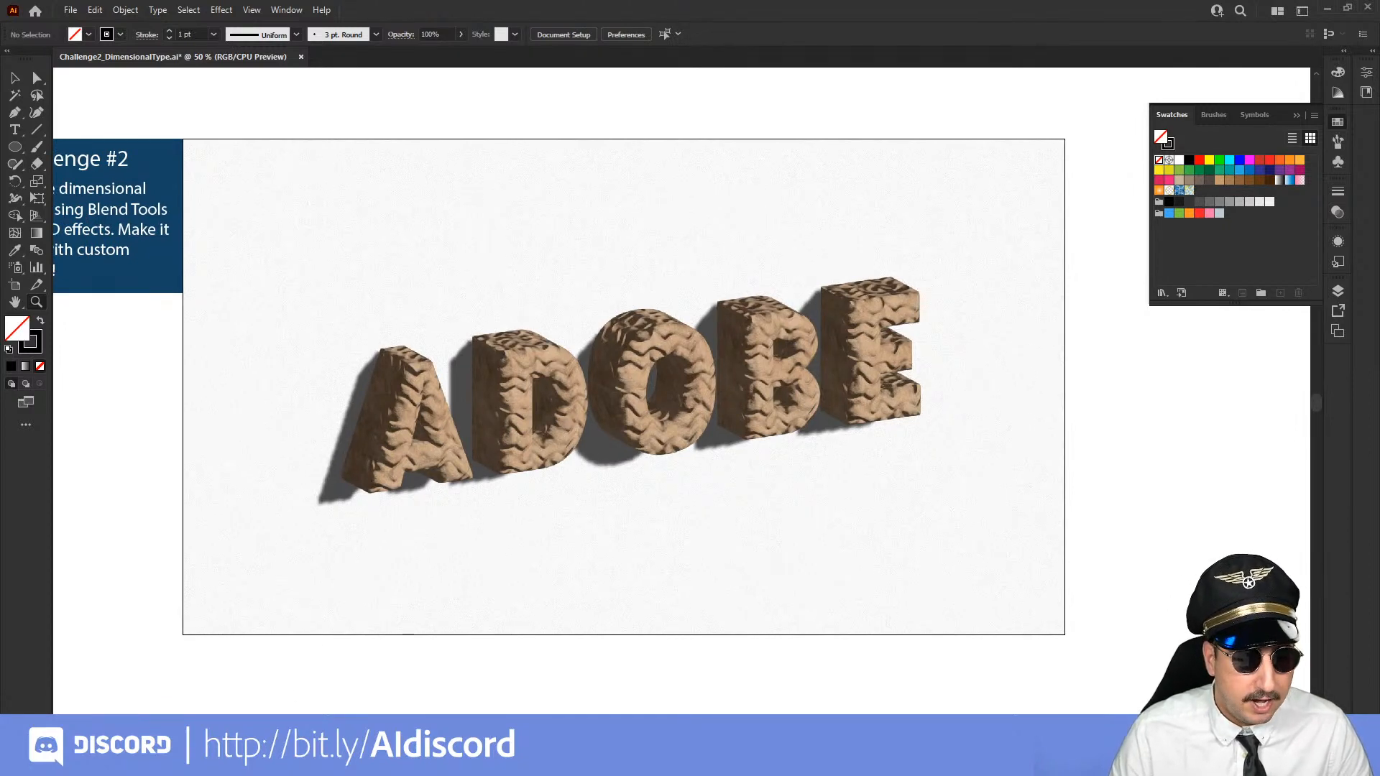
{"action": "mouse_move", "coordinate": [265, 761]}
{"action": "left_click", "coordinate": [185, 679]}
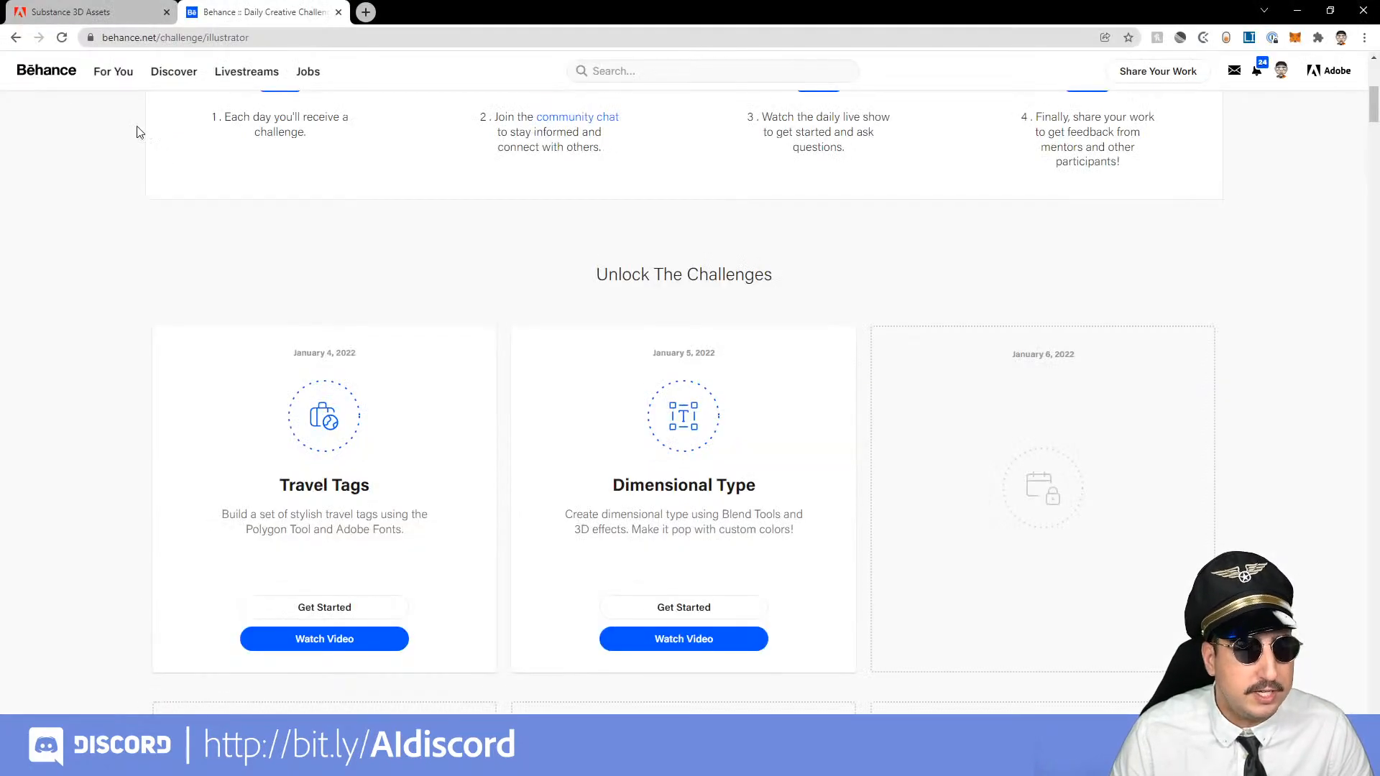
{"action": "left_click", "coordinate": [70, 11]}
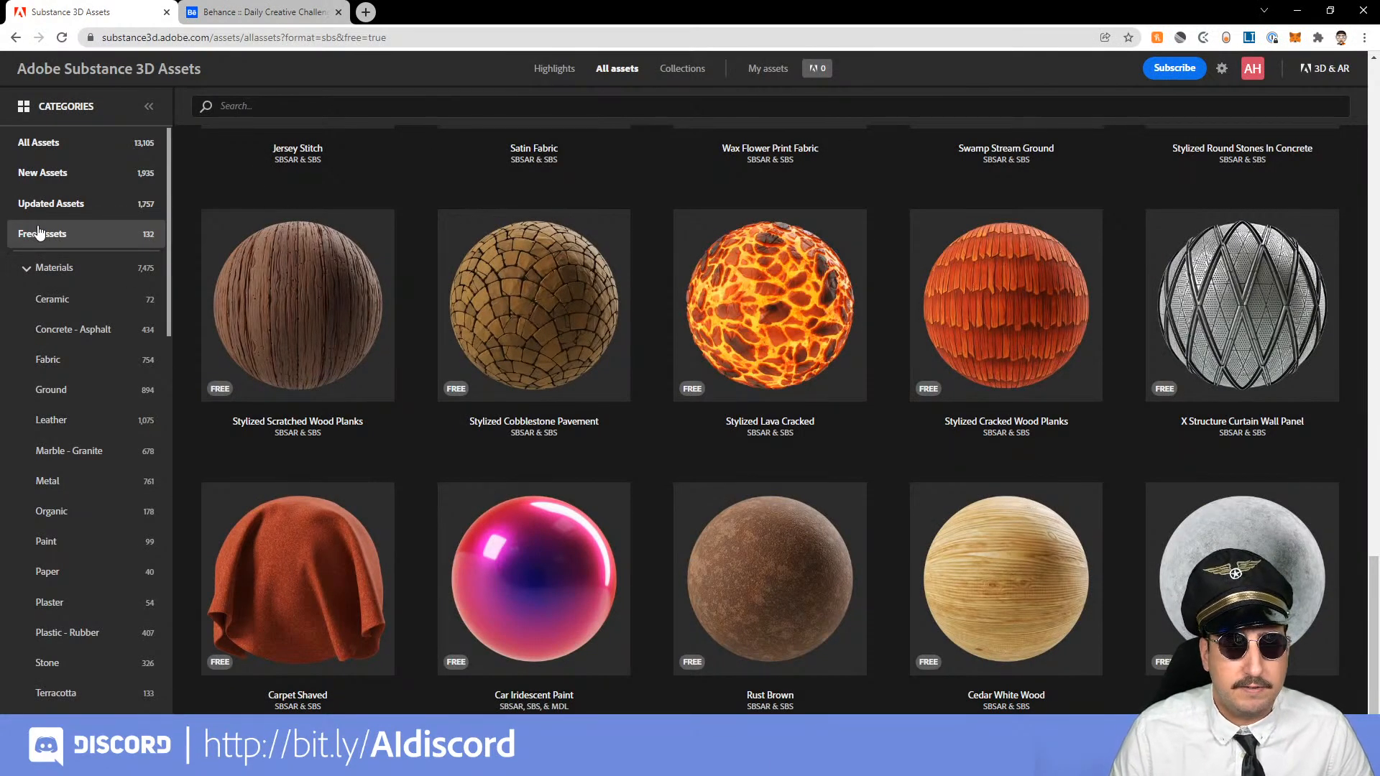
{"action": "mouse_move", "coordinate": [809, 363]}
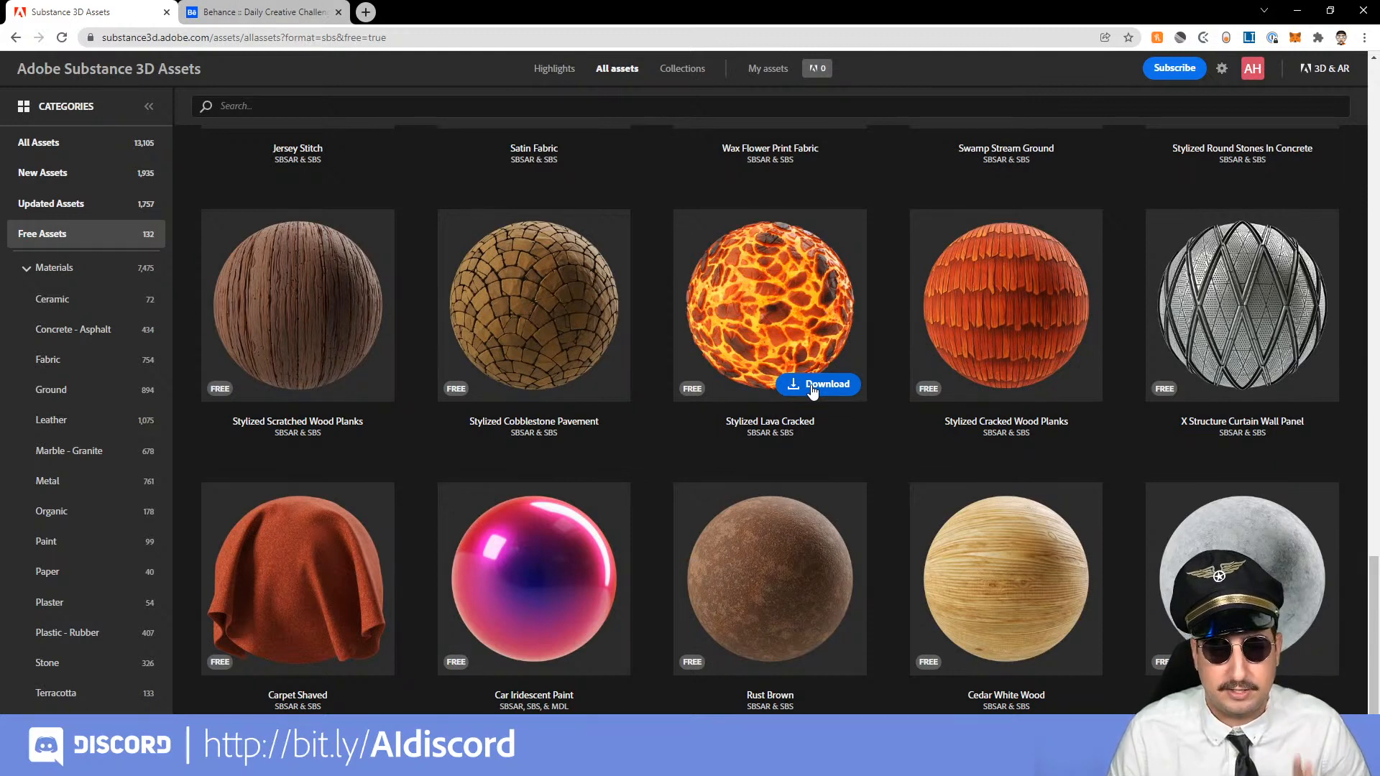
{"action": "left_click", "coordinate": [812, 387]}
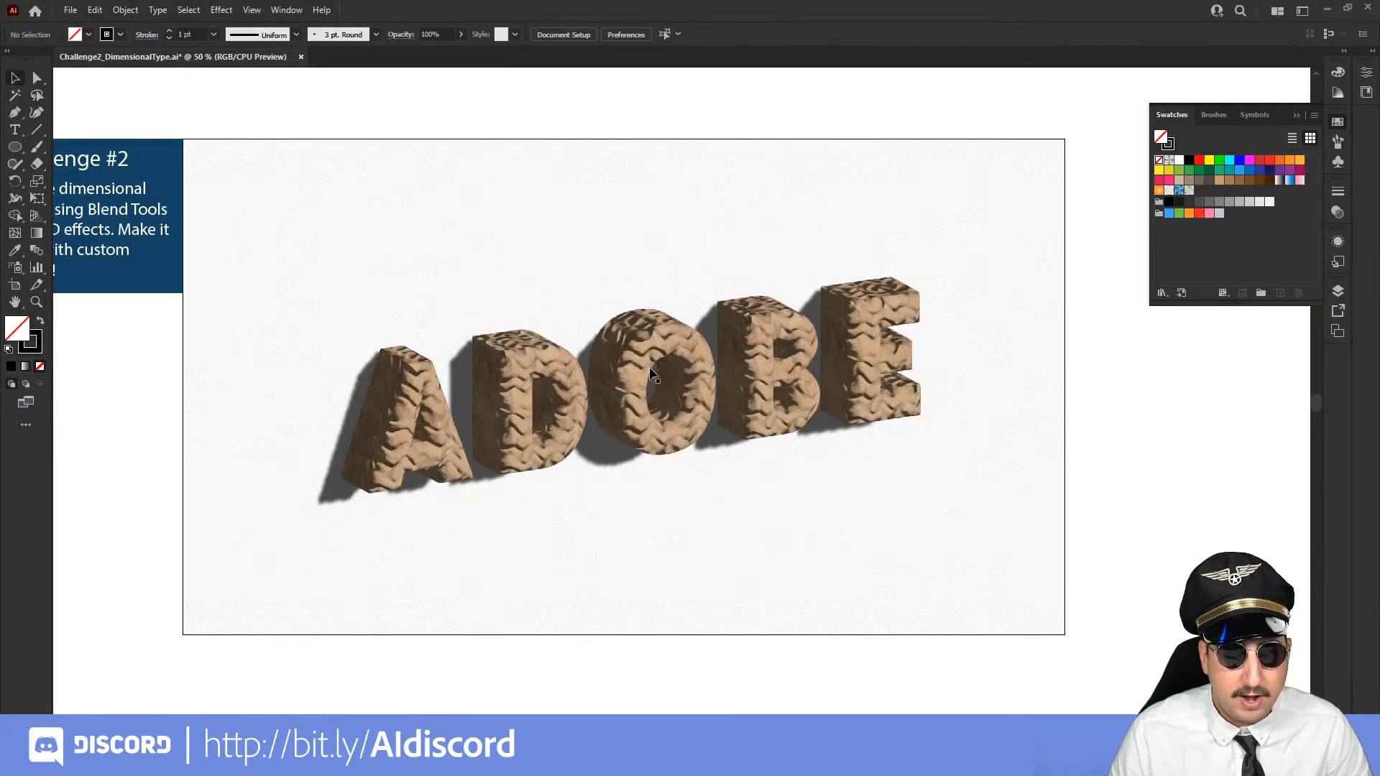
Select the ADOBE lettering and try to apply another 3D and Materials effect to it
{"action": "left_click", "coordinate": [221, 10]}
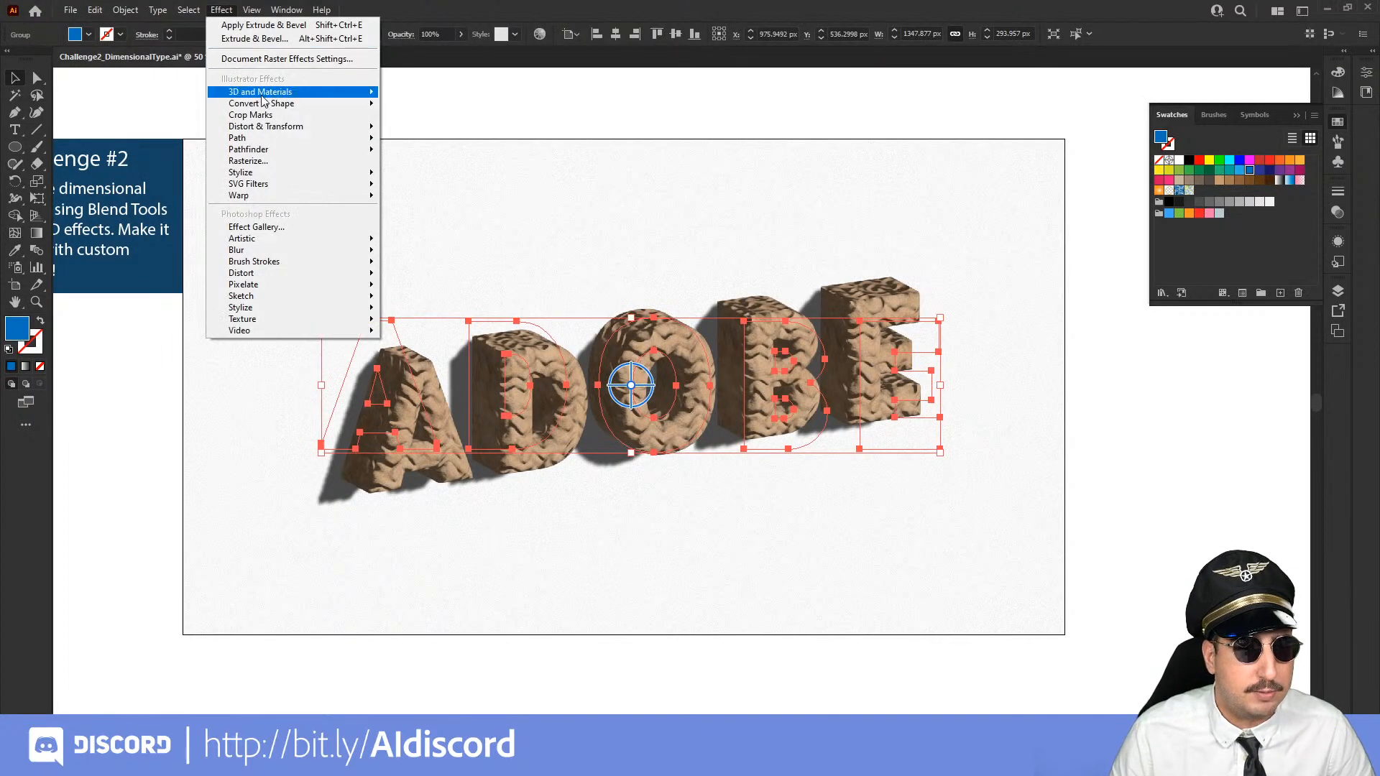
{"action": "mouse_move", "coordinate": [338, 92]}
{"action": "left_click", "coordinate": [404, 95]}
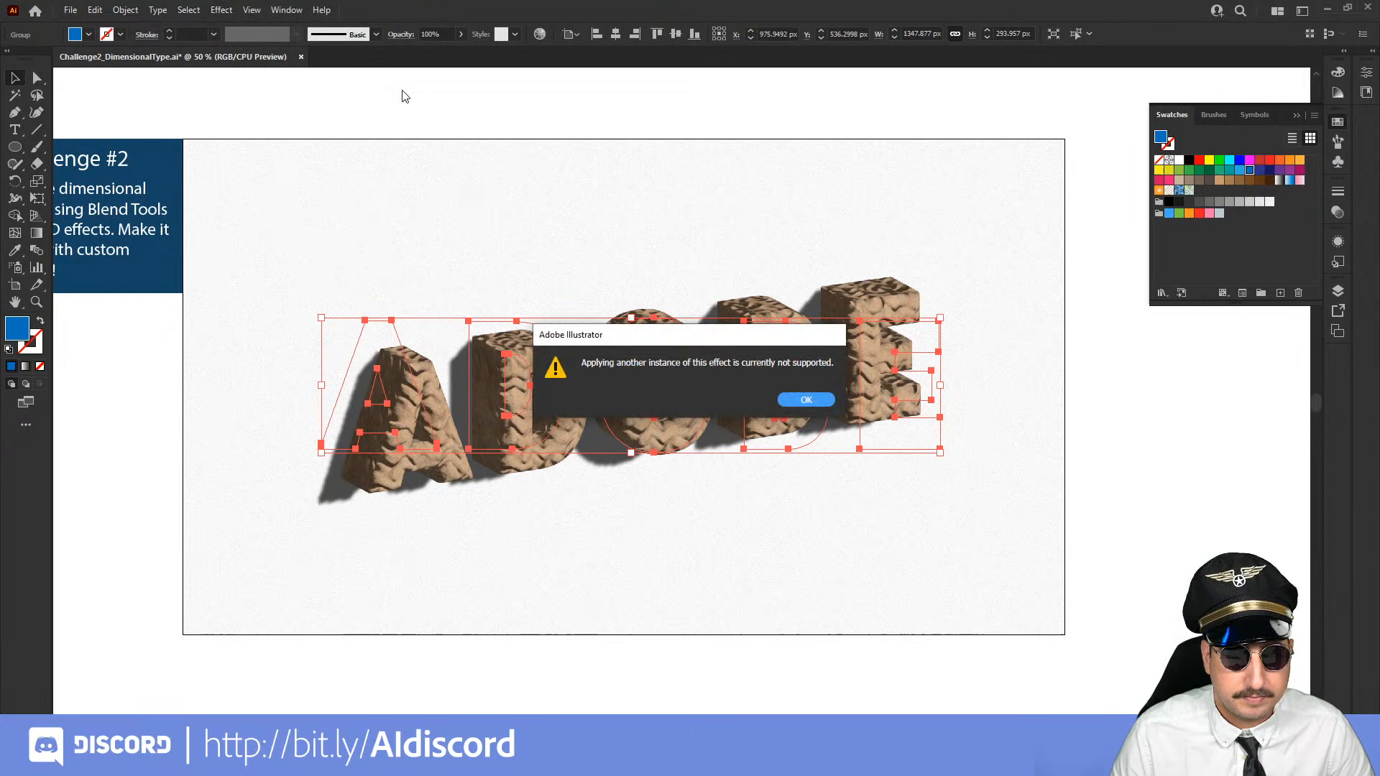
{"action": "left_click", "coordinate": [800, 400]}
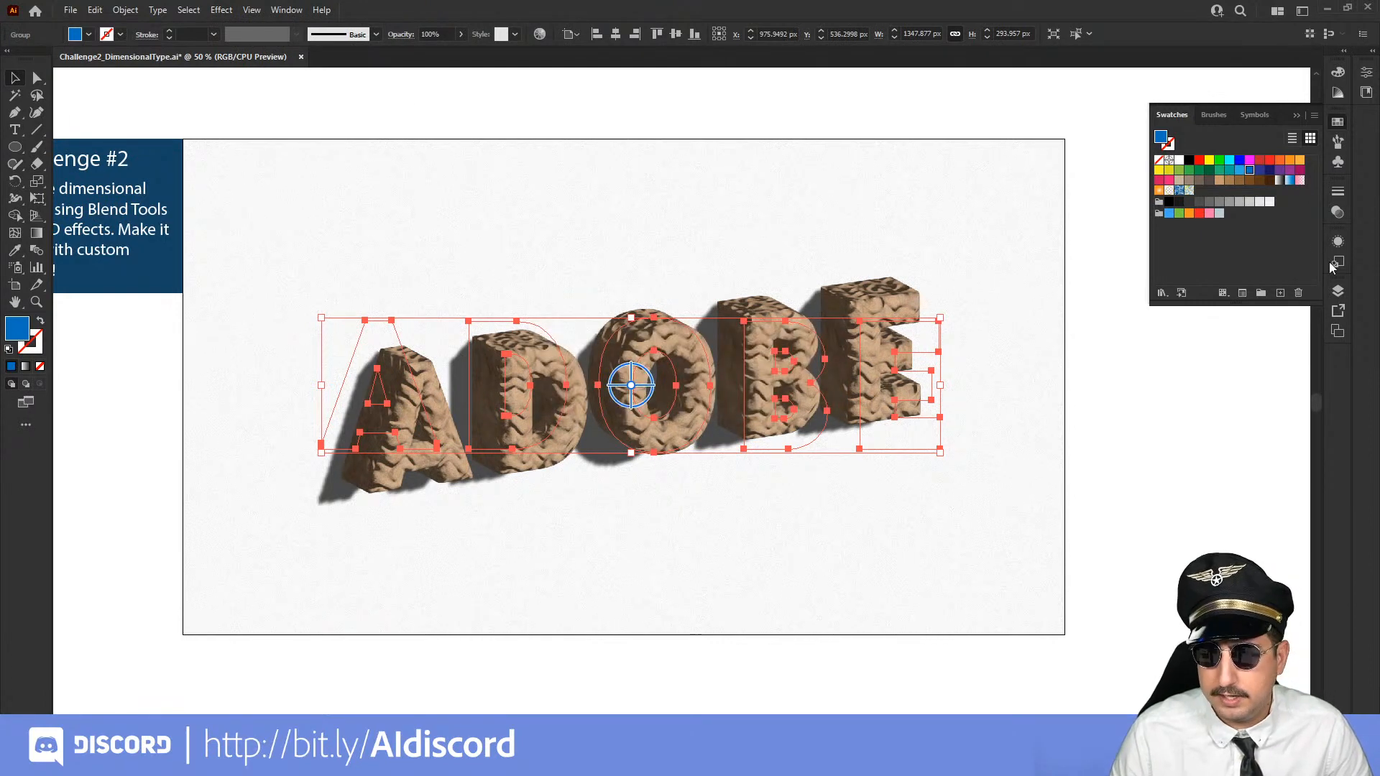
Open the existing 3D and Materials effect of the ADOBE group for editing and show its material choices
{"action": "left_click", "coordinate": [1367, 93]}
{"action": "left_click", "coordinate": [1368, 93]}
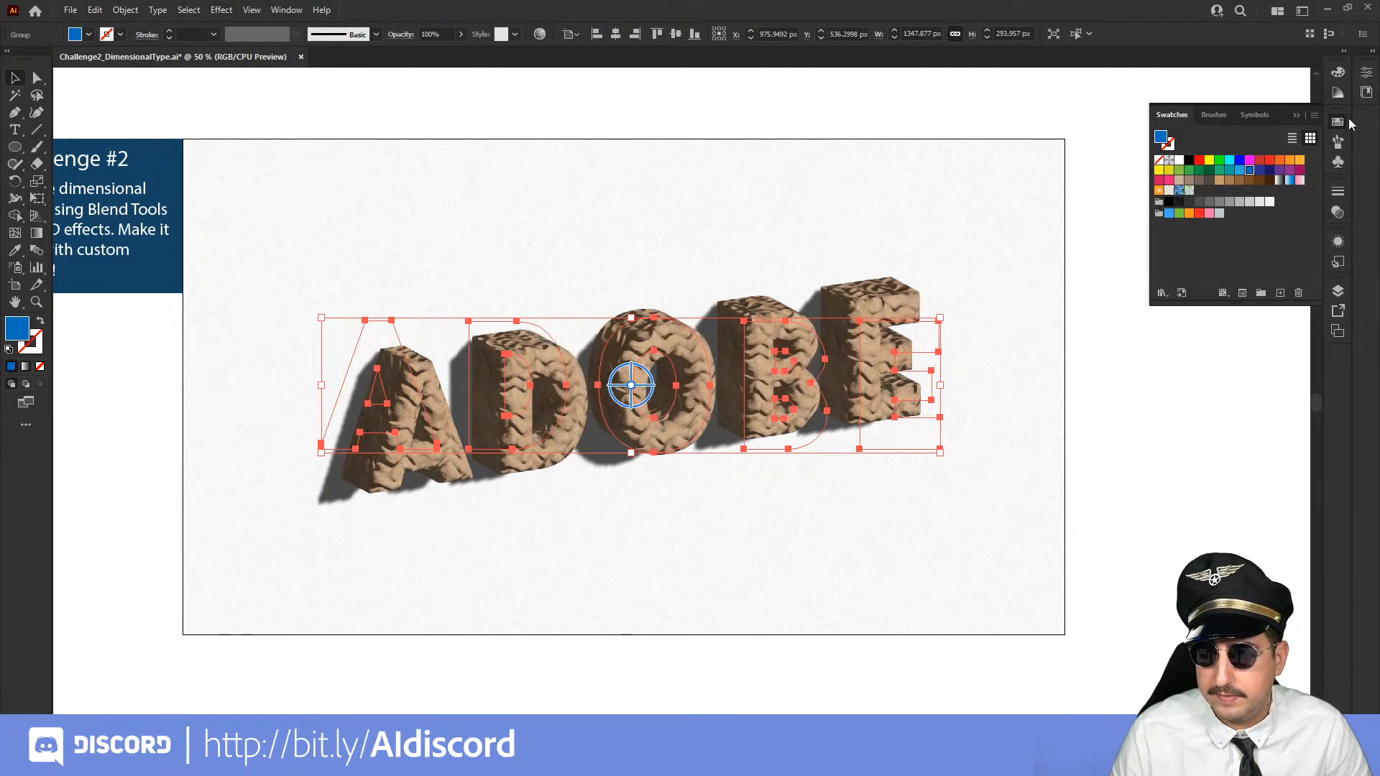
{"action": "left_click", "coordinate": [1338, 241]}
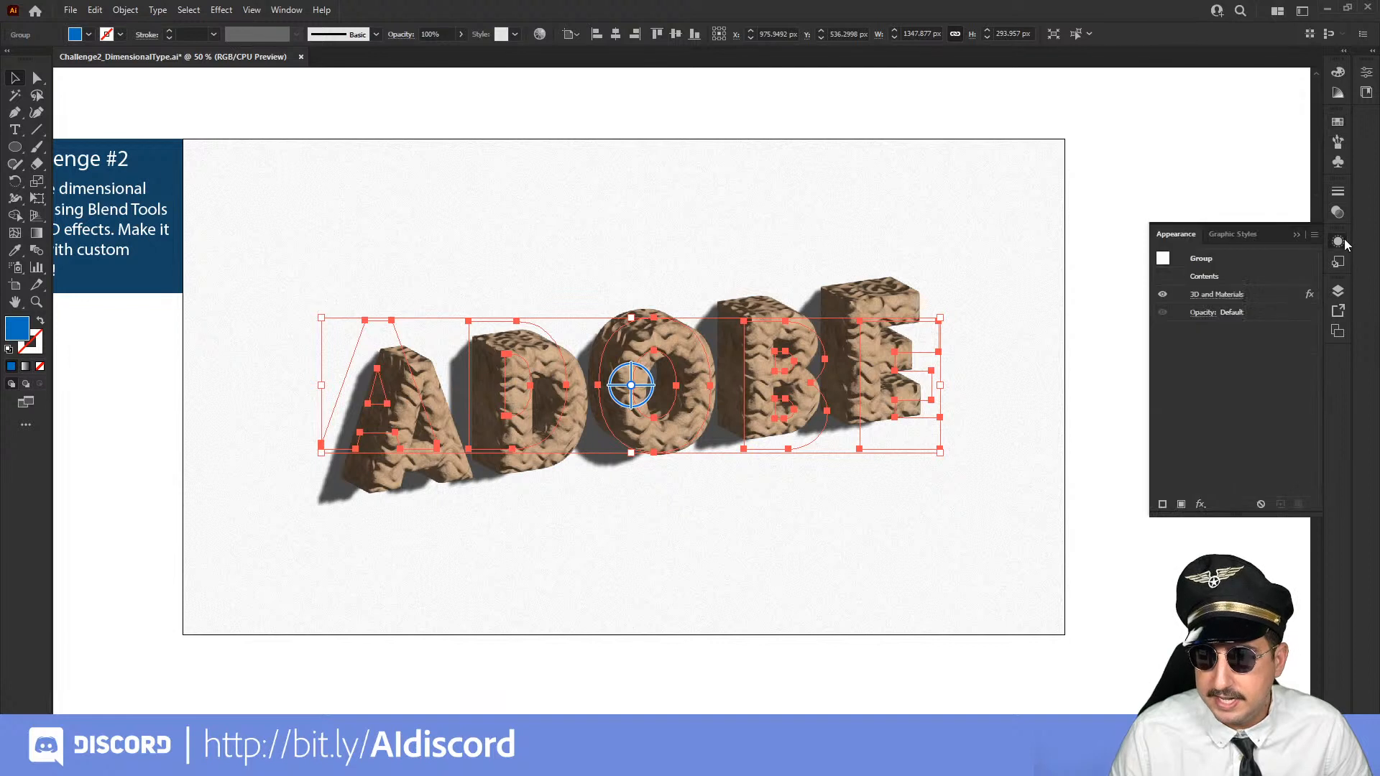
{"action": "left_click", "coordinate": [1233, 295]}
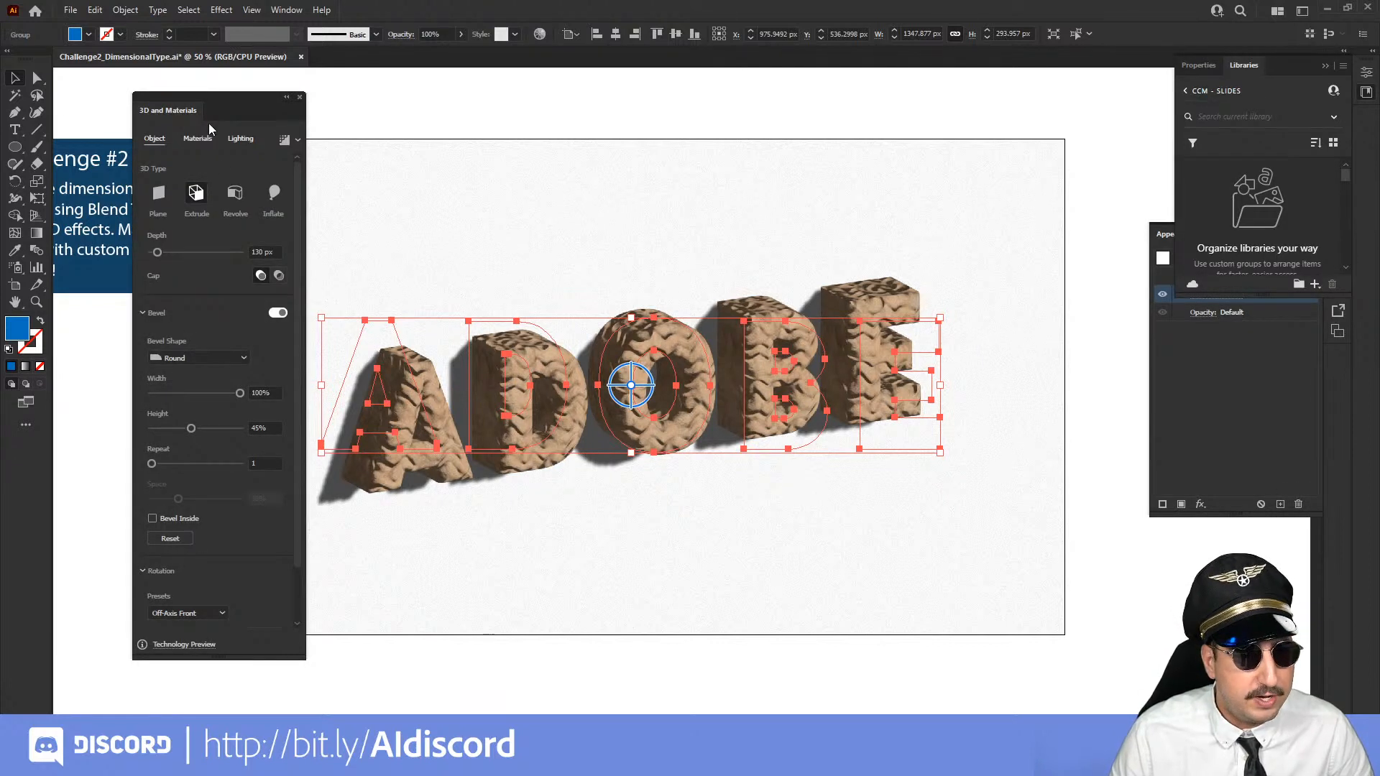
{"action": "left_click", "coordinate": [198, 139]}
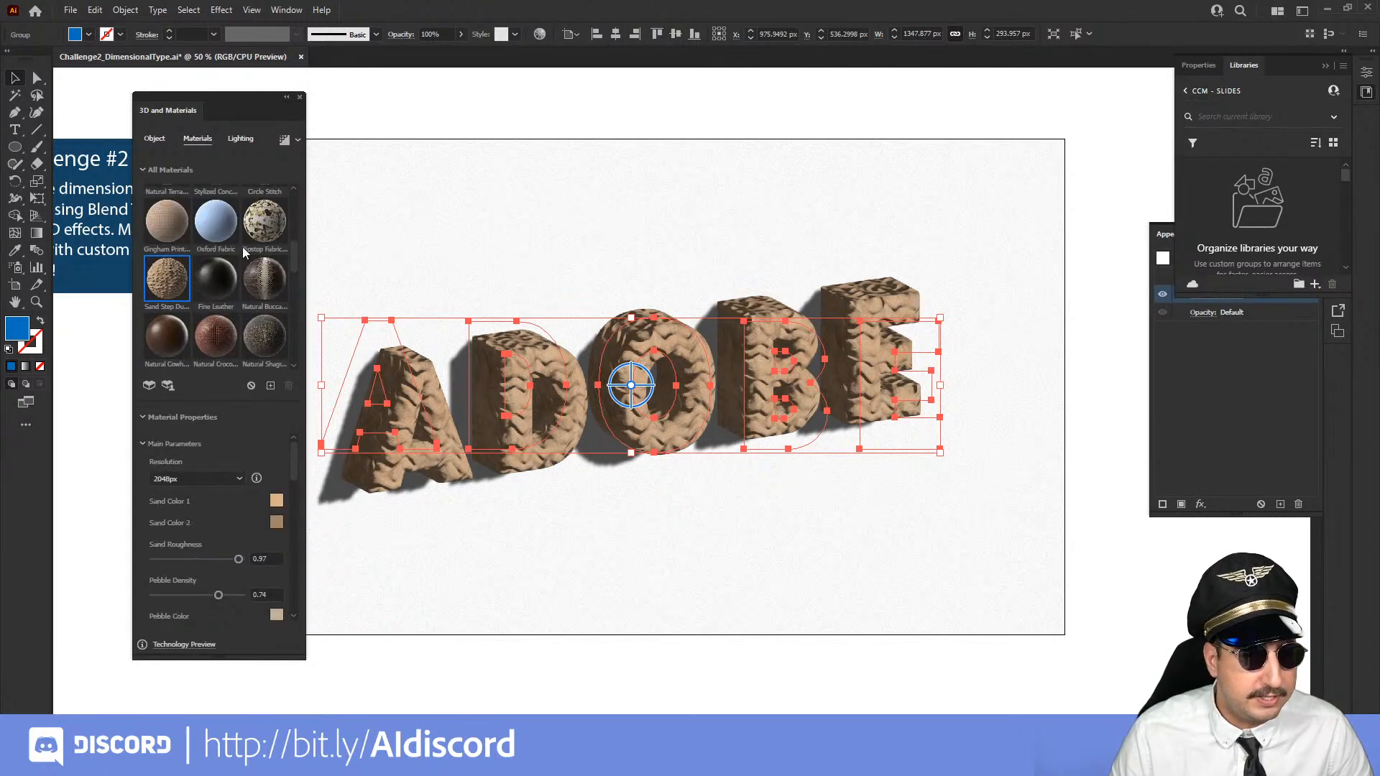
Import the downloaded Stylized Lava material from the Downloads folder, apply it to the ADOBE lettering and deselect the group
{"action": "left_click", "coordinate": [271, 386]}
{"action": "scroll", "coordinate": [81, 307], "scroll_direction": "down", "scroll_amount": 3}
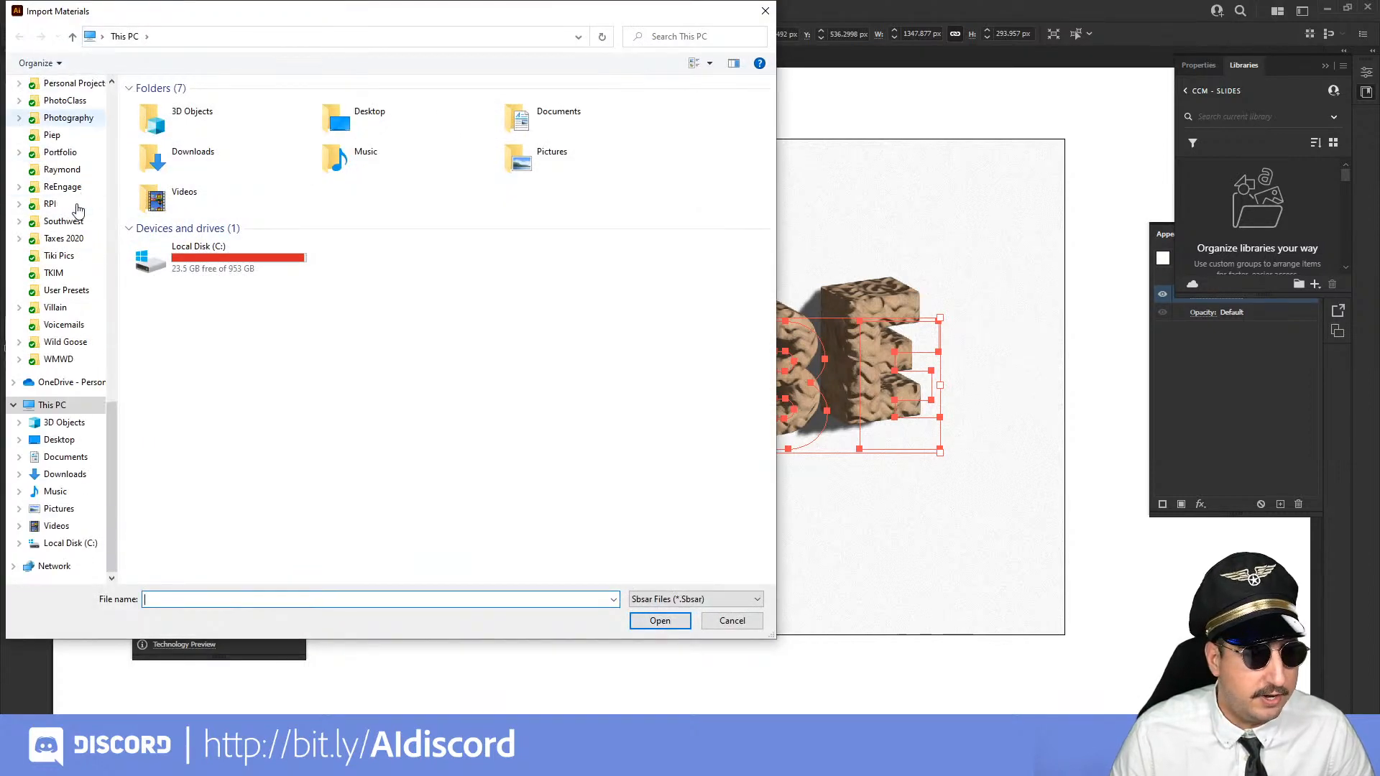
{"action": "left_click", "coordinate": [64, 491]}
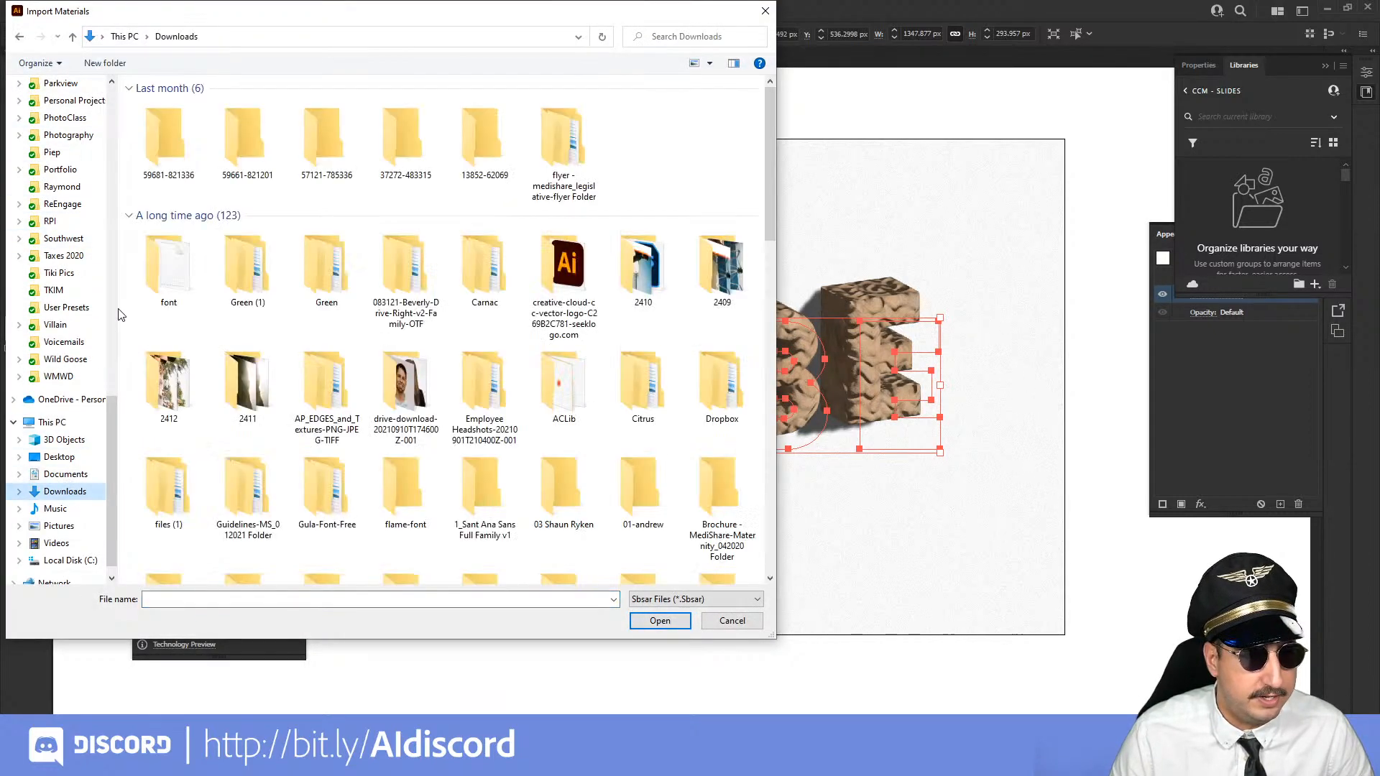
{"action": "double_click", "coordinate": [164, 167]}
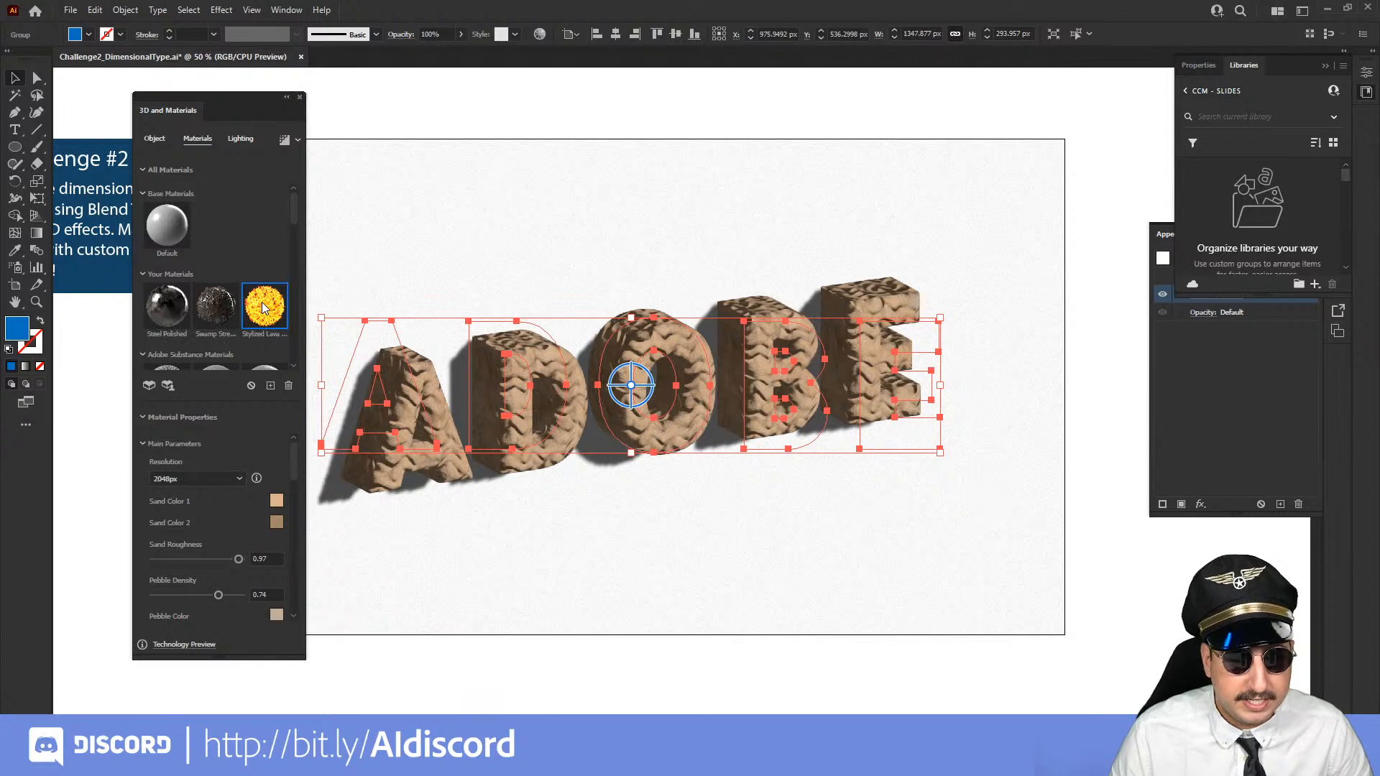
{"action": "left_click", "coordinate": [263, 307]}
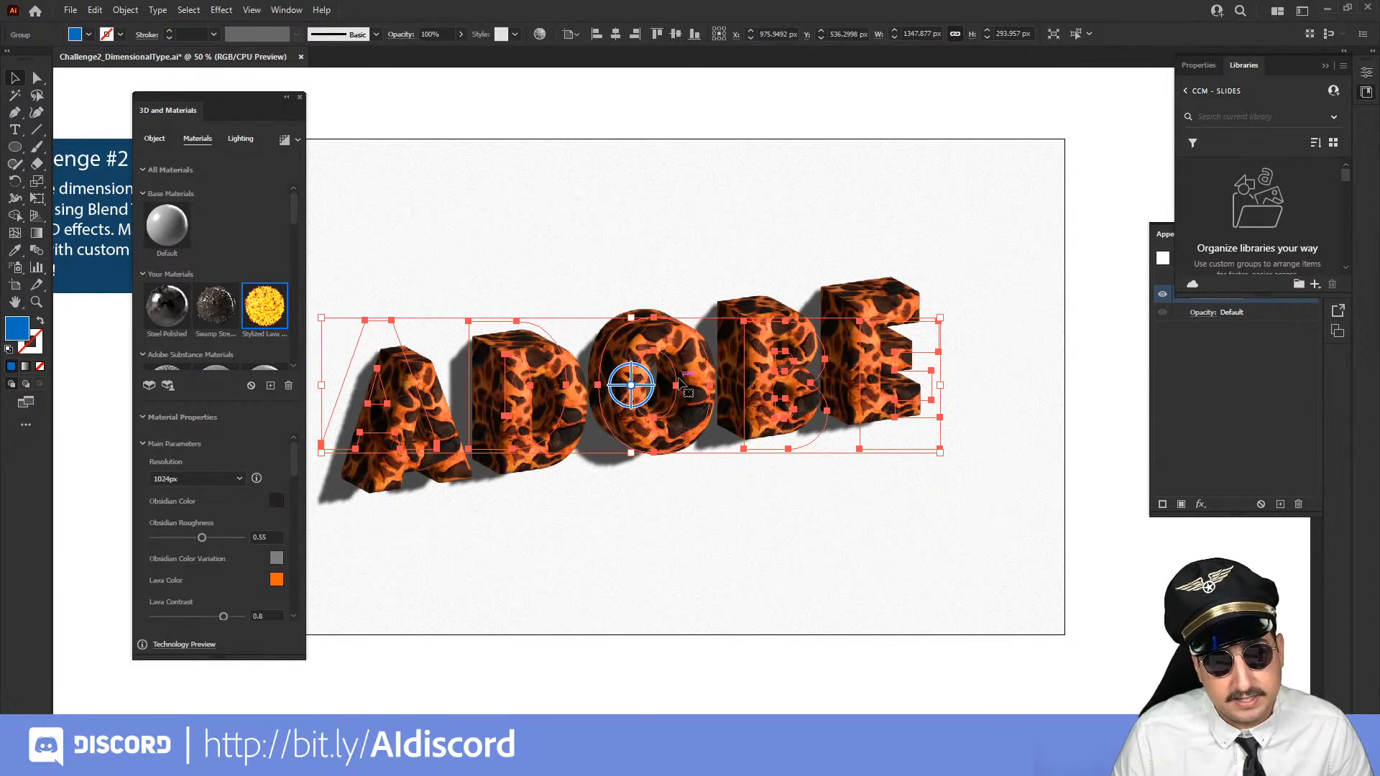
{"action": "left_click", "coordinate": [1081, 389]}
{"action": "key", "text": "z"}
{"action": "left_click", "coordinate": [697, 422]}
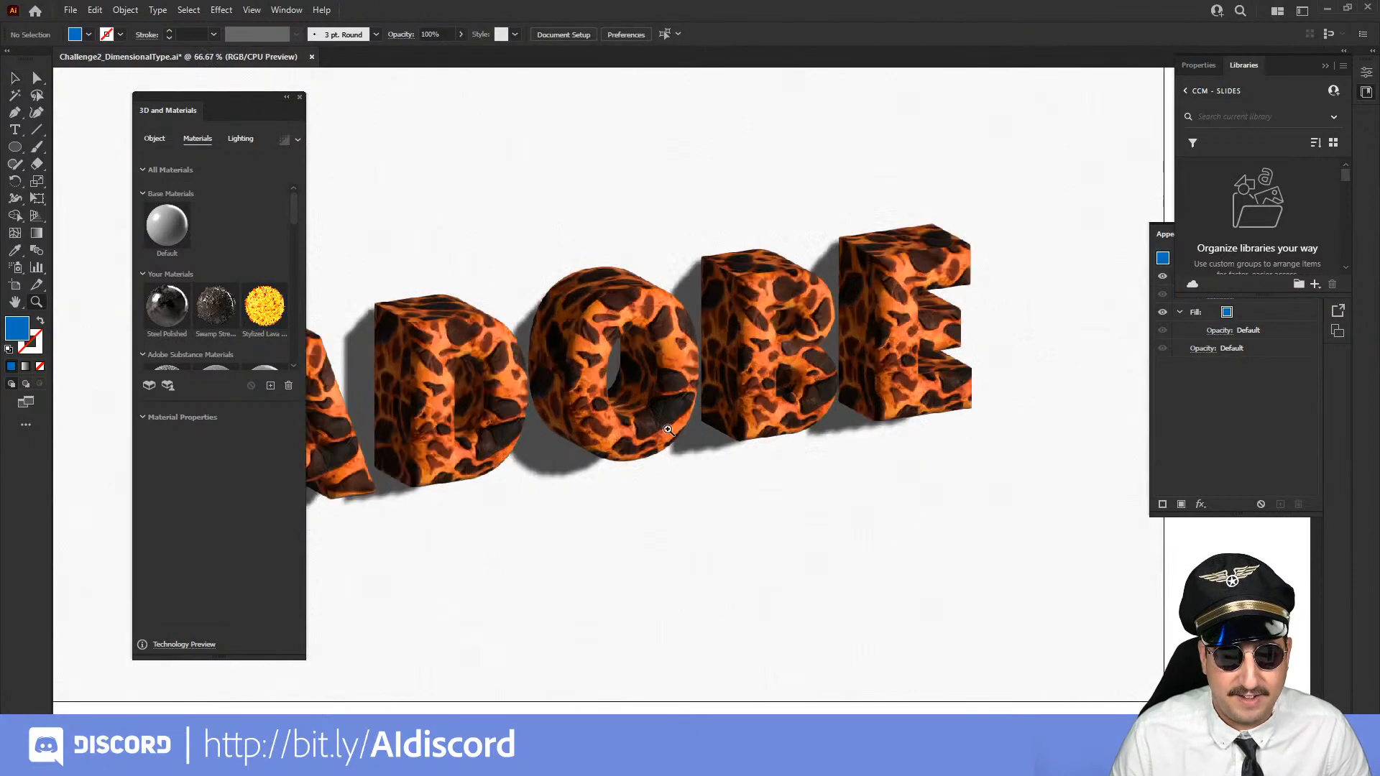
{"action": "left_click", "coordinate": [666, 430]}
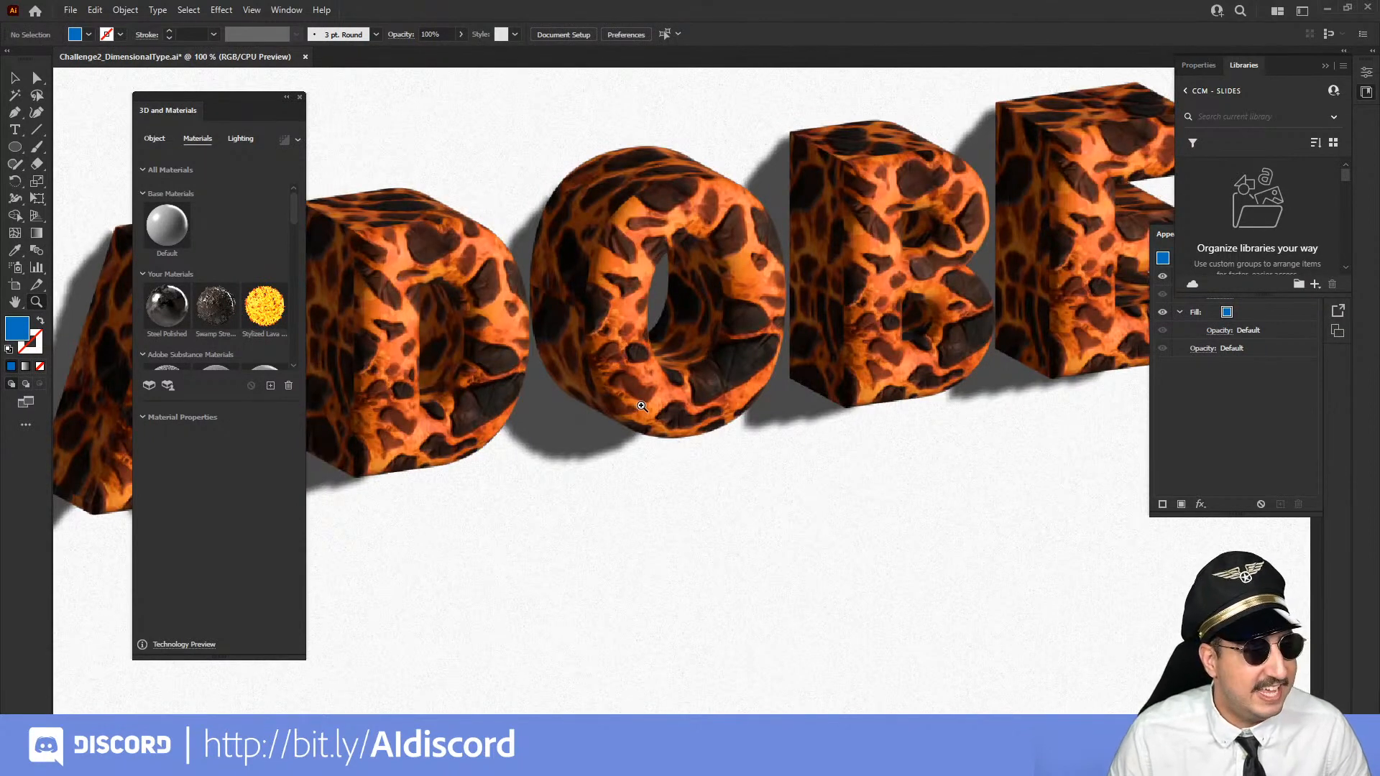
{"action": "left_click", "coordinate": [641, 407], "text": "alt"}
{"action": "left_click", "coordinate": [662, 411], "text": "alt"}
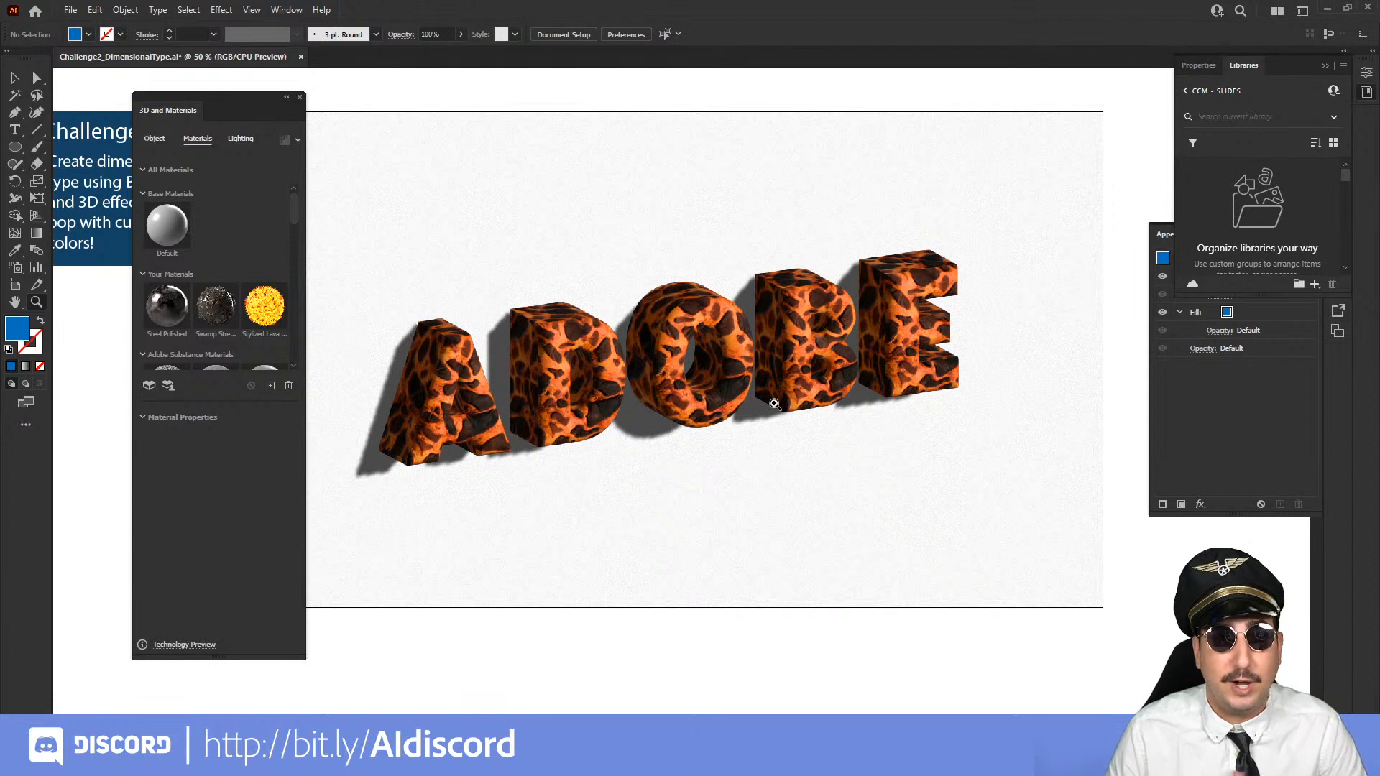
Switch to Discord, look through the submissions in the challenge channel, and return to Illustrator
{"action": "mouse_move", "coordinate": [300, 762]}
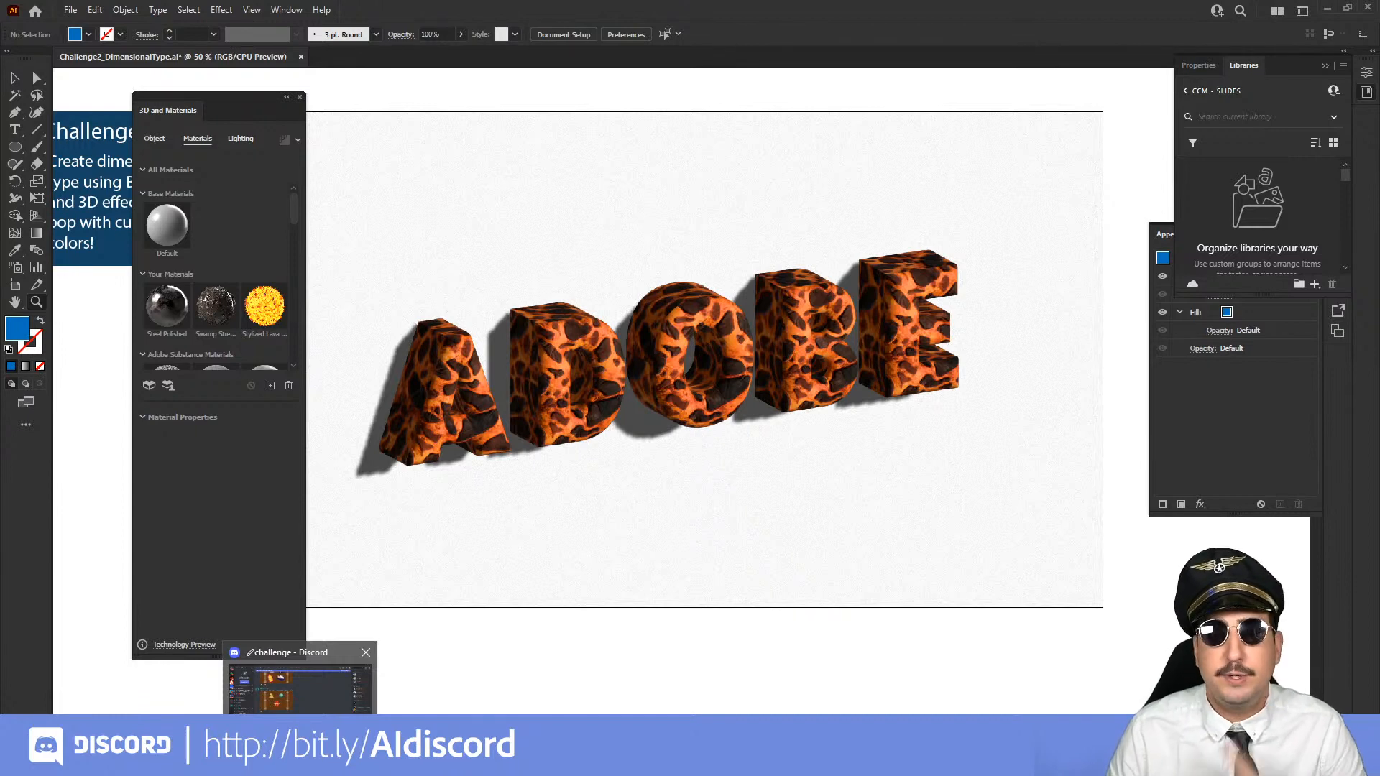
{"action": "left_click", "coordinate": [299, 682]}
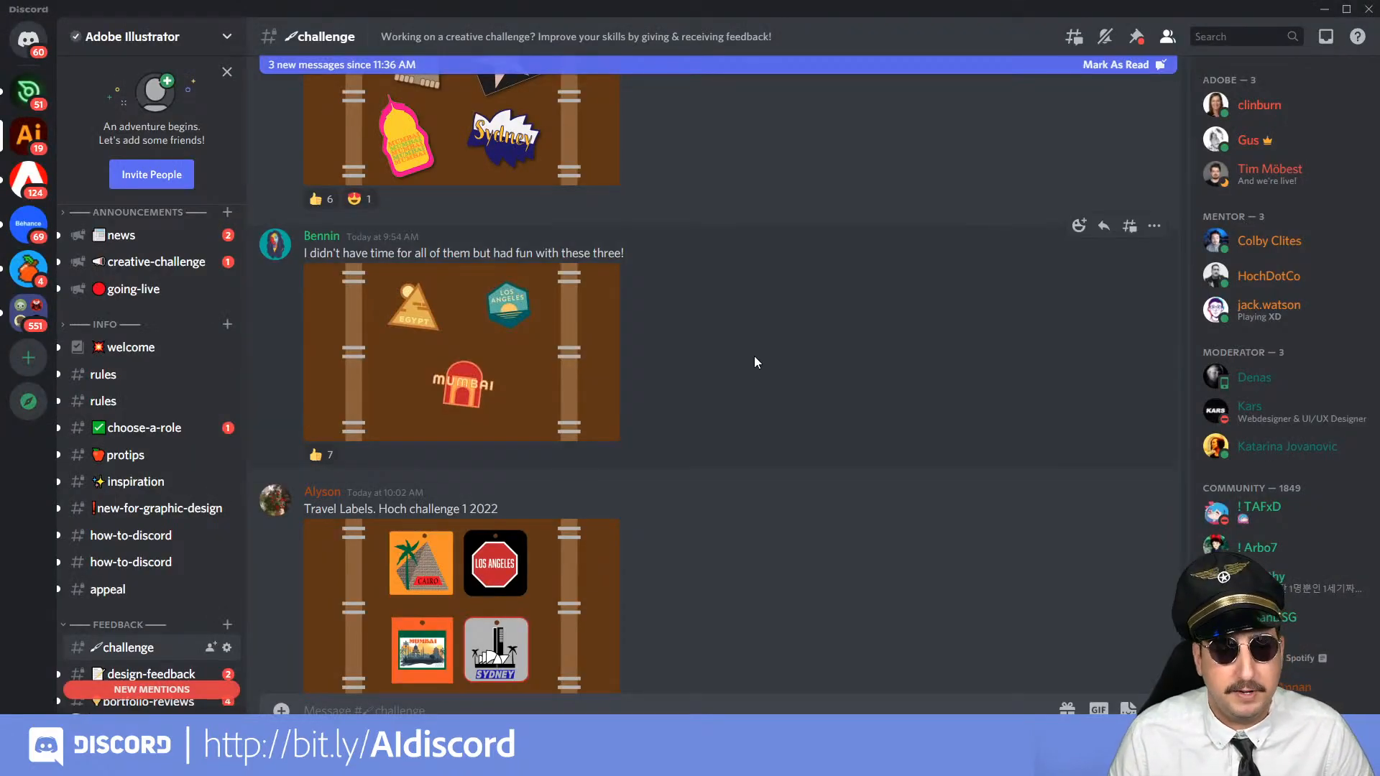
{"action": "scroll", "coordinate": [727, 352], "scroll_direction": "down", "scroll_amount": 10}
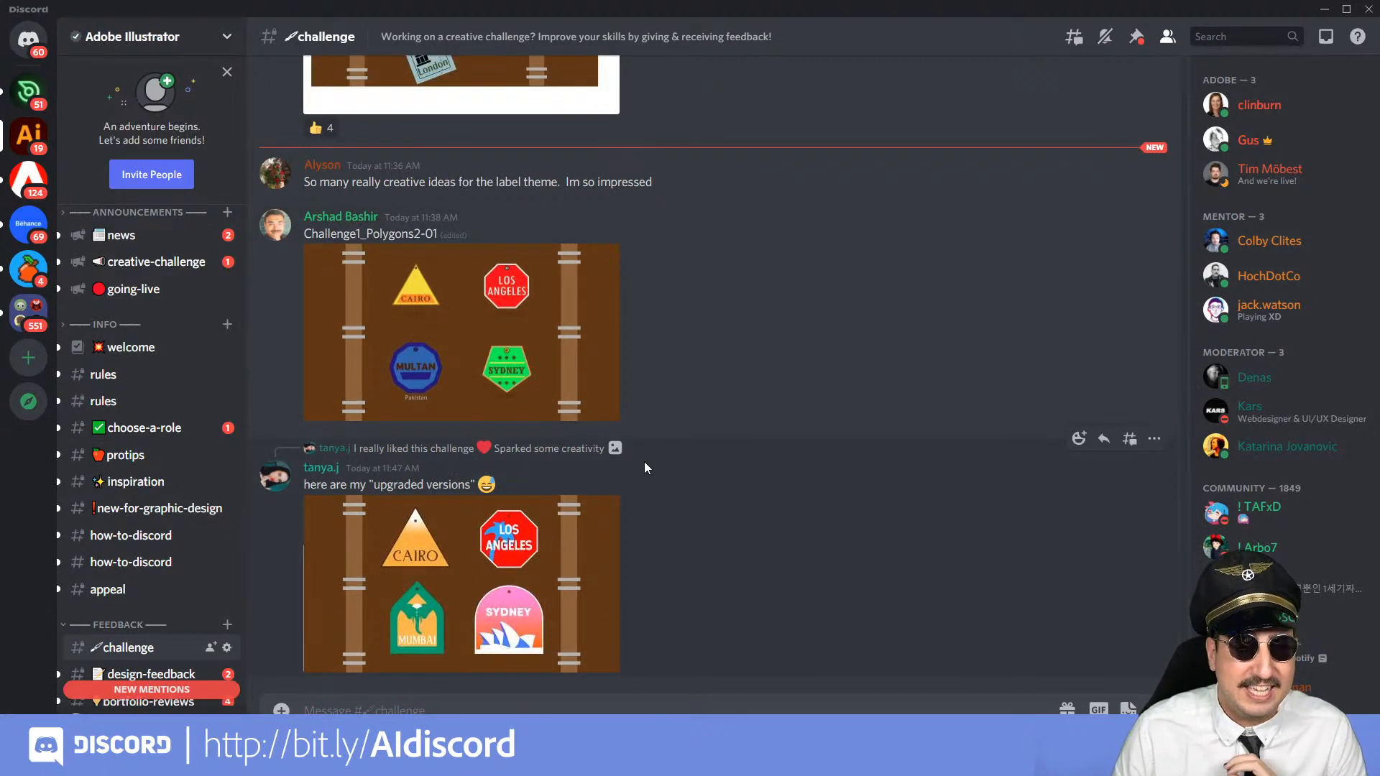
{"action": "key", "text": "alt+Tab"}
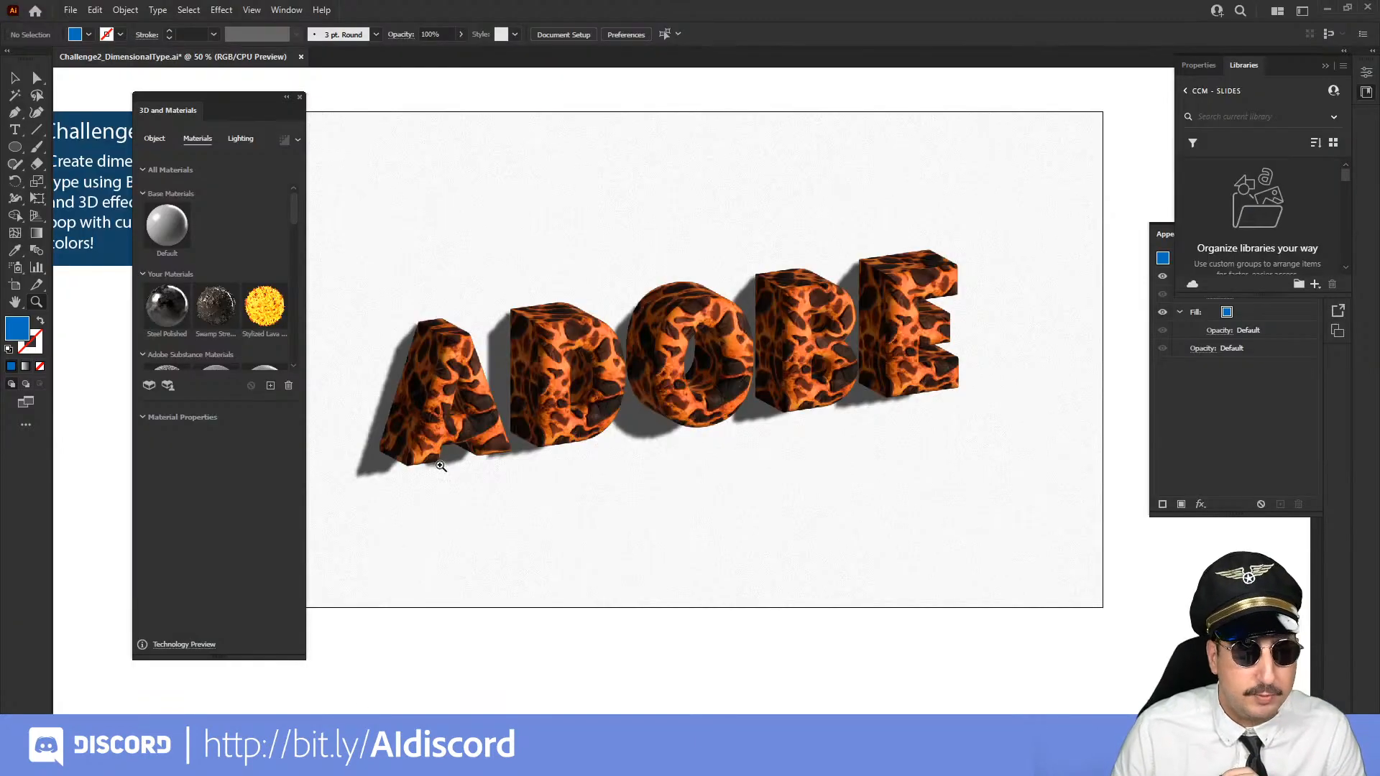
Look at the export options available for the document, including Export As
{"action": "left_click", "coordinate": [70, 10]}
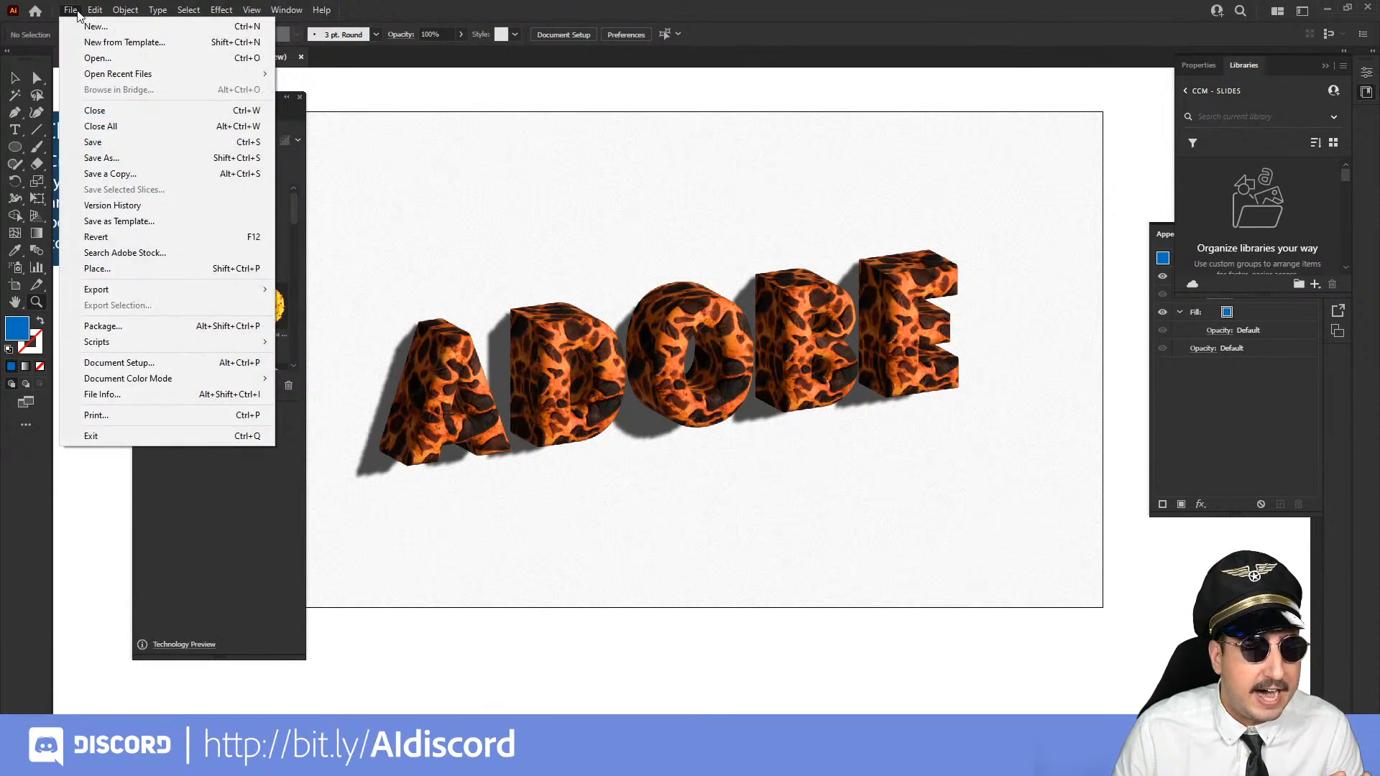
{"action": "mouse_move", "coordinate": [170, 289]}
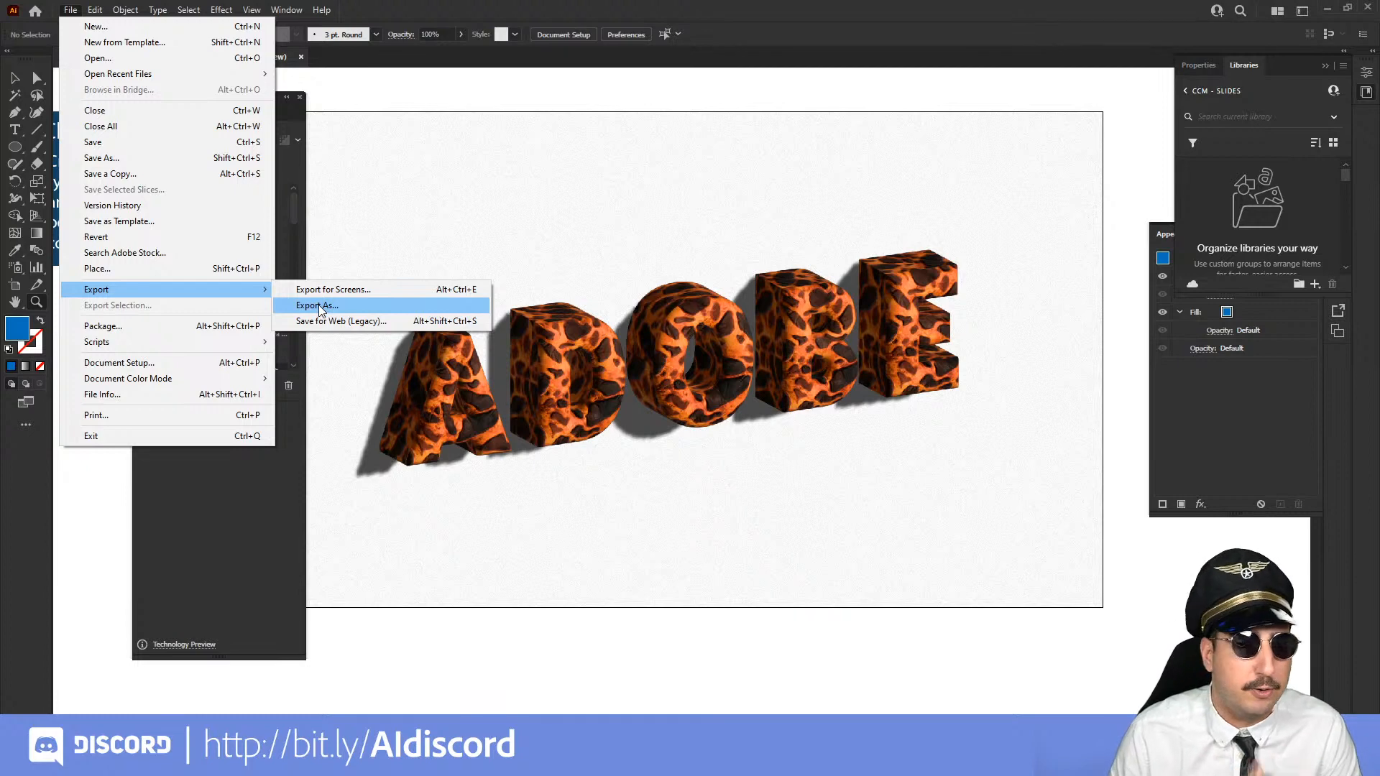
{"action": "left_click", "coordinate": [429, 78]}
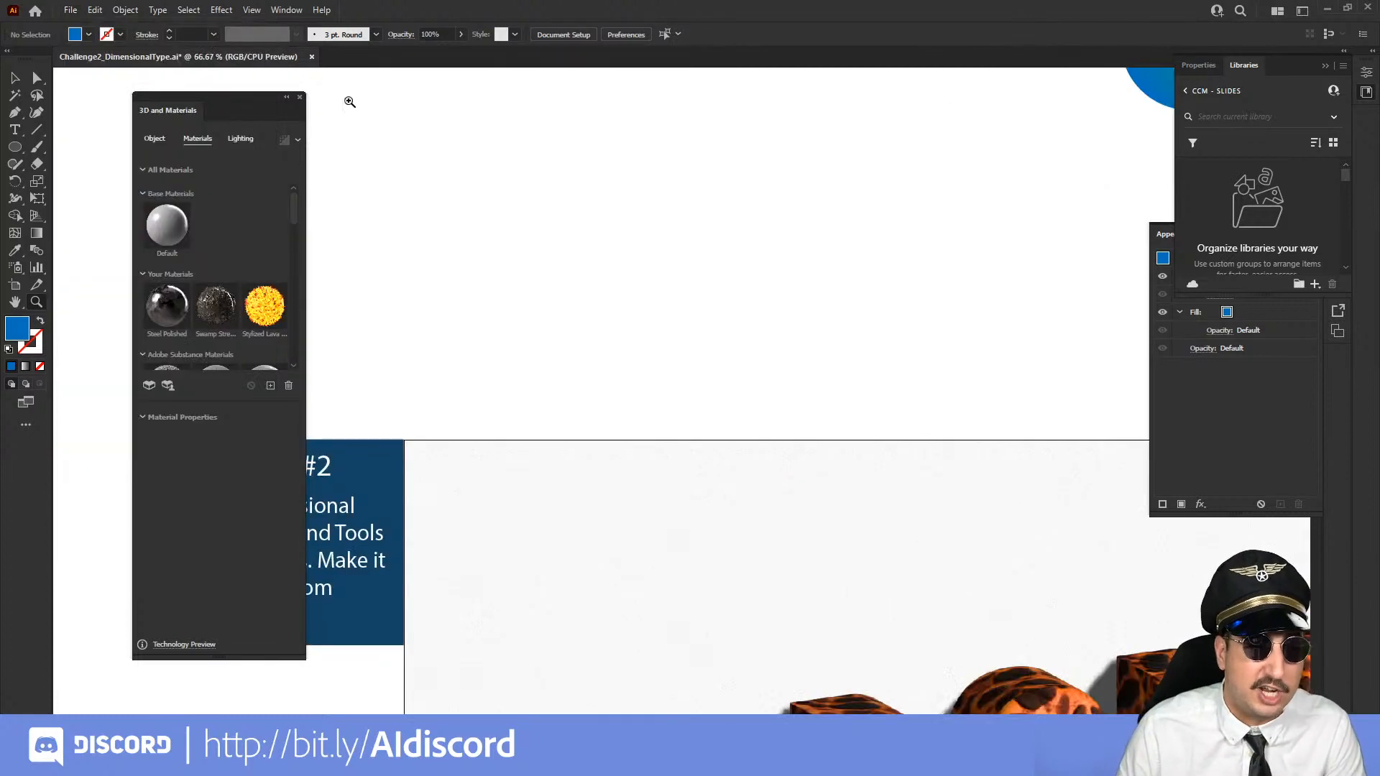
Put away the open Libraries, Appearance and 3D and Materials panels to clear the workspace around the artboard
{"action": "left_click_drag", "start_coordinate": [905, 536], "coordinate": [675, 182]}
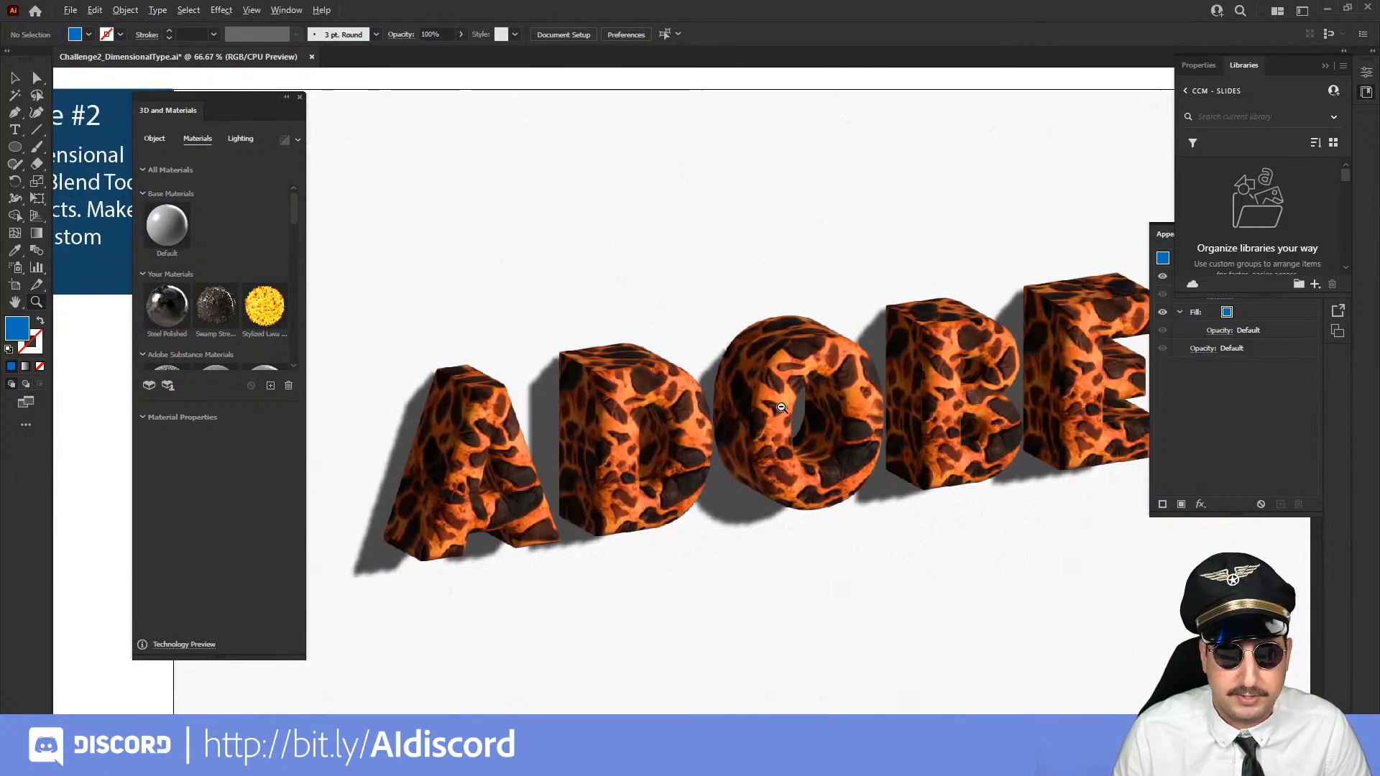
{"action": "left_click", "coordinate": [782, 414], "text": "alt"}
{"action": "left_click_drag", "start_coordinate": [773, 458], "coordinate": [823, 438]}
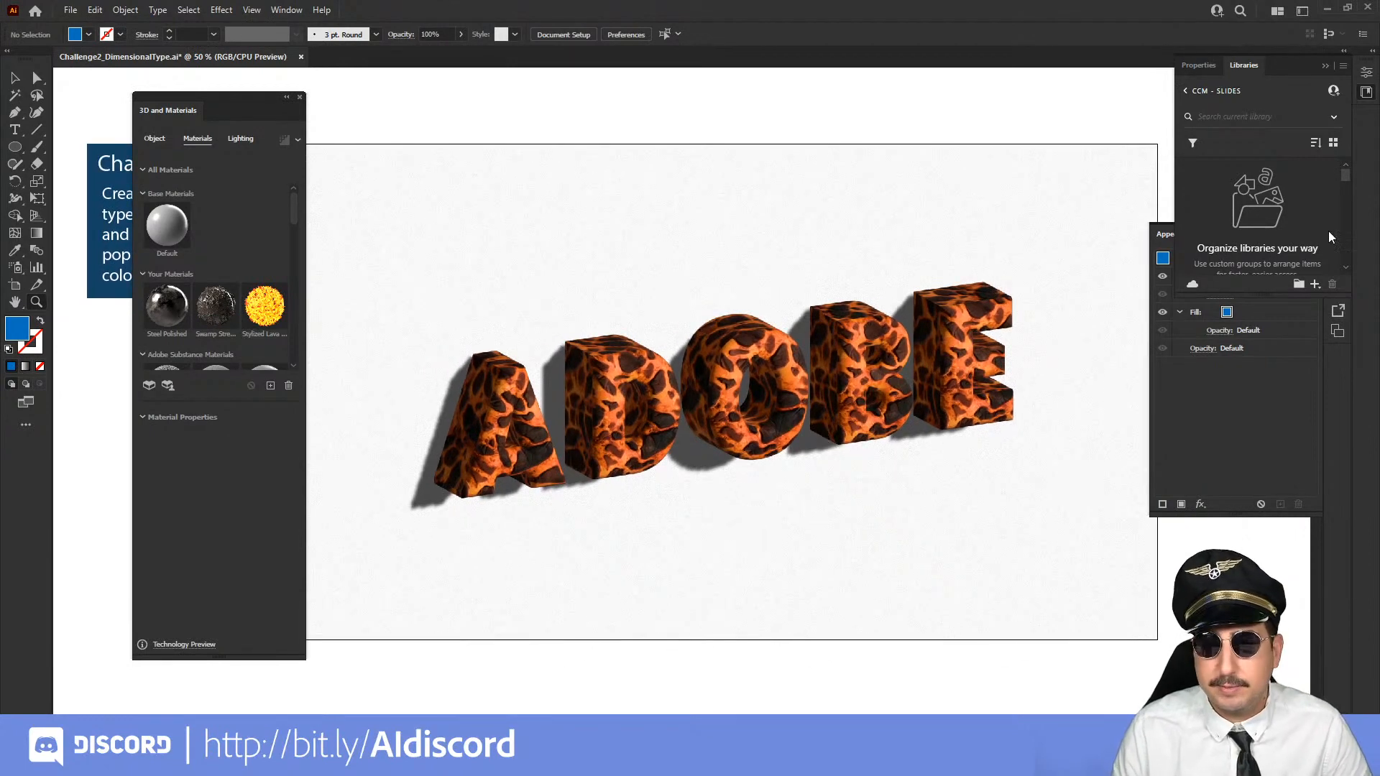
{"action": "left_click", "coordinate": [1324, 65]}
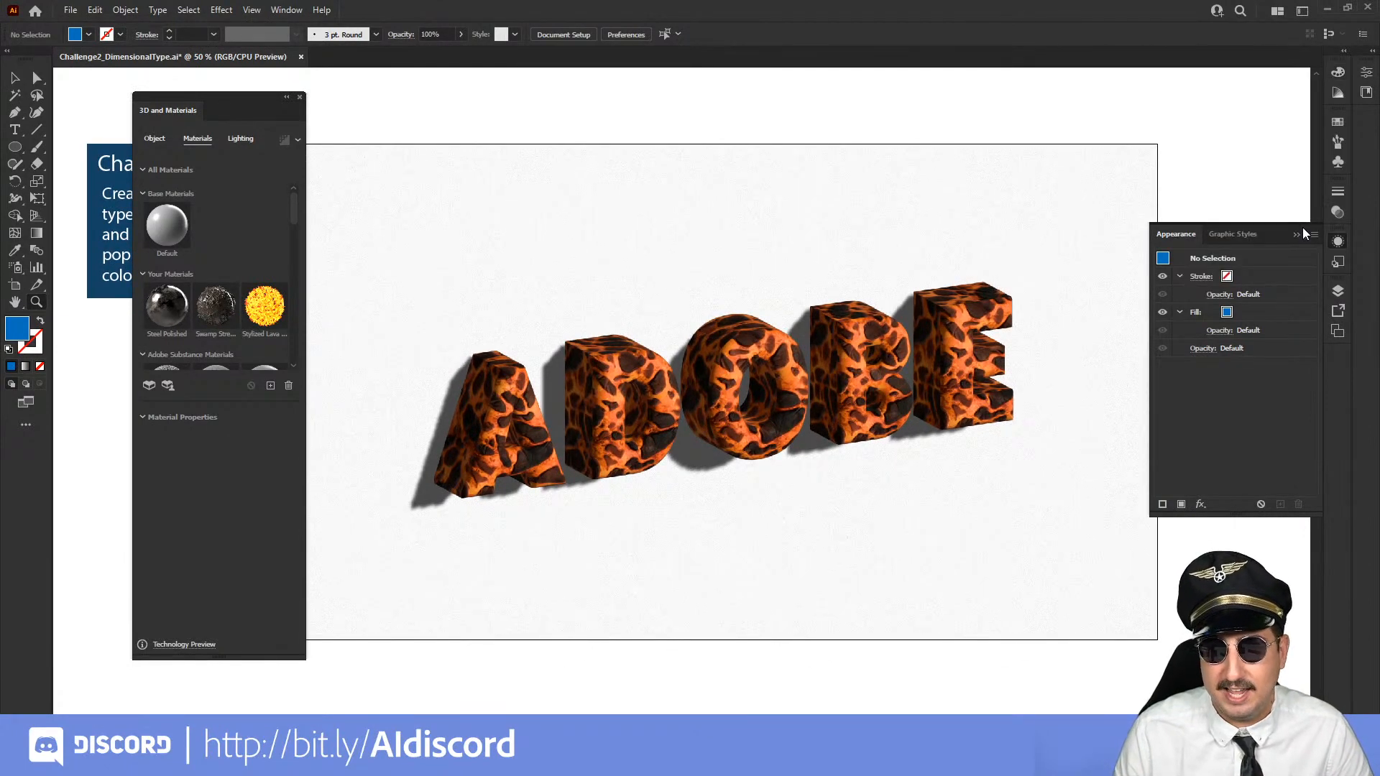
{"action": "left_click", "coordinate": [300, 98]}
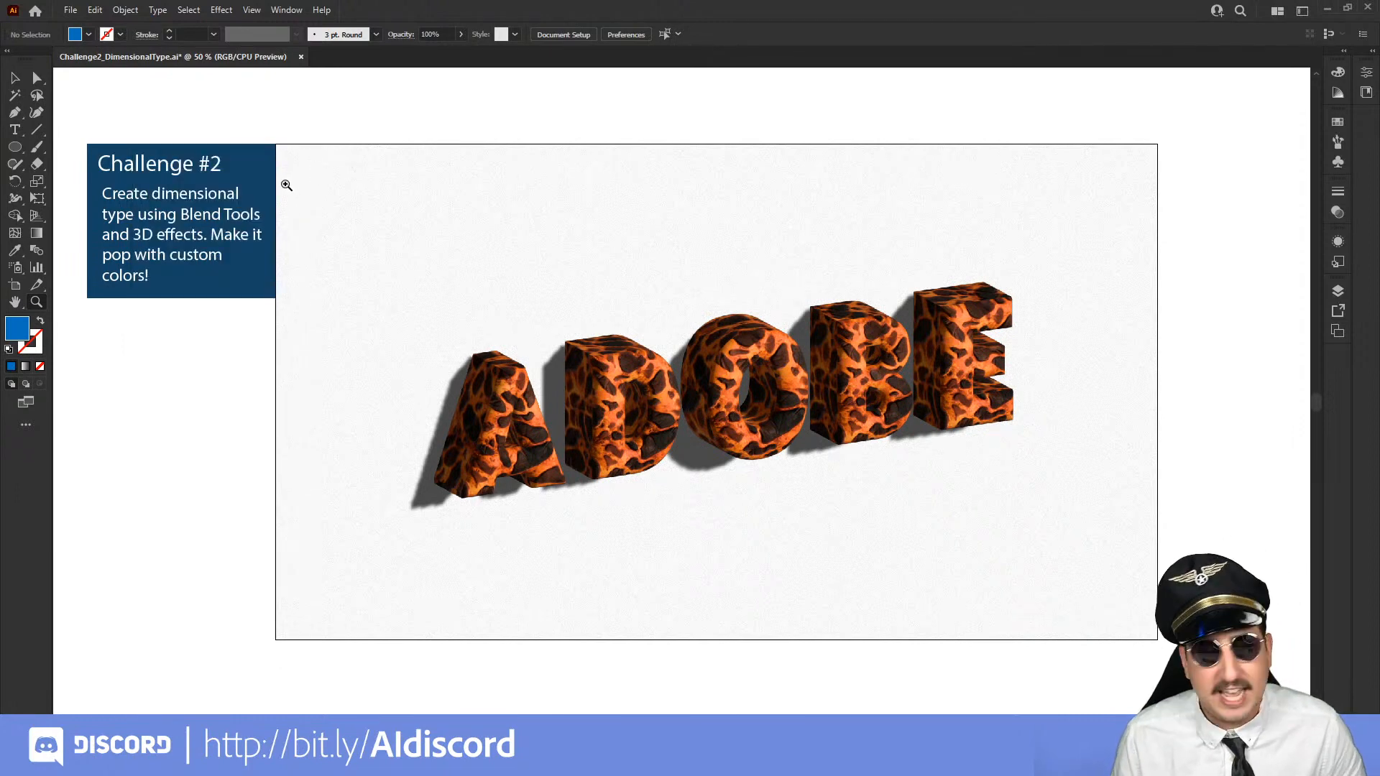